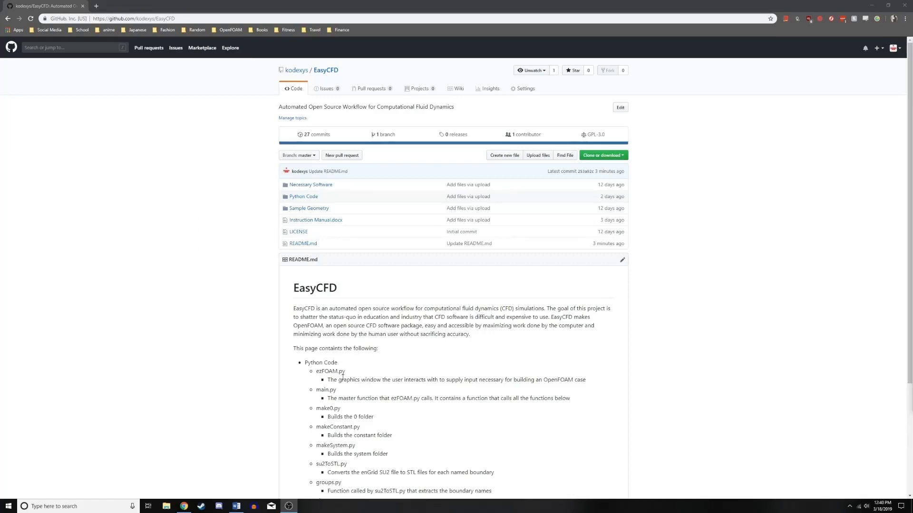
# - Examine the EasyCFD repository's file list and README, including the Python scripts, sample geometry and necessary software sections
pyautogui.scroll(-3, 342, 378)
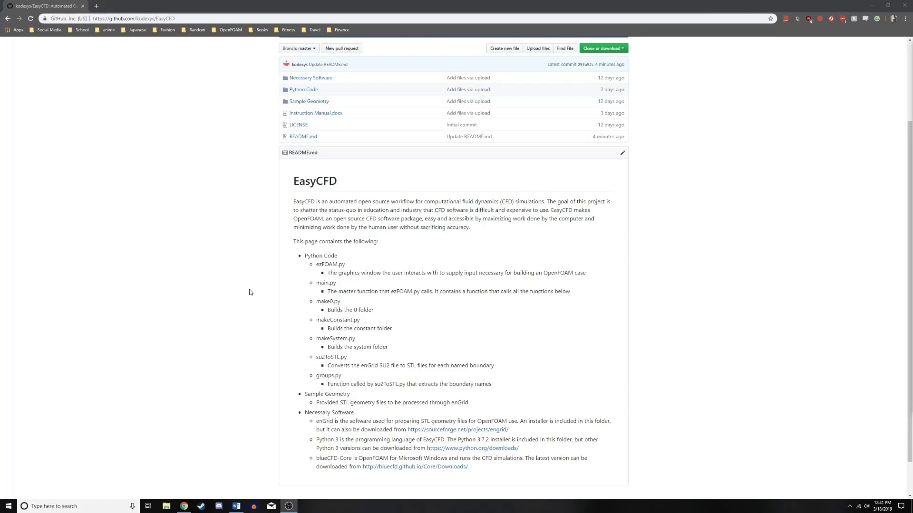
pyautogui.scroll(2, 250, 292)
pyautogui.scroll(-1, 342, 322)
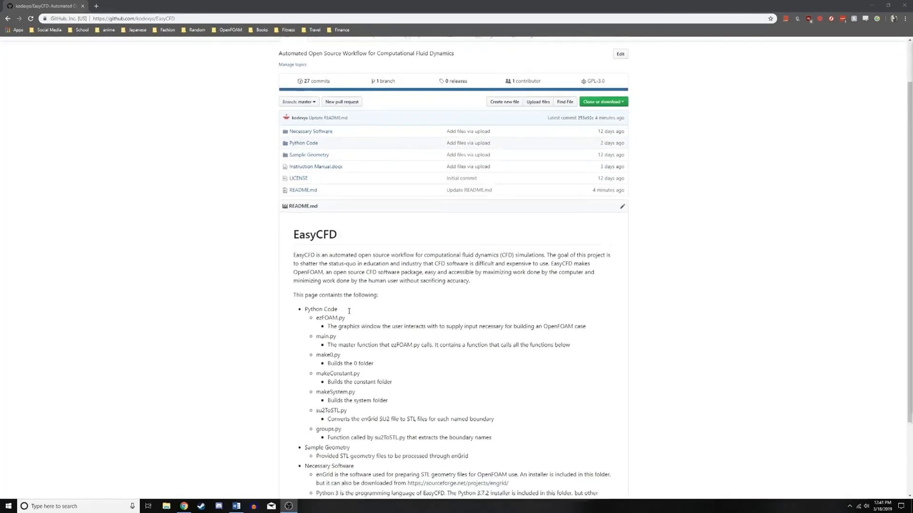
pyautogui.scroll(-1, 348, 310)
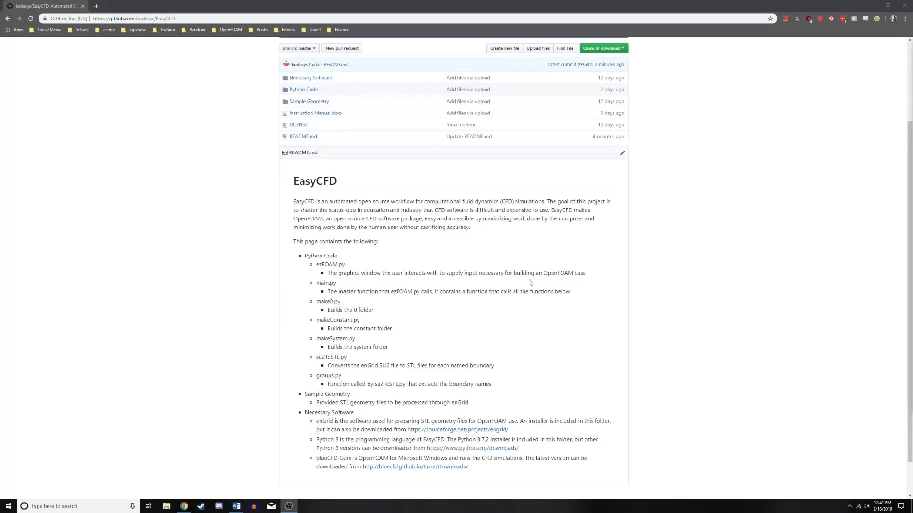
pyautogui.scroll(-1, 303, 321)
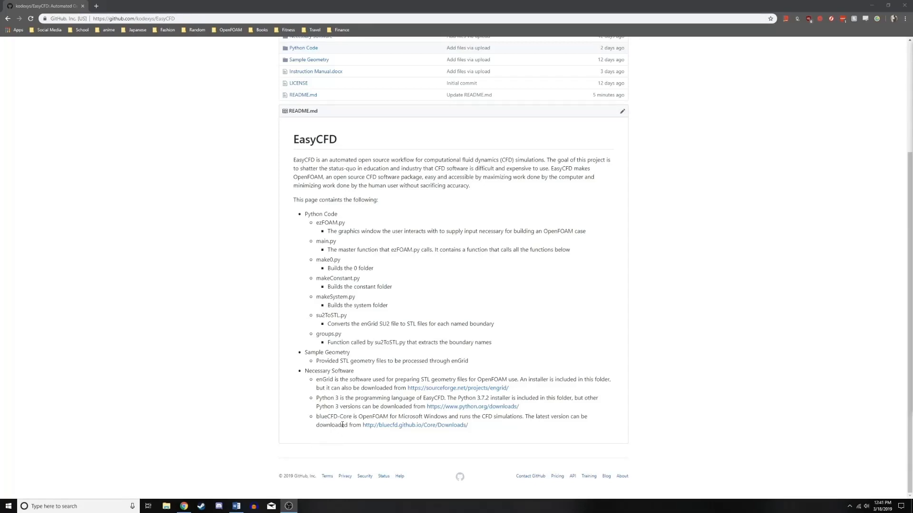
pyautogui.scroll(3, 708, 352)
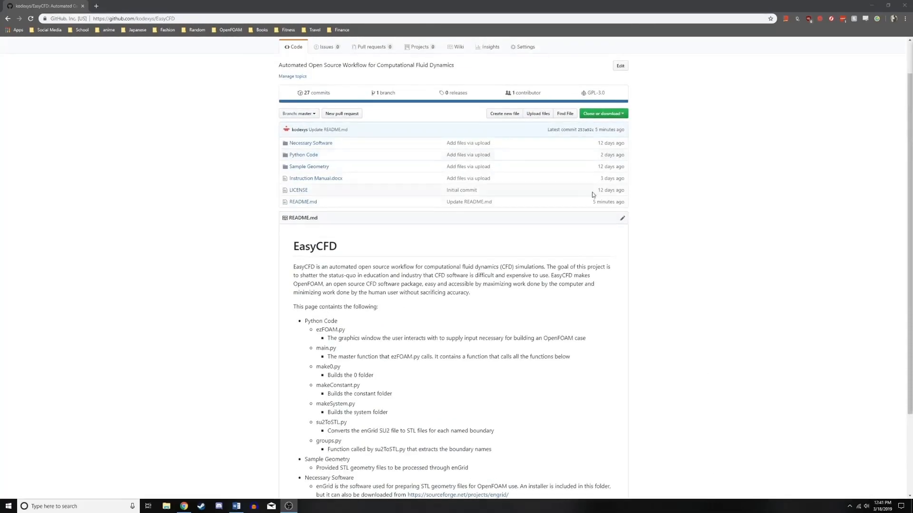
pyautogui.scroll(-3, 672, 320)
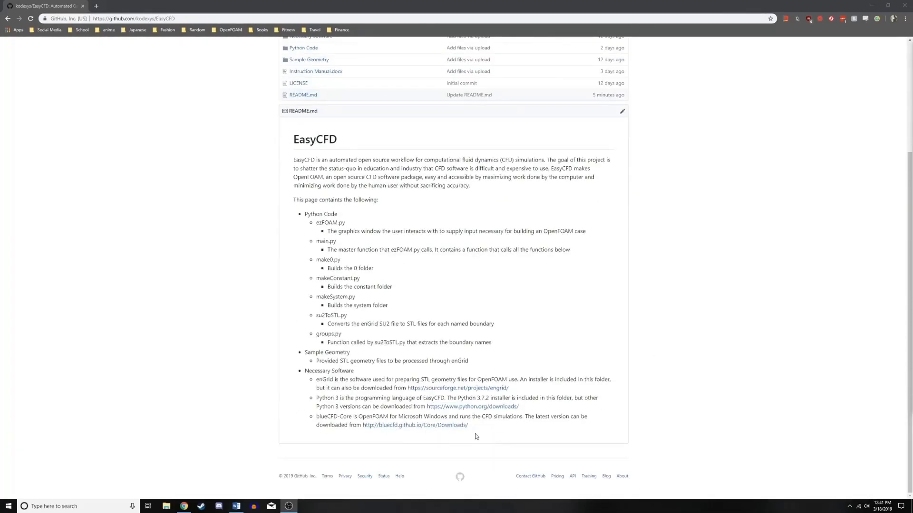
pyautogui.scroll(2, 720, 481)
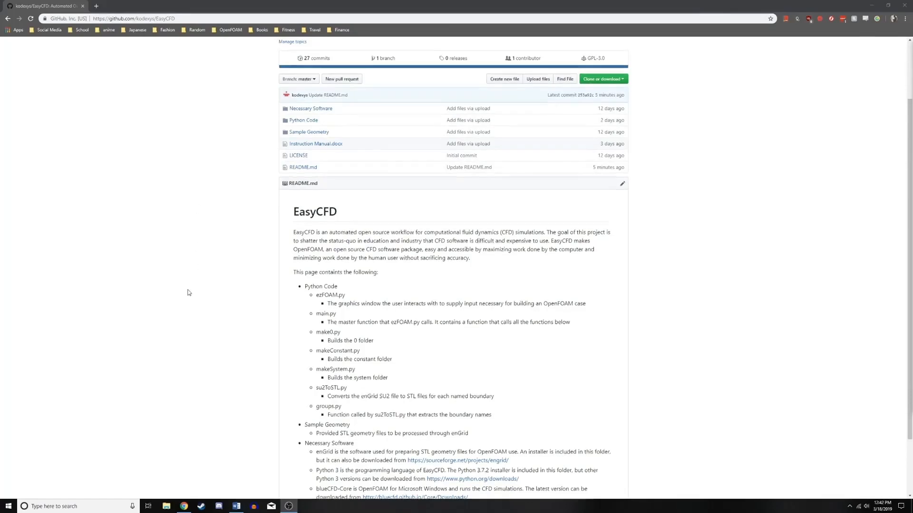
pyautogui.scroll(2, 194, 285)
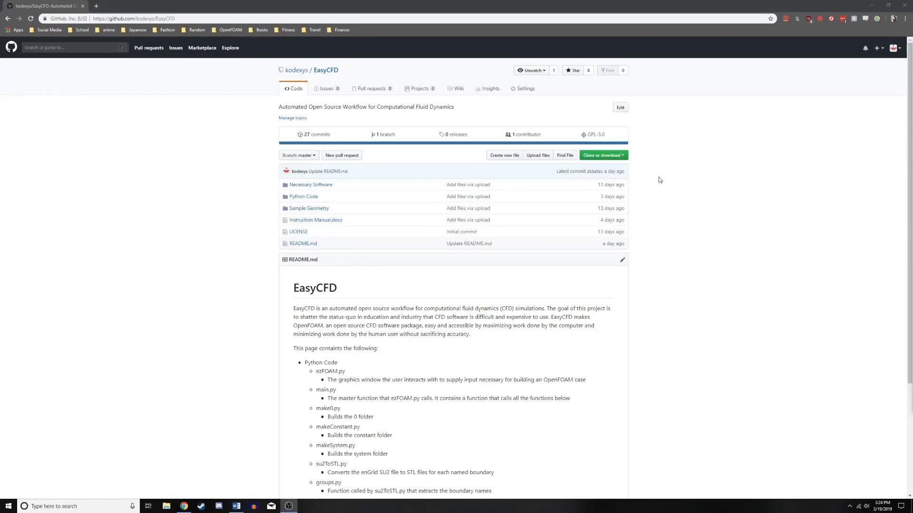
# - Download the EasyCFD repository as a ZIP and extract it to the default EasyCFD-master folder in Downloads, closing the archive window
pyautogui.click(616, 158)
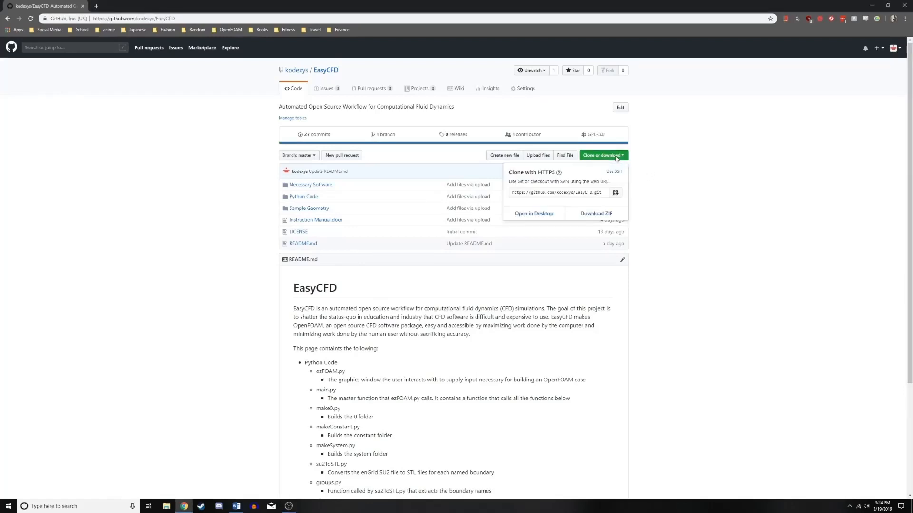
pyautogui.click(603, 215)
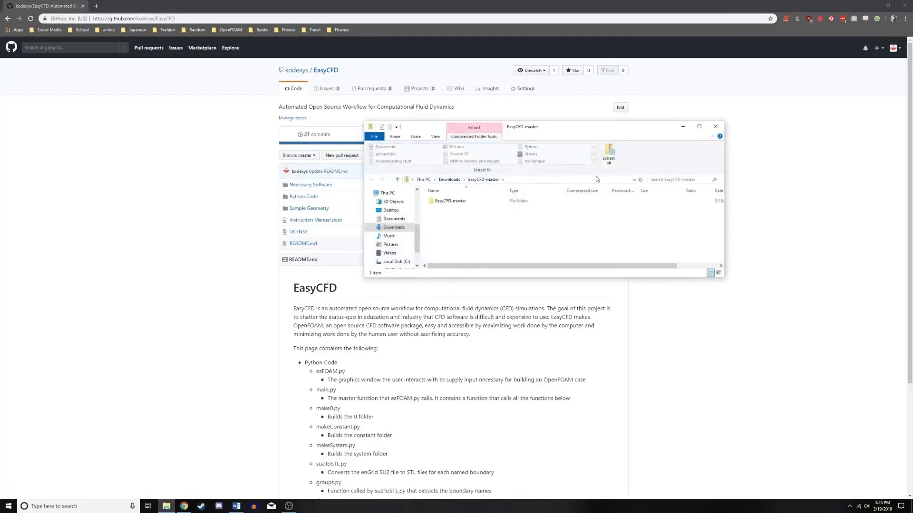
pyautogui.click(609, 153)
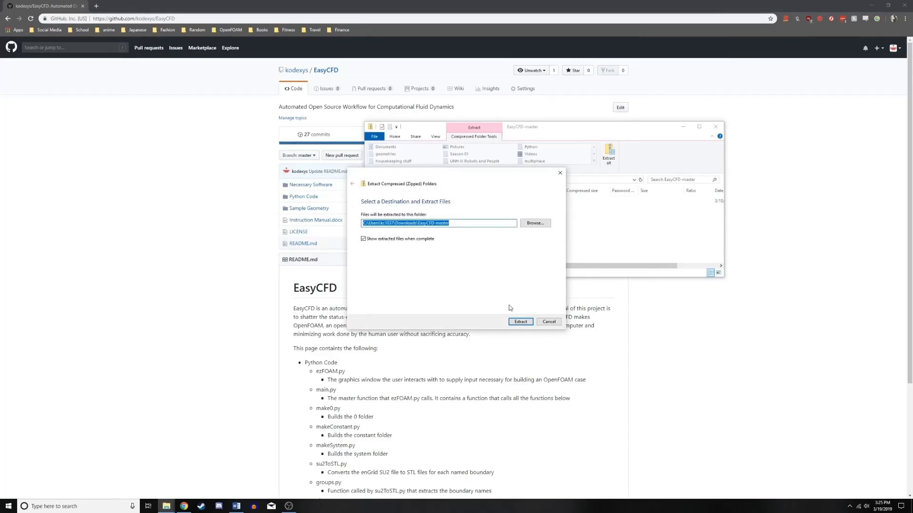
pyautogui.click(520, 321)
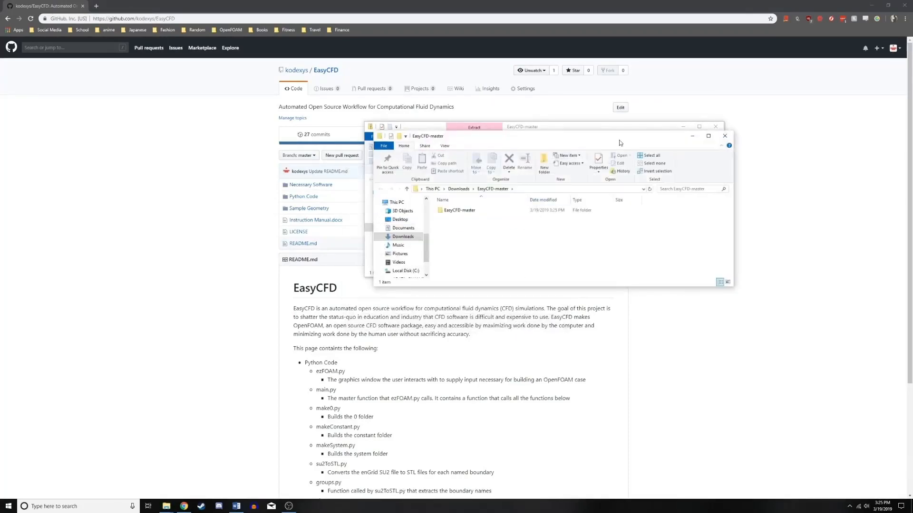
pyautogui.click(715, 126)
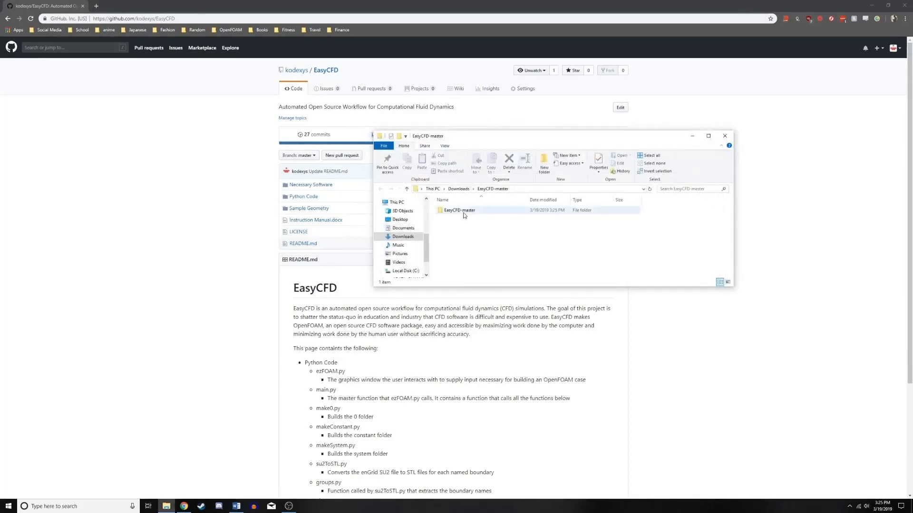
# - Install enGrid 1.4.0 from the extracted Necessary Software folder, accepting the license and the default install location and Start Menu folder
pyautogui.doubleClick(474, 211)
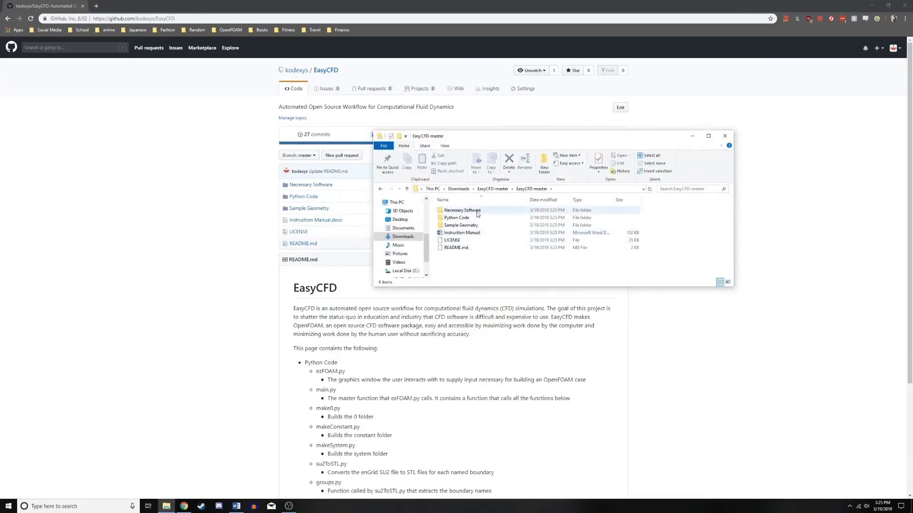
pyautogui.doubleClick(474, 210)
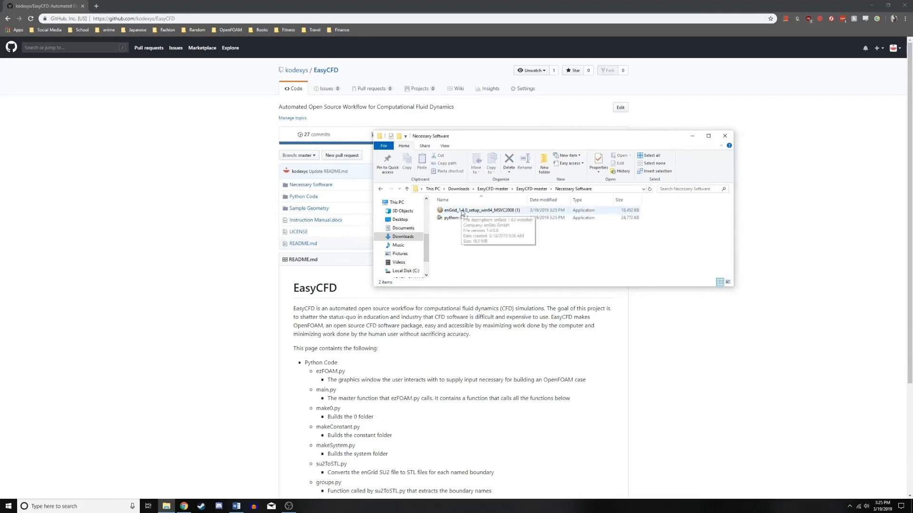
pyautogui.doubleClick(462, 211)
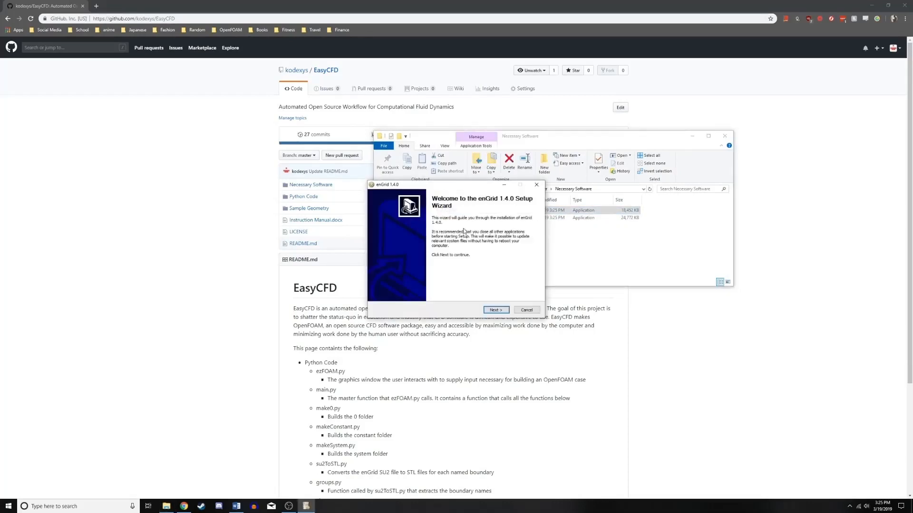
pyautogui.click(487, 308)
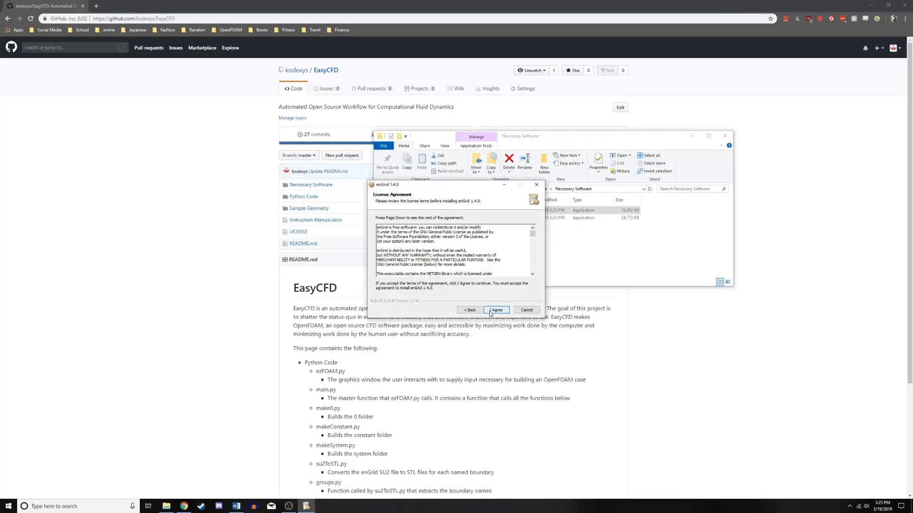
pyautogui.click(491, 310)
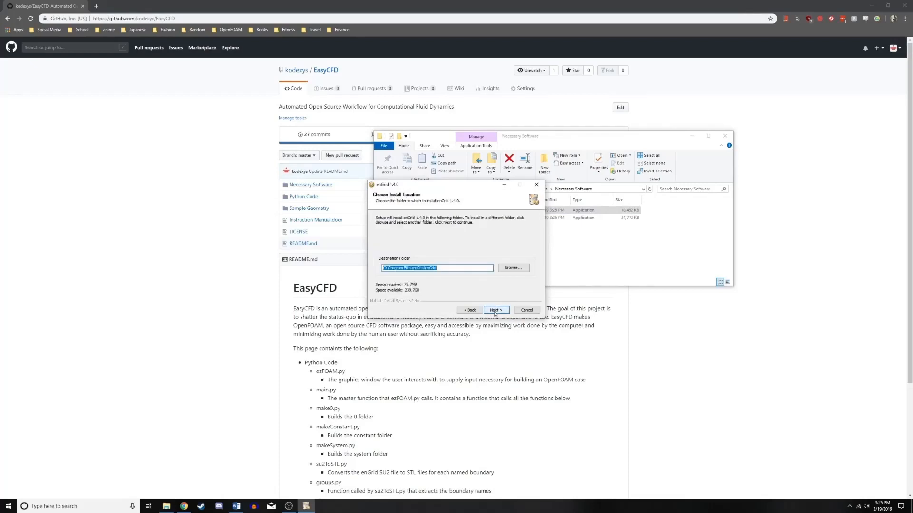
pyautogui.click(495, 311)
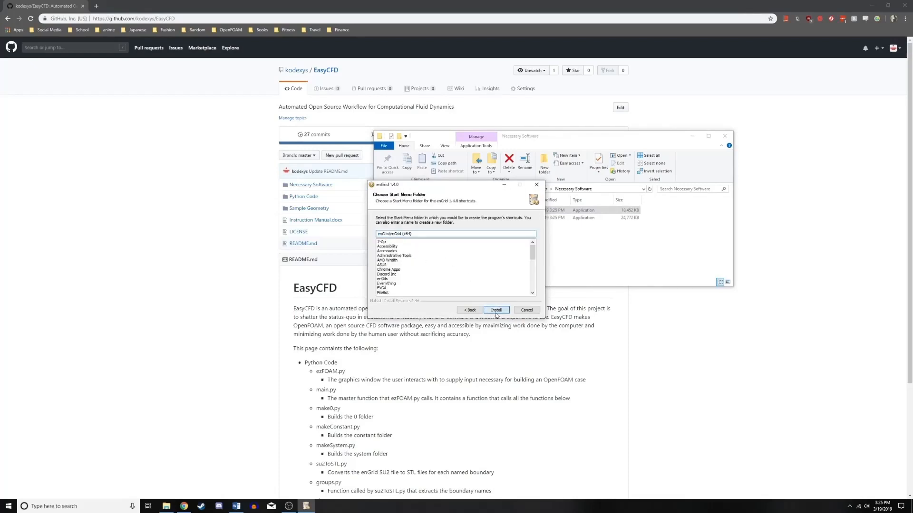
pyautogui.click(495, 311)
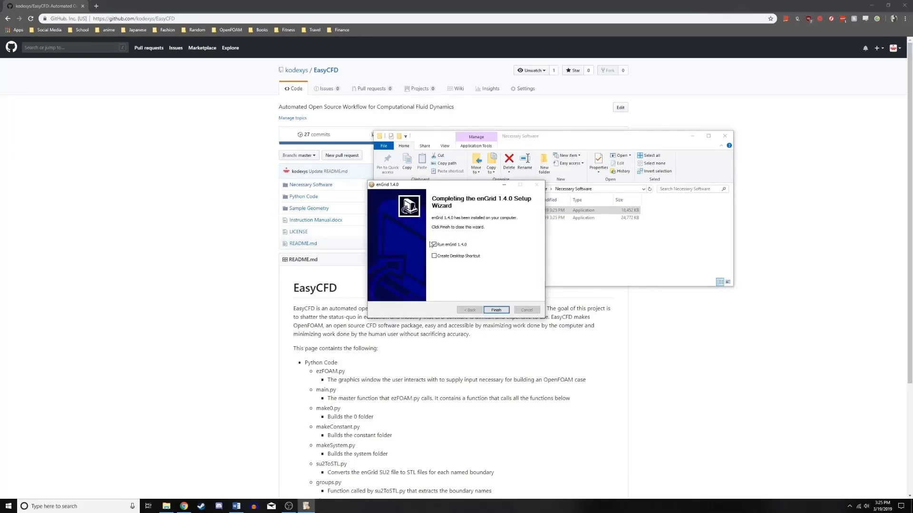
pyautogui.click(496, 310)
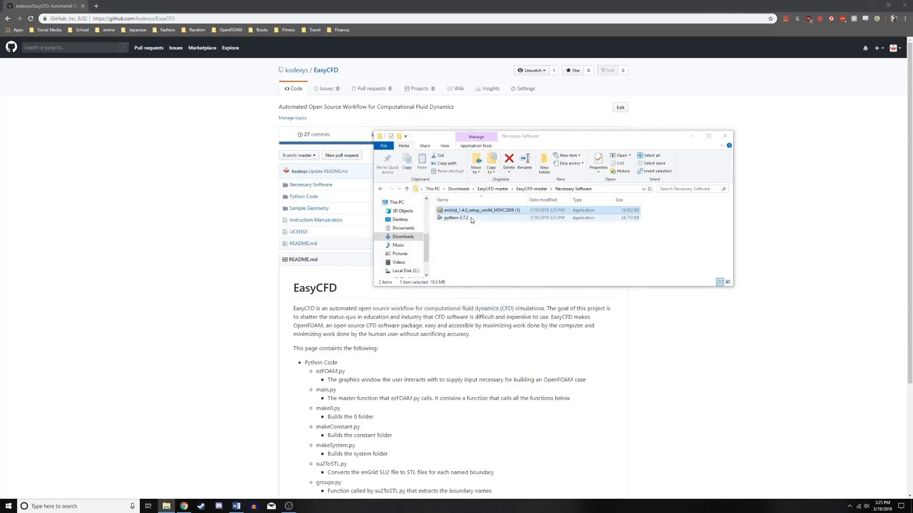
# - Install Python 3.7.2 with its default settings from the Necessary Software folder, and put the folder window away
pyautogui.doubleClick(457, 218)
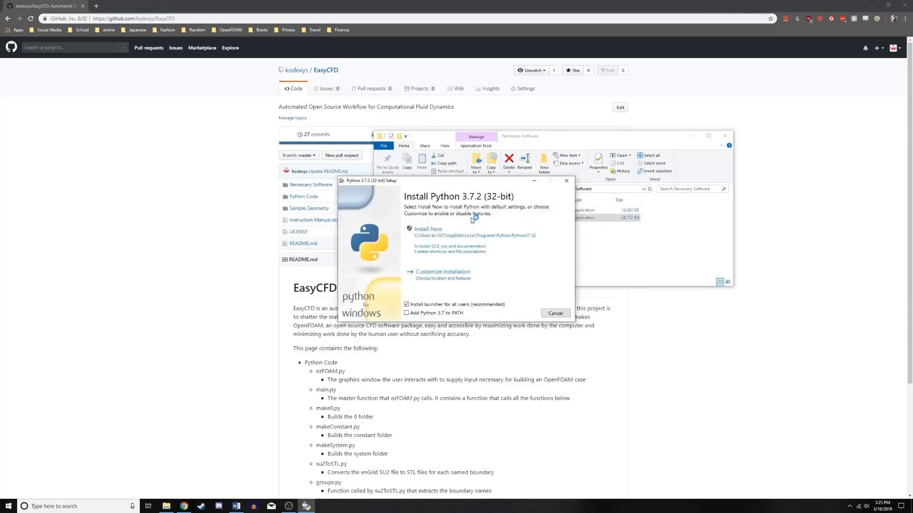
pyautogui.click(443, 247)
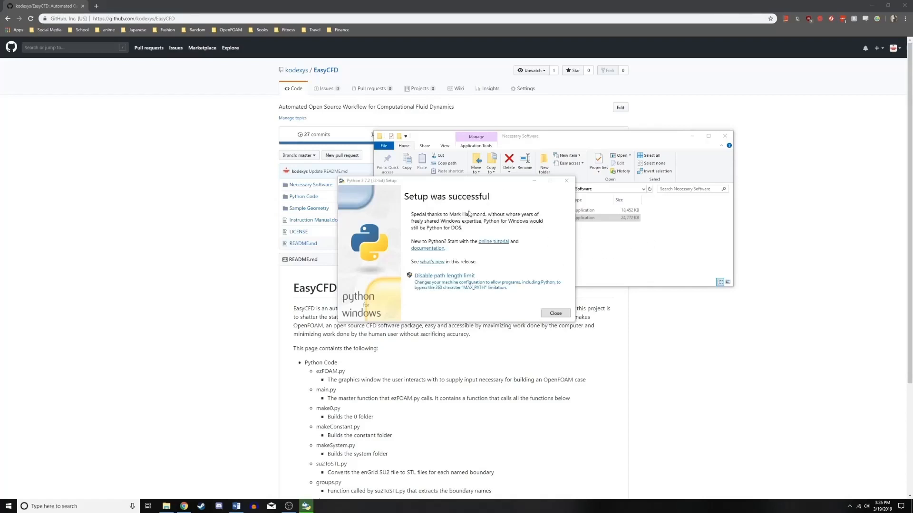
pyautogui.click(560, 313)
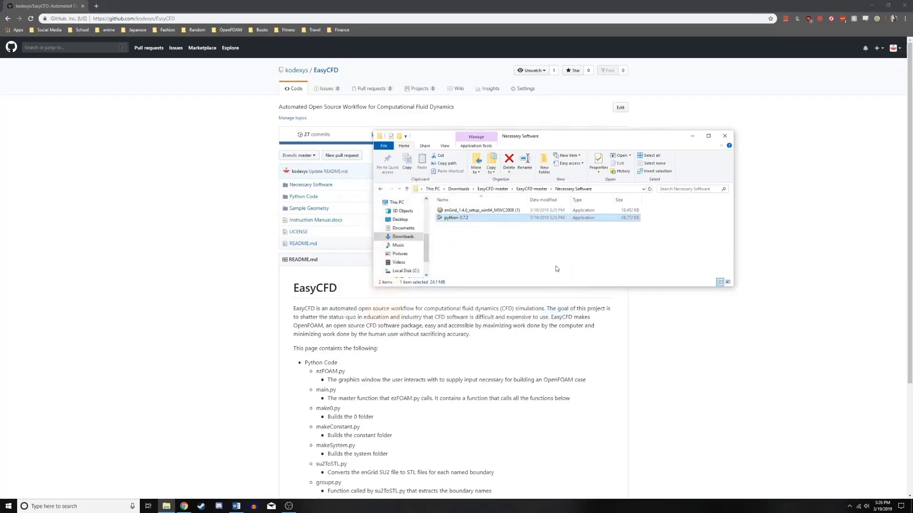
pyautogui.click(725, 136)
# - Open the blueCFD-Core downloads page from the link in the README's Necessary Software section
pyautogui.scroll(-3, 683, 224)
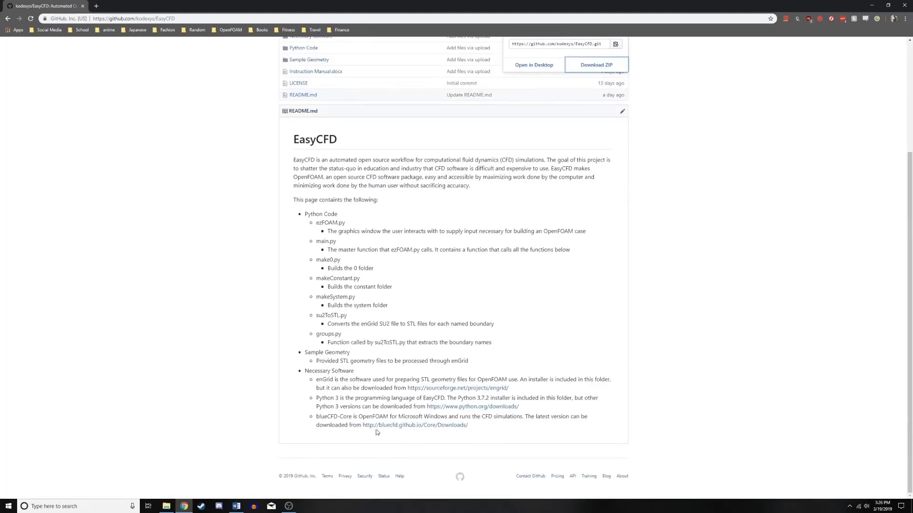
pyautogui.scroll(2, 507, 299)
pyautogui.scroll(2, 507, 300)
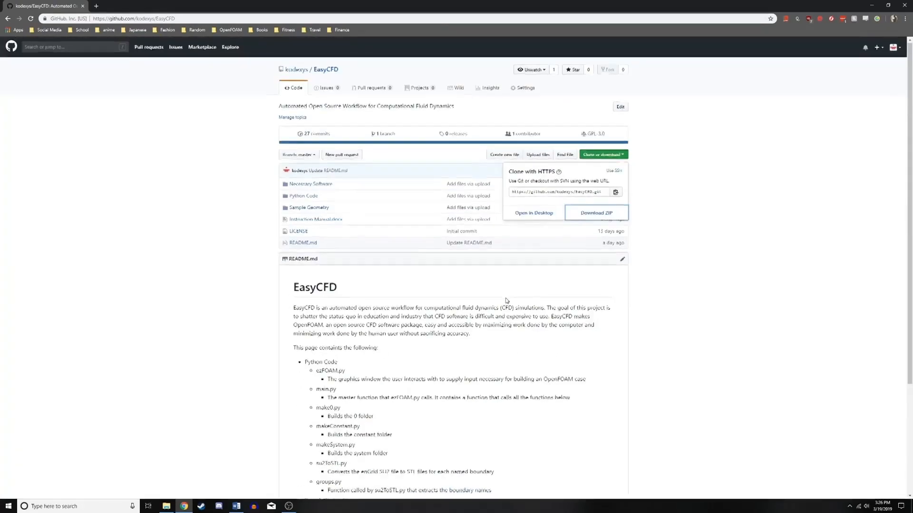
pyautogui.scroll(-4, 443, 382)
pyautogui.click(412, 435)
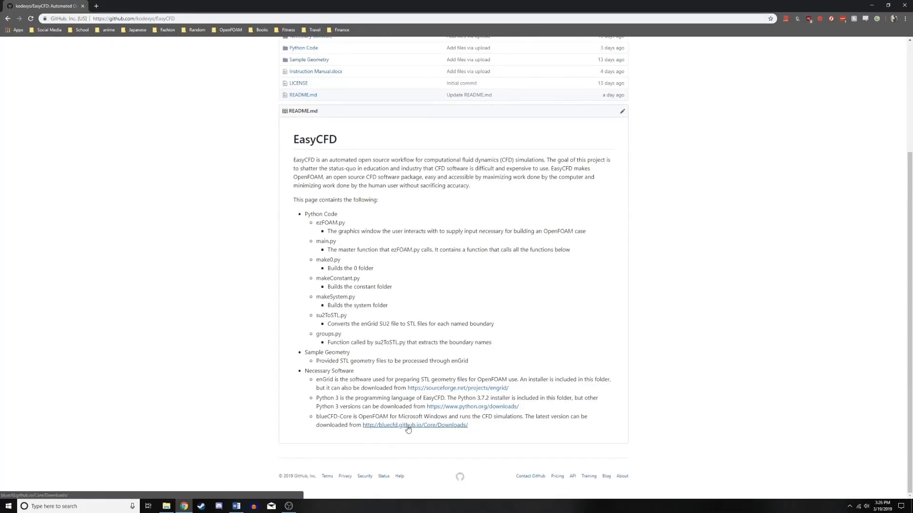
pyautogui.click(408, 426)
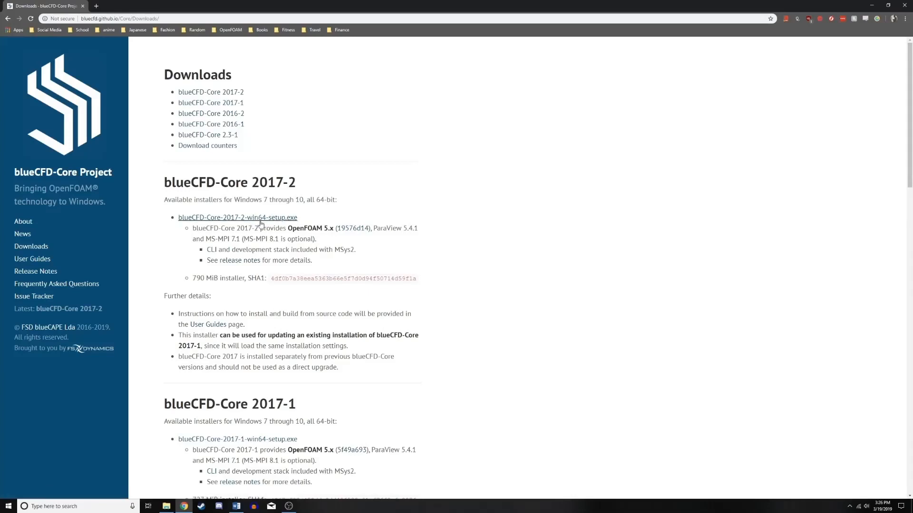
# - Run the blueCFD-Core 2017-2 installer from the Downloads folder and accept its license agreement
pyautogui.click(166, 506)
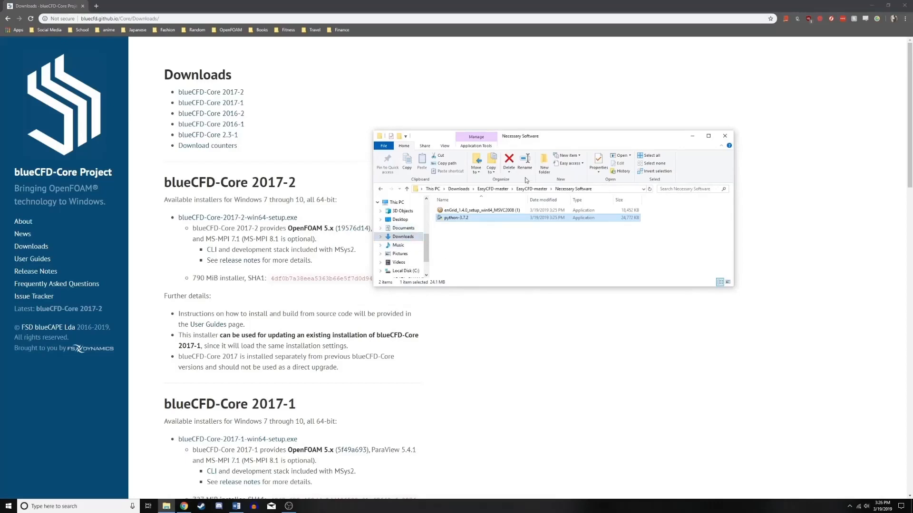
pyautogui.click(457, 189)
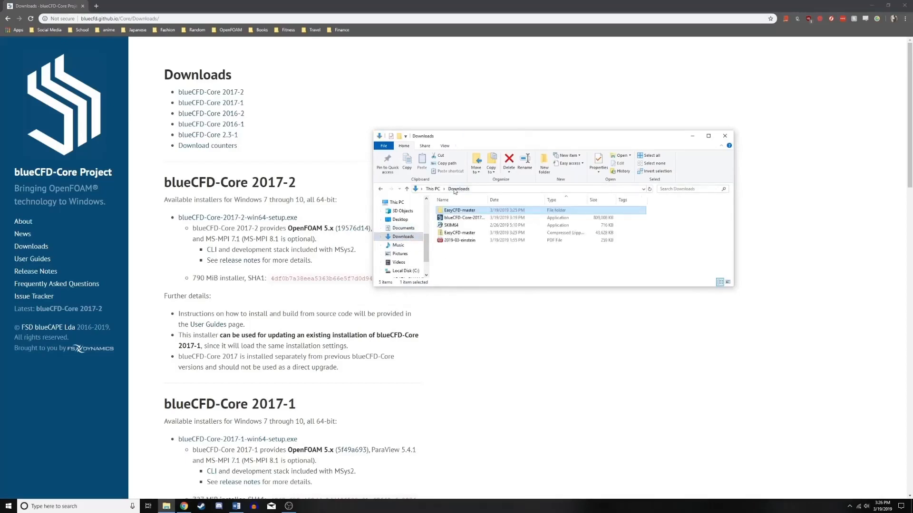
pyautogui.doubleClick(469, 220)
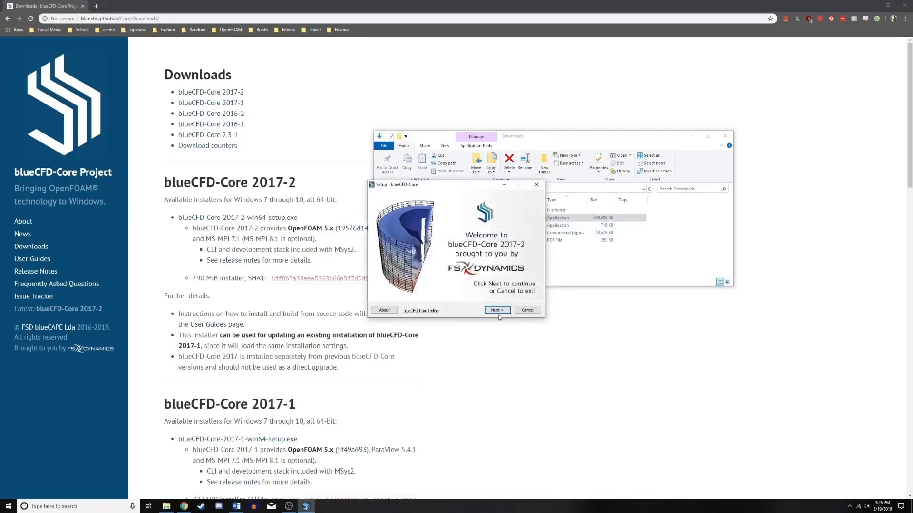
pyautogui.click(497, 310)
pyautogui.click(496, 311)
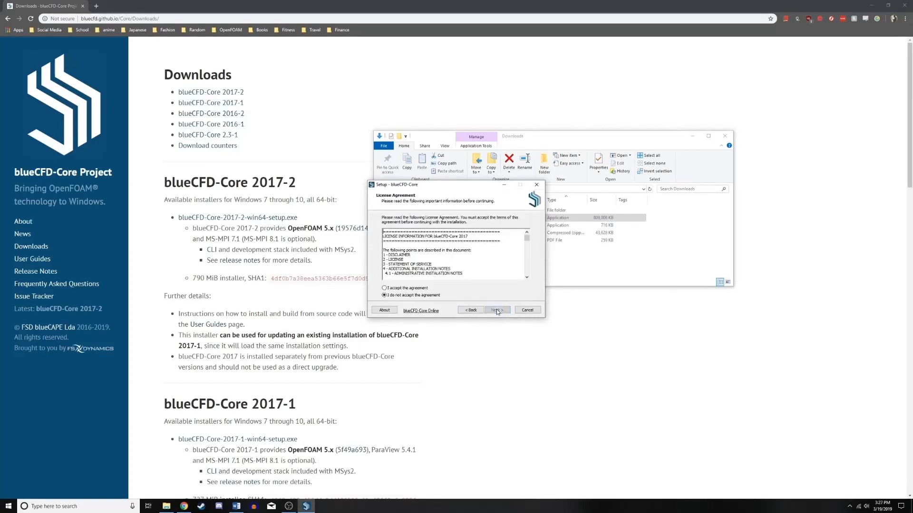
pyautogui.click(384, 288)
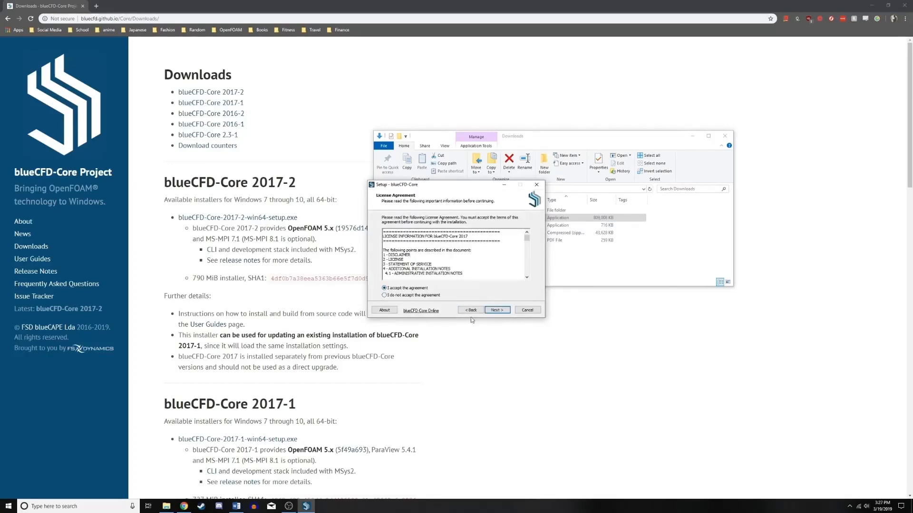
pyautogui.click(497, 310)
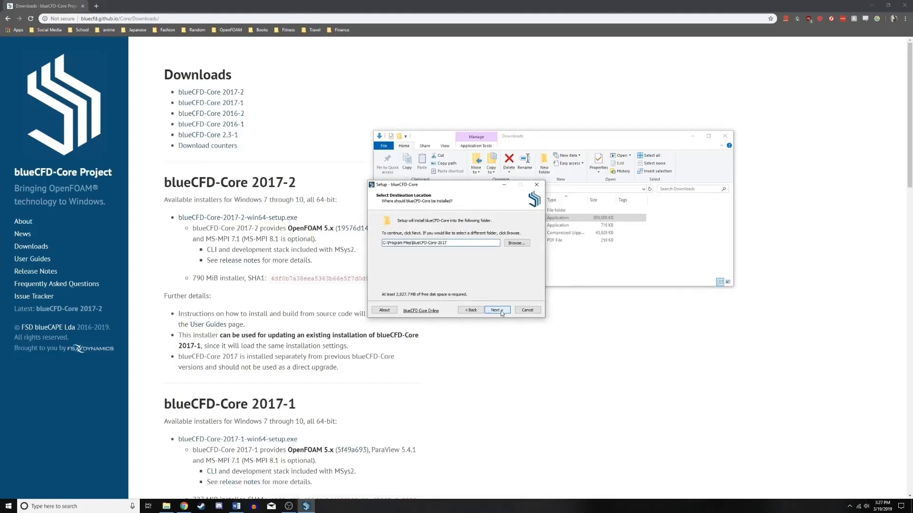
# - Install blueCFD-Core to C:\Program Files\blueCFD-Core-2017 as a Full Installation with all the default additional tasks
pyautogui.click(501, 312)
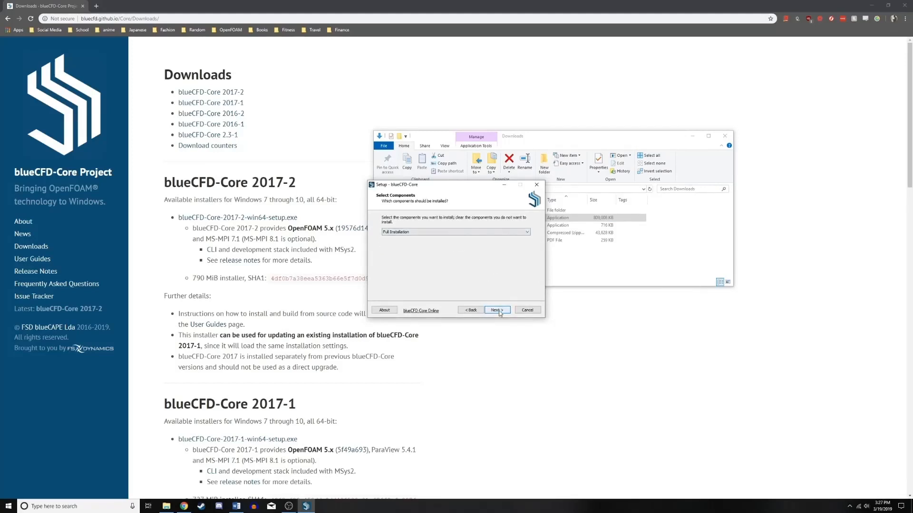
pyautogui.click(499, 312)
pyautogui.click(497, 311)
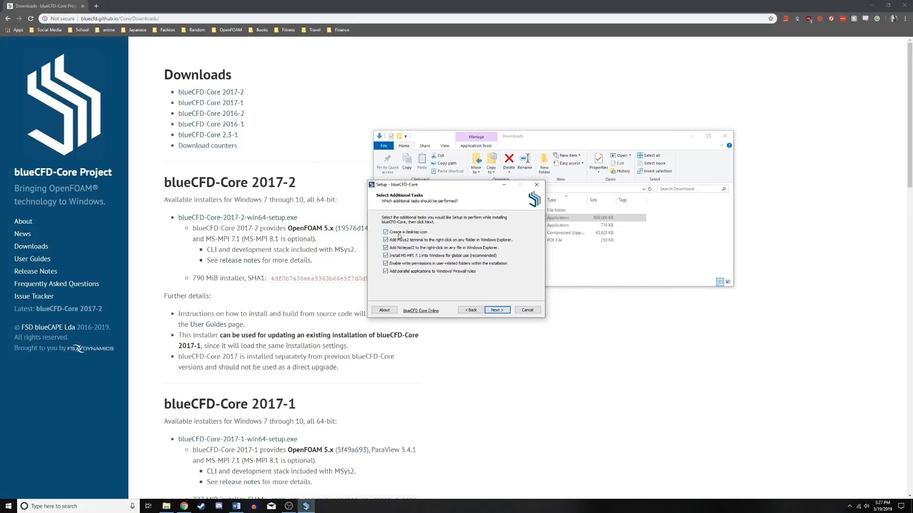
pyautogui.click(497, 310)
pyautogui.click(498, 310)
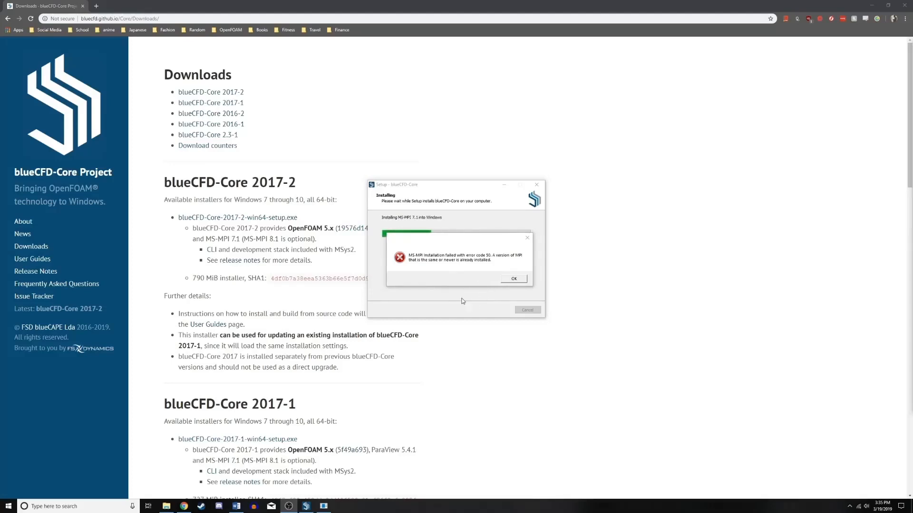
# - Dismiss the MS-MPI message and finish the blueCFD-Core setup with the online user guide and social media options turned off
pyautogui.click(511, 280)
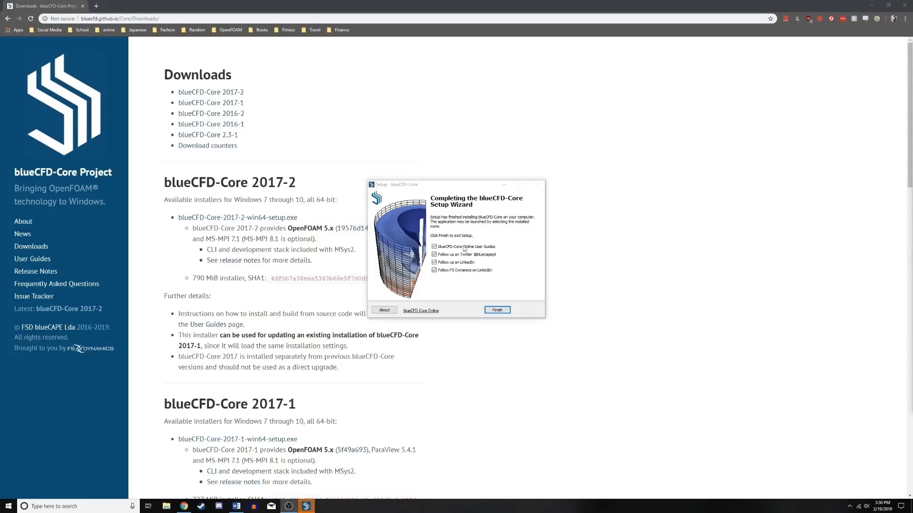
pyautogui.click(435, 247)
pyautogui.click(434, 255)
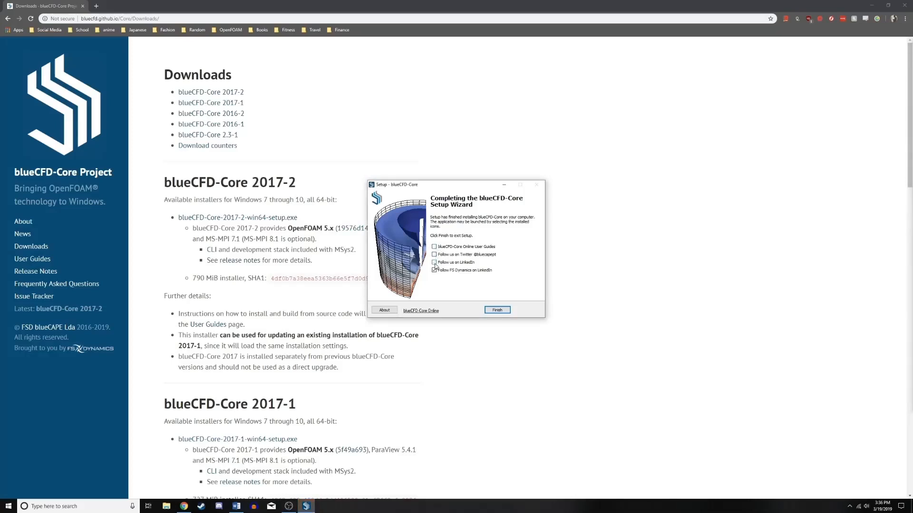
pyautogui.click(434, 263)
pyautogui.click(496, 311)
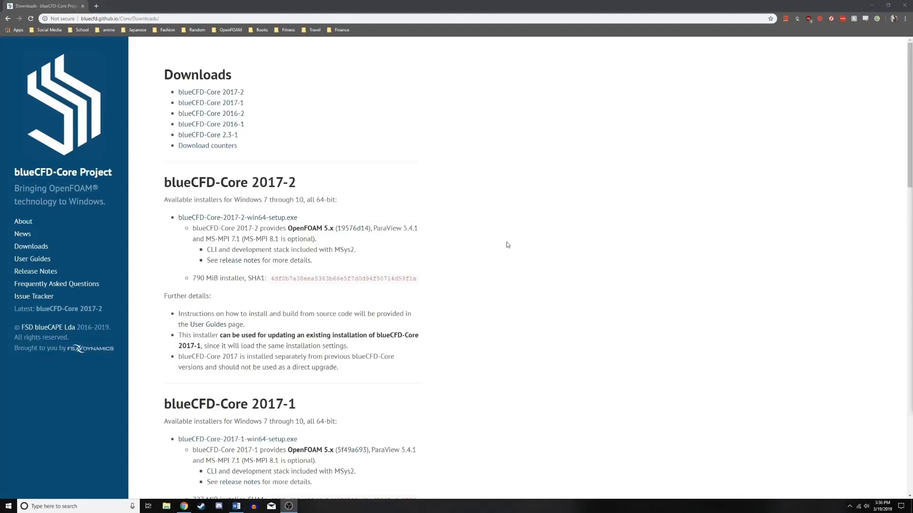
# - Launch enGrid to check its installation
pyautogui.press('super')
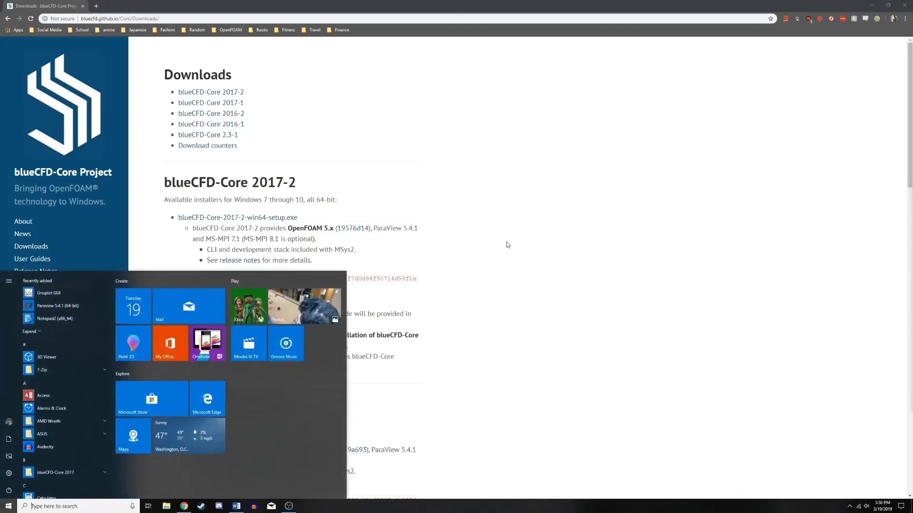
pyautogui.write('engrid')
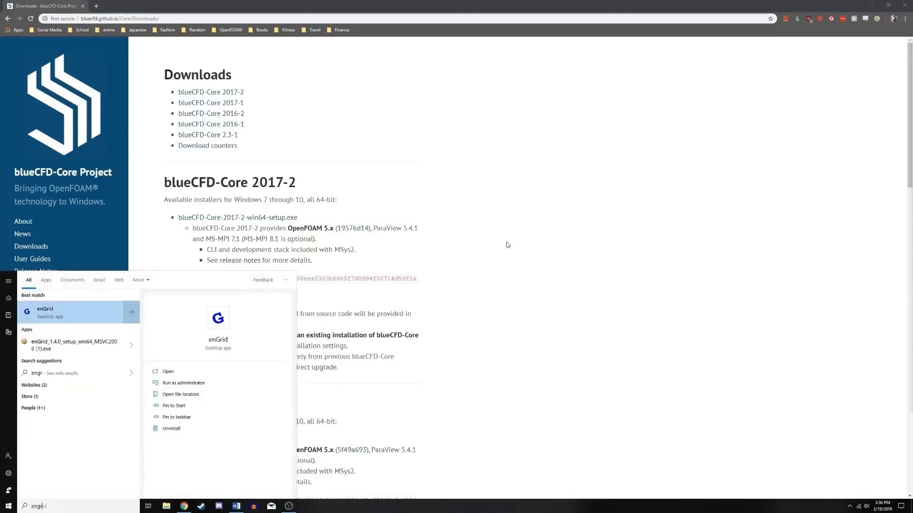
pyautogui.press('Return')
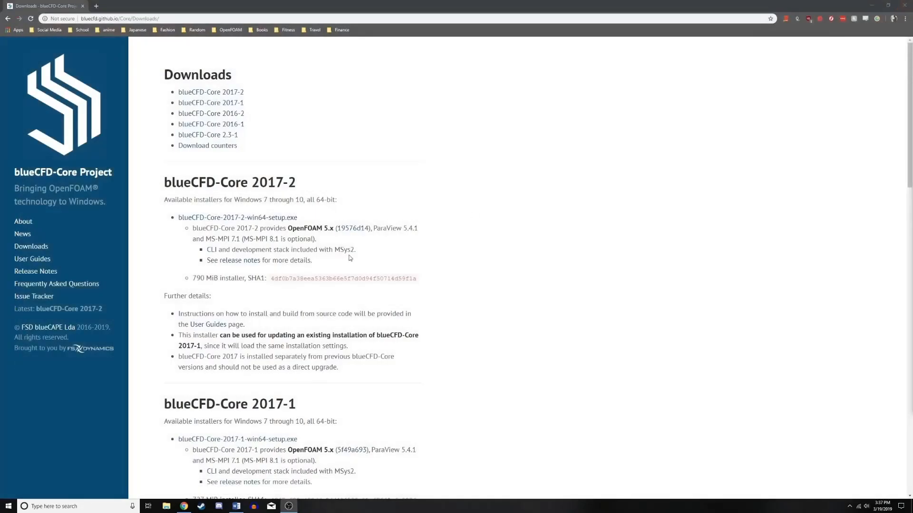
# - Test Python by running the ezFOAM script from EasyCFD-master's Python Code folder, and close its window
pyautogui.click(166, 506)
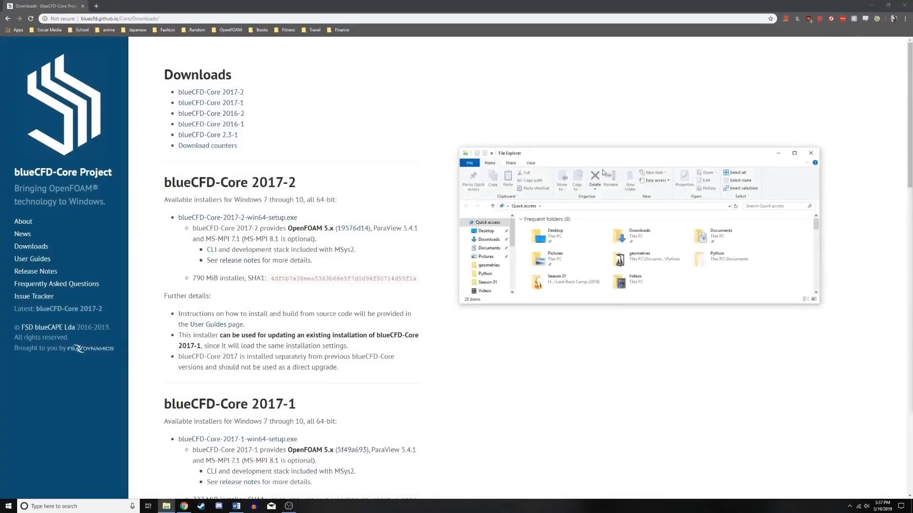
pyautogui.click(488, 239)
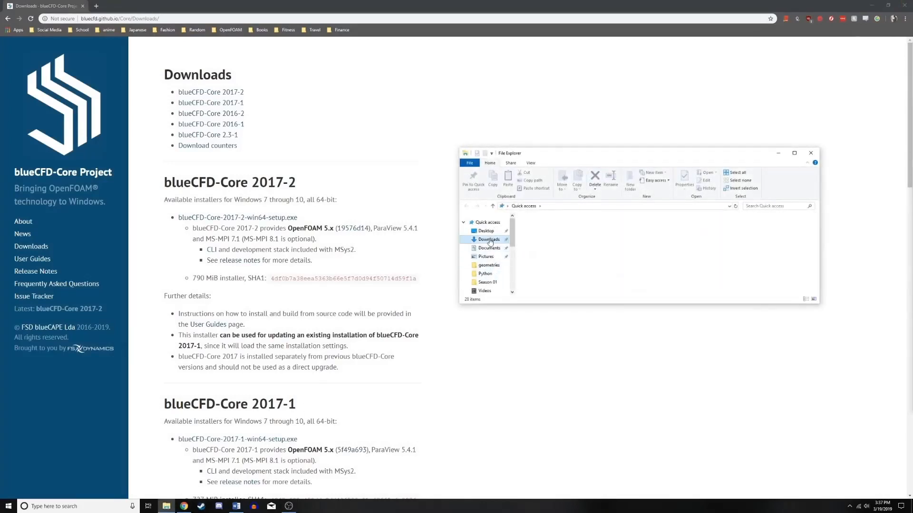
pyautogui.doubleClick(547, 229)
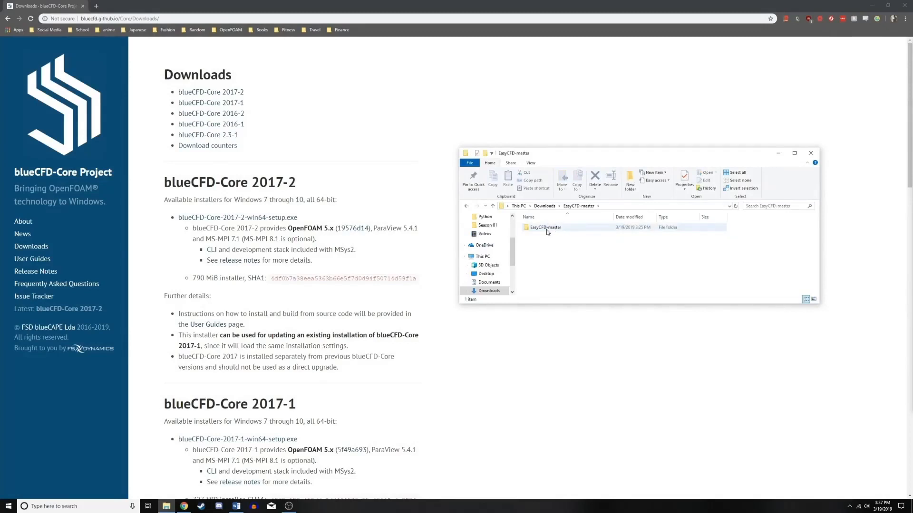
pyautogui.doubleClick(546, 228)
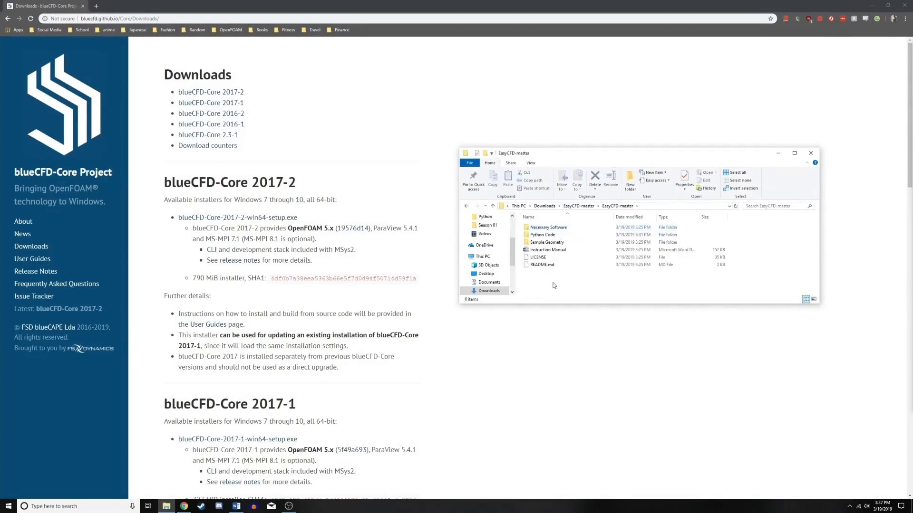
pyautogui.doubleClick(553, 235)
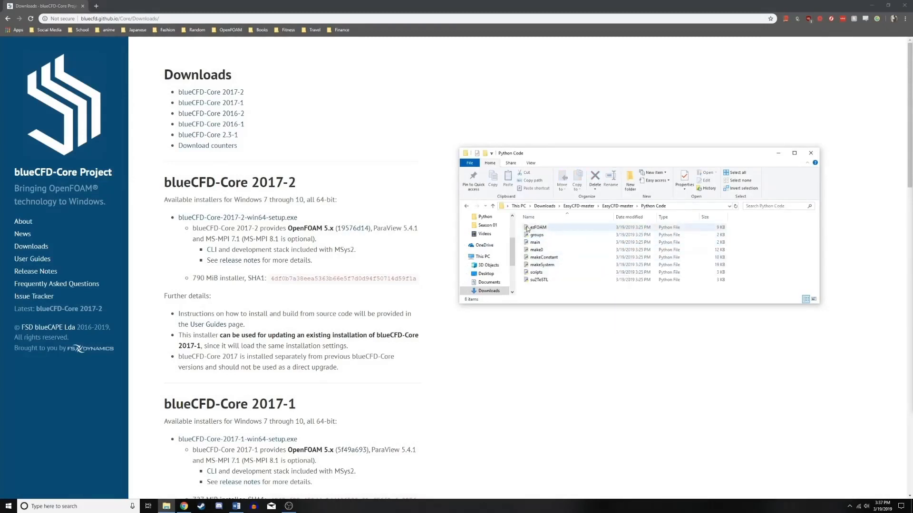
pyautogui.doubleClick(546, 227)
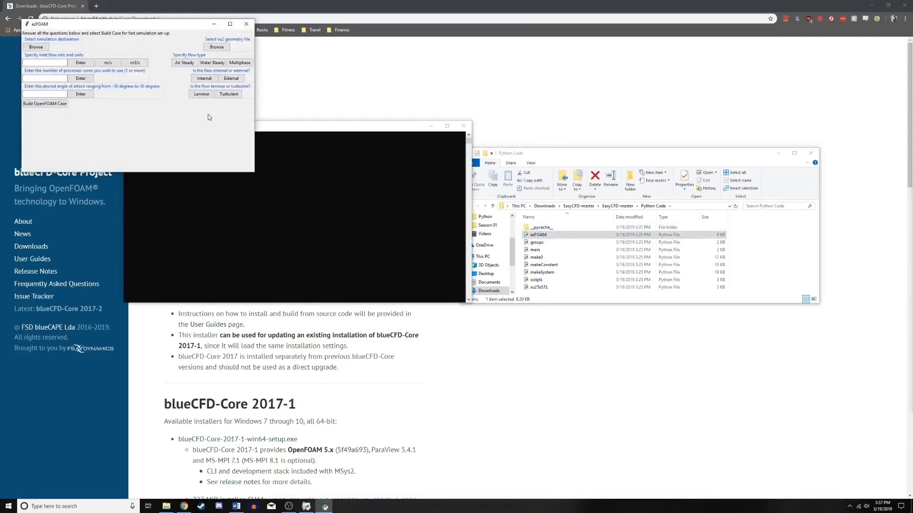
pyautogui.click(246, 25)
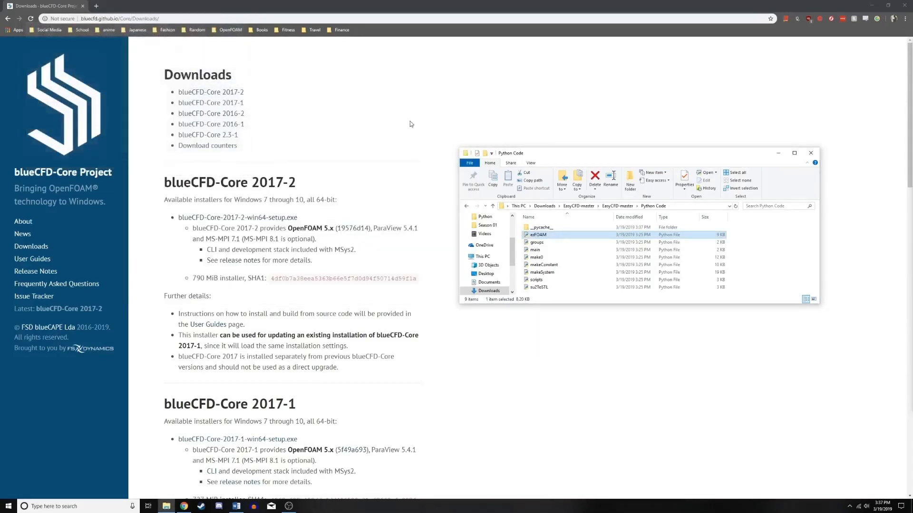
# - Test the blueCFD-Core terminal (2017) by opening it on the Python Code folder, and close the terminal and folder windows
pyautogui.click(617, 205)
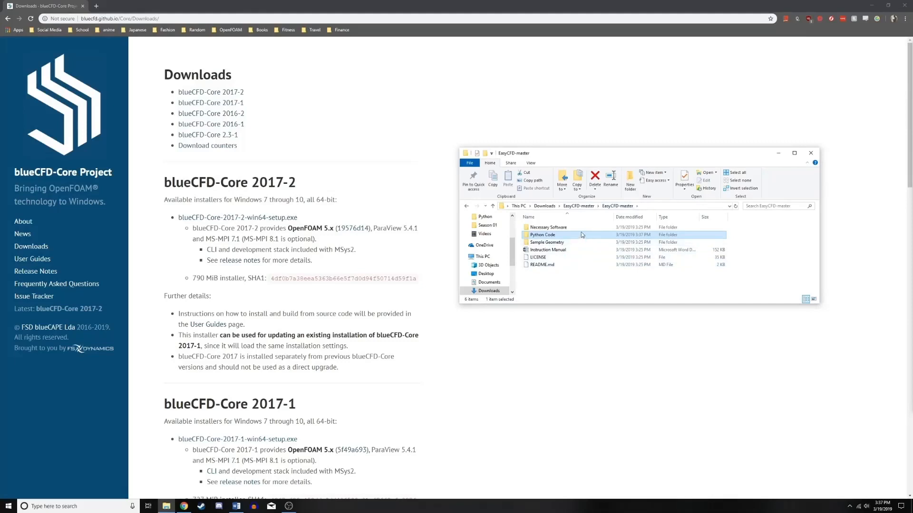
pyautogui.rightClick(552, 236)
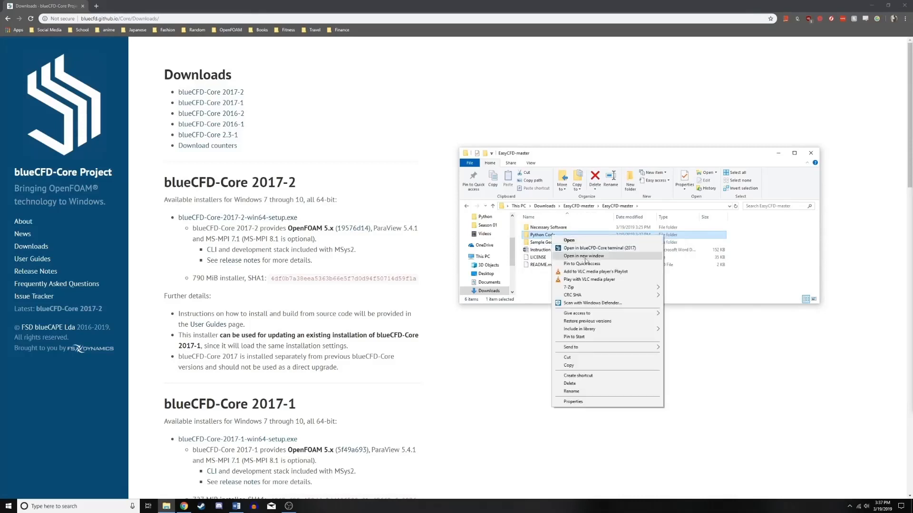
pyautogui.click(615, 248)
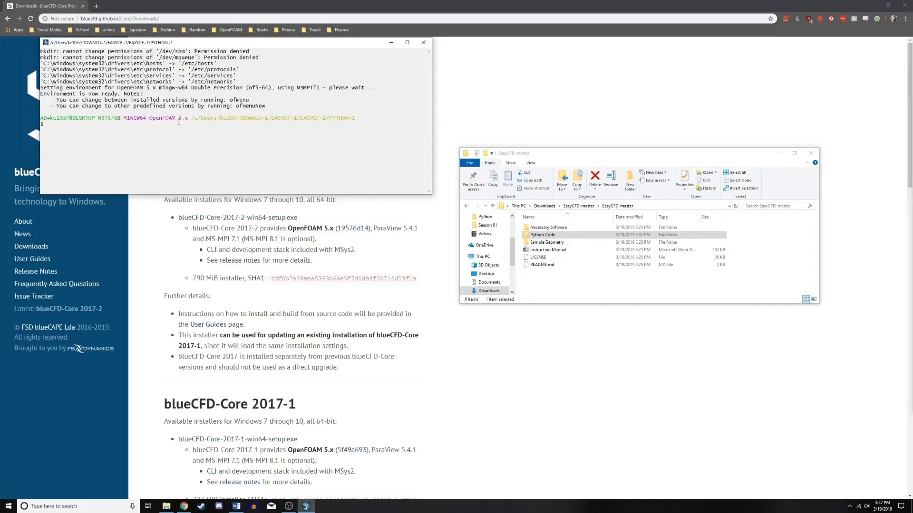
pyautogui.click(423, 42)
pyautogui.click(811, 152)
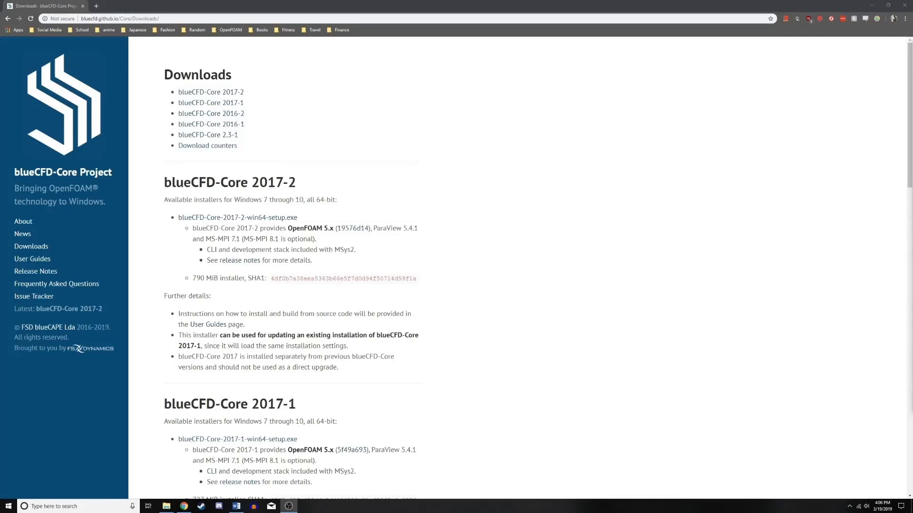
# - Launch enGrid and import Damper.stl from the Sample Geometry folder with the default STL tolerance
pyautogui.press('super')
pyautogui.write('engrid')
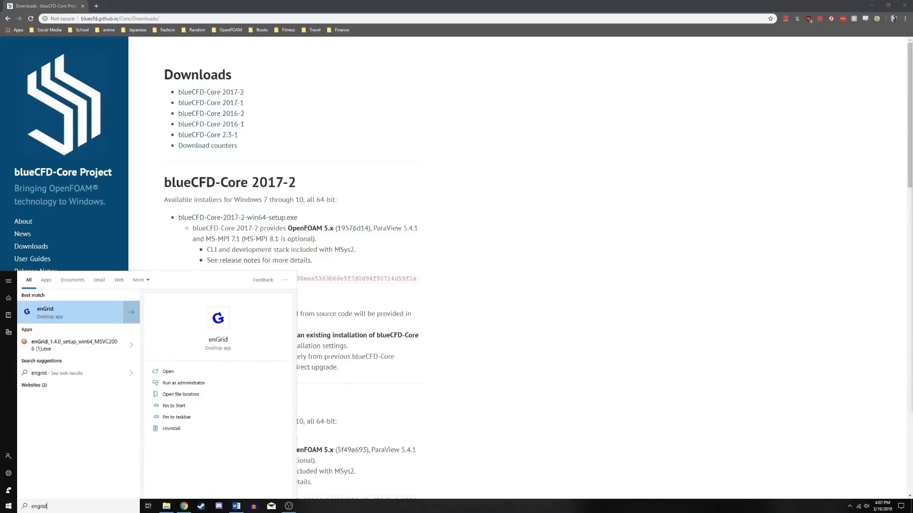
pyautogui.press('Return')
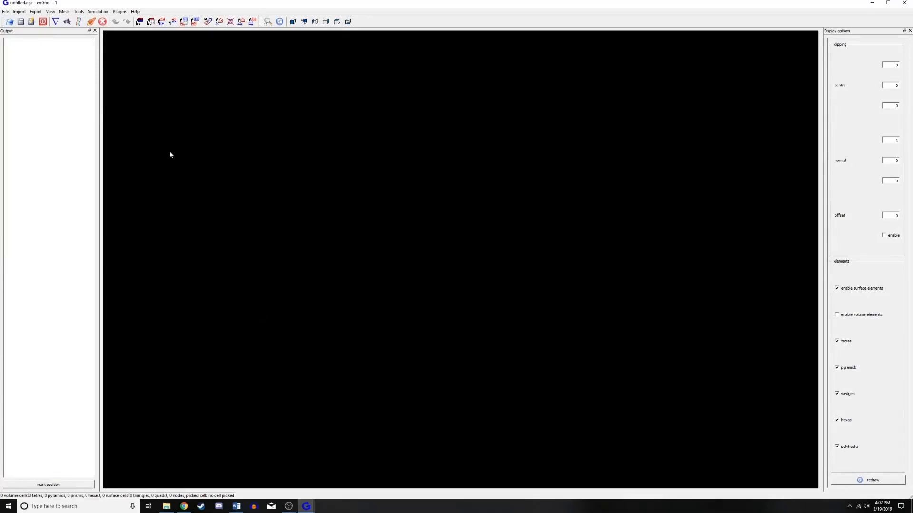
pyautogui.click(20, 12)
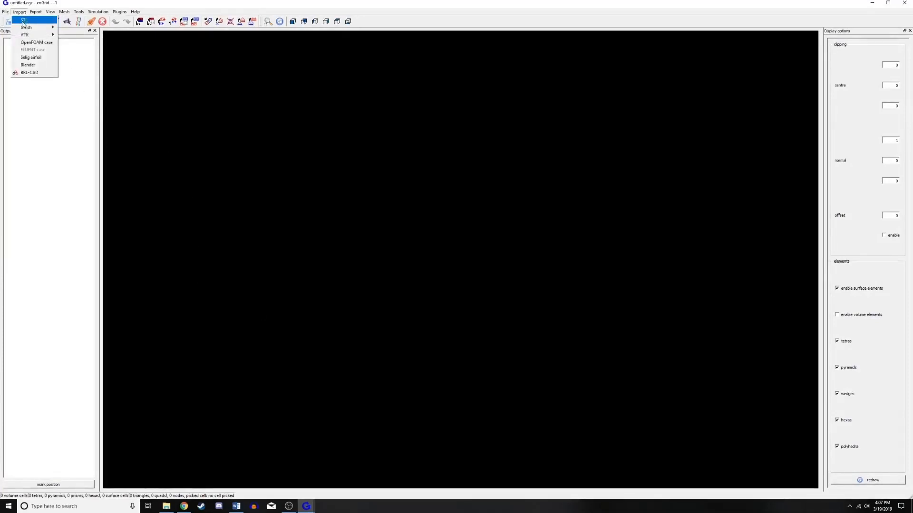
pyautogui.click(24, 21)
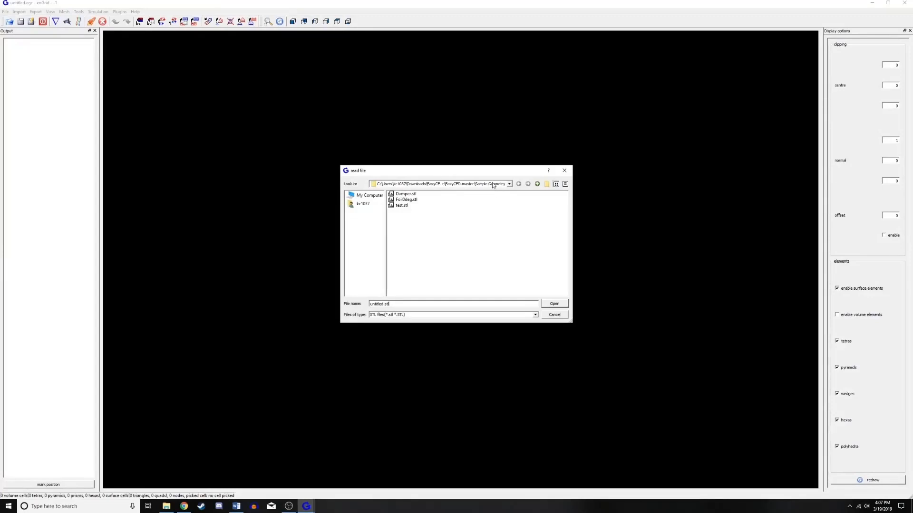
pyautogui.click(409, 195)
pyautogui.click(553, 304)
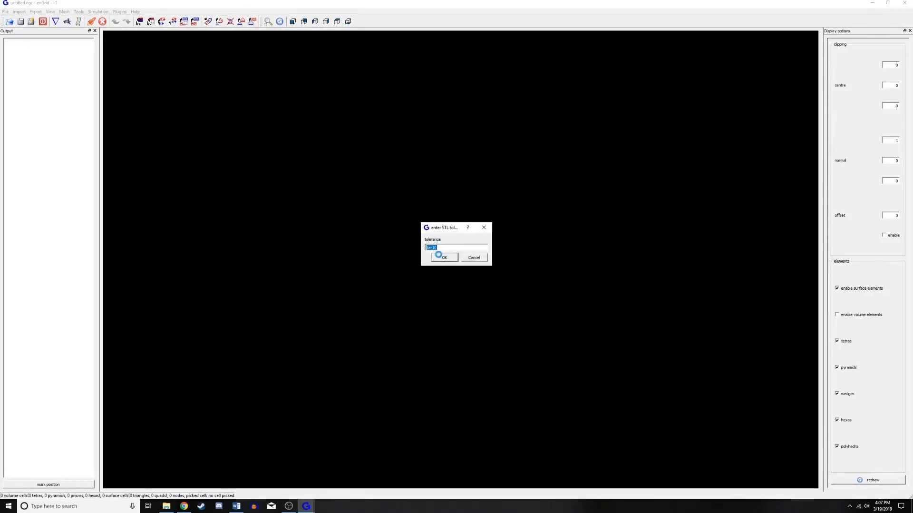
pyautogui.click(445, 257)
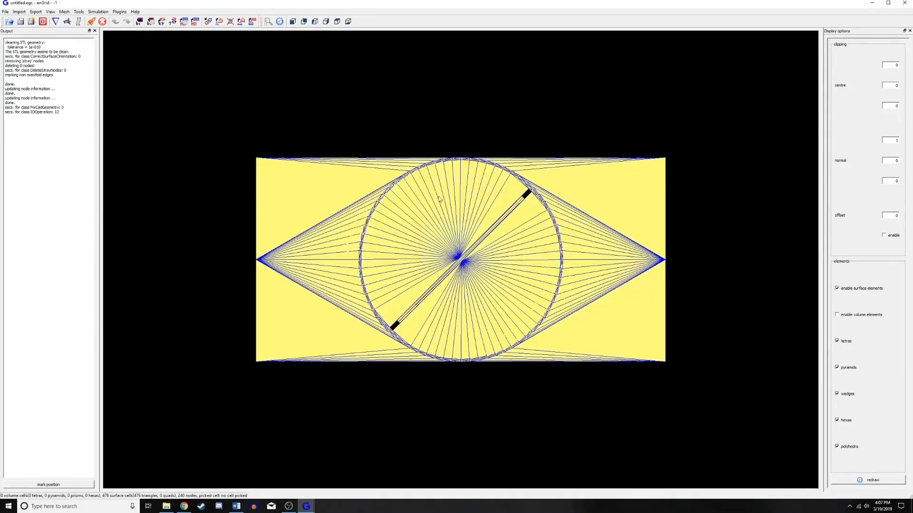
# - Examine the imported damper geometry from several angles and zoom levels
pyautogui.moveTo(292, 100); pyautogui.dragTo(469, 197)
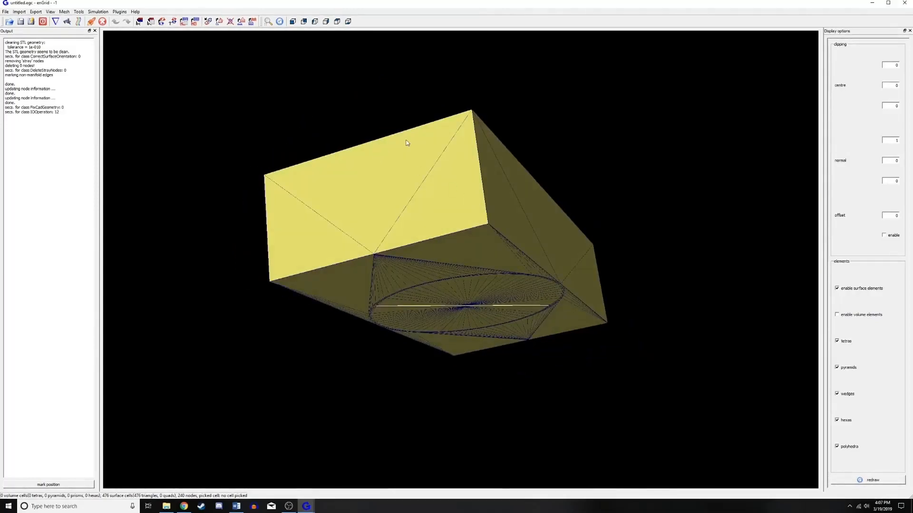
pyautogui.moveTo(407, 142); pyautogui.dragTo(375, 122)
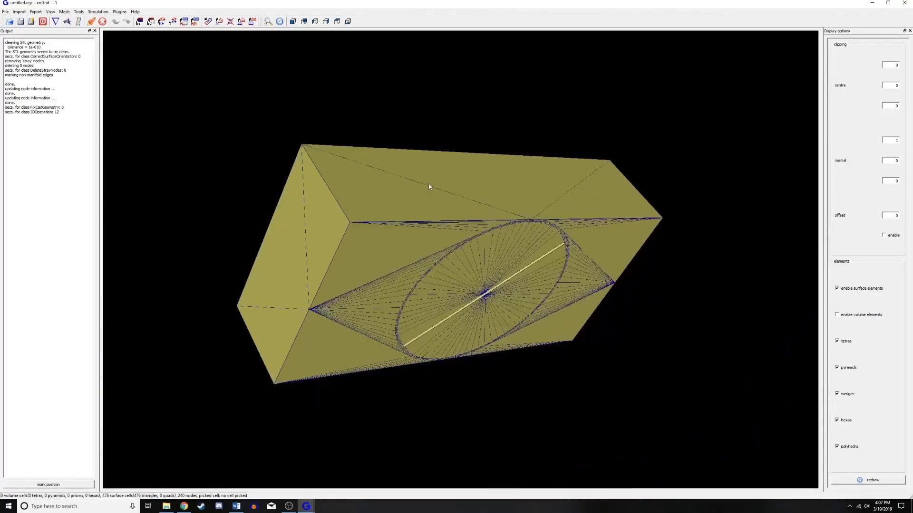
pyautogui.scroll(-5, 429, 177)
pyautogui.scroll(2, 430, 187)
pyautogui.scroll(3, 430, 180)
pyautogui.moveTo(428, 163); pyautogui.dragTo(544, 154)
pyautogui.moveTo(429, 164)
pyautogui.mouseDown()
pyautogui.moveTo(495, 96)
pyautogui.moveTo(518, 270)
pyautogui.moveTo(326, 171)
pyautogui.moveTo(495, 173)
pyautogui.moveTo(446, 269)
pyautogui.moveTo(447, 165)
pyautogui.moveTo(468, 238)
pyautogui.moveTo(419, 170)
pyautogui.mouseUp()
pyautogui.moveTo(243, 142); pyautogui.dragTo(351, 190)
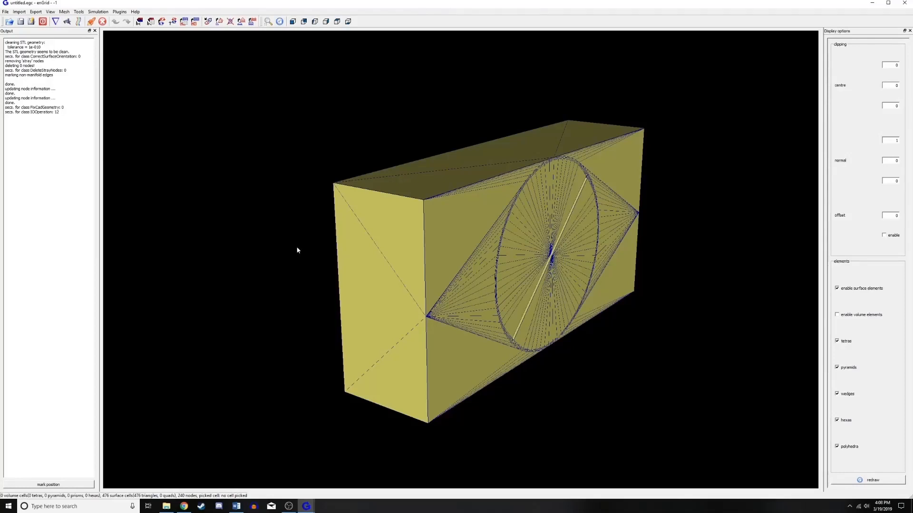
# - Pick a surface cell on each of the box's two opposite end faces in turn
pyautogui.press('p')
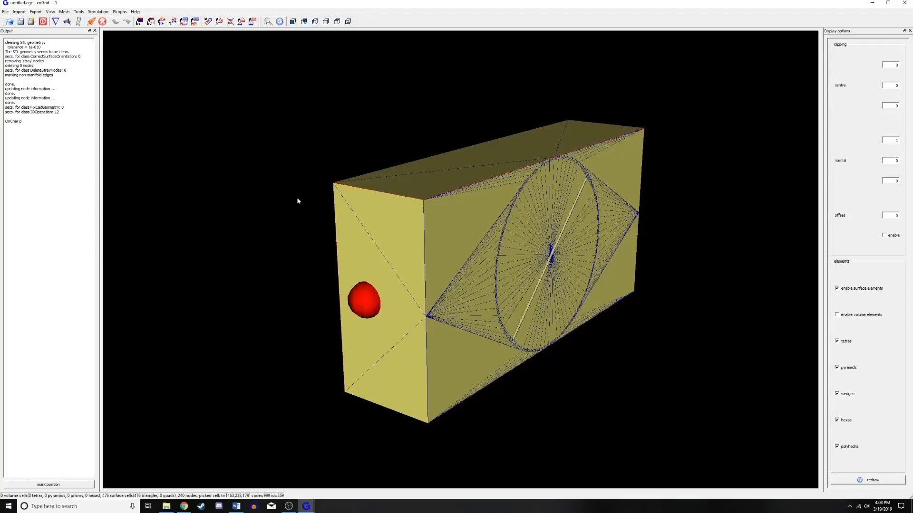
pyautogui.moveTo(297, 201); pyautogui.dragTo(522, 157)
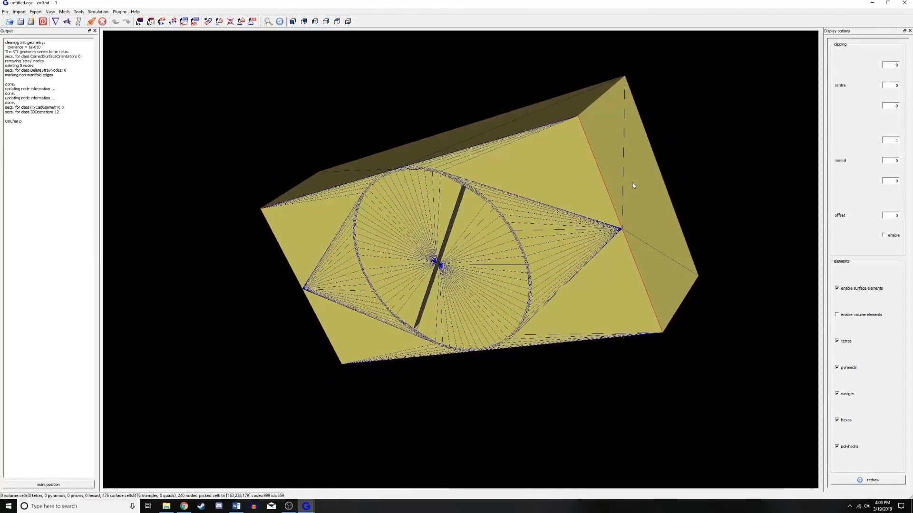
pyautogui.press('p')
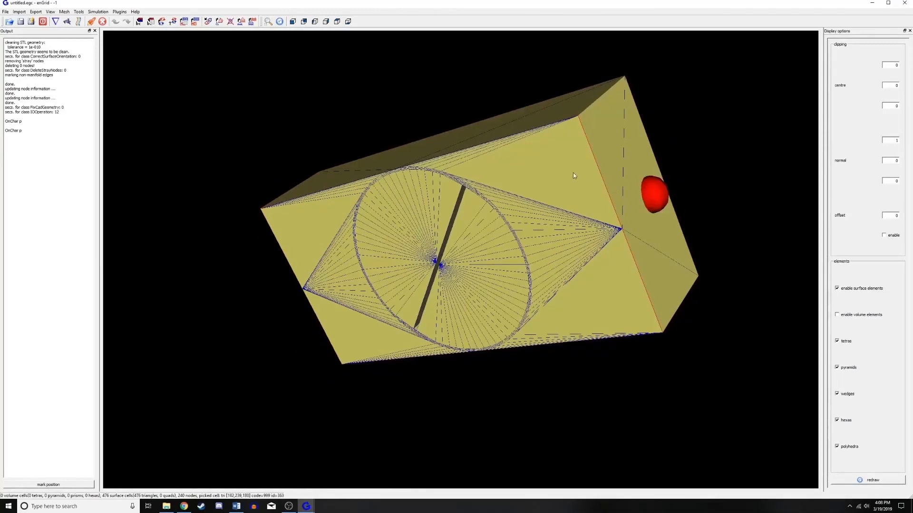
pyautogui.moveTo(596, 306); pyautogui.dragTo(495, 358)
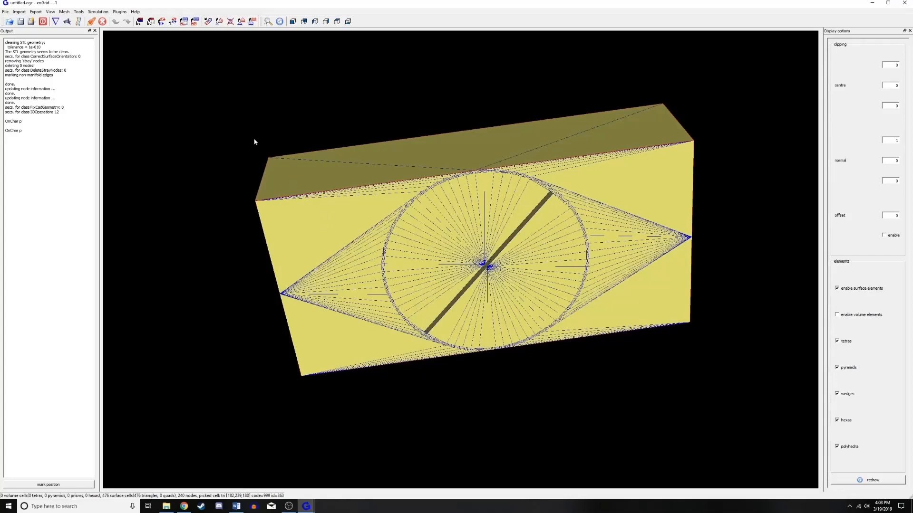
# - Pick a cell on the box's inlet end face and open the boundary code settings for it
pyautogui.moveTo(255, 141); pyautogui.dragTo(416, 118)
pyautogui.moveTo(366, 191); pyautogui.dragTo(310, 190)
pyautogui.press('p')
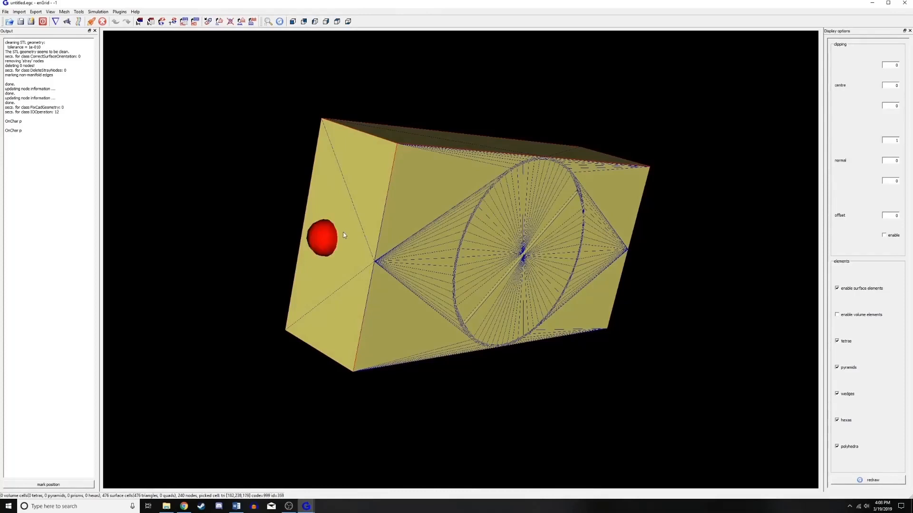
pyautogui.press('p')
pyautogui.hotkey('ctrl', 'b')
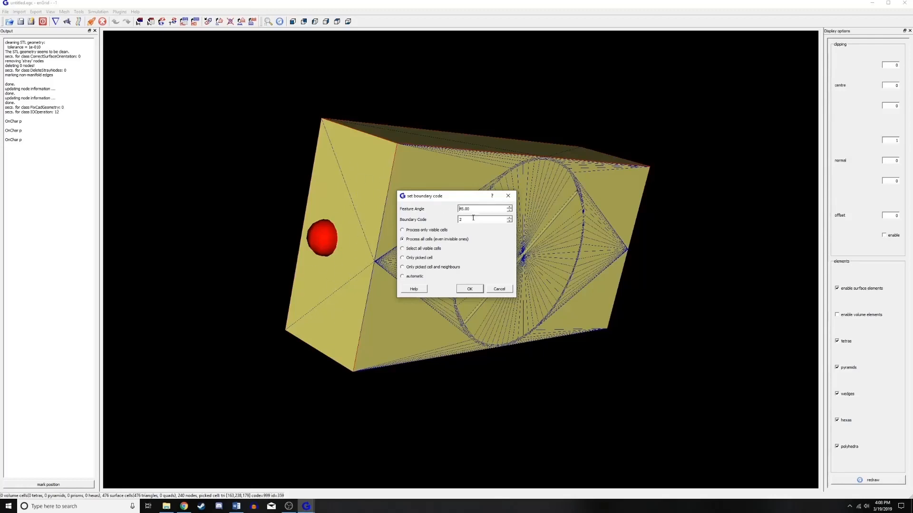
# - Assign boundary code 1 to the picked end face, processing all cells including invisible ones
pyautogui.moveTo(489, 208); pyautogui.dragTo(456, 208)
pyautogui.click(472, 209)
pyautogui.moveTo(469, 210); pyautogui.dragTo(457, 209)
pyautogui.click(485, 208)
pyautogui.doubleClick(464, 220)
pyautogui.write('2')
pyautogui.click(509, 222)
pyautogui.click(509, 218)
pyautogui.click(474, 207)
pyautogui.doubleClick(474, 220)
pyautogui.click(486, 220)
pyautogui.click(509, 223)
pyautogui.click(471, 290)
# - Rename the boundary with index 1 as inlet in the boundary conditions and accept the change
pyautogui.moveTo(437, 384); pyautogui.dragTo(497, 348)
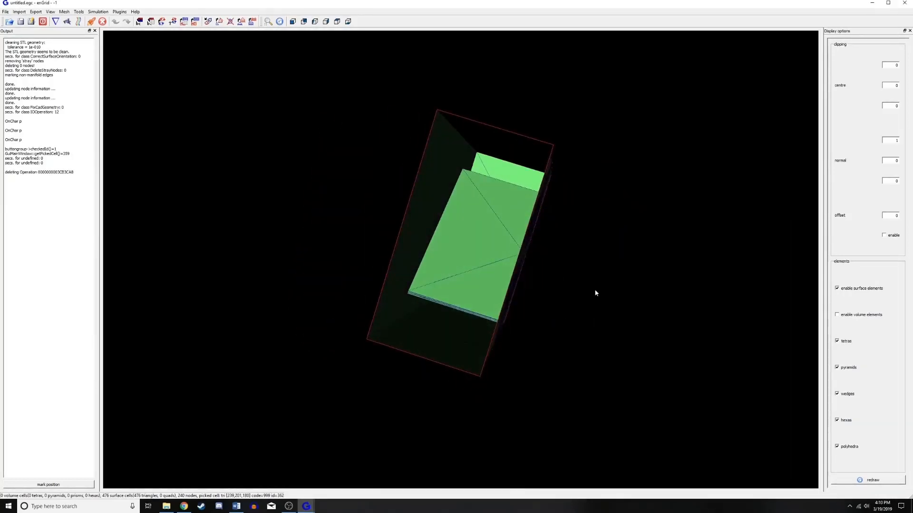
pyautogui.moveTo(594, 301); pyautogui.dragTo(561, 327)
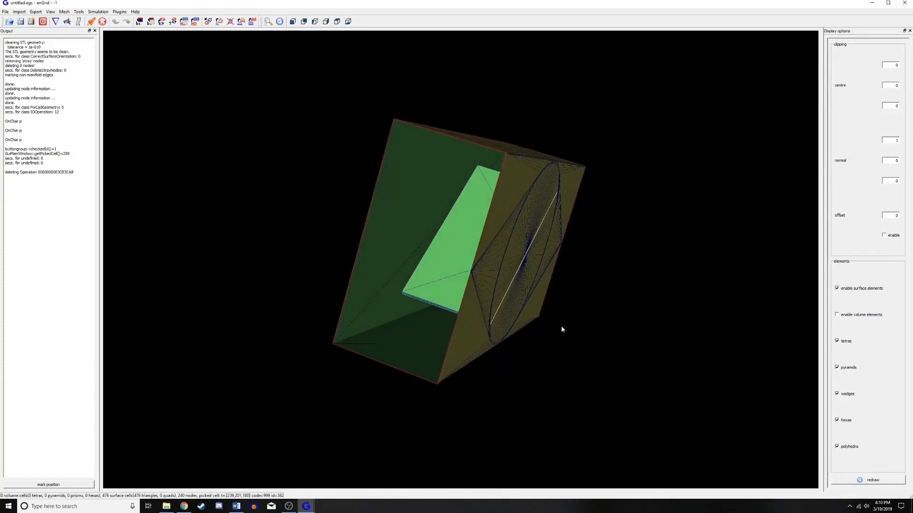
pyautogui.hotkey('alt', '2')
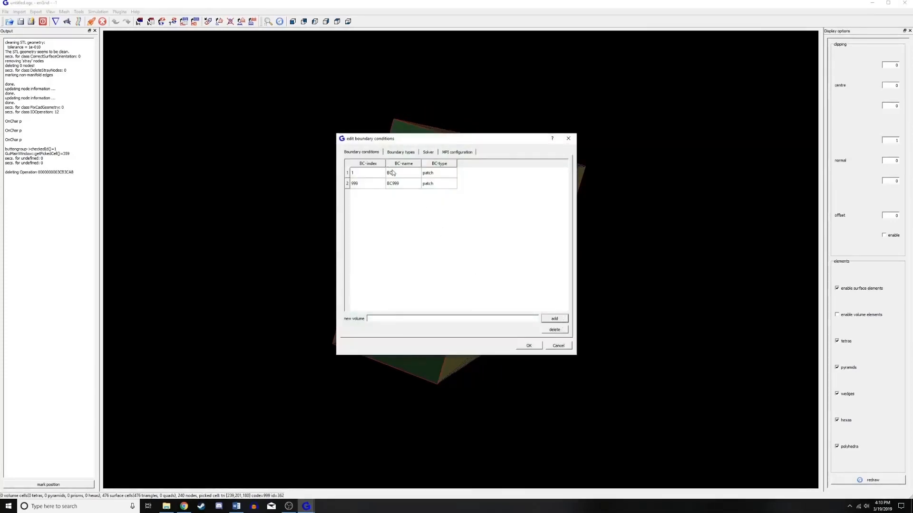
pyautogui.click(358, 177)
pyautogui.doubleClick(394, 174)
pyautogui.press('BackSpace')
pyautogui.write('inlet')
pyautogui.press('BackSpace')
pyautogui.press('BackSpace')
pyautogui.press('BackSpace')
pyautogui.press('BackSpace')
pyautogui.write('box_inle')
pyautogui.press('BackSpace')
pyautogui.press('BackSpace')
pyautogui.press('BackSpace')
pyautogui.press('BackSpace')
pyautogui.press('BackSpace')
pyautogui.press('BackSpace')
pyautogui.press('BackSpace')
pyautogui.press('BackSpace')
pyautogui.write('inlet')
pyautogui.press('BackSpace')
pyautogui.press('BackSpace')
pyautogui.press('BackSpace')
pyautogui.press('BackSpace')
pyautogui.press('BackSpace')
pyautogui.click(400, 189)
pyautogui.click(377, 194)
pyautogui.click(404, 189)
pyautogui.click(397, 204)
pyautogui.click(528, 345)
# - Pick a cell on the opposite end face of the box and assign it boundary code 2
pyautogui.moveTo(546, 354); pyautogui.dragTo(235, 400)
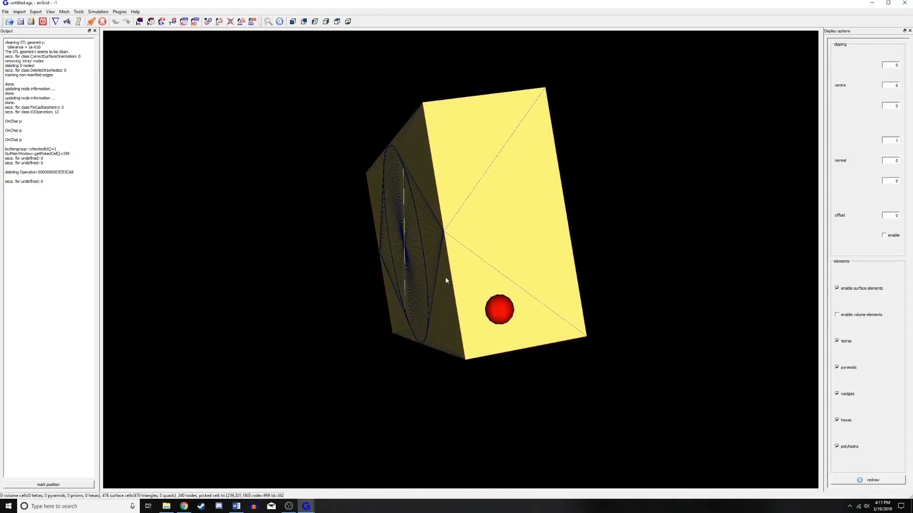
pyautogui.press('p')
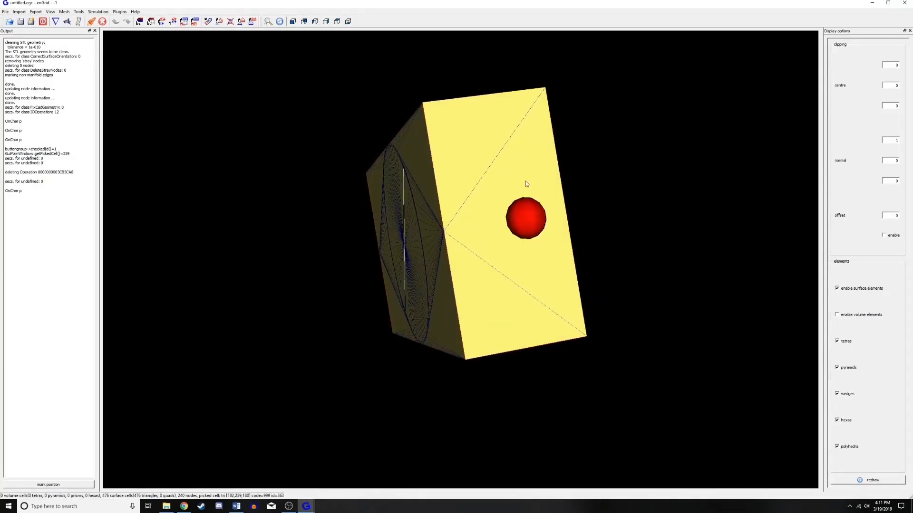
pyautogui.hotkey('ctrl', 'b')
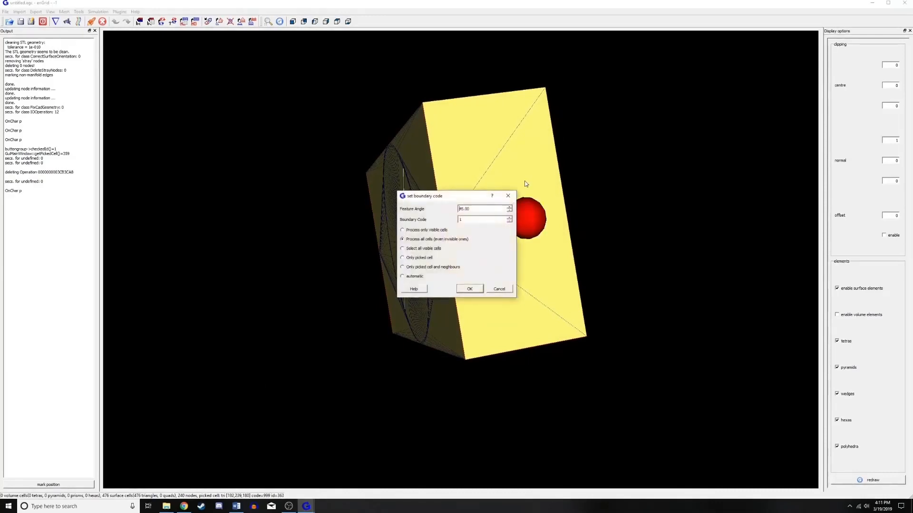
pyautogui.click(509, 217)
pyautogui.click(469, 289)
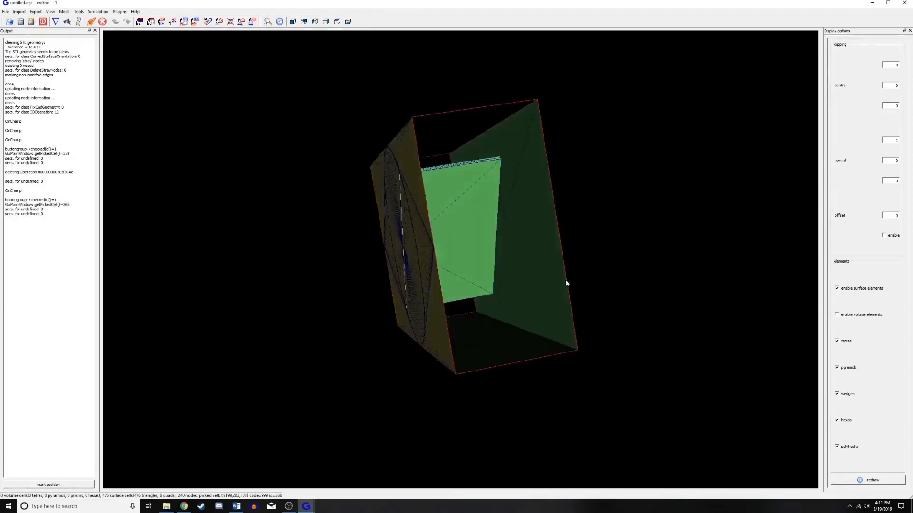
# - Rename the boundary with index 2 as outlet in the boundary conditions and accept the change
pyautogui.press('F7')
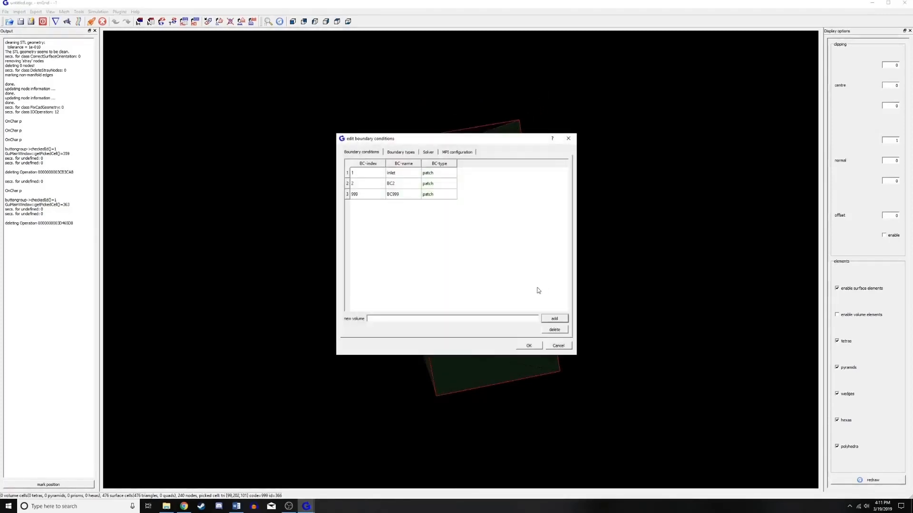
pyautogui.doubleClick(407, 188)
pyautogui.write('outlet')
pyautogui.click(528, 345)
# - Rename the boundary with index 999, covering the remaining damper surfaces, as wall and accept the change
pyautogui.moveTo(601, 375); pyautogui.dragTo(497, 444)
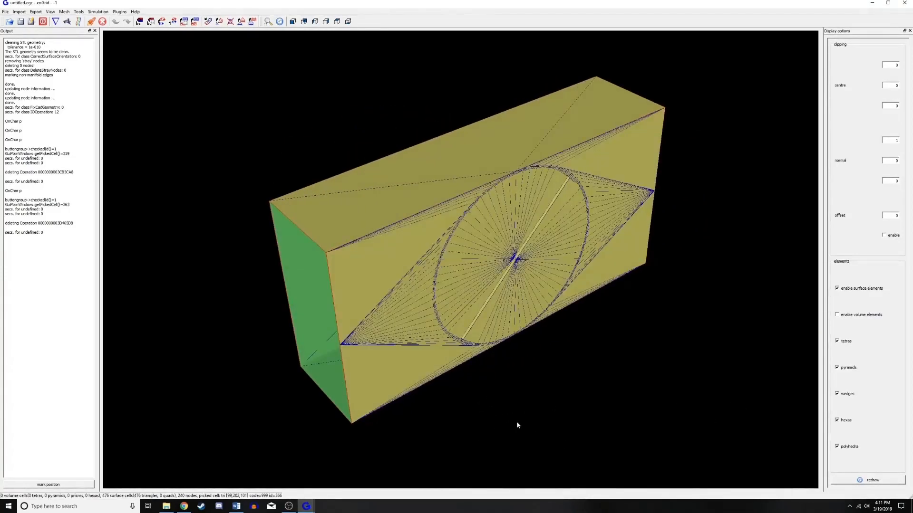
pyautogui.press('F8')
pyautogui.doubleClick(402, 195)
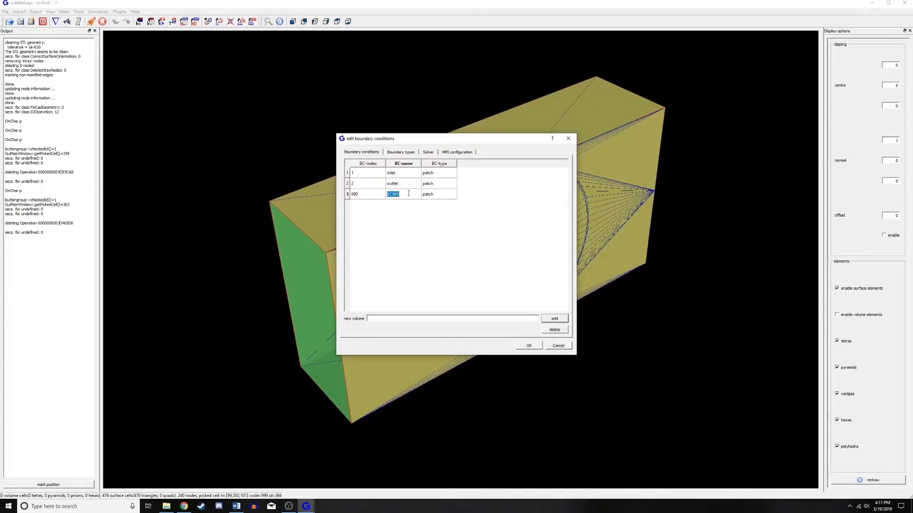
pyautogui.write('wal')
pyautogui.press('BackSpace')
pyautogui.press('BackSpace')
pyautogui.press('BackSpace')
pyautogui.write('wall')
pyautogui.click(529, 347)
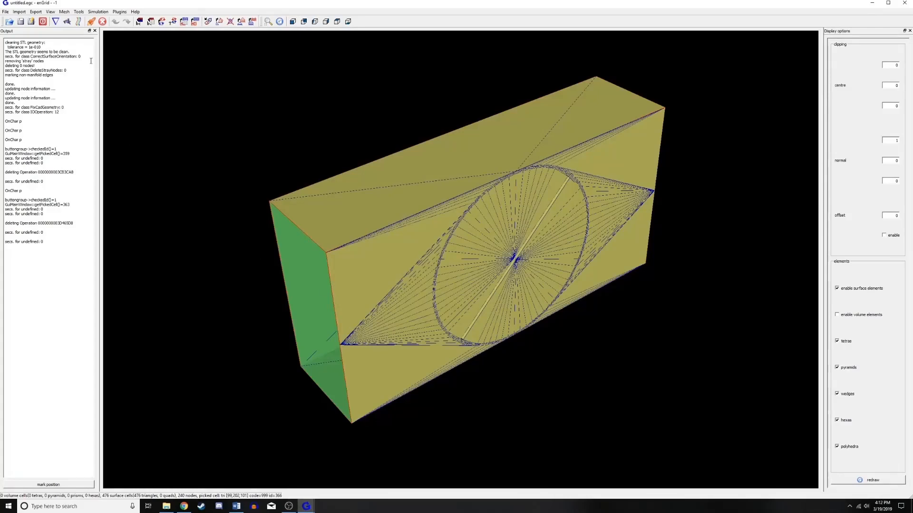
# - Export the damper mesh in SU2 format as Damper.su2 in the Sample Geometry folder
pyautogui.click(37, 13)
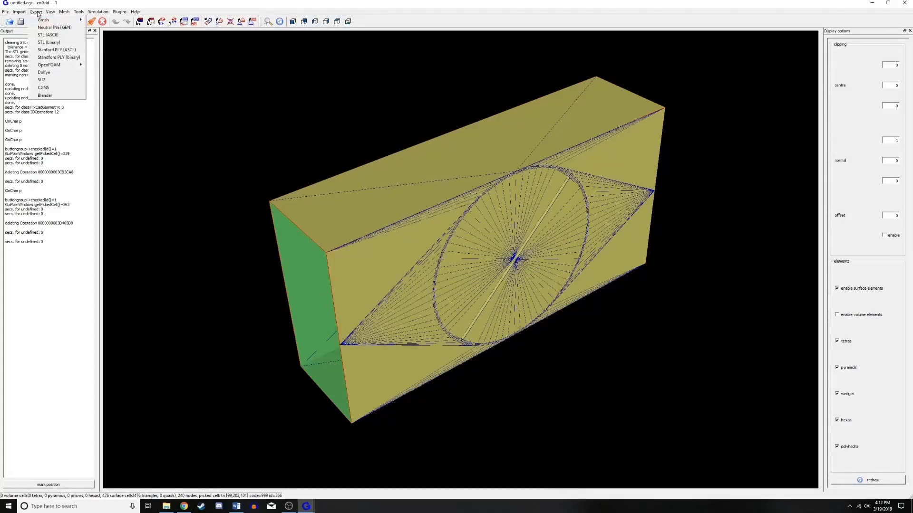
pyautogui.click(54, 81)
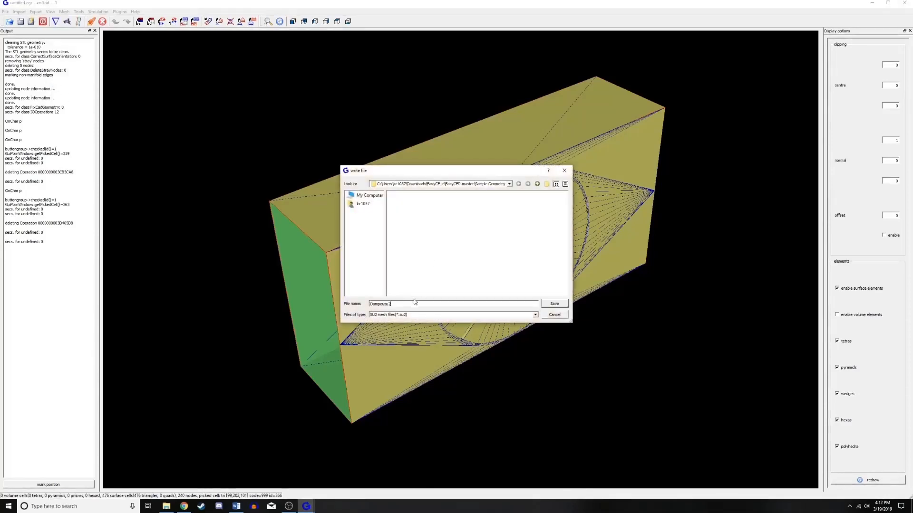
pyautogui.click(552, 303)
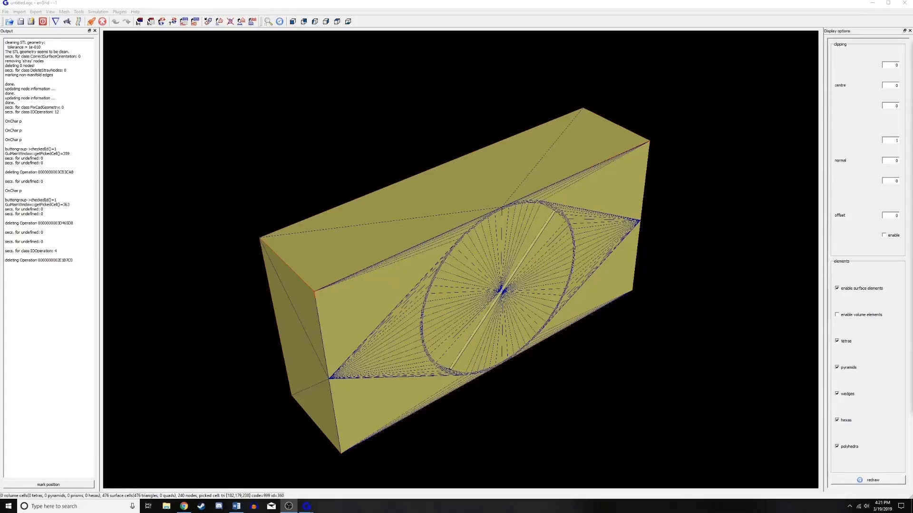
# - Close enGrid and launch it again with an empty session
pyautogui.click(905, 6)
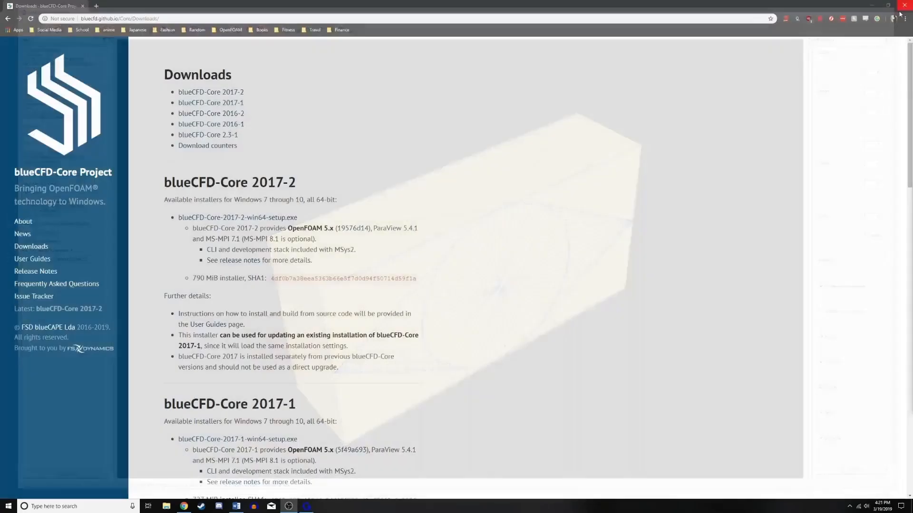
pyautogui.press('super')
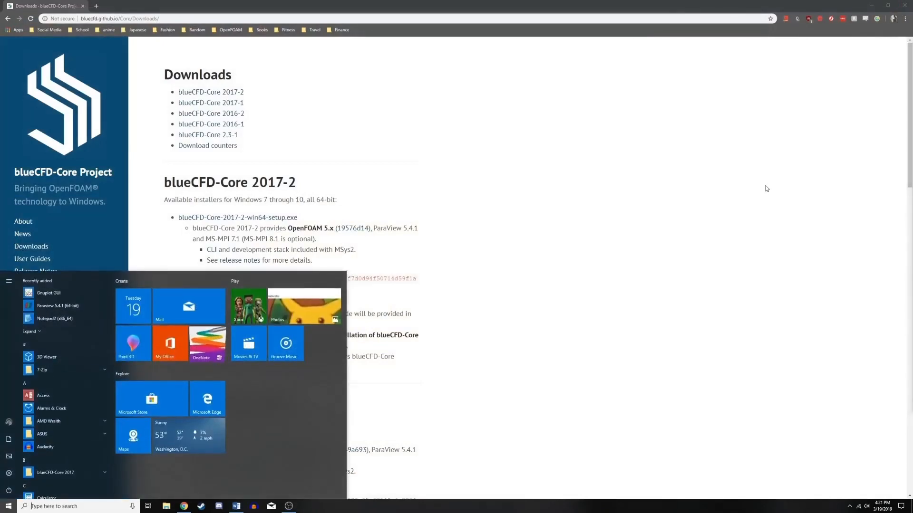
pyautogui.write('engr')
pyautogui.press('Return')
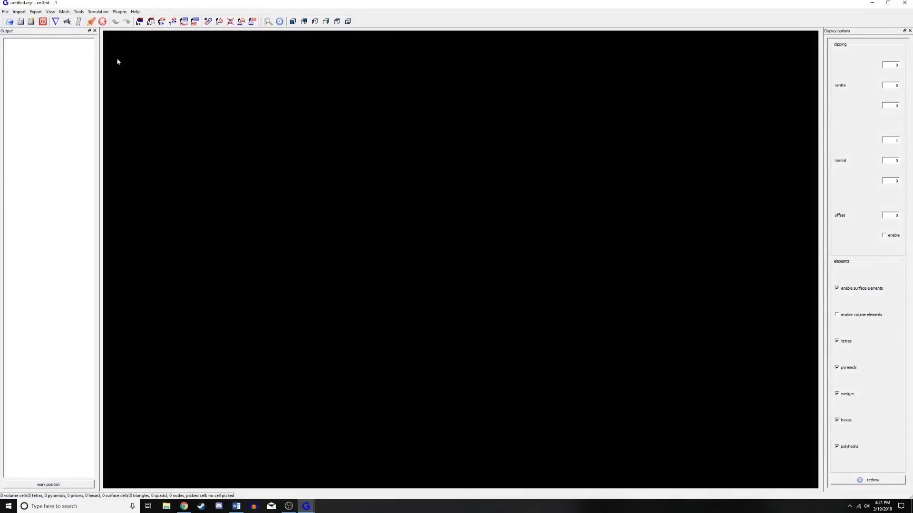
# - Import Foil0deg.stl from the Sample Geometry folder with the default STL tolerance and view the foil from another angle
pyautogui.click(19, 12)
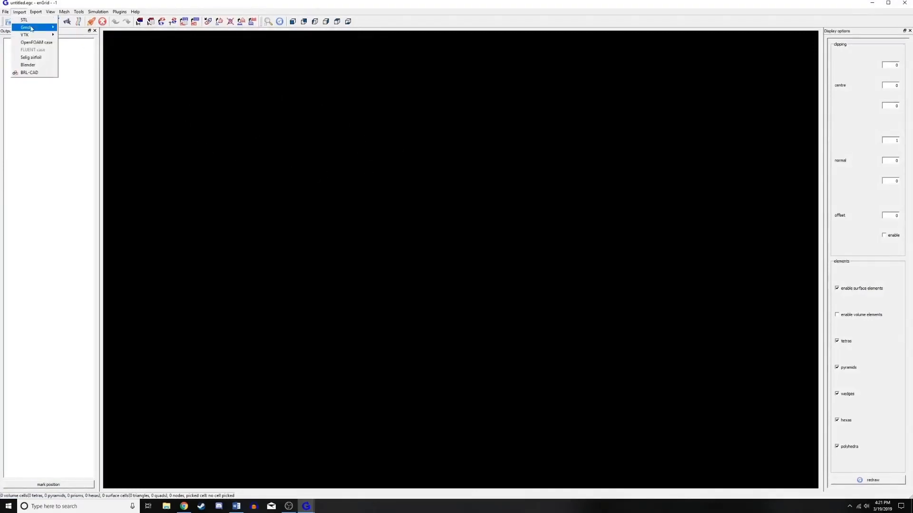
pyautogui.click(34, 22)
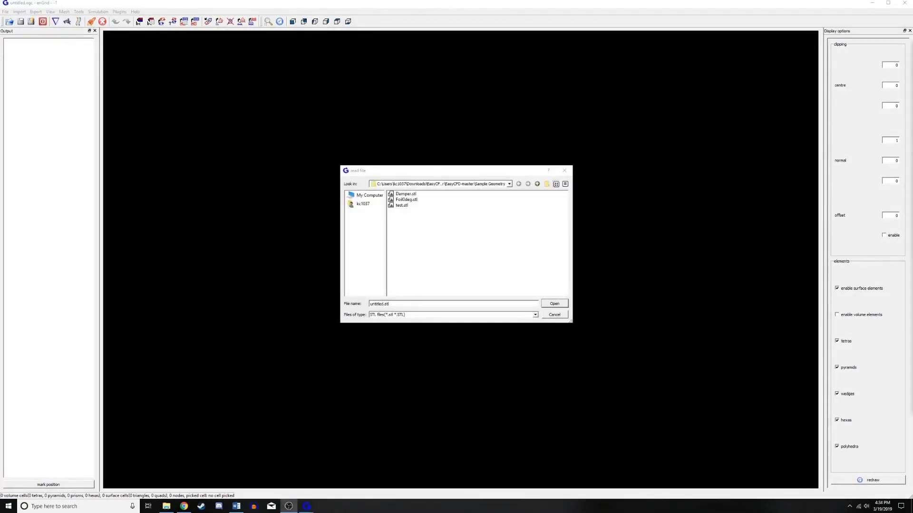
pyautogui.click(407, 199)
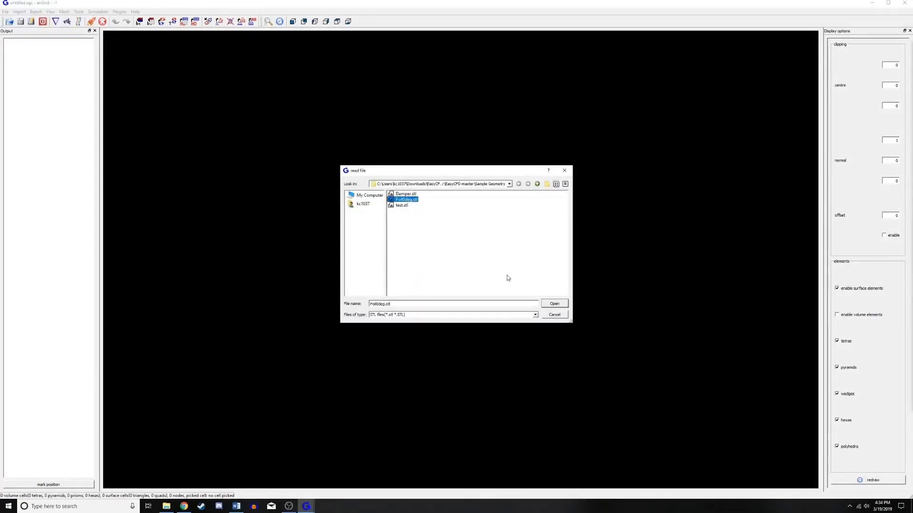
pyautogui.click(554, 304)
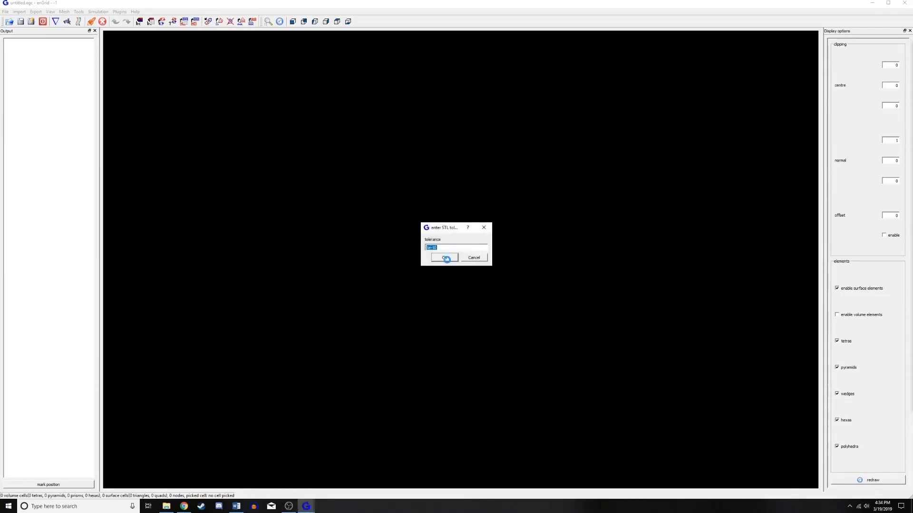
pyautogui.click(445, 257)
pyautogui.scroll(-3, 512, 220)
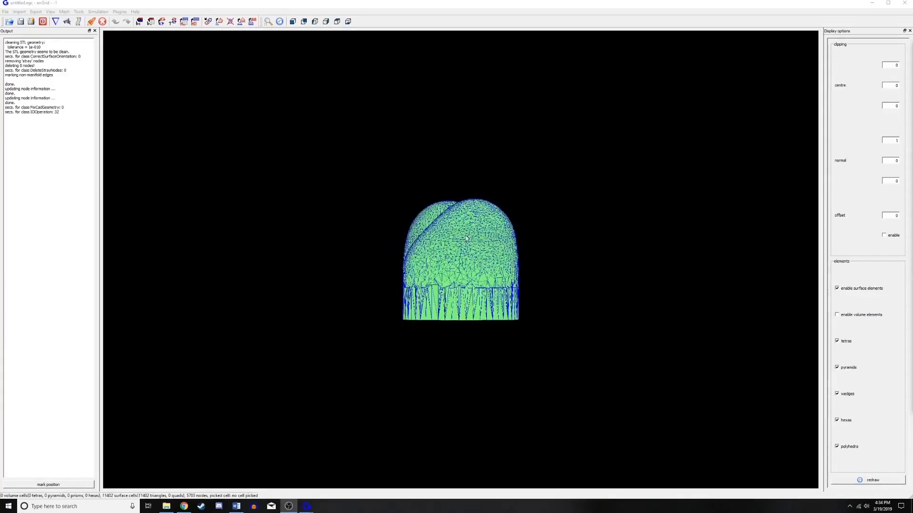
pyautogui.moveTo(513, 221); pyautogui.dragTo(474, 348)
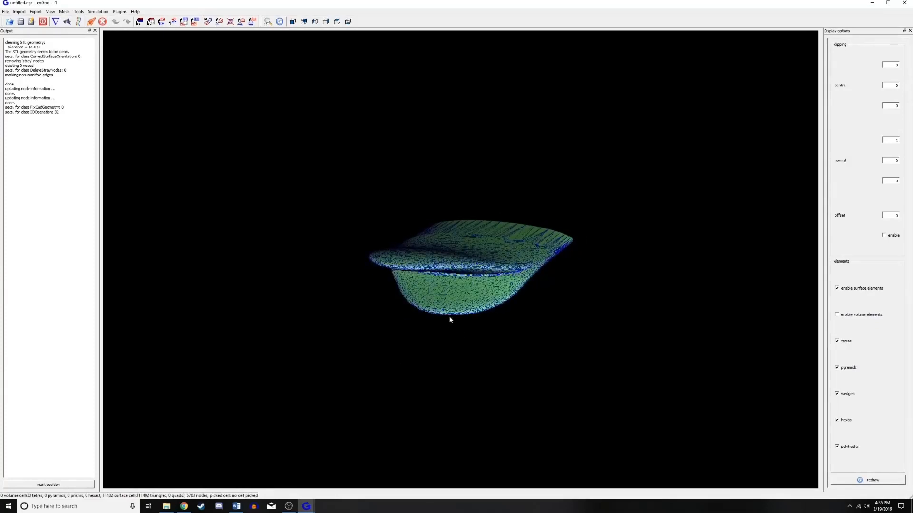
# - Rename the foil's only boundary, index 999, as wall in the boundary conditions and accept the change
pyautogui.press('F6')
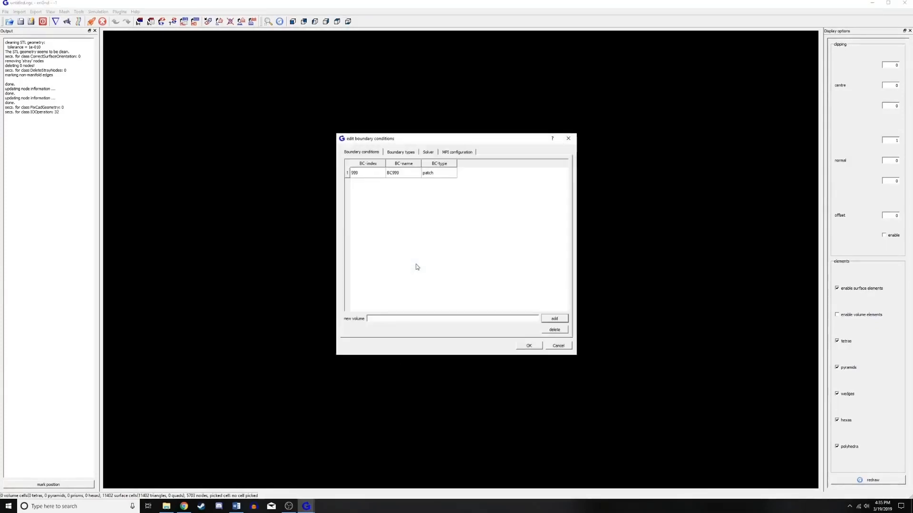
pyautogui.click(402, 175)
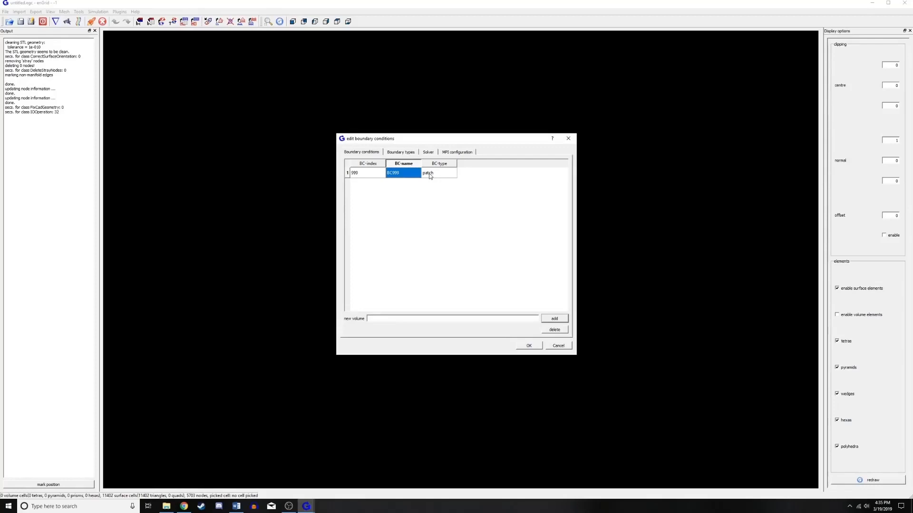
pyautogui.write('wa')
pyautogui.press('BackSpace')
pyautogui.press('BackSpace')
pyautogui.press('BackSpace')
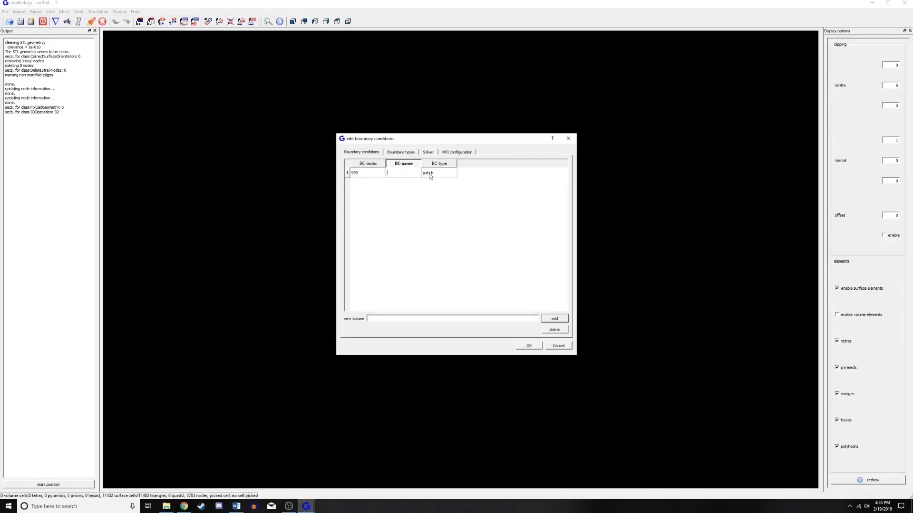
pyautogui.write('fo')
pyautogui.press('BackSpace')
pyautogui.press('BackSpace')
pyautogui.write('wionngtip')
pyautogui.press('BackSpace')
pyautogui.press('BackSpace')
pyautogui.press('BackSpace')
pyautogui.press('BackSpace')
pyautogui.press('BackSpace')
pyautogui.press('BackSpace')
pyautogui.click(526, 346)
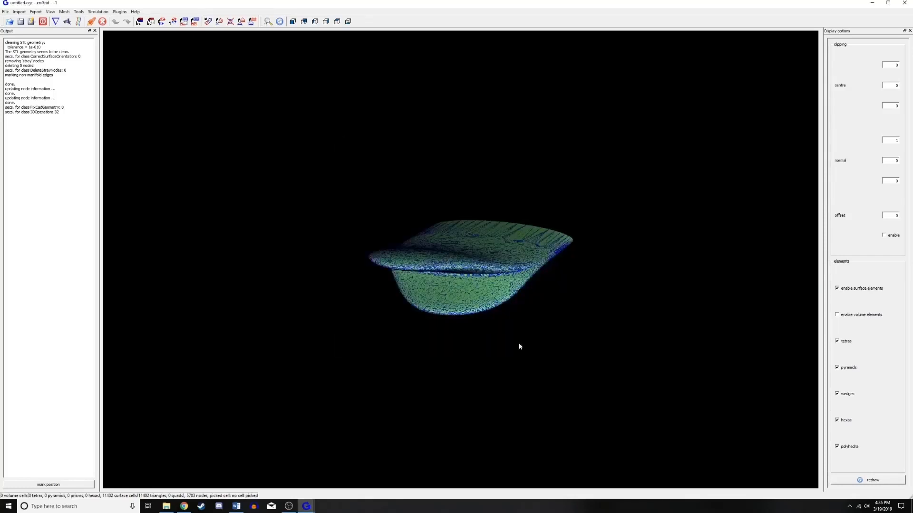
# - Reopen the boundary conditions to check the foil's boundary name, and close them
pyautogui.moveTo(519, 346); pyautogui.dragTo(634, 319)
pyautogui.hotkey('ctrl', 'e')
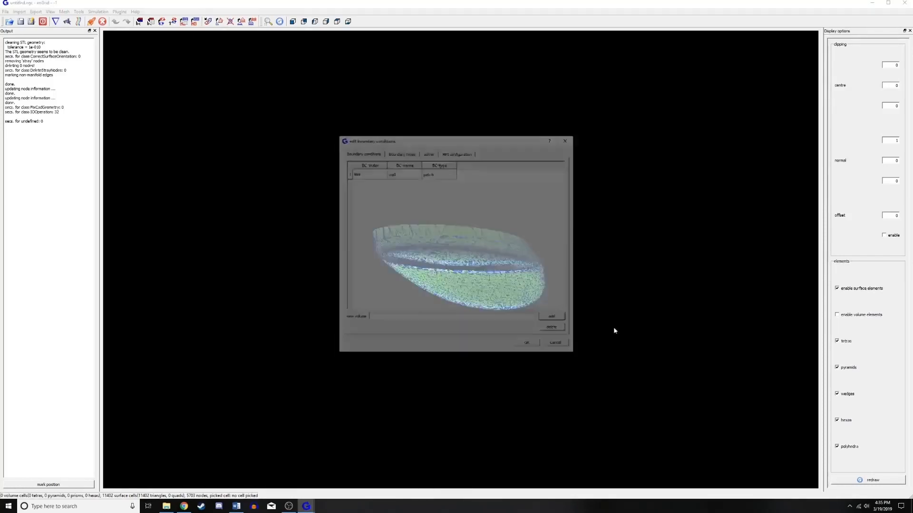
pyautogui.click(531, 347)
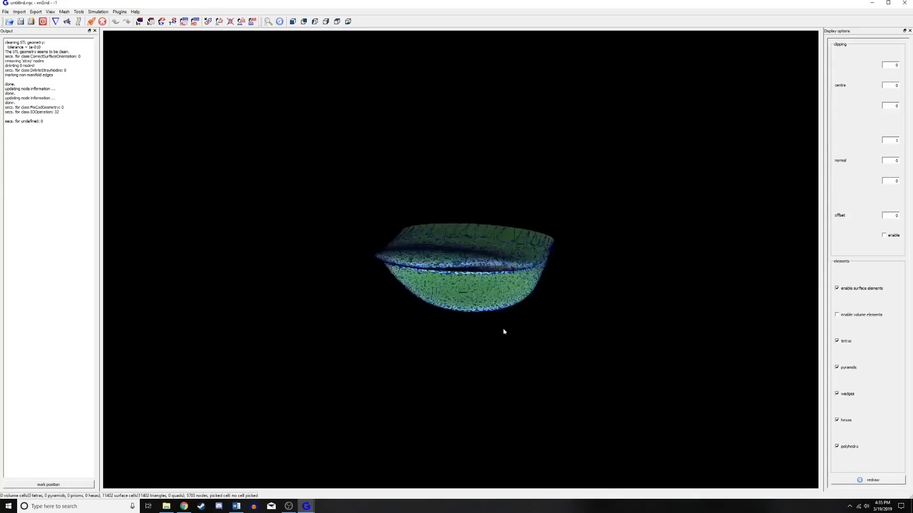
# - Export the foil as an SU2 mesh named Foil0deg.su2 into the Sample Geometry folder
pyautogui.moveTo(503, 330); pyautogui.dragTo(420, 221)
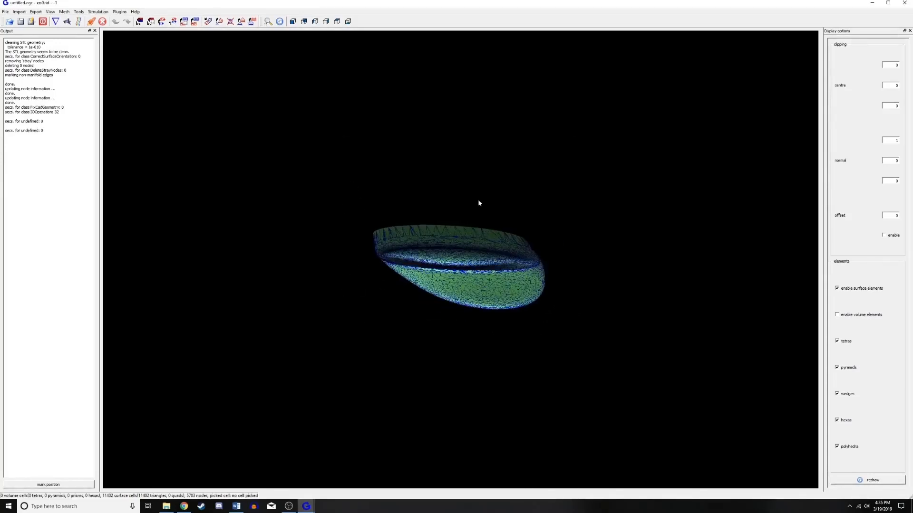
pyautogui.moveTo(479, 203); pyautogui.dragTo(415, 329)
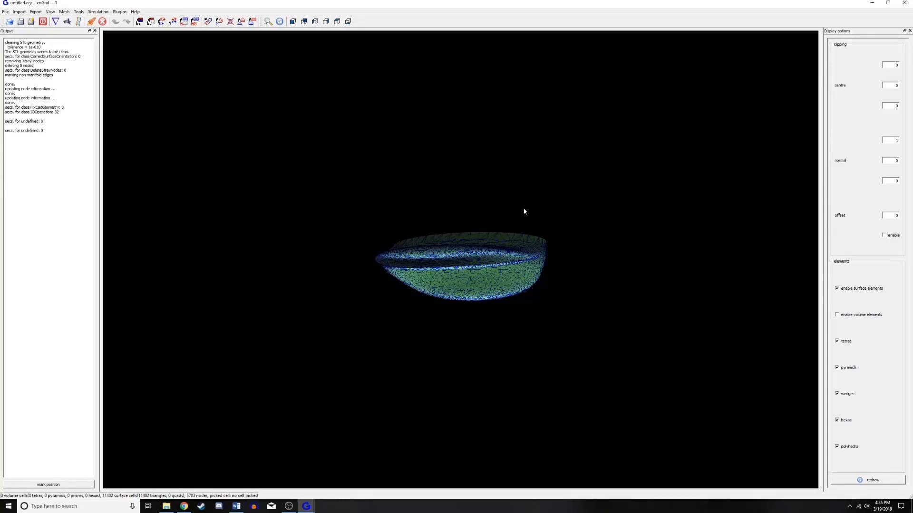
pyautogui.moveTo(525, 211); pyautogui.dragTo(444, 198)
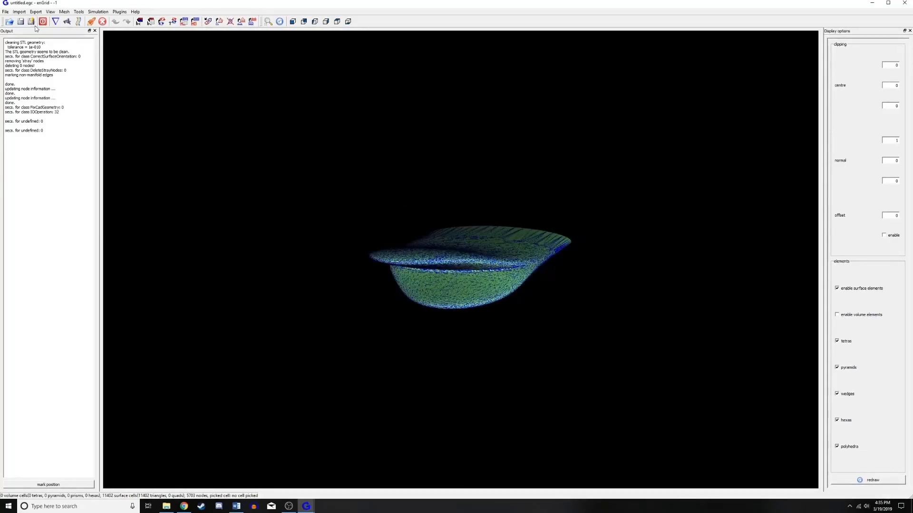
pyautogui.click(36, 11)
pyautogui.click(48, 79)
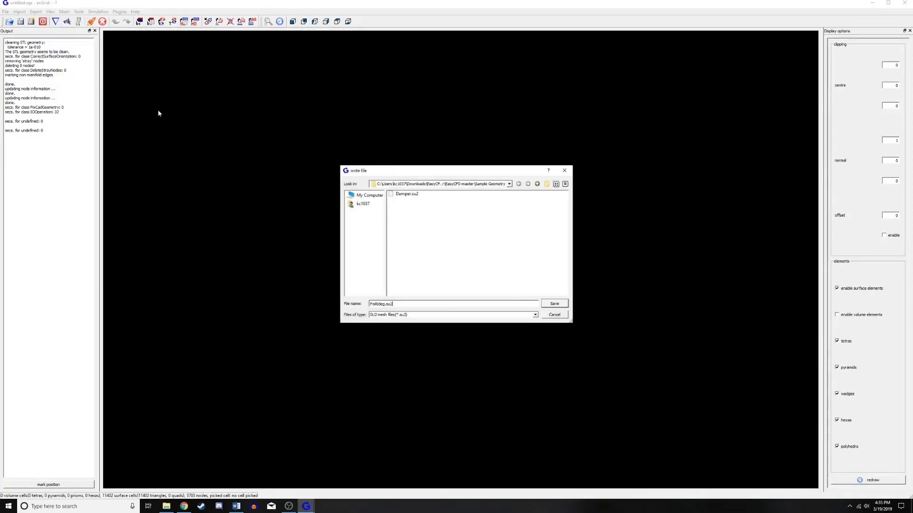
pyautogui.click(553, 305)
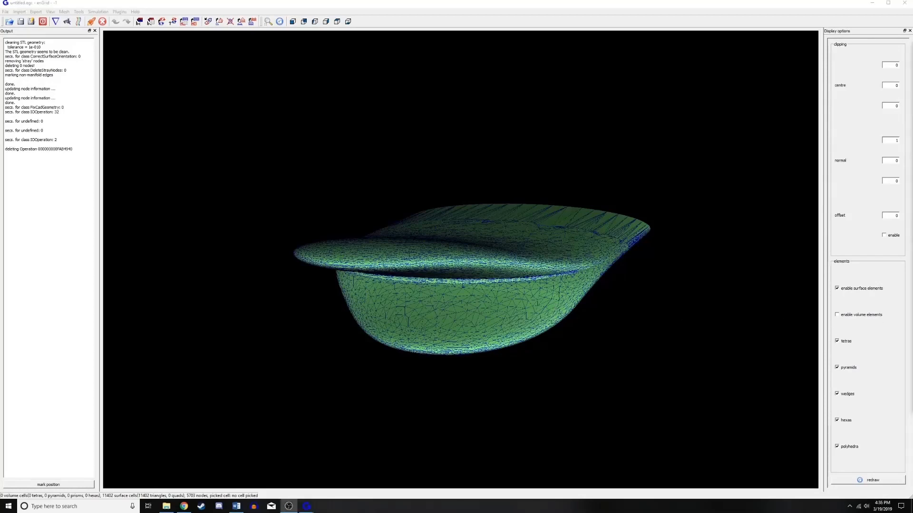
# - Close the foil session in enGrid and relaunch the program to begin the next sample geometry
pyautogui.click(903, 4)
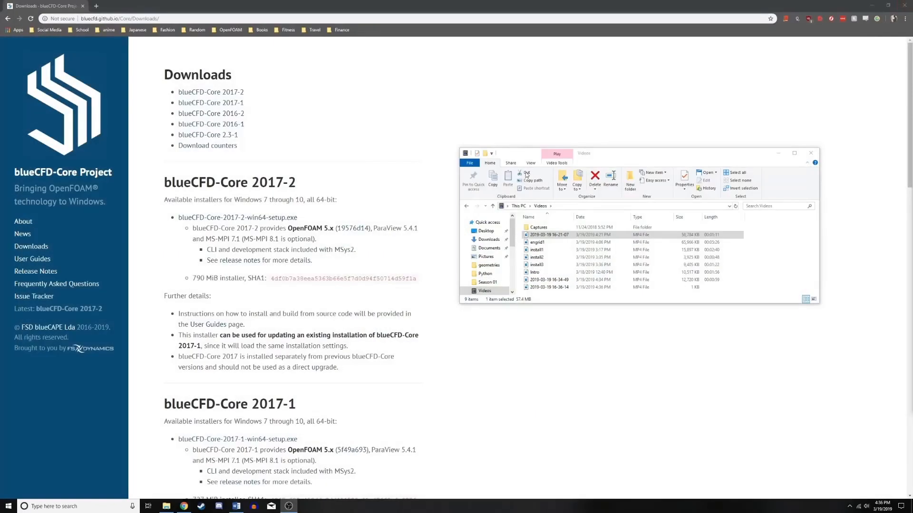
pyautogui.press('super')
pyautogui.write('engrid')
pyautogui.press('Return')
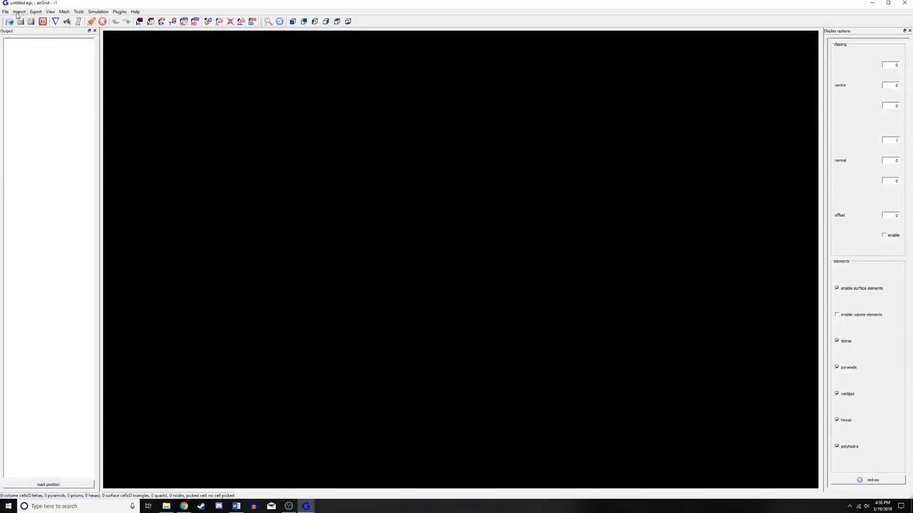
# - Import the STL file listed below the foil in the Sample Geometry folder, keeping the default STL tolerance
pyautogui.click(20, 13)
pyautogui.click(23, 19)
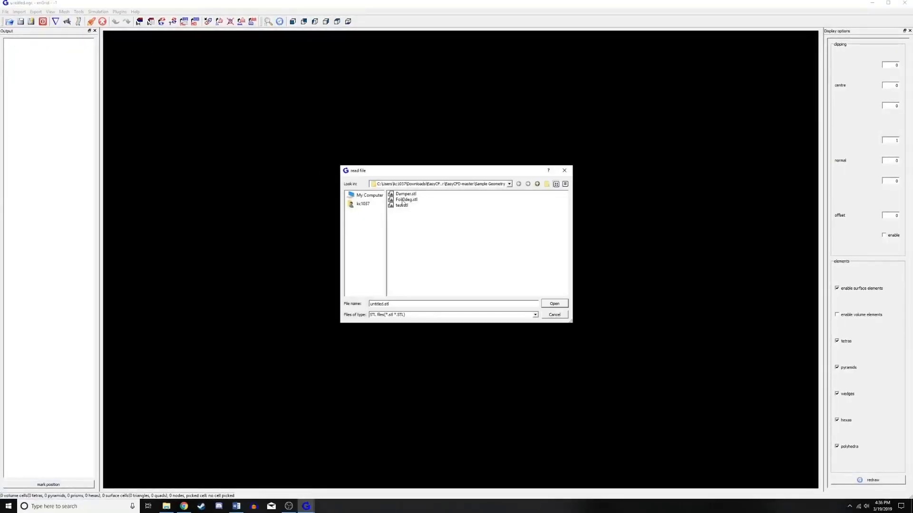
pyautogui.click(401, 205)
pyautogui.click(554, 303)
pyautogui.click(449, 257)
pyautogui.moveTo(581, 275); pyautogui.dragTo(495, 295)
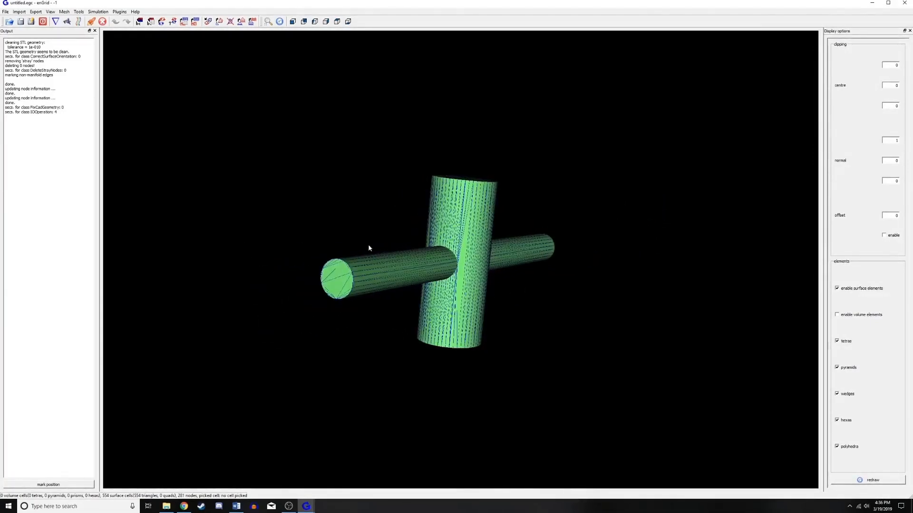
# - Pick the near end cap of the horizontal pipe and assign it boundary code 1, processing all cells
pyautogui.moveTo(368, 197); pyautogui.dragTo(331, 187)
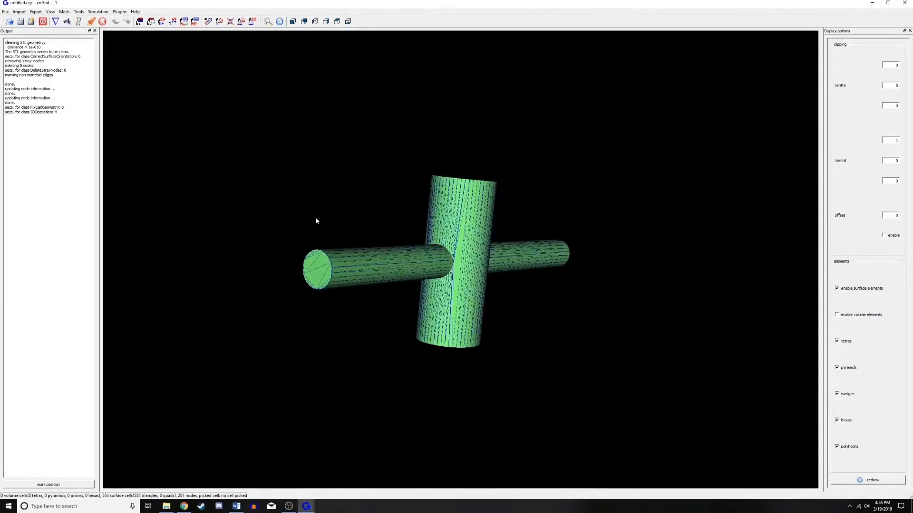
pyautogui.press('p')
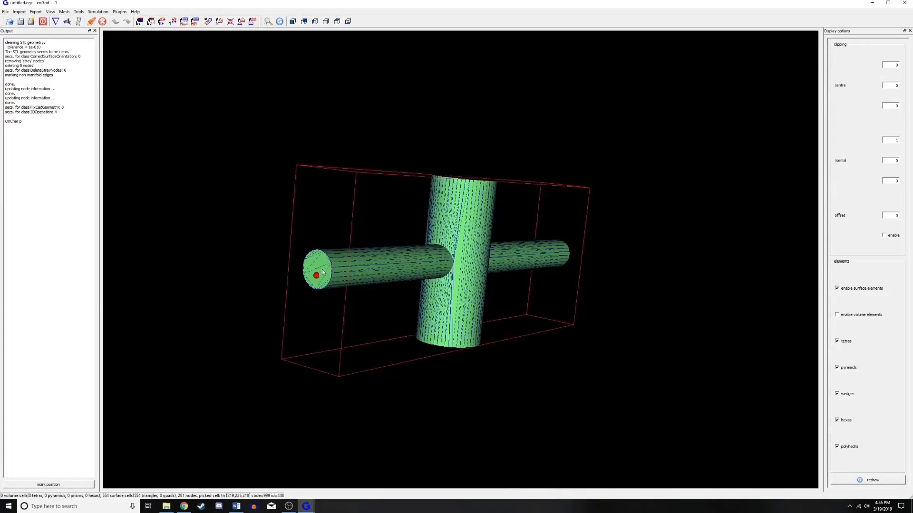
pyautogui.hotkey('ctrl', 'b')
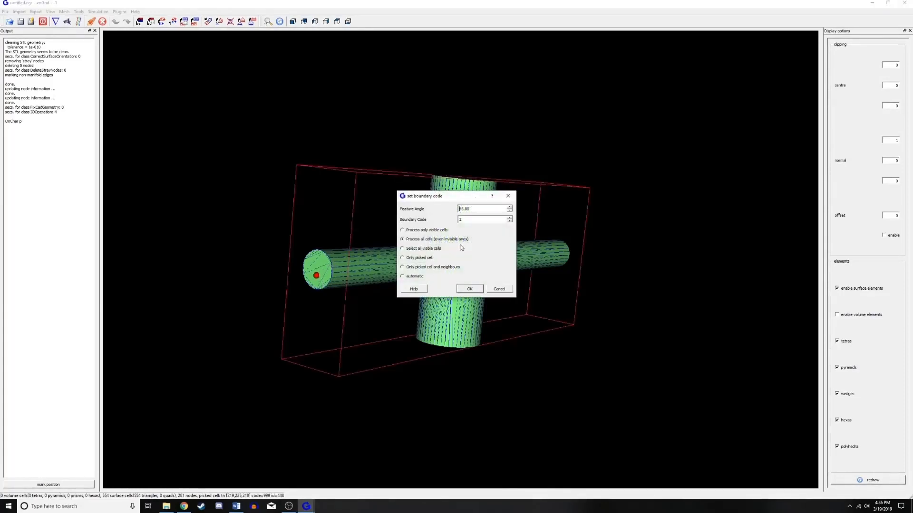
pyautogui.click(470, 288)
# - Name the boundary with index 1 inlet in the boundary conditions and accept the change
pyautogui.moveTo(475, 288); pyautogui.dragTo(406, 396)
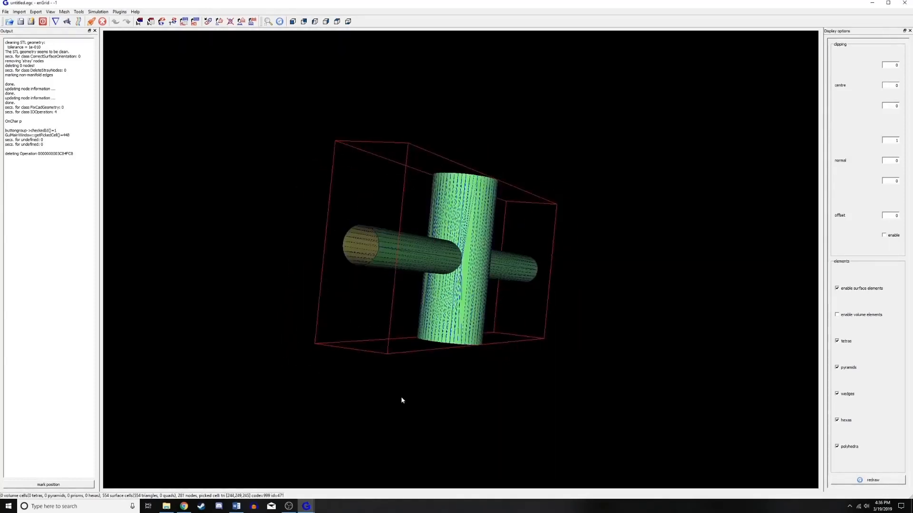
pyautogui.hotkey('ctrl', 'e')
pyautogui.click(415, 174)
pyautogui.write('inlet')
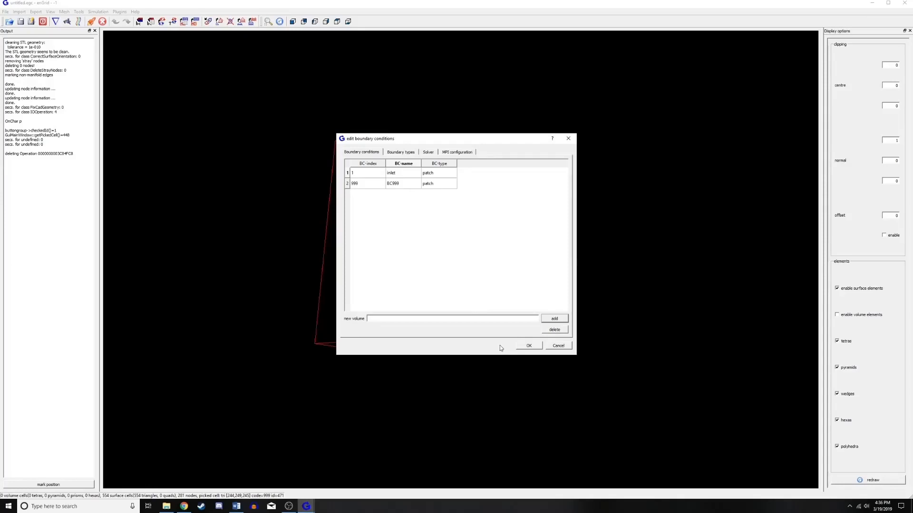
pyautogui.click(528, 346)
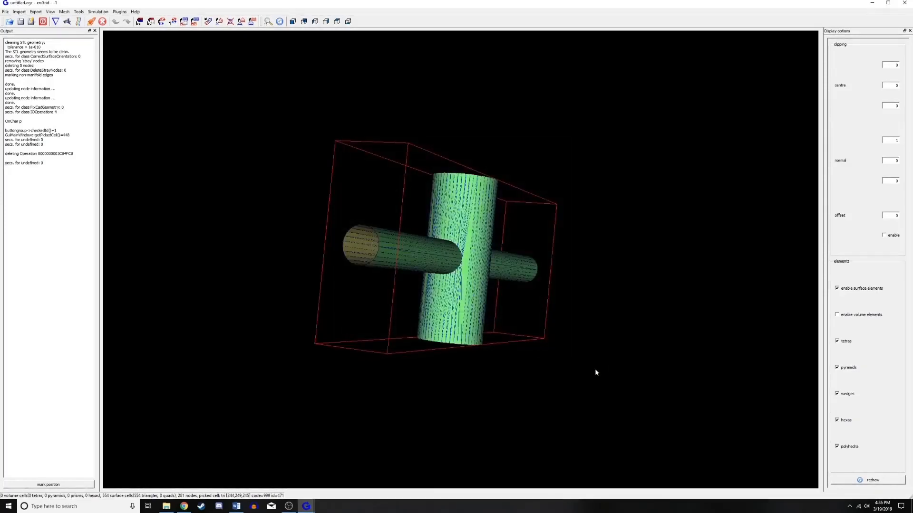
# - Pick the pipe's opposite end cap and assign it boundary code 2, processing all cells
pyautogui.moveTo(595, 369); pyautogui.dragTo(254, 373)
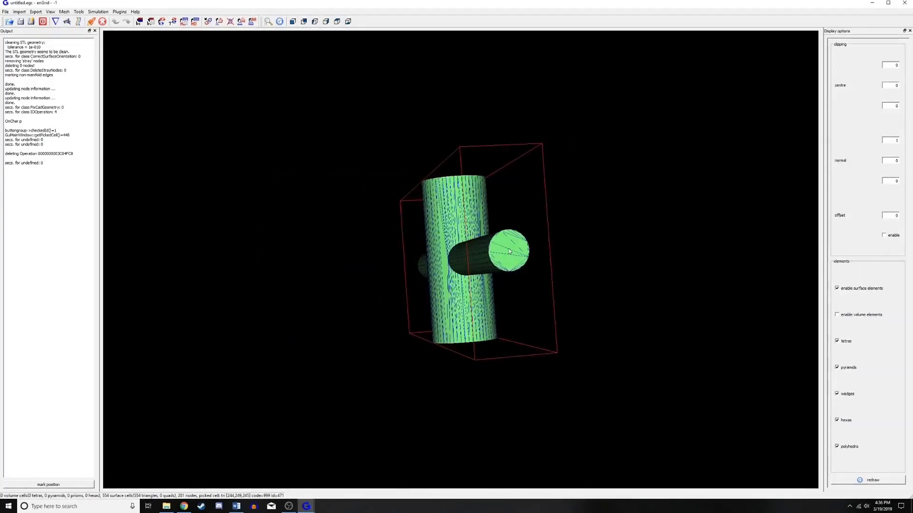
pyautogui.press('p')
pyautogui.hotkey('ctrl', 'b')
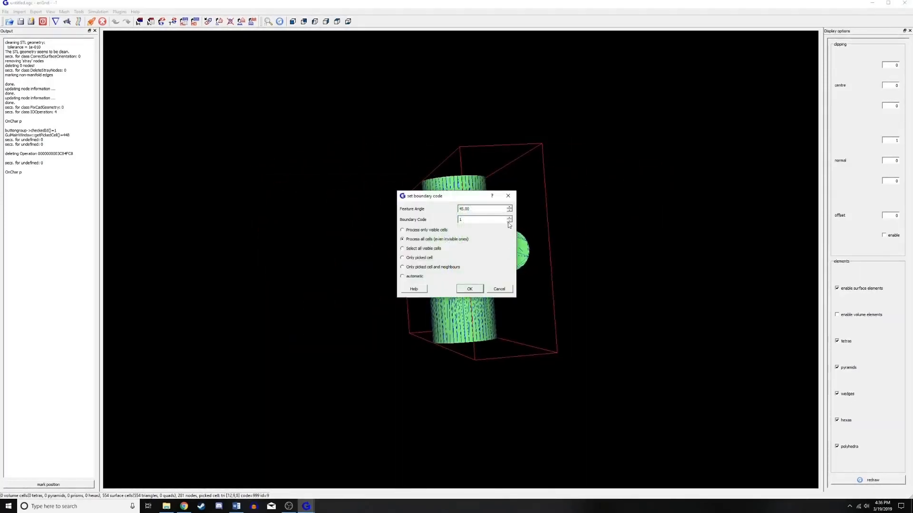
pyautogui.scroll(1, 509, 223)
pyautogui.click(479, 287)
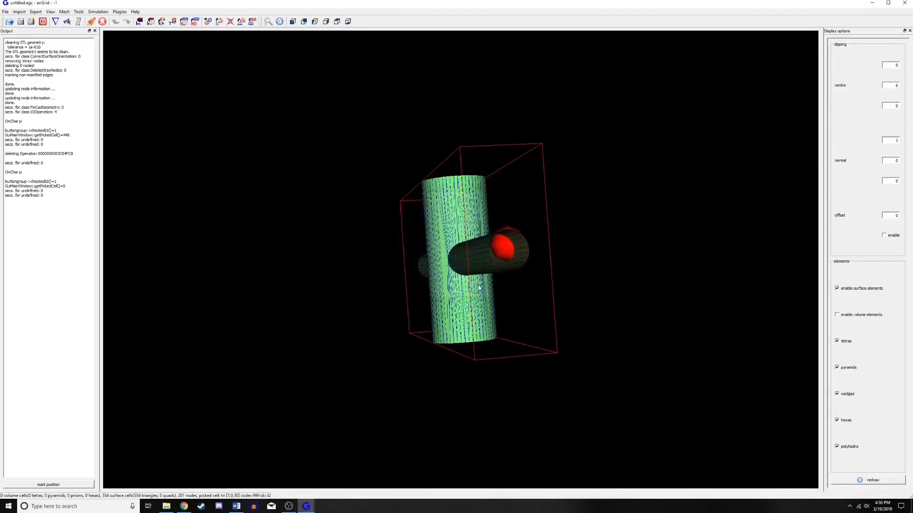
# - Name the boundary with index 2 outlet in the boundary conditions and accept the change
pyautogui.hotkey('ctrl', 'e')
pyautogui.click(404, 188)
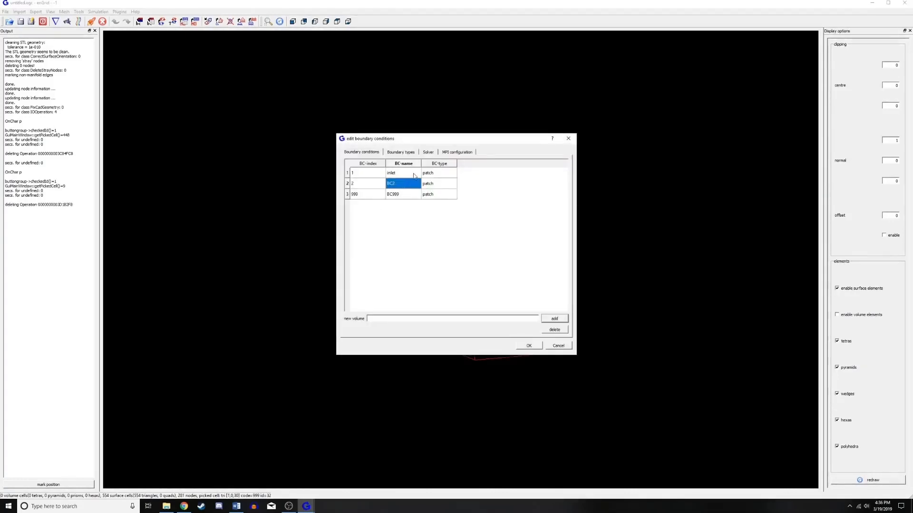
pyautogui.doubleClick(402, 184)
pyautogui.write('outlet')
pyautogui.click(528, 346)
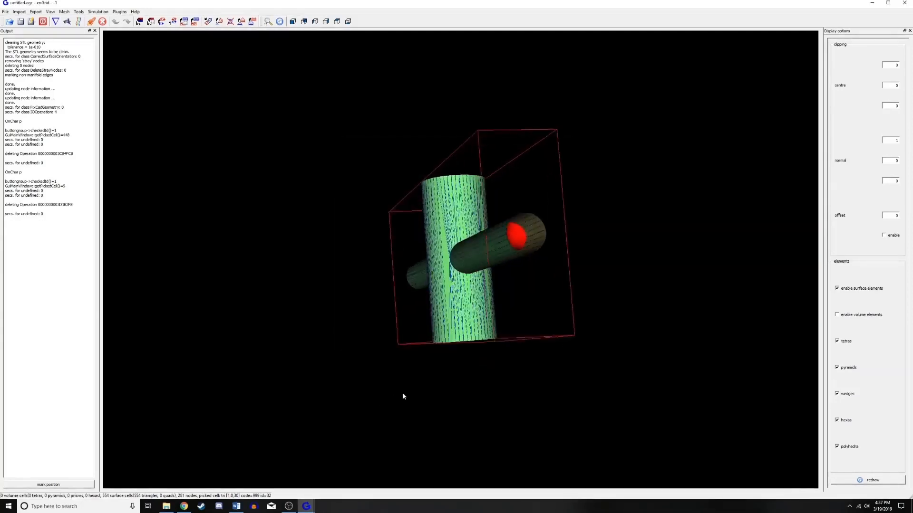
# - Look through the see-through pipe end to examine the ball inside the chamber and the pipe from outside
pyautogui.moveTo(403, 396); pyautogui.dragTo(490, 307)
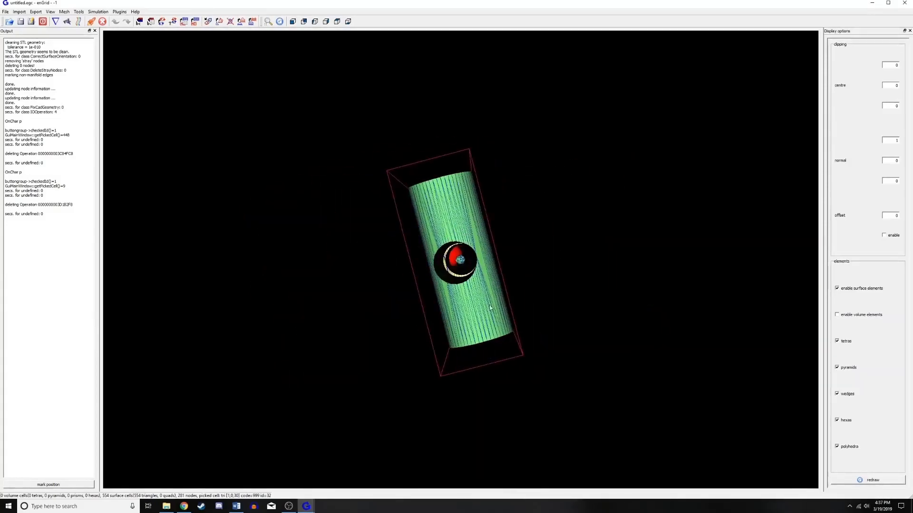
pyautogui.scroll(10, 490, 308)
pyautogui.scroll(8, 482, 299)
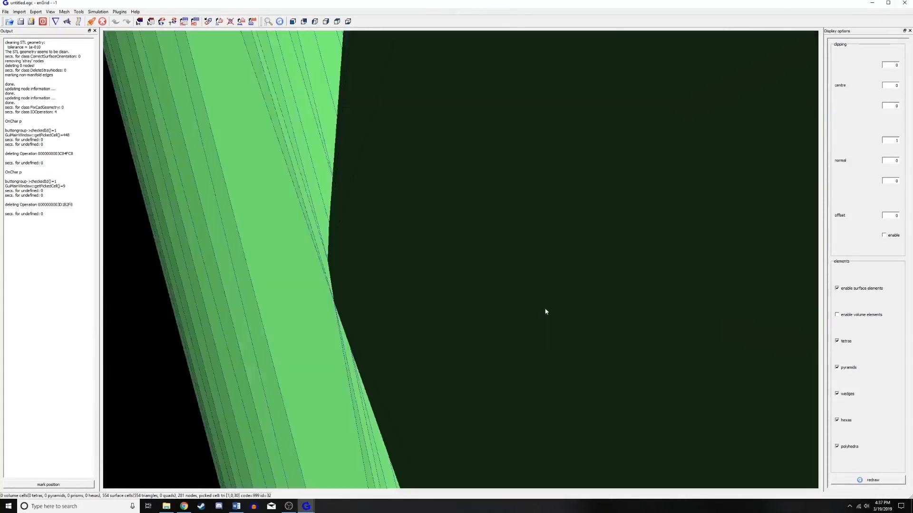
pyautogui.scroll(-7, 545, 310)
pyautogui.scroll(3, 512, 300)
pyautogui.scroll(-18, 511, 304)
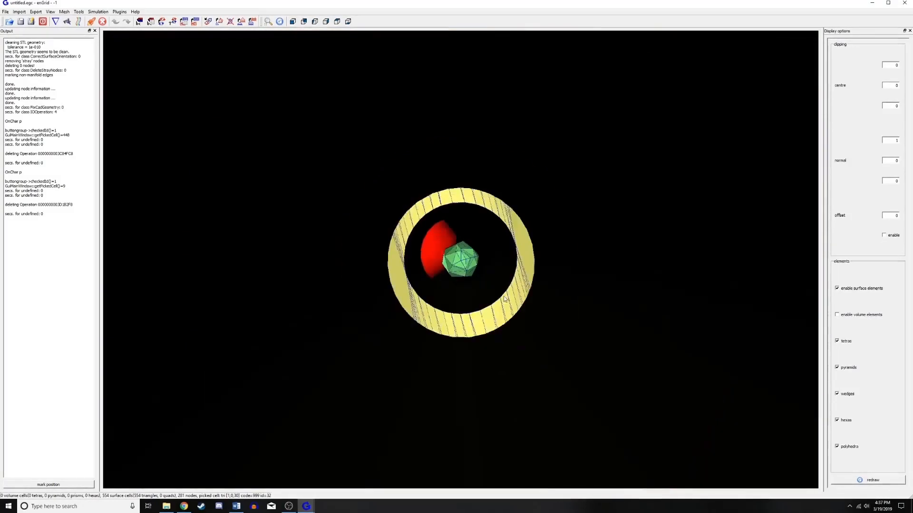
pyautogui.scroll(8, 400, 290)
pyautogui.moveTo(373, 287); pyautogui.dragTo(271, 303)
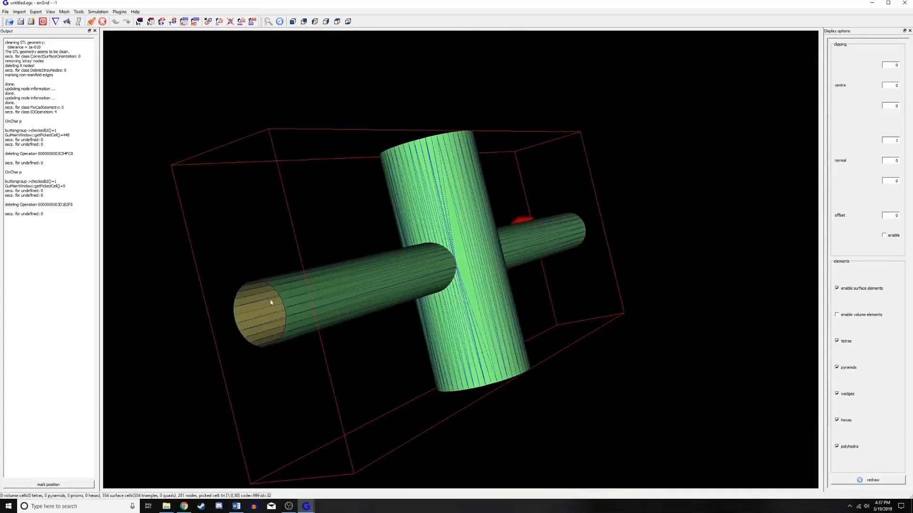
# - Pick a face of the faceted ball inside the geometry and assign boundary code 3, processing all cells
pyautogui.moveTo(212, 332); pyautogui.dragTo(552, 280)
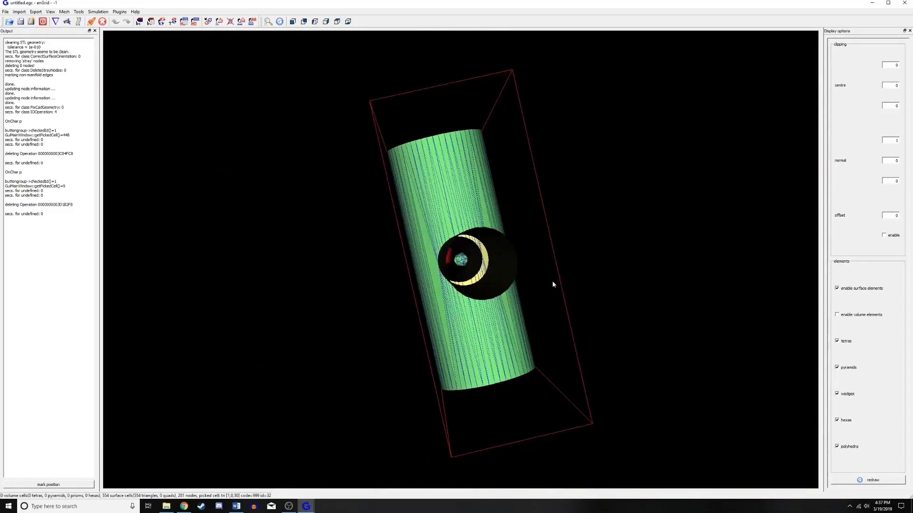
pyautogui.scroll(5, 471, 267)
pyautogui.scroll(5, 471, 267)
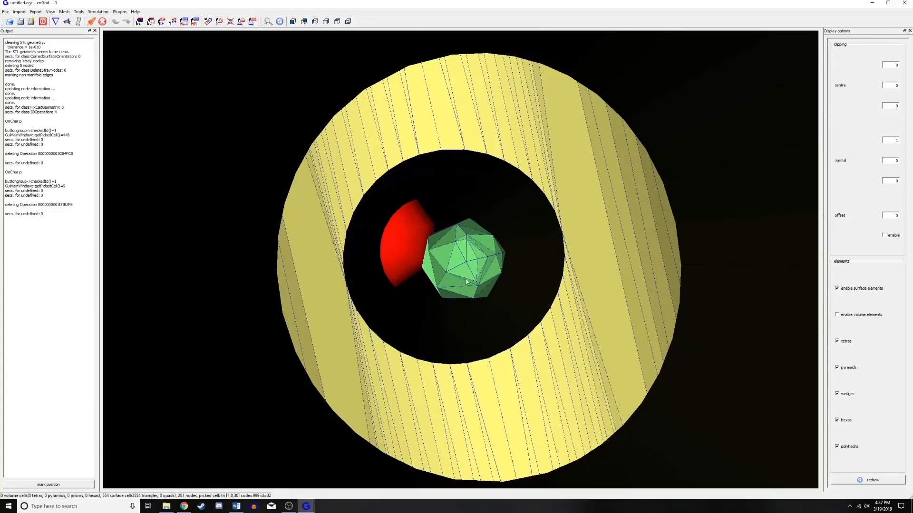
pyautogui.press('p')
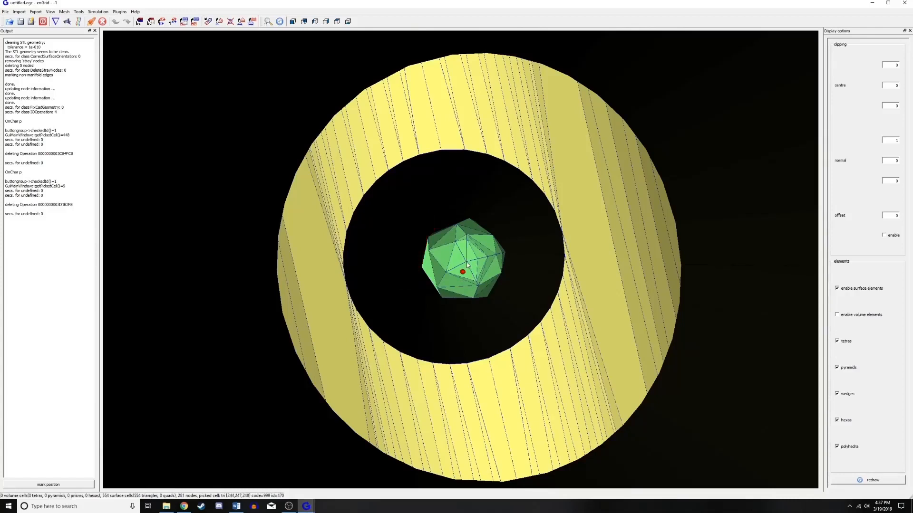
pyautogui.scroll(3, 467, 265)
pyautogui.press('p')
pyautogui.press('p')
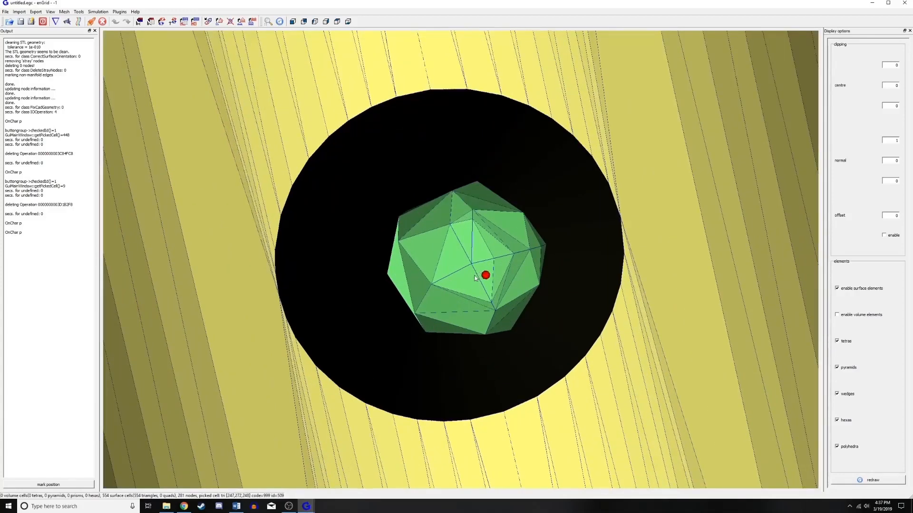
pyautogui.press('F4')
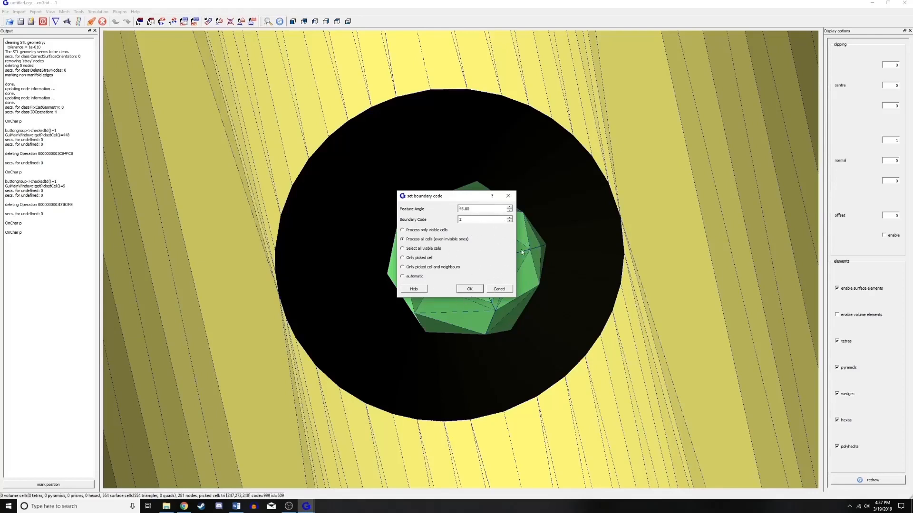
pyautogui.moveTo(445, 198)
pyautogui.mouseDown()
pyautogui.moveTo(324, 257)
pyautogui.moveTo(378, 222)
pyautogui.moveTo(413, 177)
pyautogui.mouseUp()
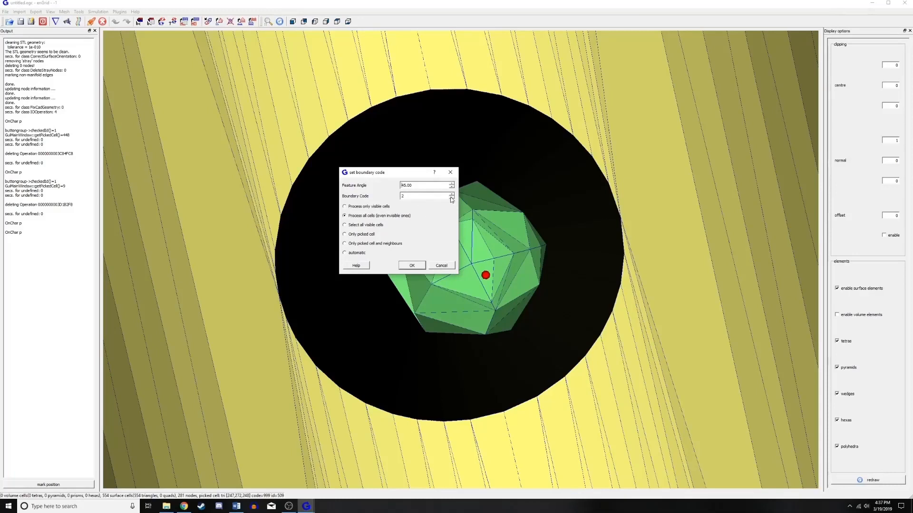
pyautogui.doubleClick(405, 195)
pyautogui.write('3')
pyautogui.click(417, 267)
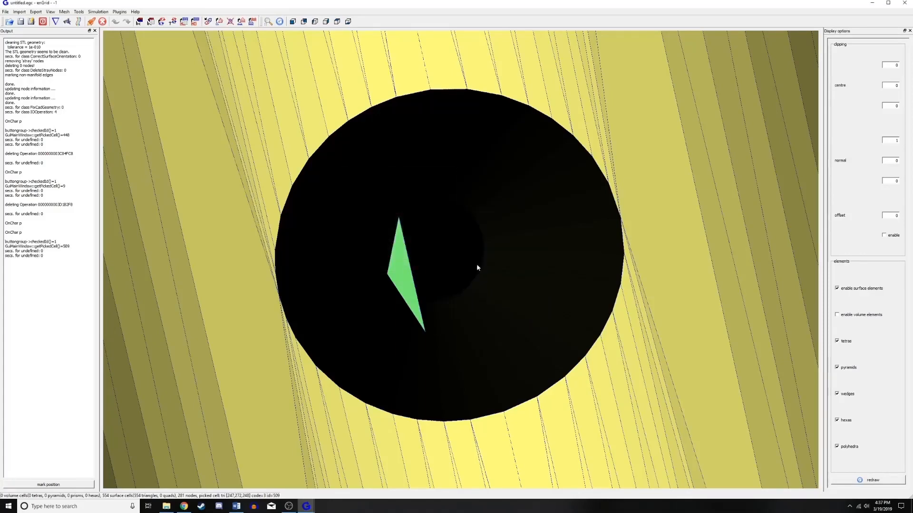
# - Pick the ball's leftover triangular face and assign it boundary code 3 as well
pyautogui.moveTo(481, 251); pyautogui.dragTo(534, 254)
pyautogui.scroll(-2, 534, 254)
pyautogui.scroll(2, 495, 253)
pyautogui.scroll(3, 428, 266)
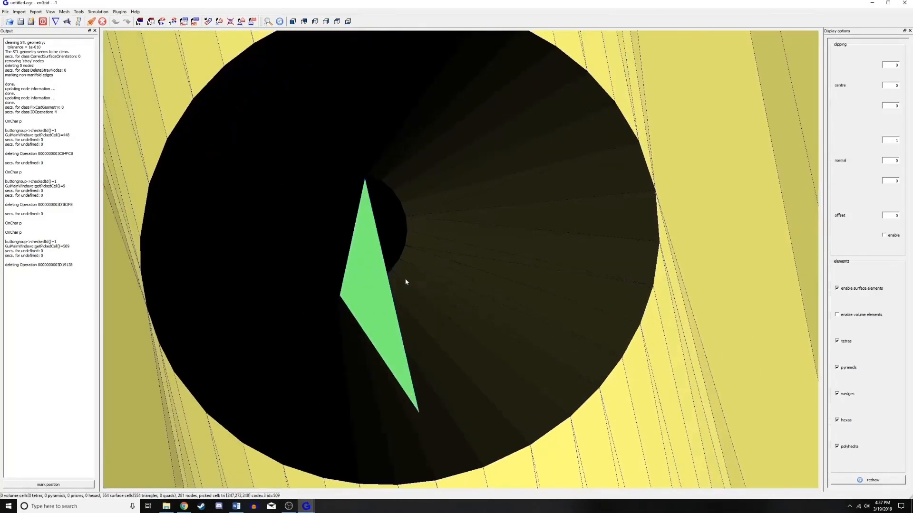
pyautogui.scroll(-1, 385, 266)
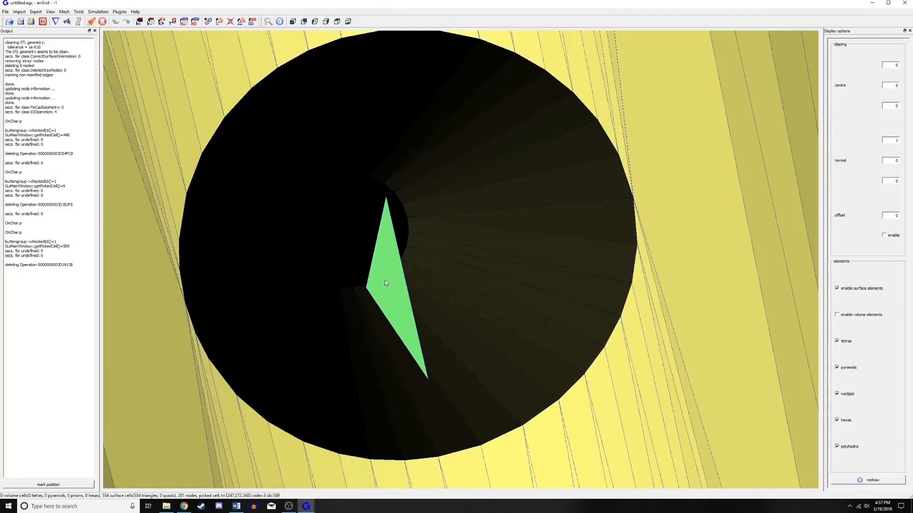
pyautogui.press('p')
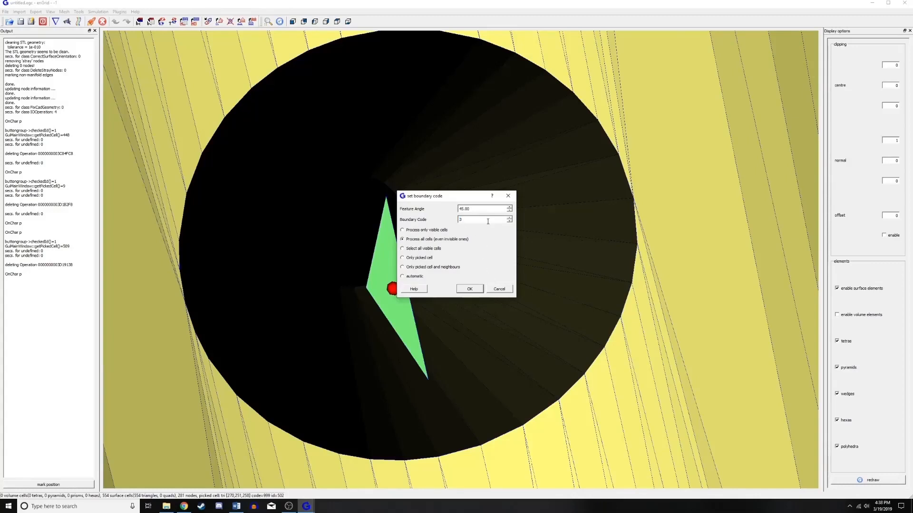
pyautogui.click(475, 290)
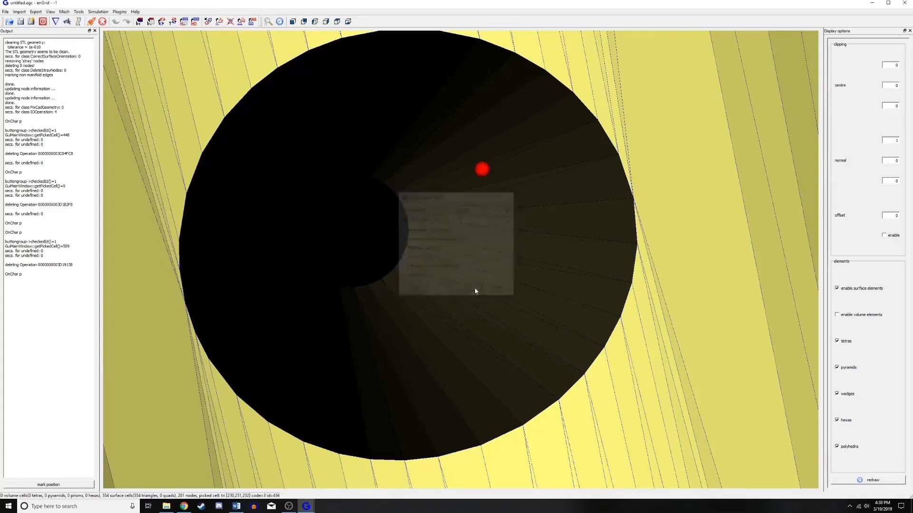
# - Give the boundary with index 3 a name beginning with refine, name index 999 wall, and accept the boundary conditions
pyautogui.press('F6')
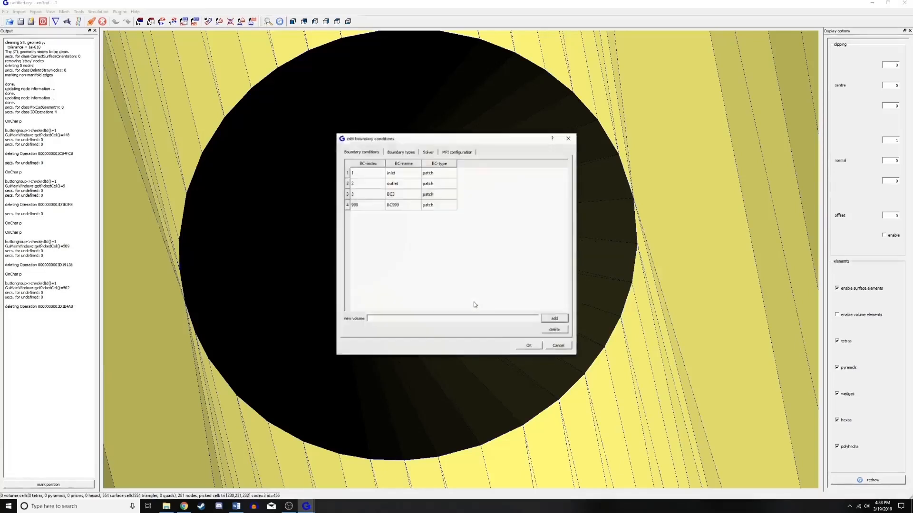
pyautogui.doubleClick(400, 194)
pyautogui.write('refine')
pyautogui.write('n')
pyautogui.doubleClick(401, 196)
pyautogui.write('_b')
pyautogui.doubleClick(398, 207)
pyautogui.write('wall')
pyautogui.click(528, 347)
# - Export the geometry as the SU2 mesh test.su2 in the Sample Geometry folder and close enGrid
pyautogui.moveTo(520, 345); pyautogui.dragTo(422, 274)
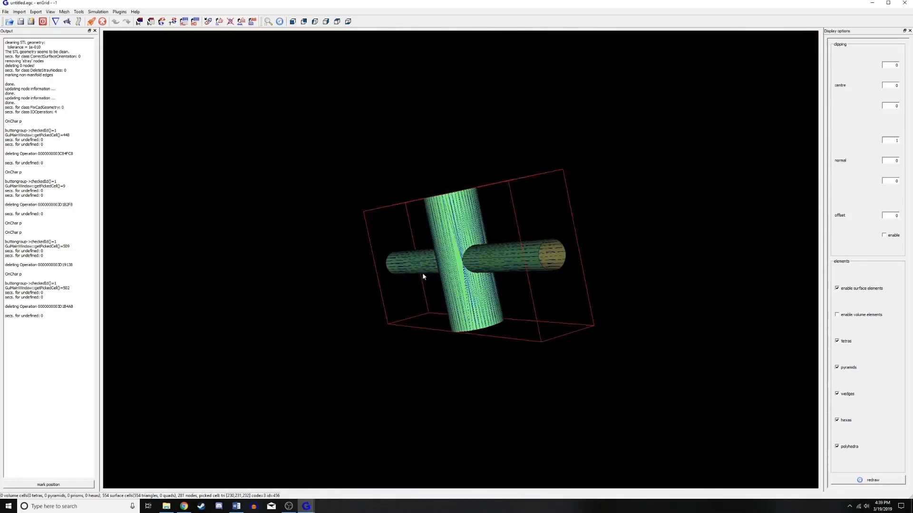
pyautogui.click(35, 11)
pyautogui.click(57, 80)
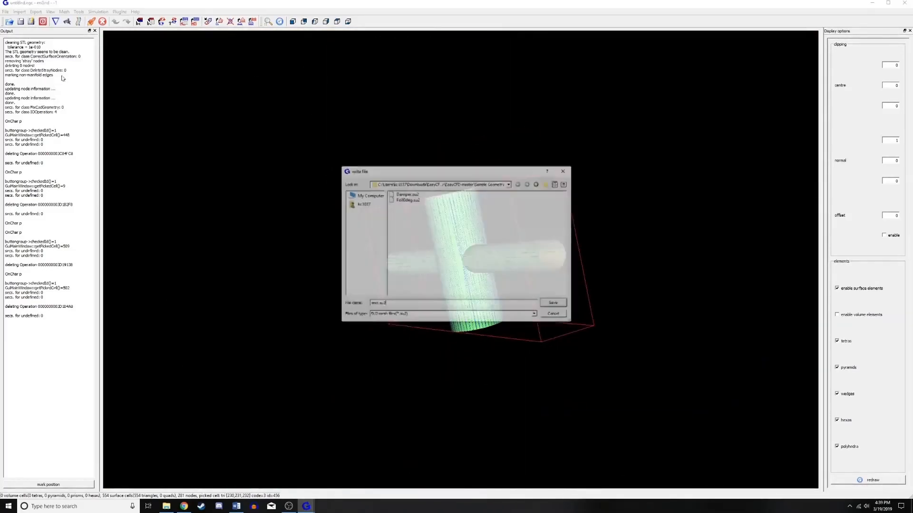
pyautogui.click(551, 304)
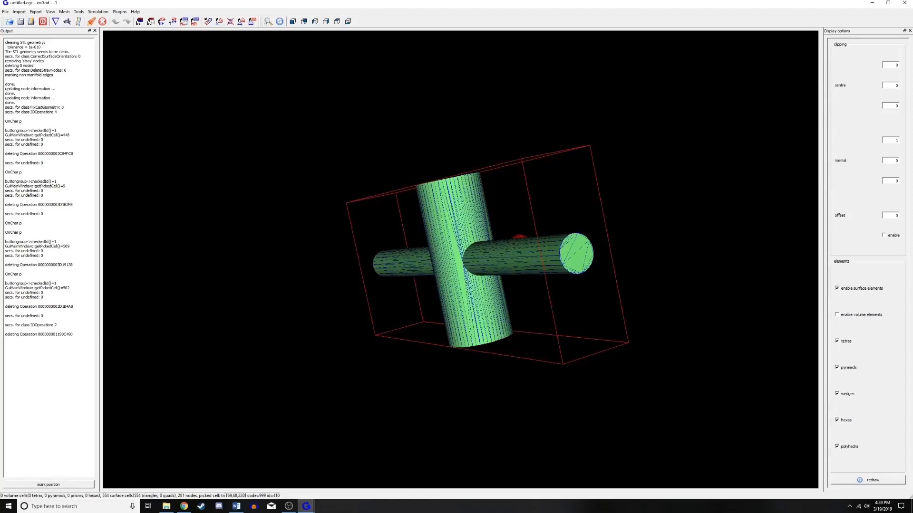
pyautogui.click(905, 4)
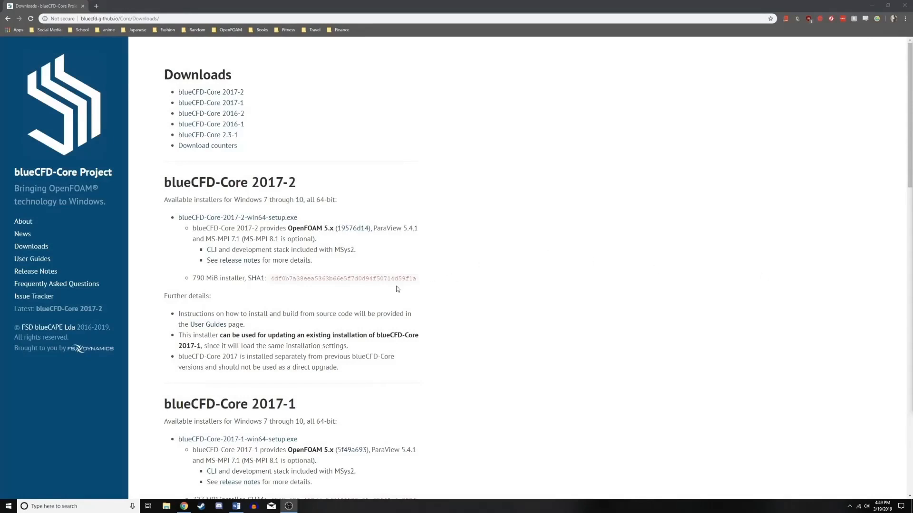
# - Switch to File Explorer, browse through Downloads and EasyCFD-master to the Python Code folder, and launch the ezFOAM script
pyautogui.click(161, 508)
pyautogui.click(489, 239)
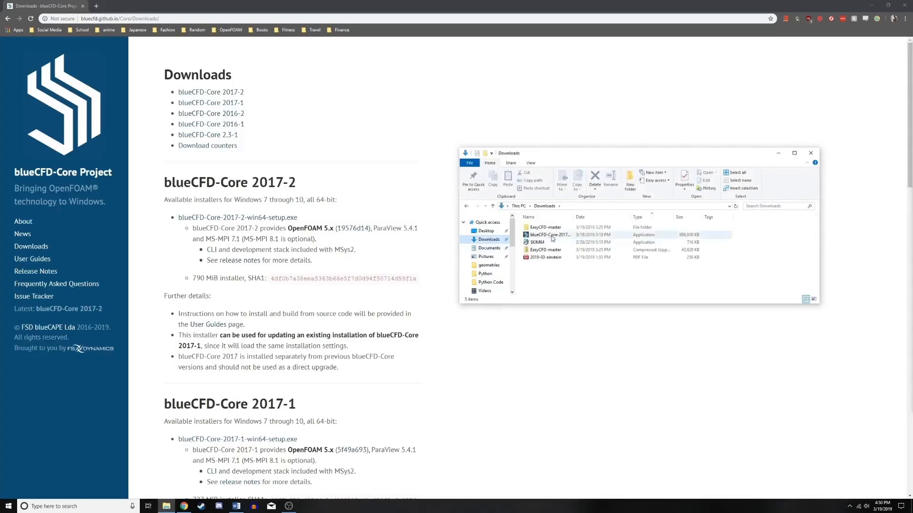
pyautogui.doubleClick(555, 229)
pyautogui.doubleClick(556, 228)
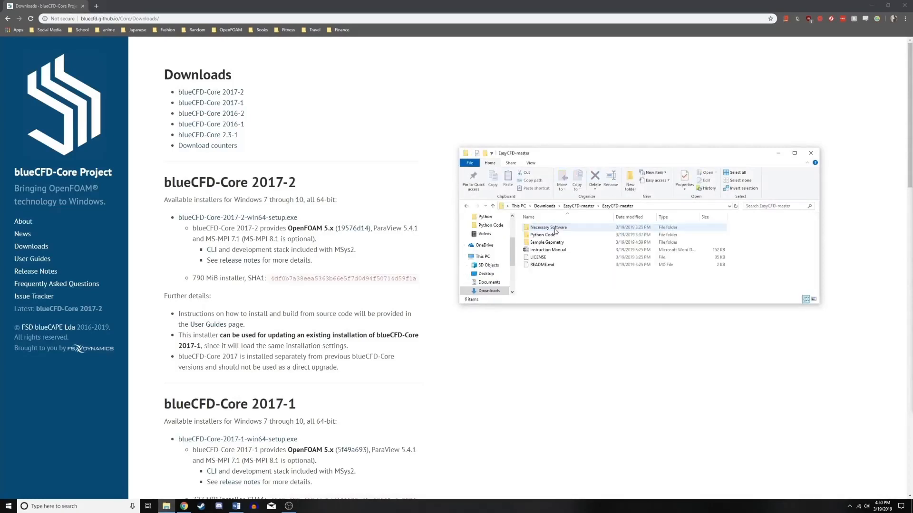
pyautogui.doubleClick(545, 235)
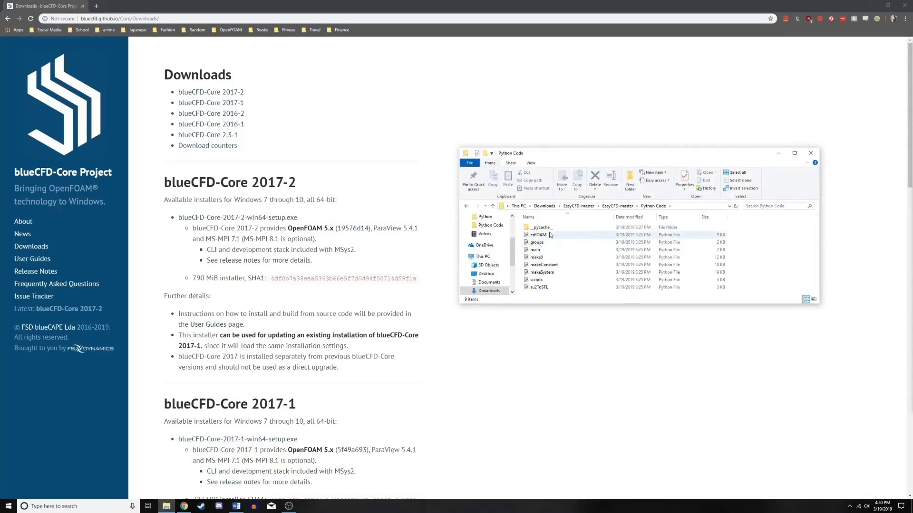
pyautogui.doubleClick(539, 235)
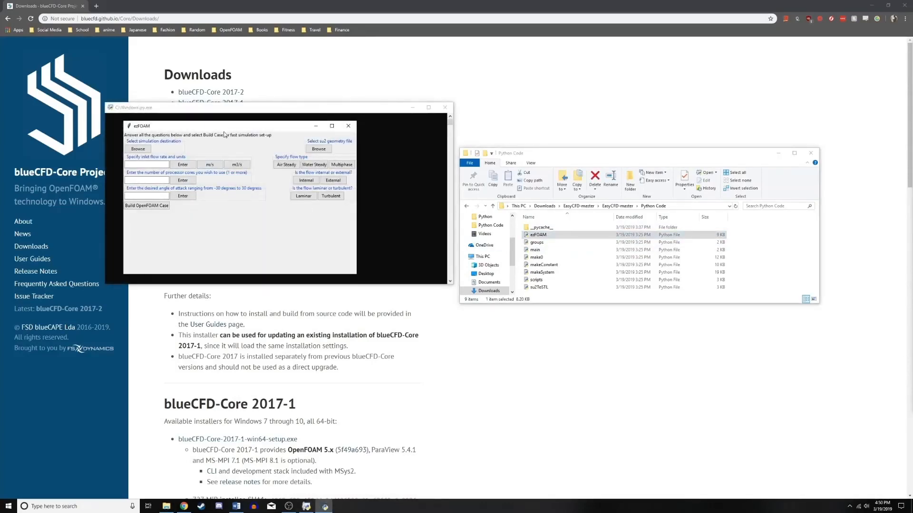
pyautogui.moveTo(192, 130); pyautogui.dragTo(208, 161)
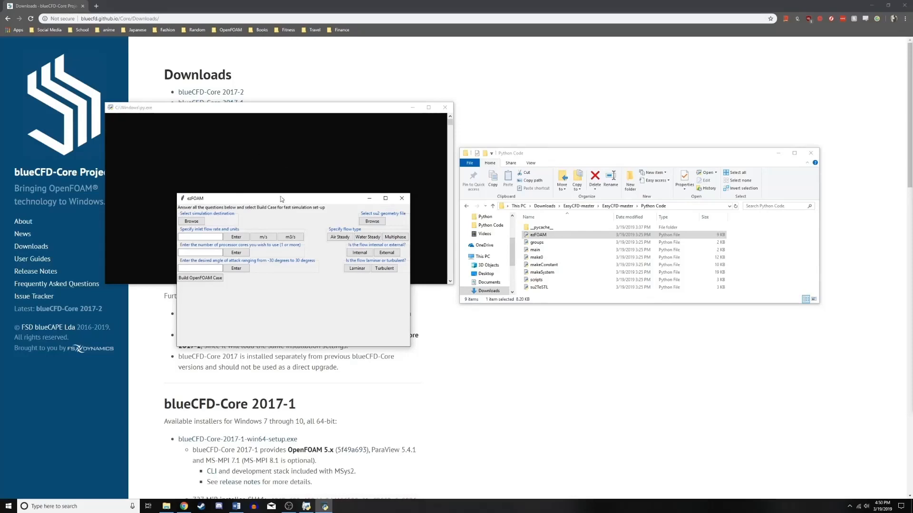
pyautogui.moveTo(279, 201); pyautogui.dragTo(261, 128)
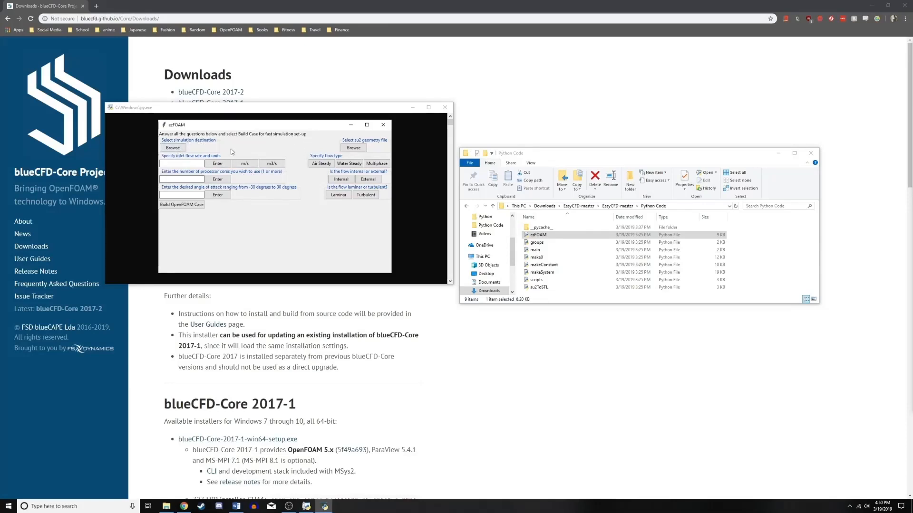
# - Create a folder named damper_test in the inner EasyCFD-master folder and set it as the simulation destination
pyautogui.click(173, 148)
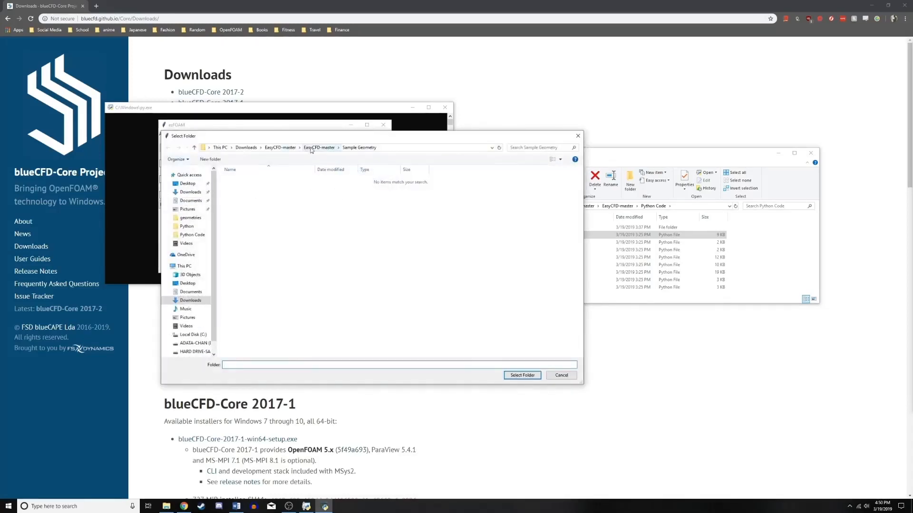
pyautogui.click(312, 148)
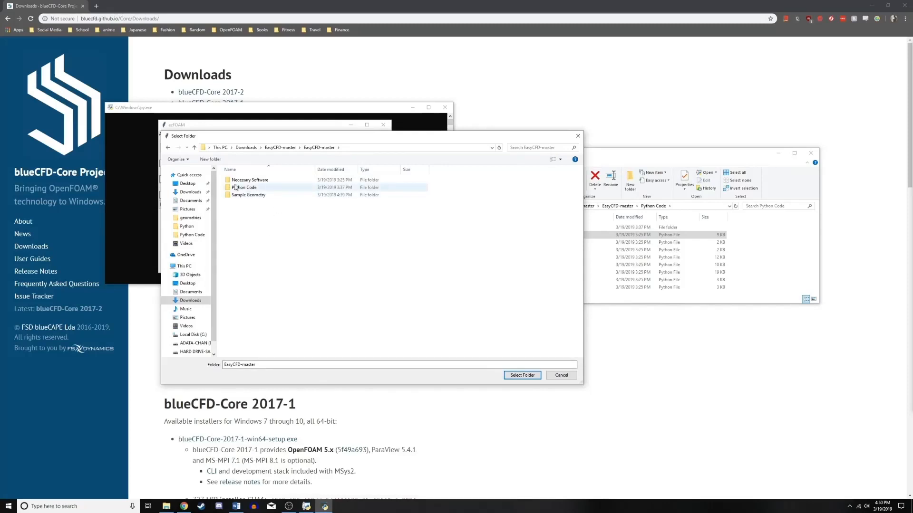
pyautogui.click(210, 160)
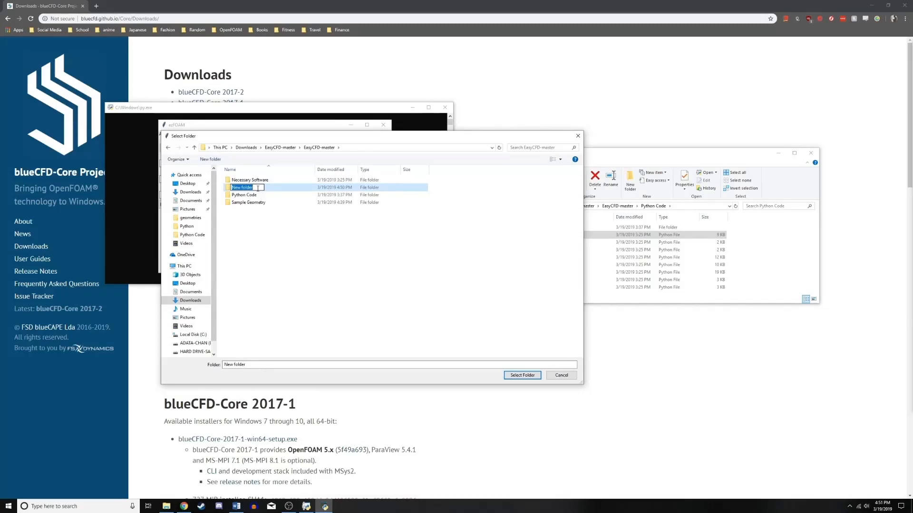
pyautogui.write('damper_test')
pyautogui.press('Return')
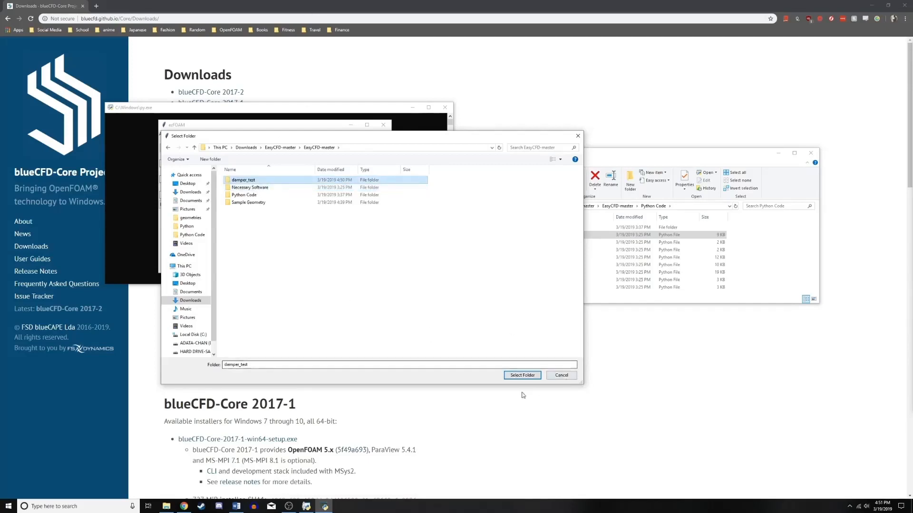
pyautogui.click(521, 375)
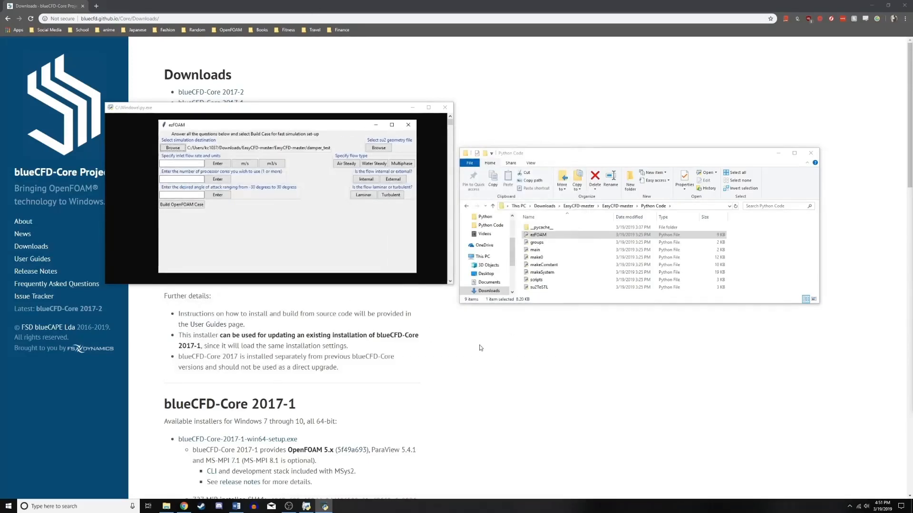
# - Choose Damper.su2 from the Sample Geometry folder in EasyCFD-master as the SU2 geometry file
pyautogui.click(379, 148)
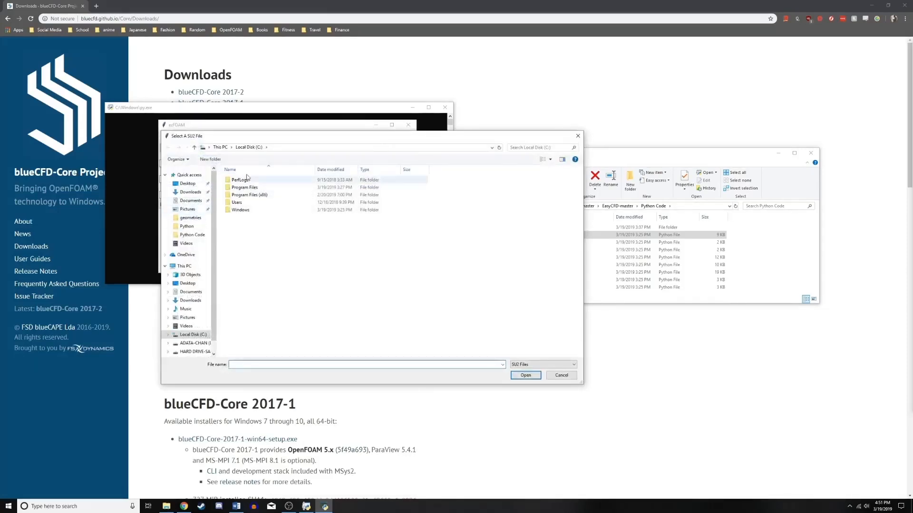
pyautogui.click(190, 192)
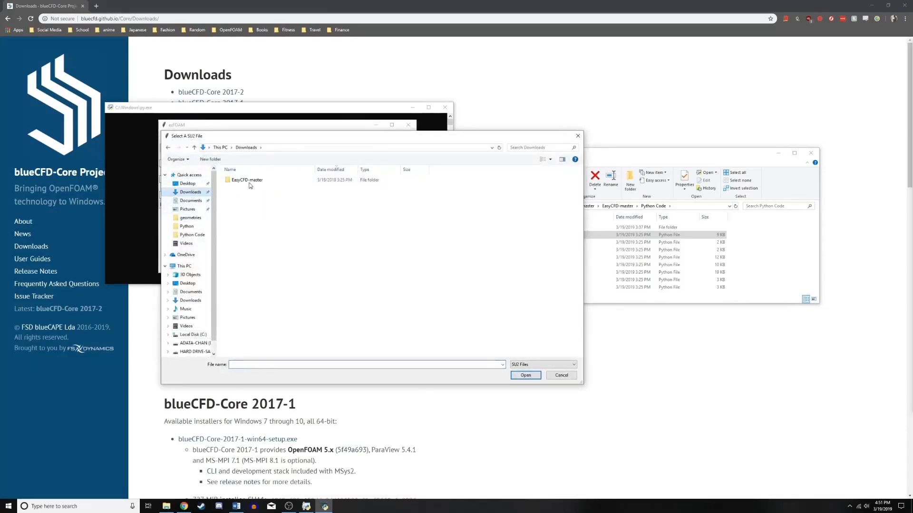
pyautogui.doubleClick(247, 181)
pyautogui.doubleClick(250, 184)
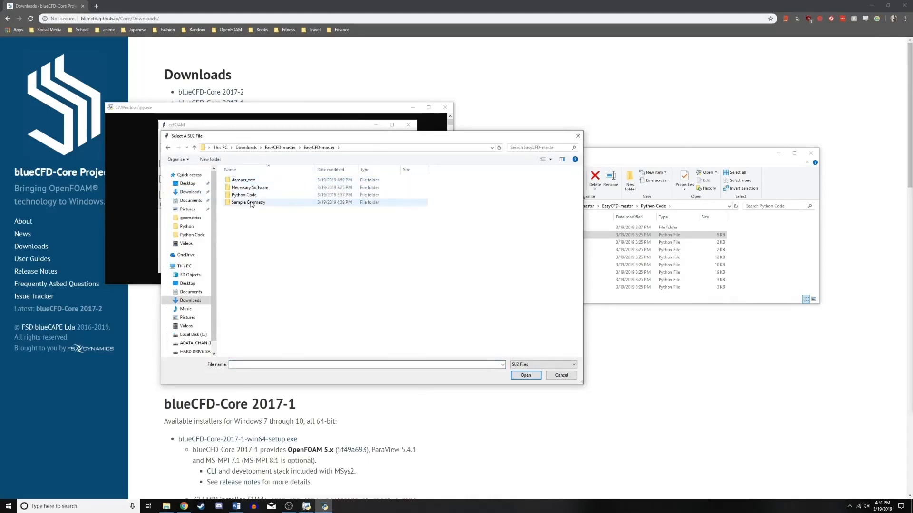
pyautogui.doubleClick(251, 203)
pyautogui.click(243, 180)
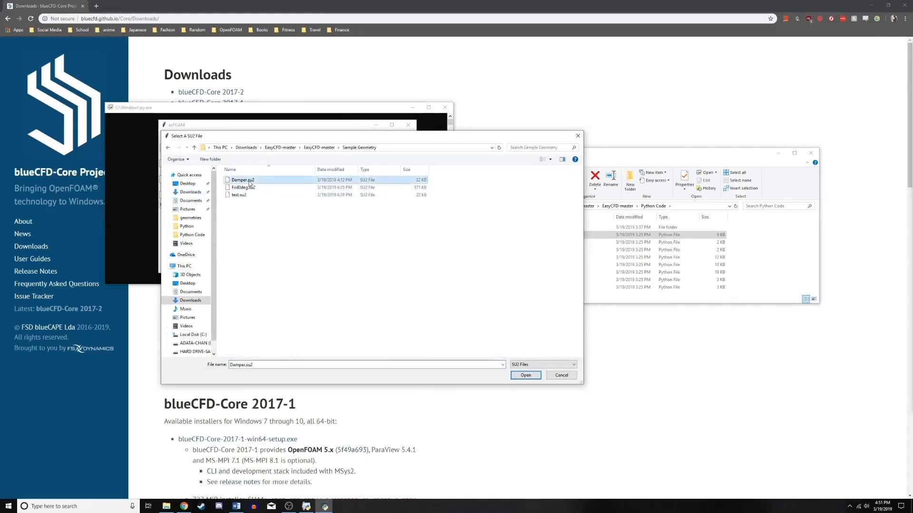
pyautogui.click(525, 375)
# - Set the inlet flow rate to 5 m/s and choose Air Steady as the flow type
pyautogui.click(197, 163)
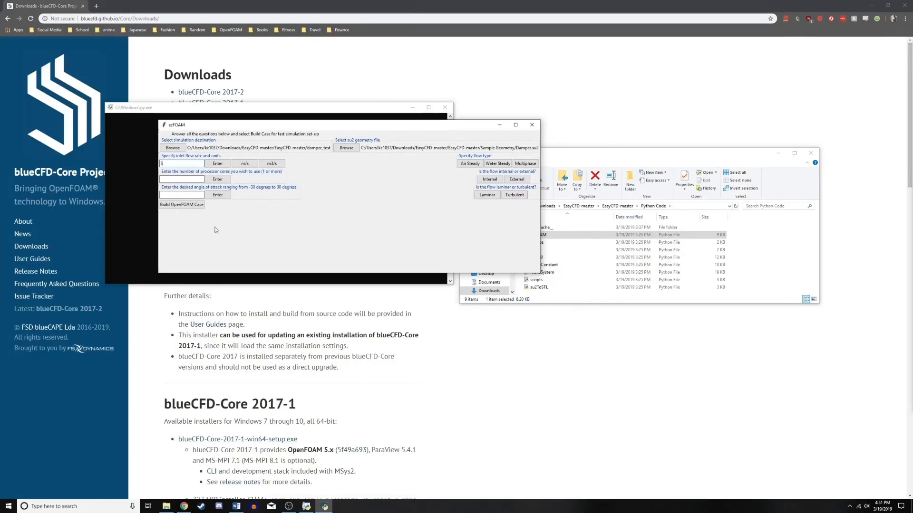
pyautogui.write('5')
pyautogui.click(219, 163)
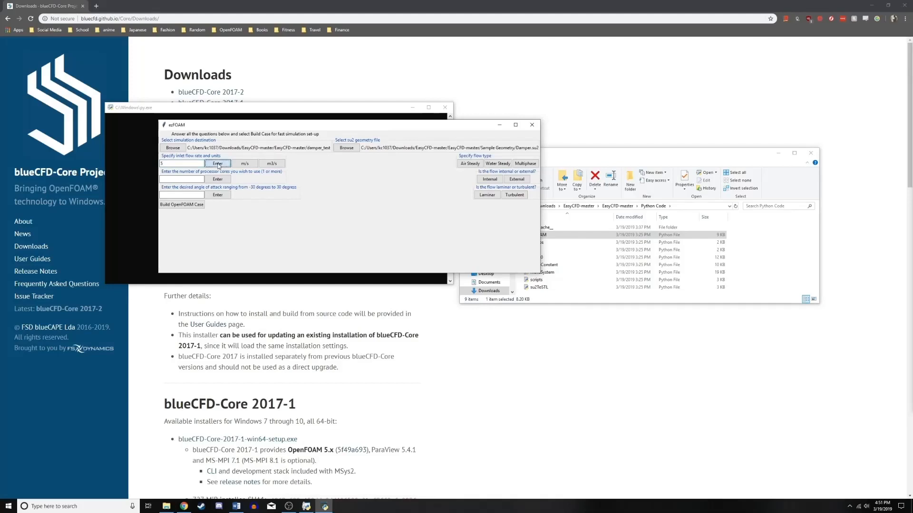
pyautogui.click(247, 165)
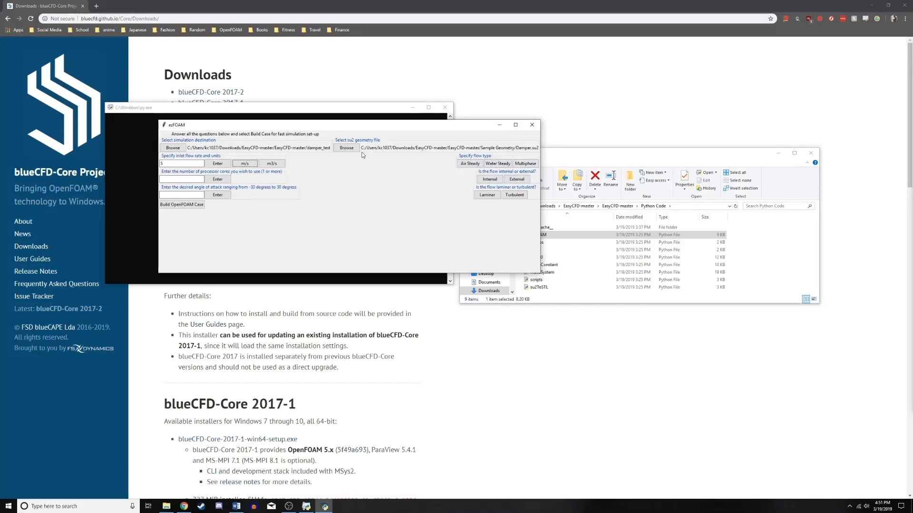
pyautogui.click(470, 164)
# - Set the number of processor cores to 5 and specify the flow as internal
pyautogui.click(191, 178)
pyautogui.click(179, 177)
pyautogui.write('5')
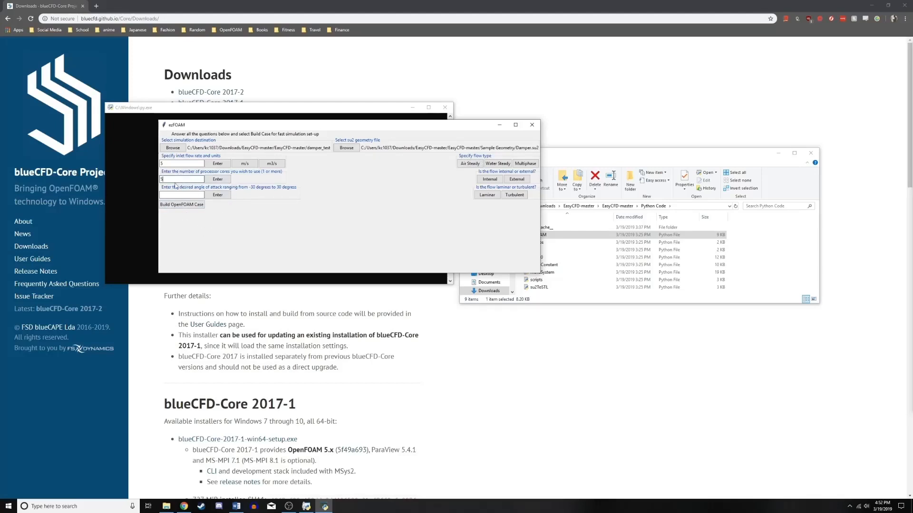
pyautogui.click(217, 180)
pyautogui.click(490, 180)
# - Build the OpenFOAM case with a 0-degree angle of attack and laminar flow, and dismiss the notice
pyautogui.click(175, 195)
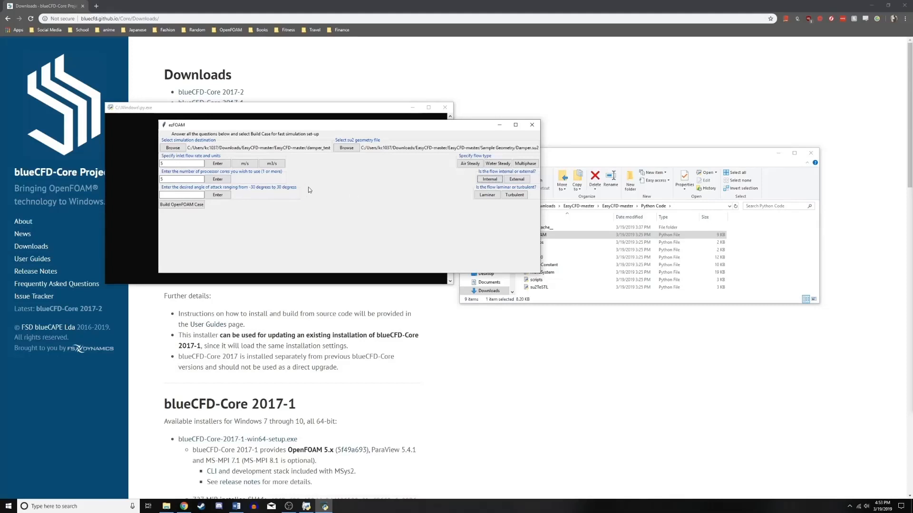
pyautogui.click(187, 195)
pyautogui.click(218, 195)
pyautogui.click(484, 196)
pyautogui.click(488, 195)
pyautogui.click(194, 208)
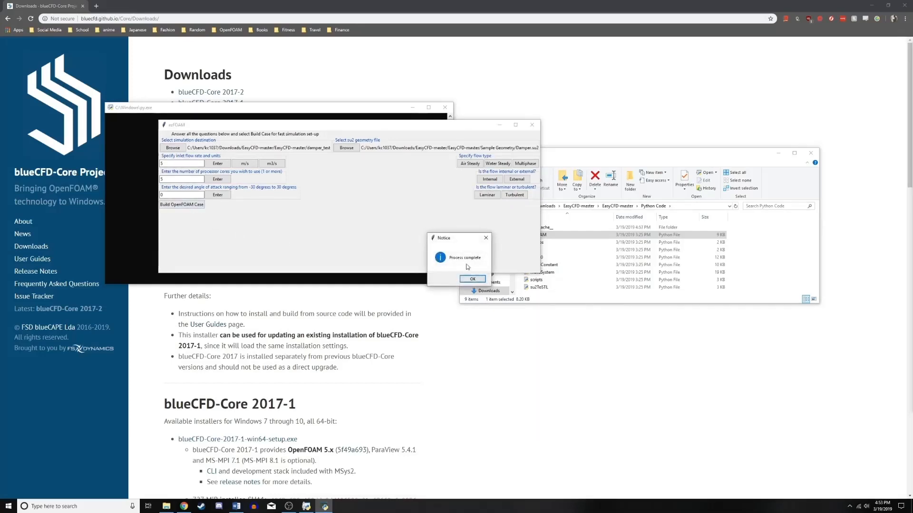
pyautogui.click(472, 279)
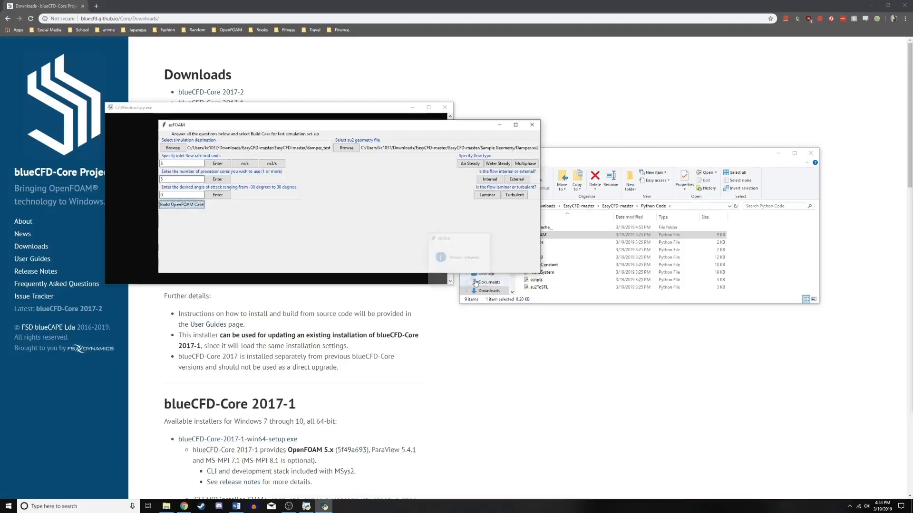
# - Browse to the damper_test folder in File Explorer and open its test_clean case folder in the blueCFD-Core terminal (2017)
pyautogui.click(739, 260)
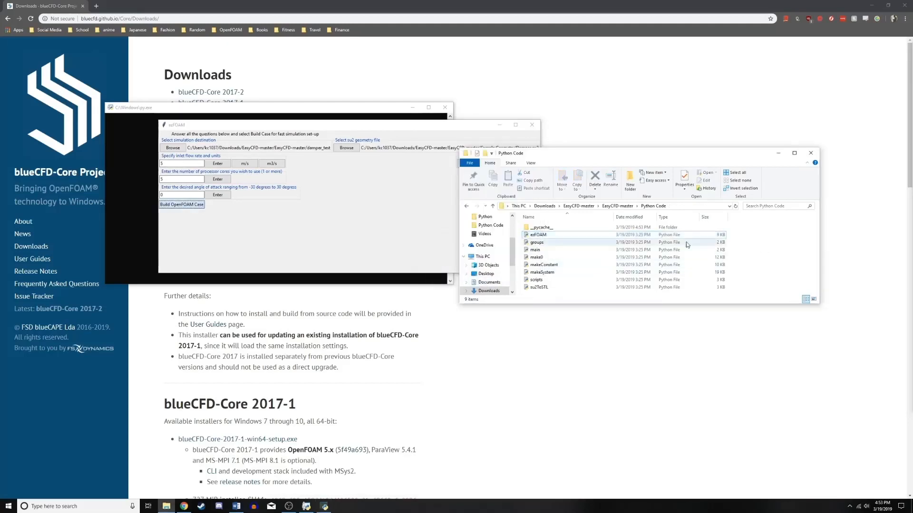
pyautogui.click(627, 208)
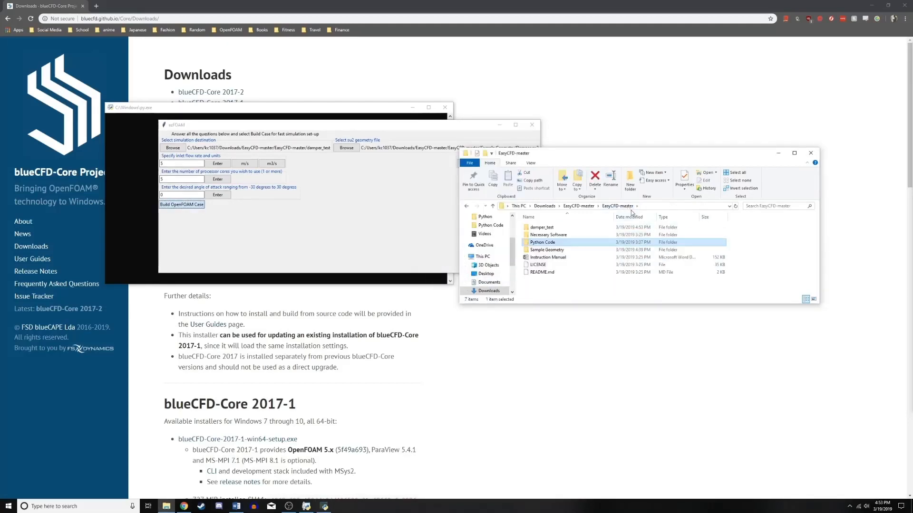
pyautogui.doubleClick(551, 230)
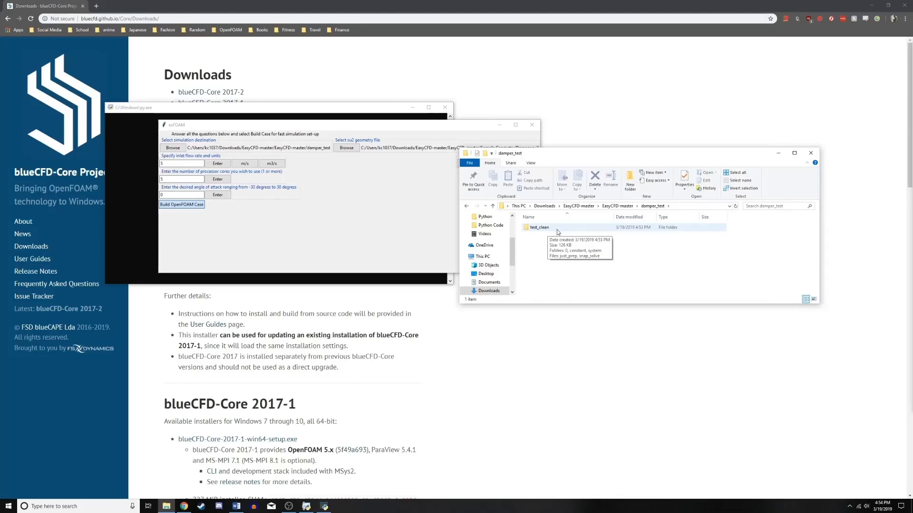
pyautogui.doubleClick(540, 227)
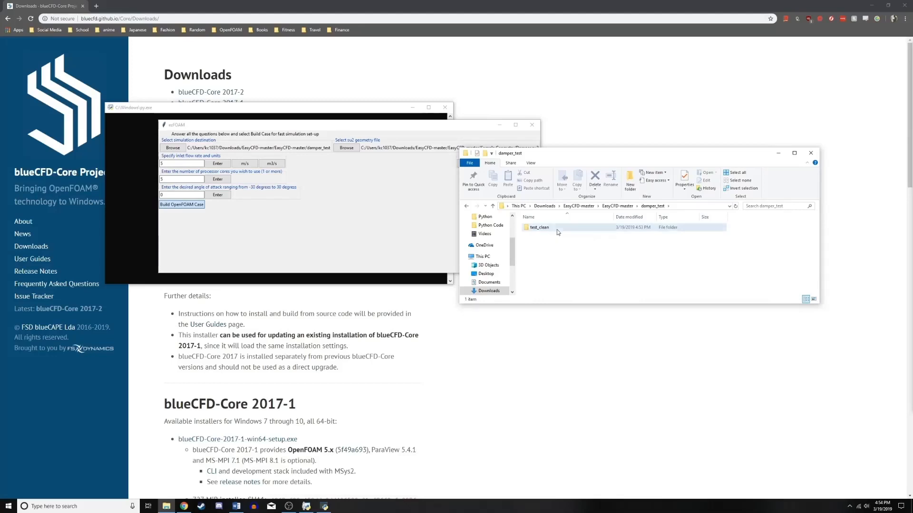
pyautogui.click(652, 206)
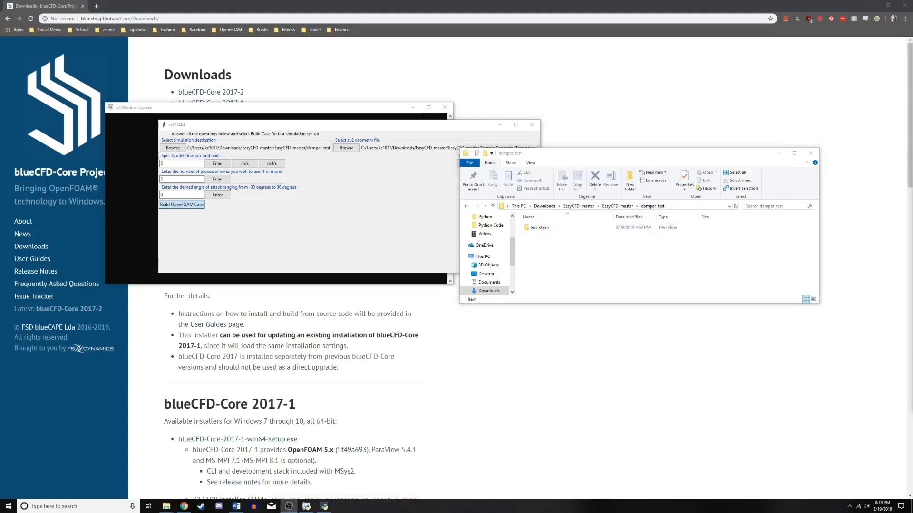
pyautogui.rightClick(552, 231)
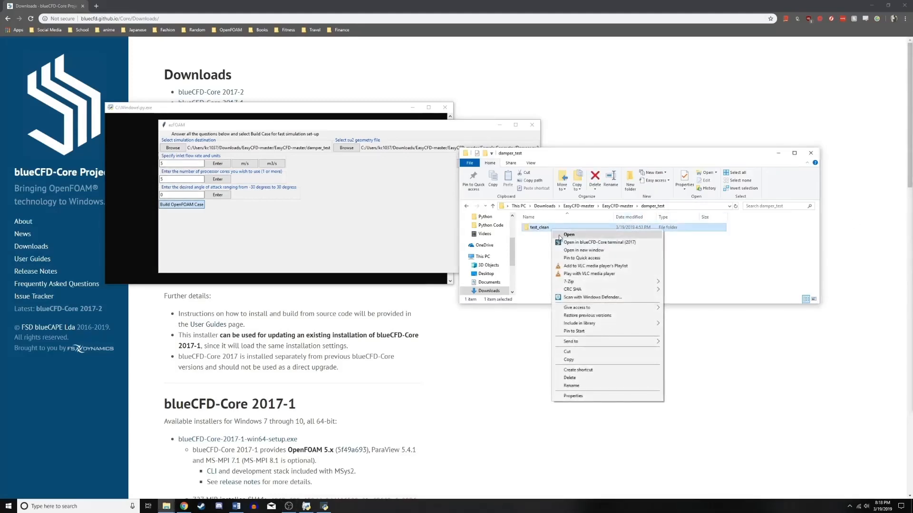
pyautogui.click(578, 243)
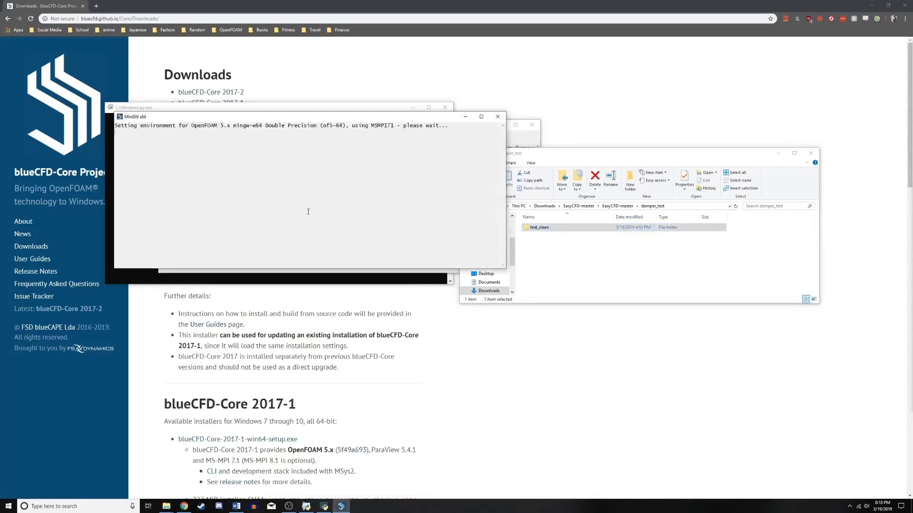
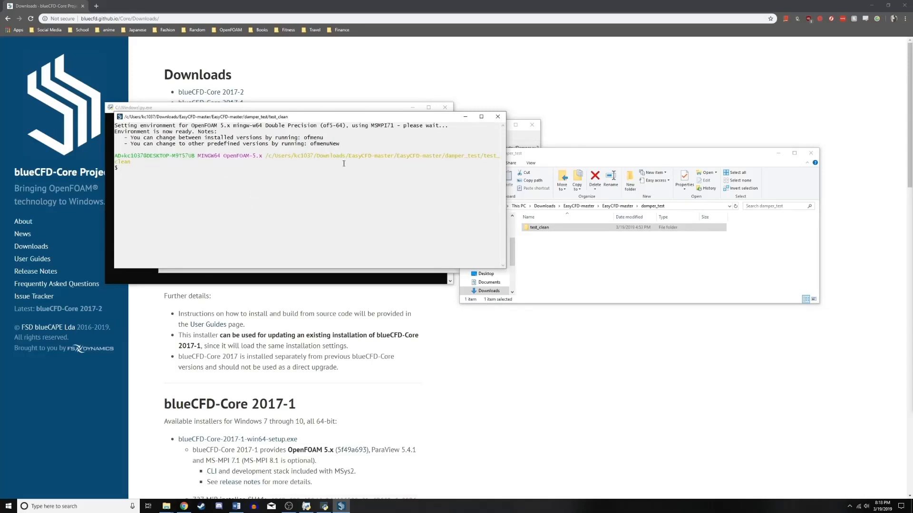
# - Reopen the test_clean folder in a fresh blueCFD-Core terminal (2017) and run ./just_prep there
pyautogui.click(498, 117)
pyautogui.click(547, 227)
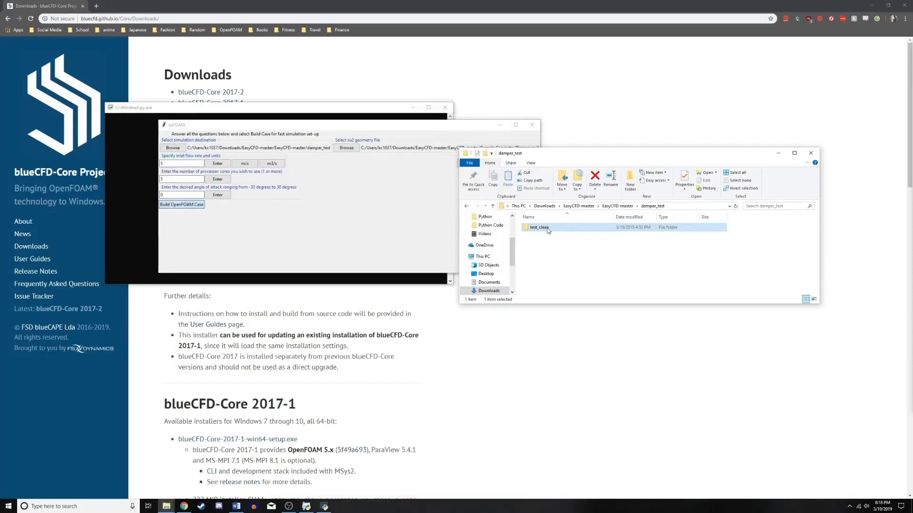
pyautogui.rightClick(547, 228)
pyautogui.click(566, 240)
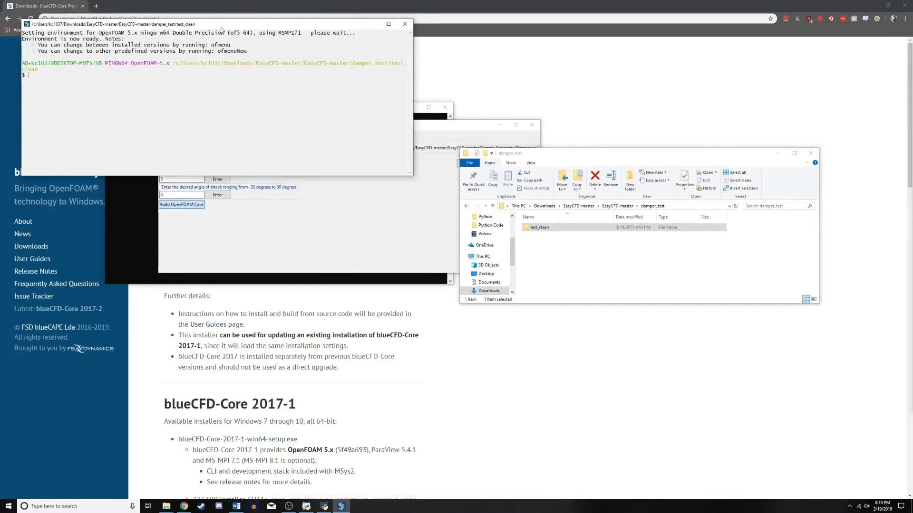
pyautogui.moveTo(221, 29); pyautogui.dragTo(303, 114)
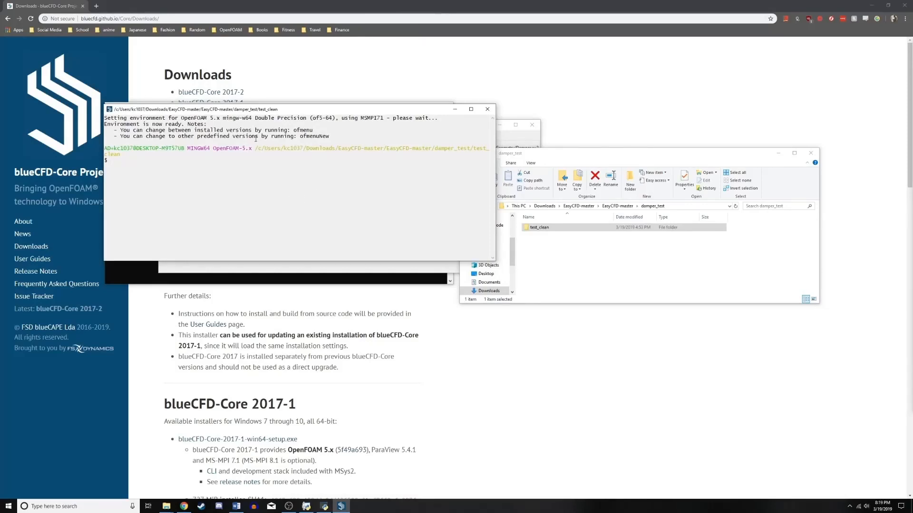
pyautogui.moveTo(260, 110); pyautogui.dragTo(229, 105)
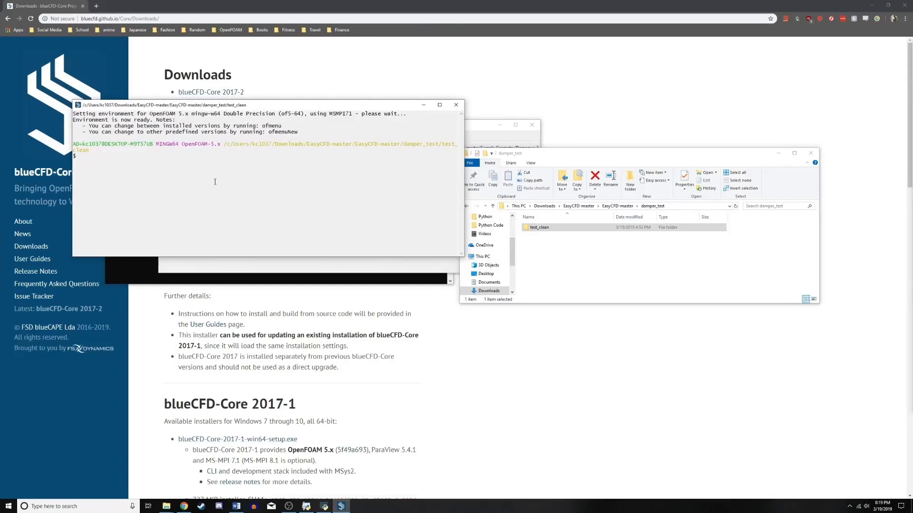
pyautogui.write('./just_prep')
pyautogui.press('Return')
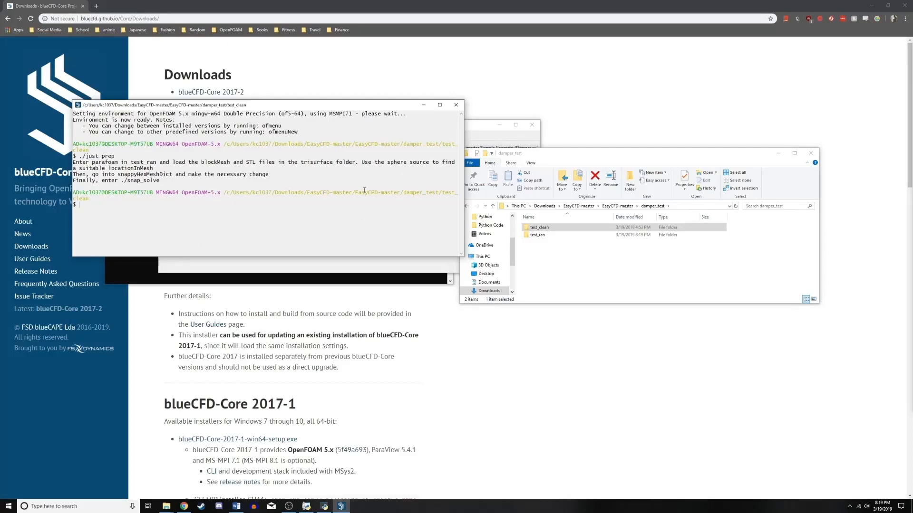
# - Replace the terminal with a blueCFD-Core terminal (2017) for the test_ran folder and run parafoam in it
pyautogui.click(456, 104)
pyautogui.click(551, 236)
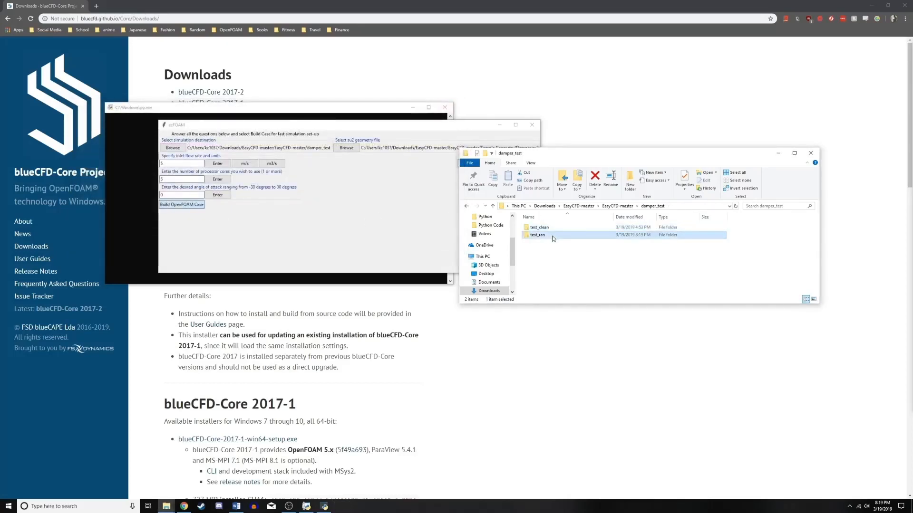
pyautogui.rightClick(552, 236)
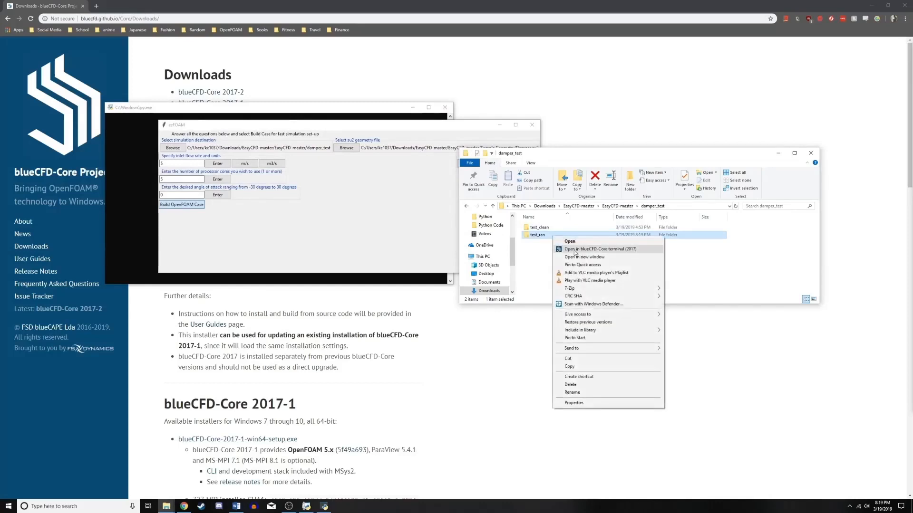
pyautogui.click(576, 250)
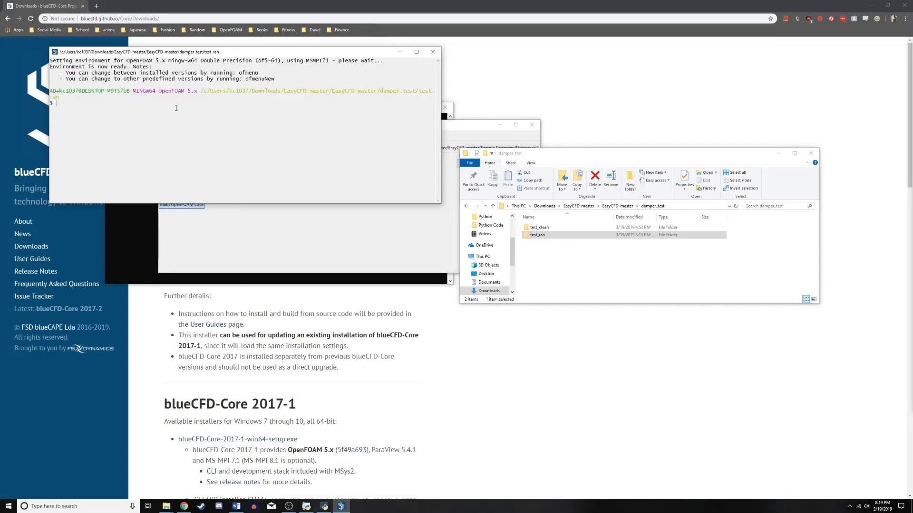
pyautogui.click(539, 234)
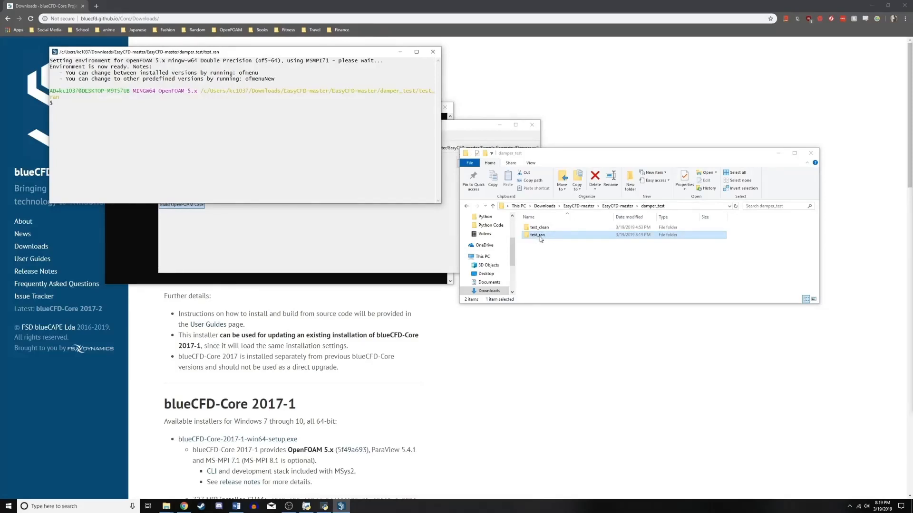
pyautogui.click(213, 174)
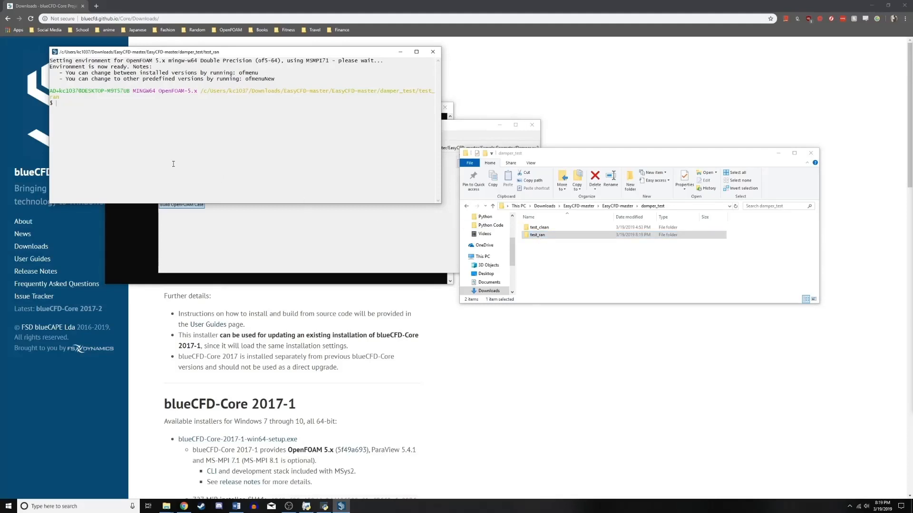
pyautogui.write('parafoam')
pyautogui.press('Return')
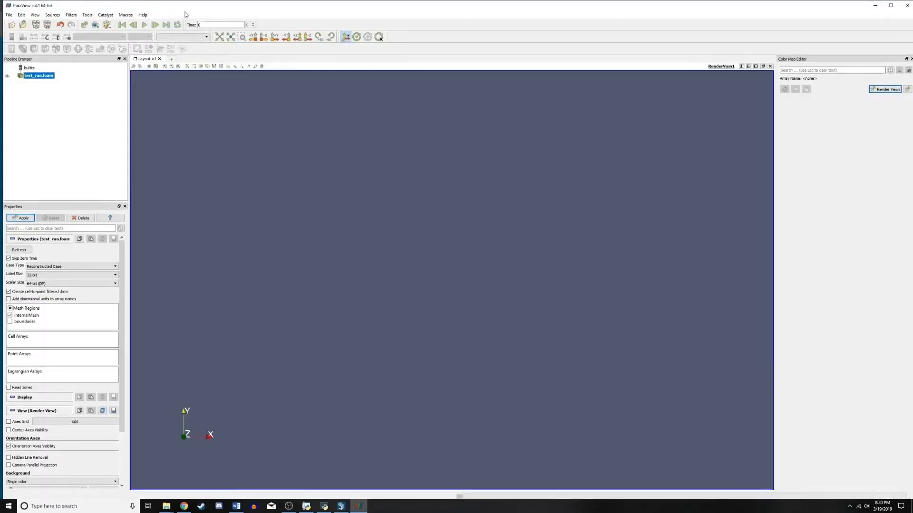
# - Maximize ParaView and apply test_ran.foam to display its block mesh
pyautogui.doubleClick(191, 7)
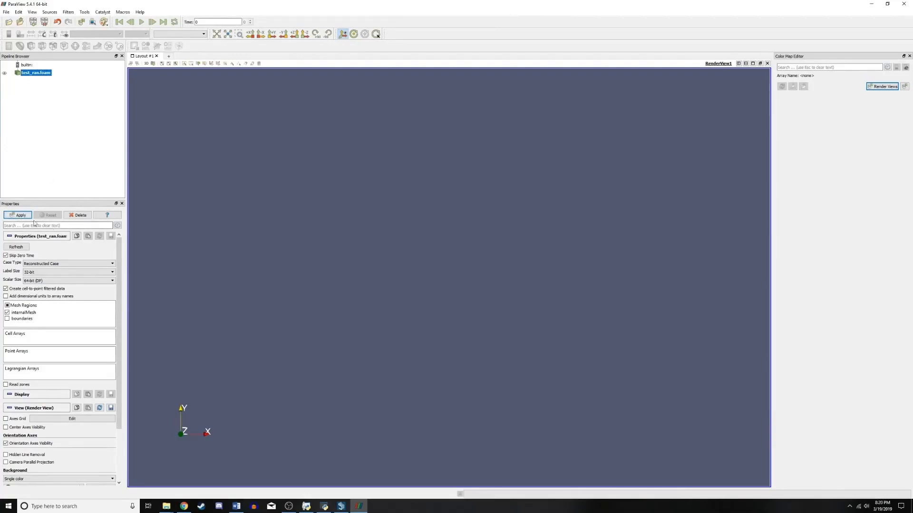
pyautogui.click(19, 216)
pyautogui.moveTo(286, 183); pyautogui.dragTo(468, 247)
pyautogui.moveTo(305, 256); pyautogui.dragTo(288, 282)
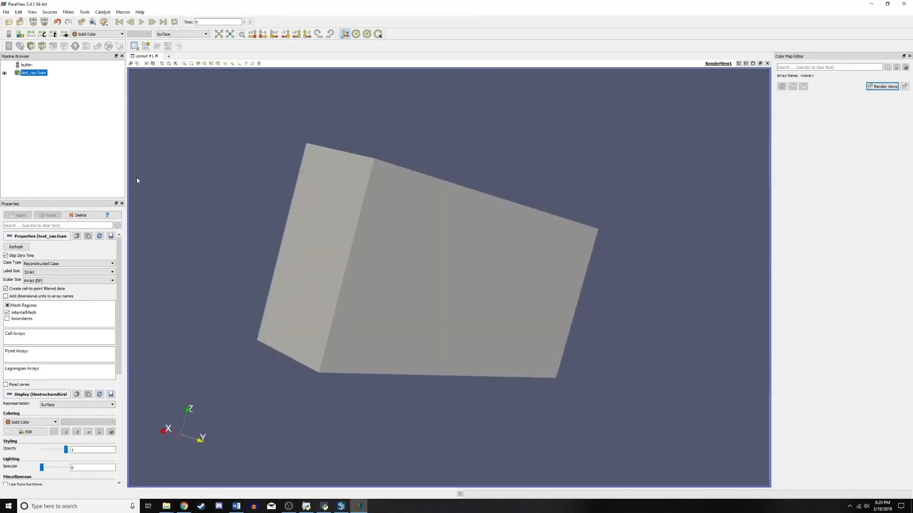
pyautogui.click(9, 22)
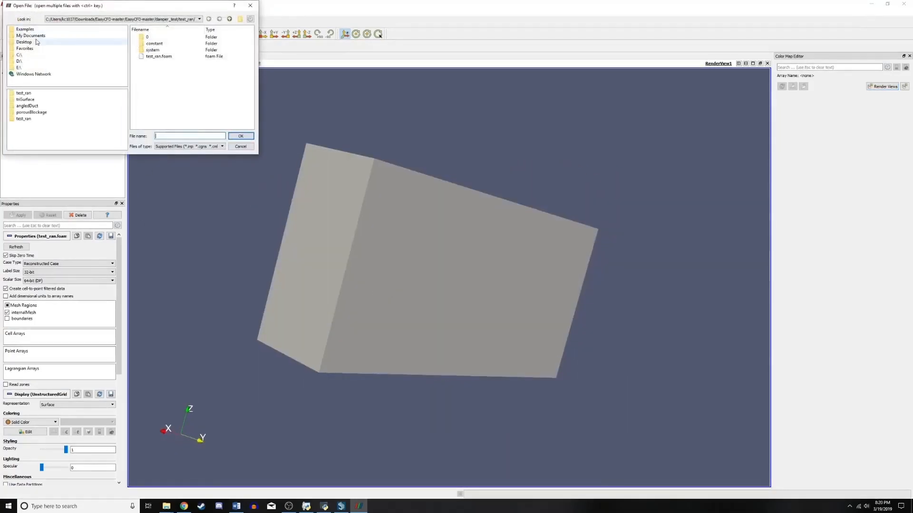
pyautogui.click(159, 57)
pyautogui.click(241, 136)
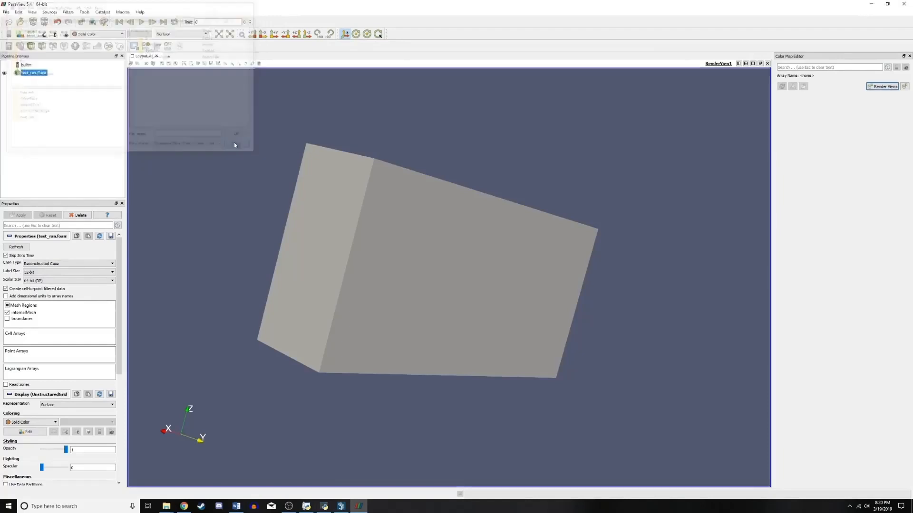
# - Load inlet.stl, outlet.stl and wall.stl from the case's constant/triSurface folder and apply them
pyautogui.click(6, 12)
pyautogui.click(15, 18)
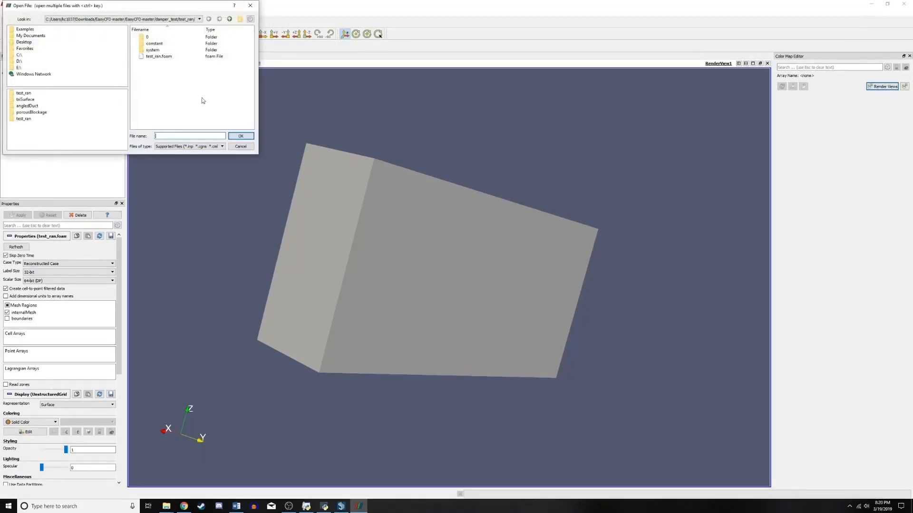
pyautogui.doubleClick(159, 44)
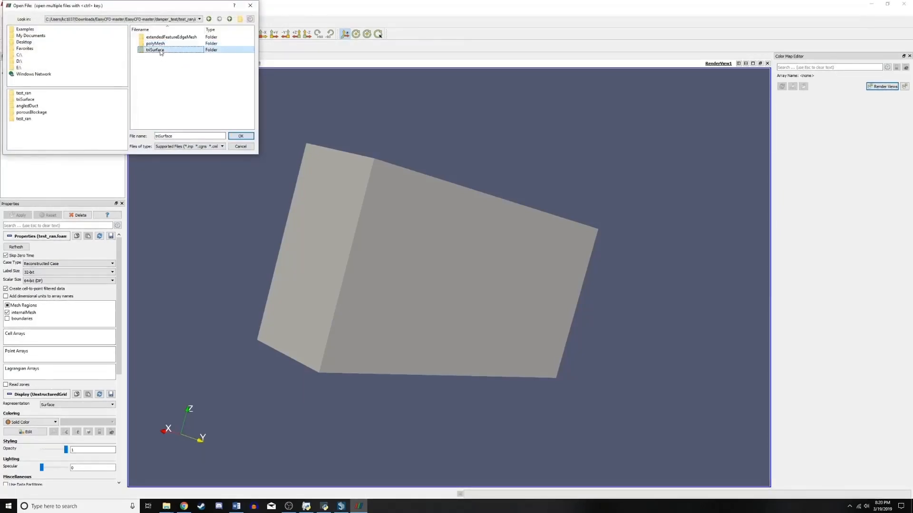
pyautogui.doubleClick(161, 51)
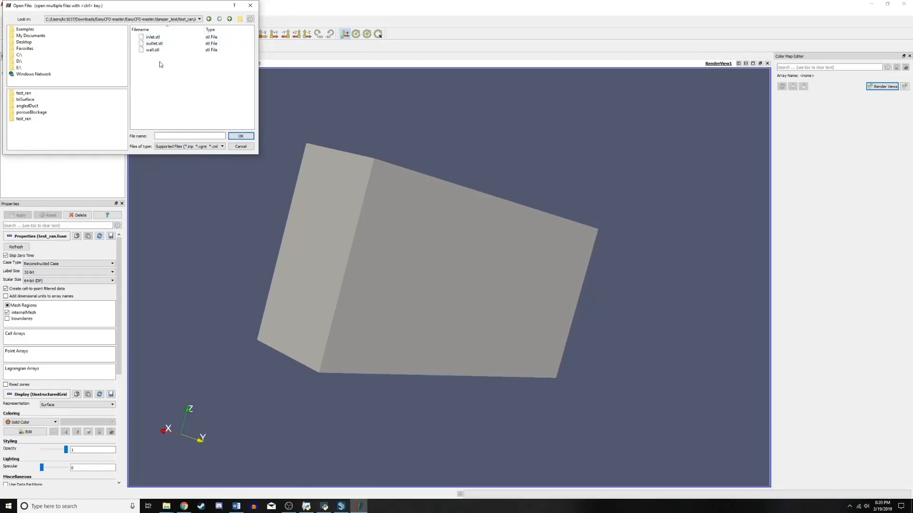
pyautogui.hotkey('ctrl', 'a')
pyautogui.click(235, 136)
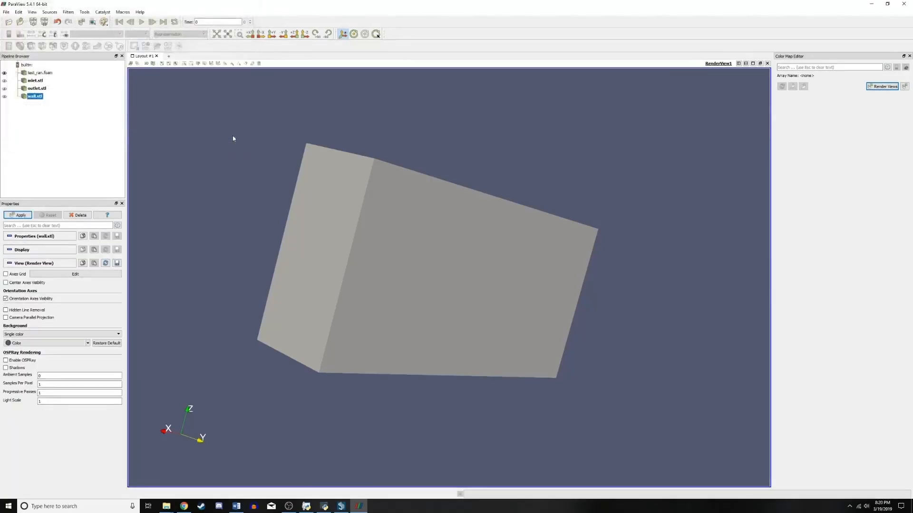
pyautogui.click(26, 216)
# - Compare the block mesh with the STL surfaces by toggling the visibility of test_ran.foam
pyautogui.moveTo(206, 171); pyautogui.dragTo(311, 185)
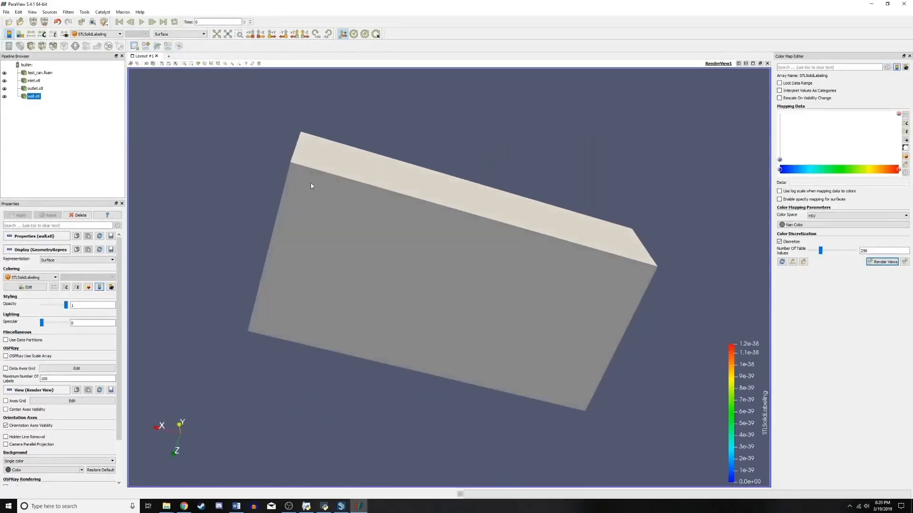
pyautogui.moveTo(426, 221); pyautogui.dragTo(490, 269)
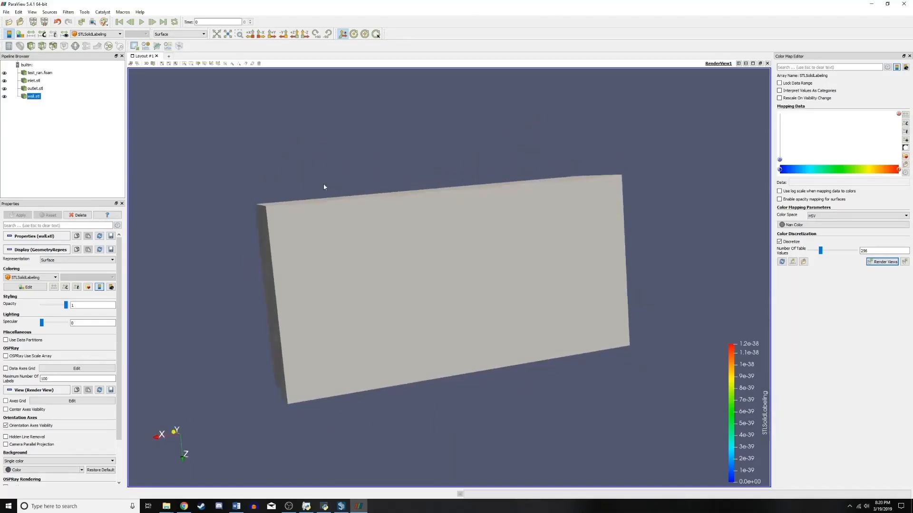
pyautogui.moveTo(503, 222); pyautogui.dragTo(246, 161)
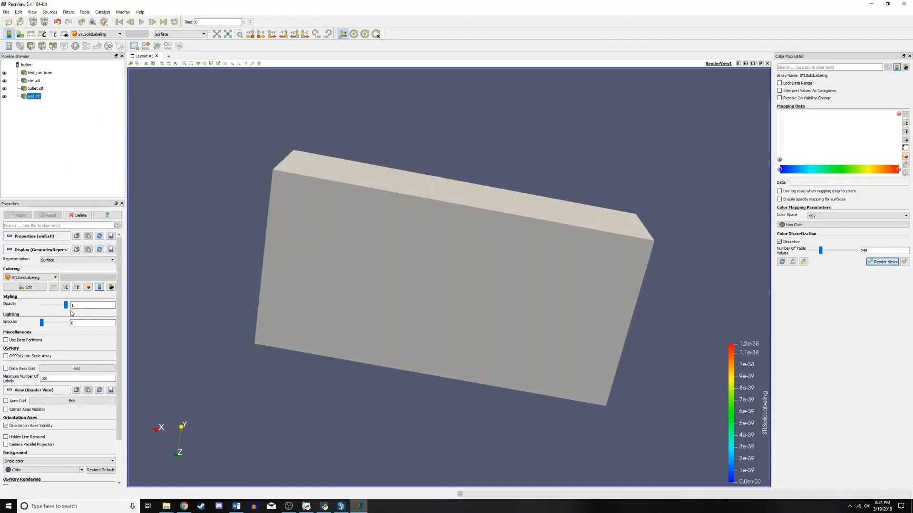
pyautogui.click(5, 74)
pyautogui.click(4, 73)
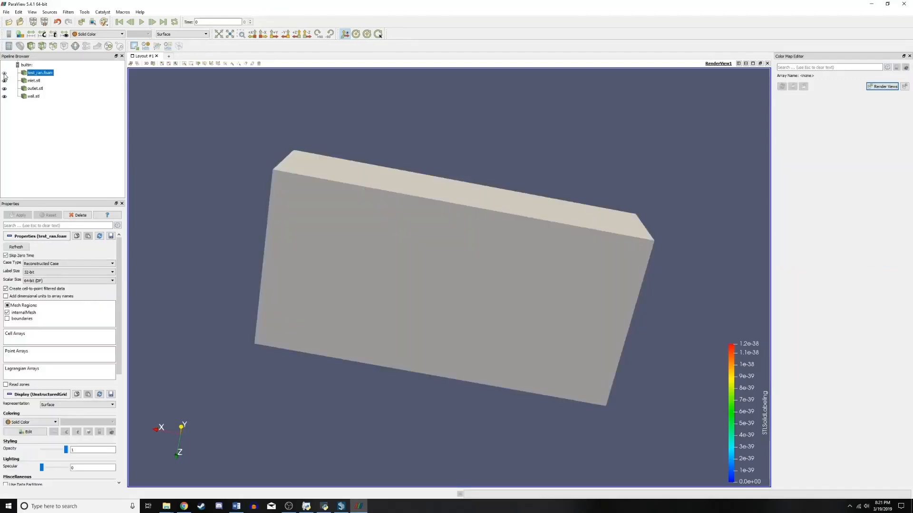
pyautogui.click(4, 74)
pyautogui.click(4, 74)
pyautogui.click(4, 74)
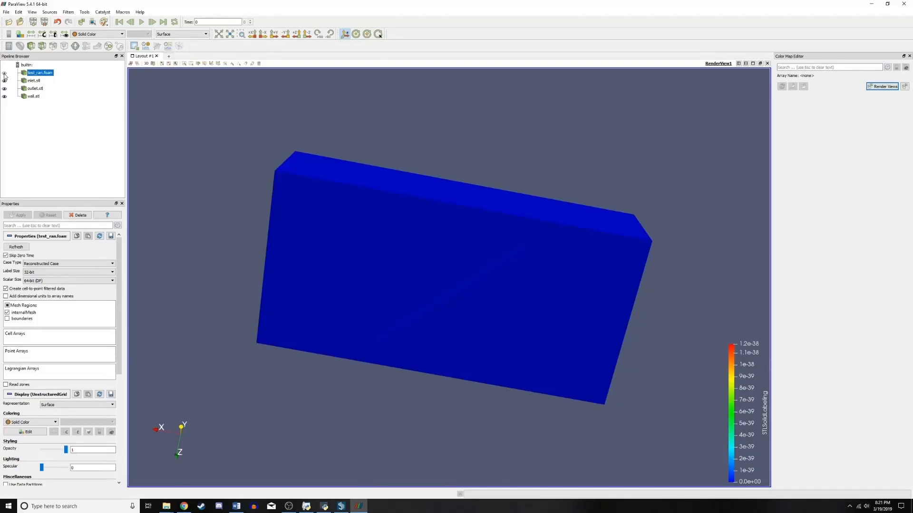
pyautogui.click(4, 74)
# - Lower the opacity of test_ran.foam to 0.16
pyautogui.scroll(-2, 72, 333)
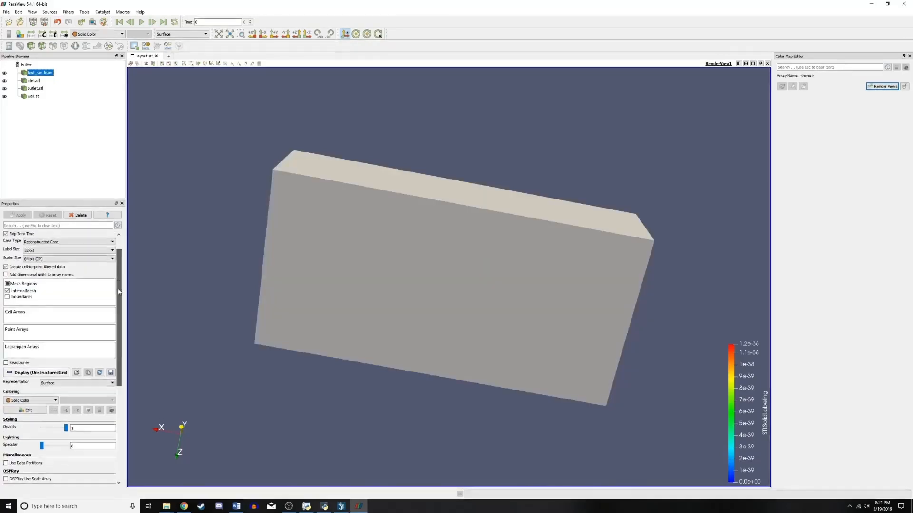
pyautogui.moveTo(66, 429); pyautogui.dragTo(45, 429)
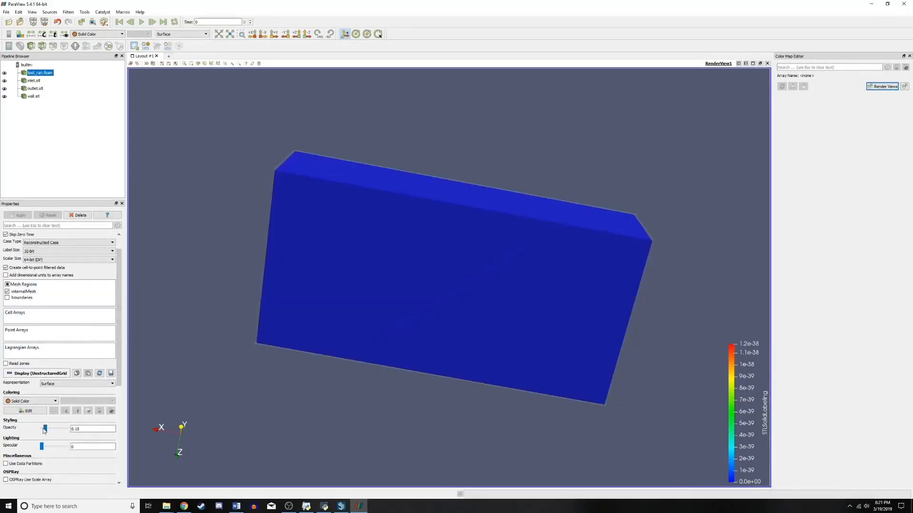
pyautogui.moveTo(268, 422); pyautogui.dragTo(140, 421)
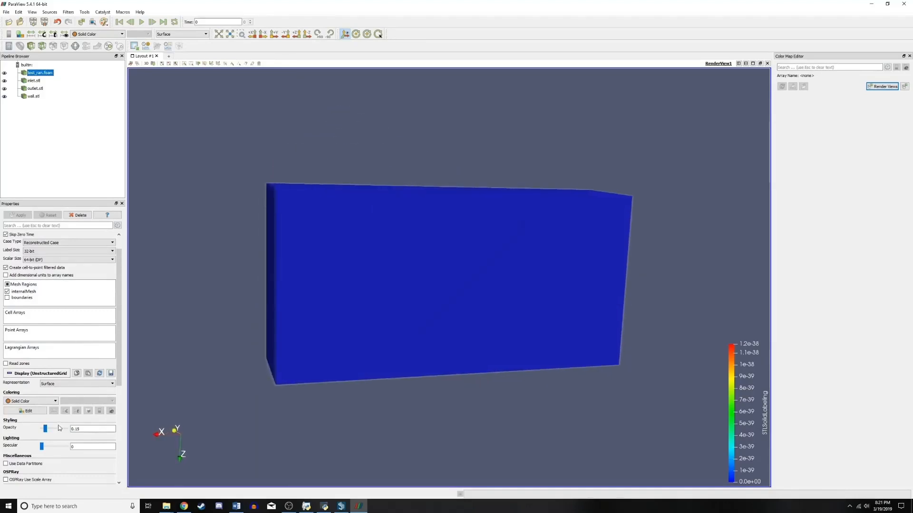
pyautogui.moveTo(54, 431); pyautogui.dragTo(46, 429)
# - Examine from several angles how the damper STL surfaces sit inside the translucent block mesh
pyautogui.moveTo(283, 419); pyautogui.dragTo(261, 471)
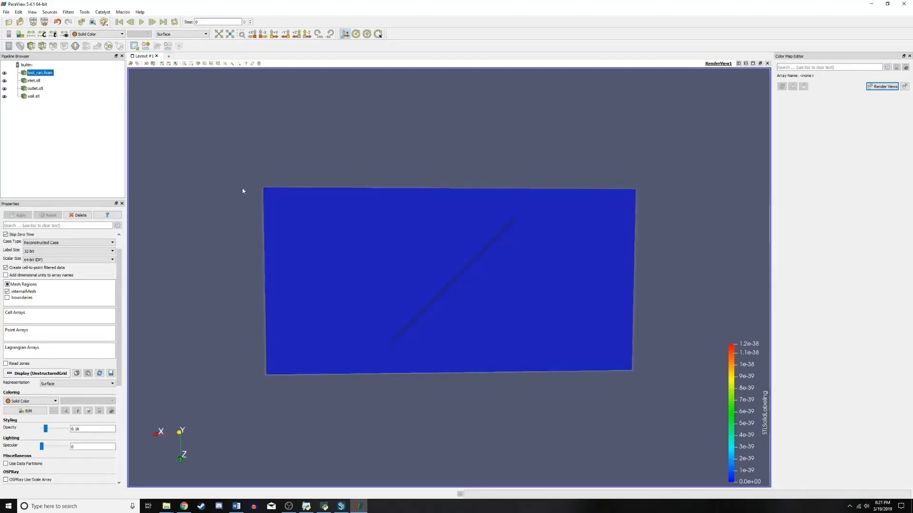
pyautogui.moveTo(243, 192); pyautogui.dragTo(271, 181)
pyautogui.moveTo(231, 157)
pyautogui.mouseDown()
pyautogui.moveTo(218, 149)
pyautogui.moveTo(219, 158)
pyautogui.mouseUp()
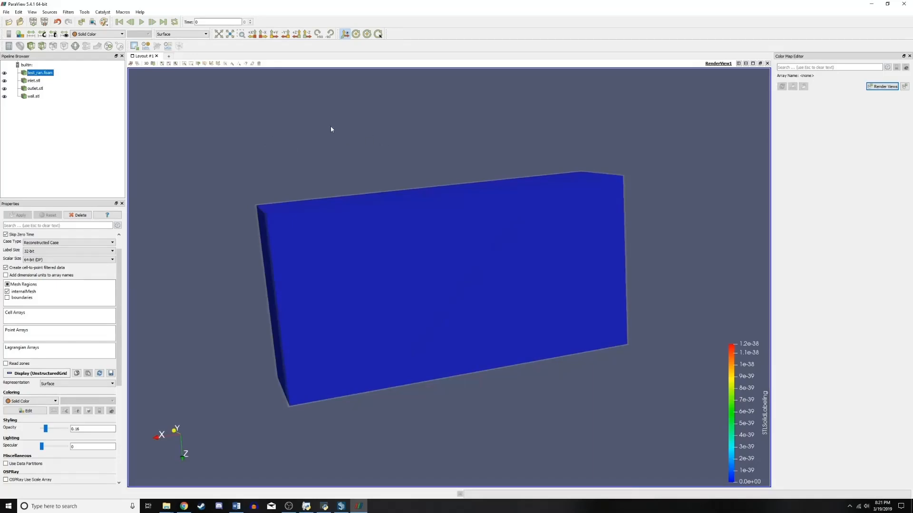
pyautogui.moveTo(328, 136); pyautogui.dragTo(354, 152)
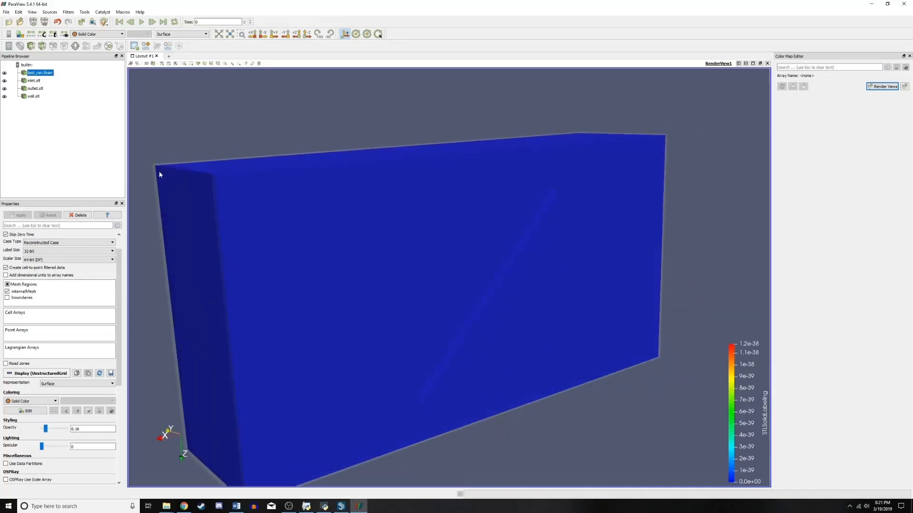
pyautogui.moveTo(169, 173); pyautogui.dragTo(211, 139)
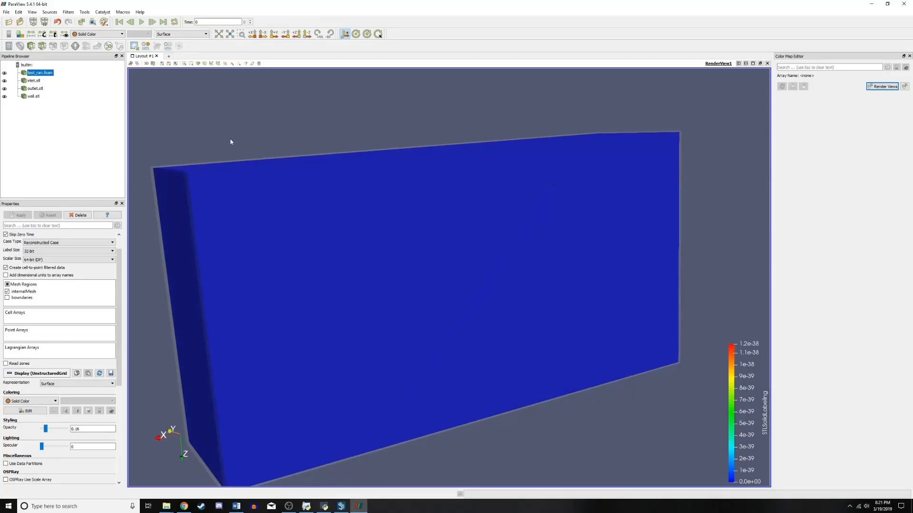
pyautogui.moveTo(231, 142); pyautogui.dragTo(258, 155)
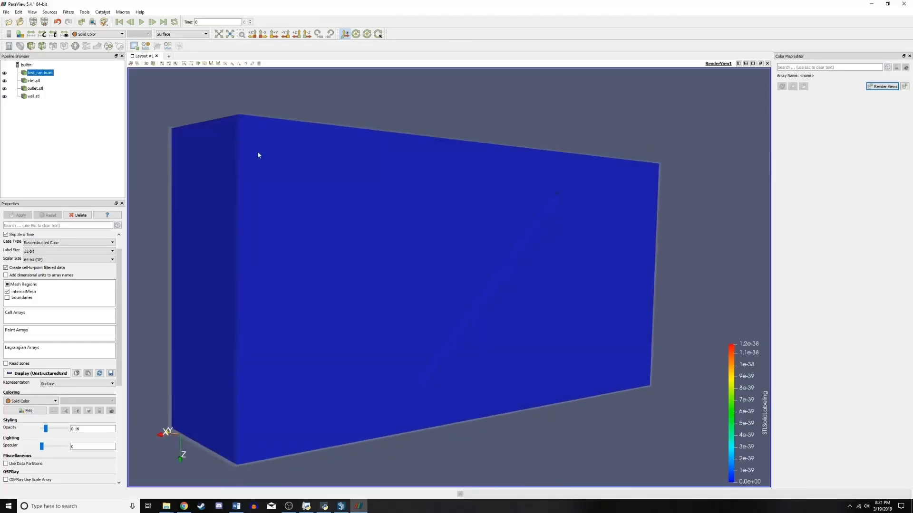
pyautogui.moveTo(238, 106); pyautogui.dragTo(257, 263, button='right')
pyautogui.moveTo(304, 142); pyautogui.dragTo(387, 169)
pyautogui.moveTo(301, 199); pyautogui.dragTo(443, 195)
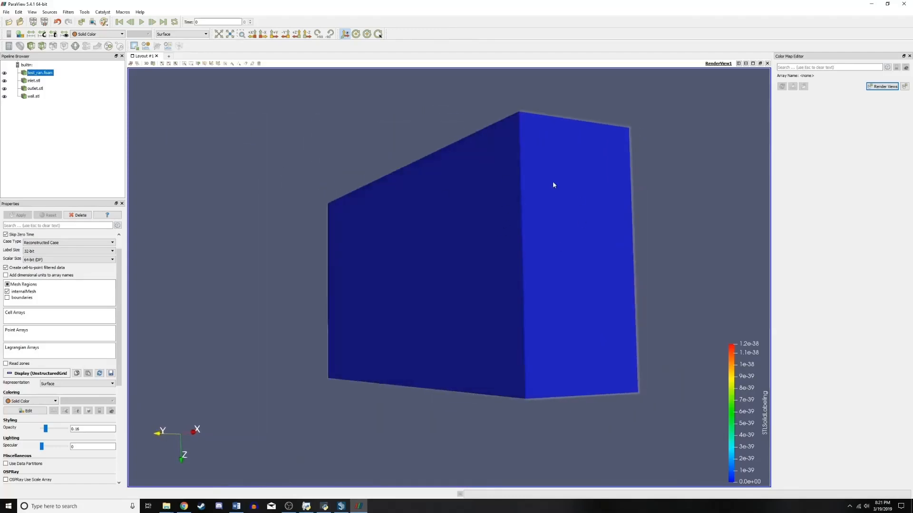
pyautogui.moveTo(618, 216); pyautogui.dragTo(500, 174)
pyautogui.moveTo(497, 232); pyautogui.dragTo(283, 157)
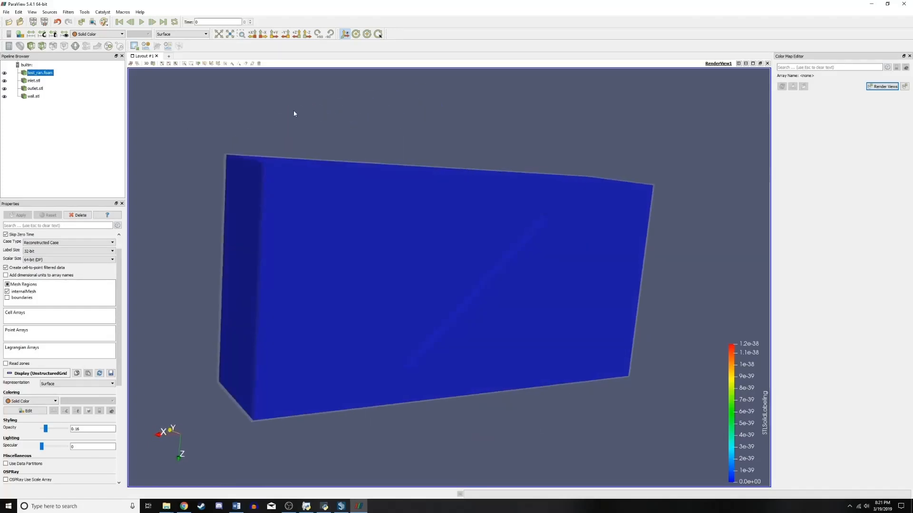
pyautogui.moveTo(295, 112); pyautogui.dragTo(348, 126)
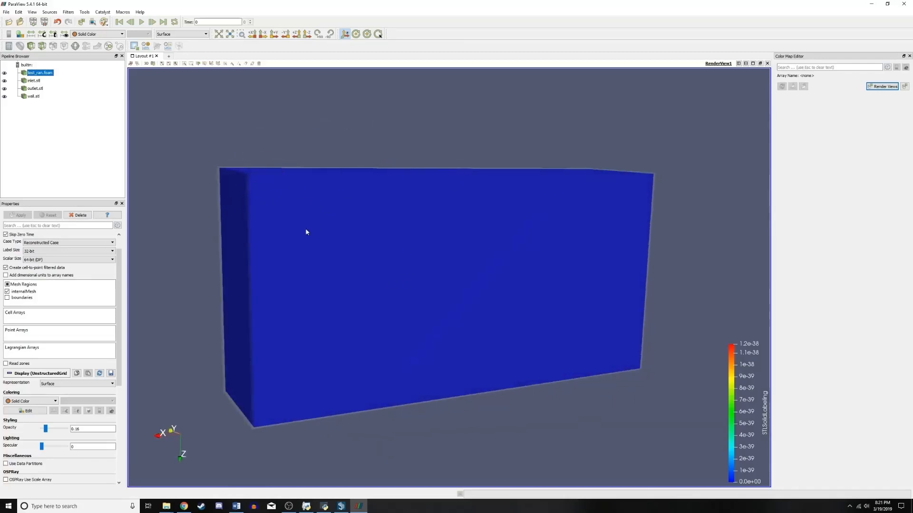
# - Lower the opacity of test_ran.foam to 0.12
pyautogui.moveTo(334, 212); pyautogui.dragTo(262, 113)
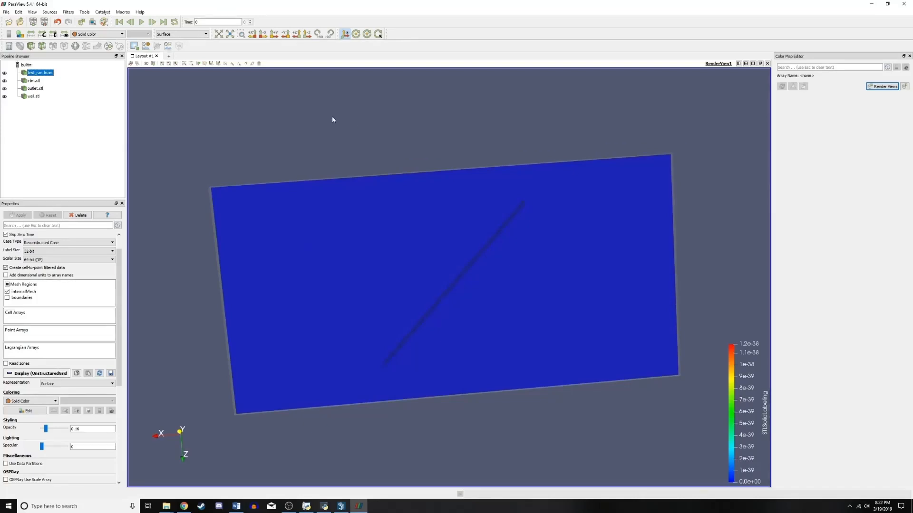
pyautogui.moveTo(332, 120)
pyautogui.mouseDown()
pyautogui.moveTo(371, 110)
pyautogui.moveTo(355, 116)
pyautogui.moveTo(351, 131)
pyautogui.moveTo(319, 138)
pyautogui.moveTo(332, 118)
pyautogui.moveTo(327, 125)
pyautogui.mouseUp()
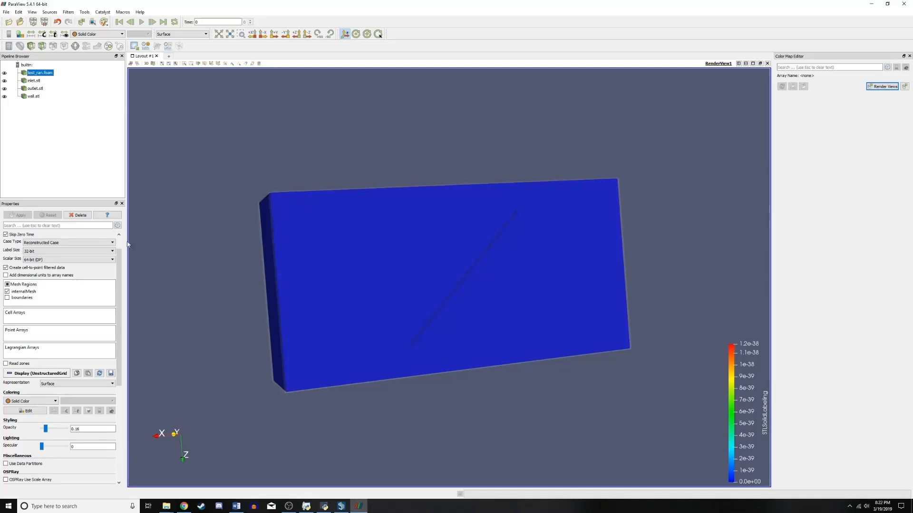
pyautogui.moveTo(46, 429)
pyautogui.mouseDown()
pyautogui.moveTo(65, 428)
pyautogui.moveTo(44, 429)
pyautogui.mouseUp()
# - Inspect the more transparent block mesh from the front, top and side to check how it encloses the damper STL surfaces
pyautogui.moveTo(247, 210); pyautogui.dragTo(228, 172)
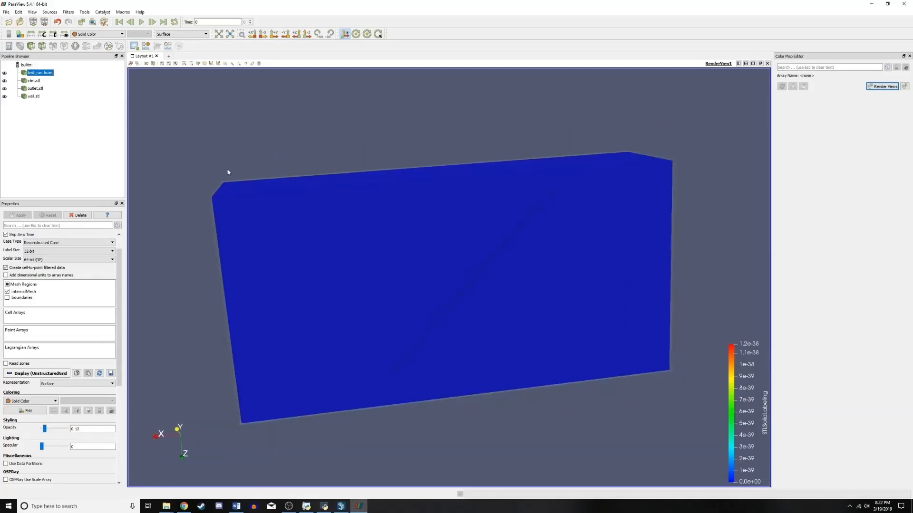
pyautogui.moveTo(221, 123); pyautogui.dragTo(246, 127)
pyautogui.moveTo(303, 138); pyautogui.dragTo(293, 169)
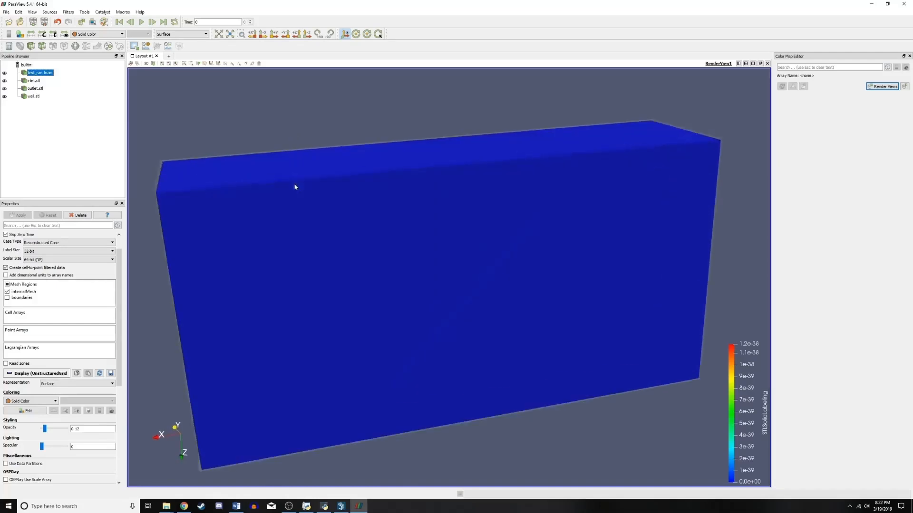
pyautogui.moveTo(322, 140); pyautogui.dragTo(302, 141)
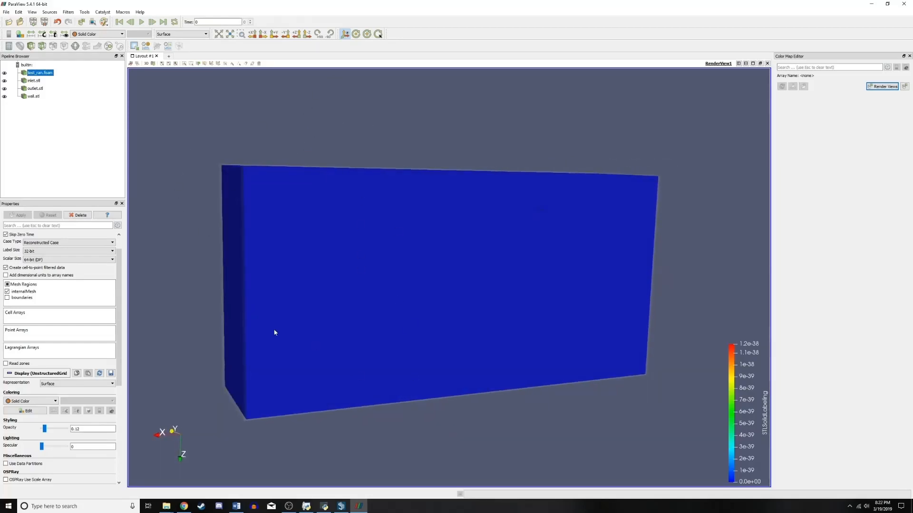
pyautogui.moveTo(222, 279); pyautogui.dragTo(313, 263)
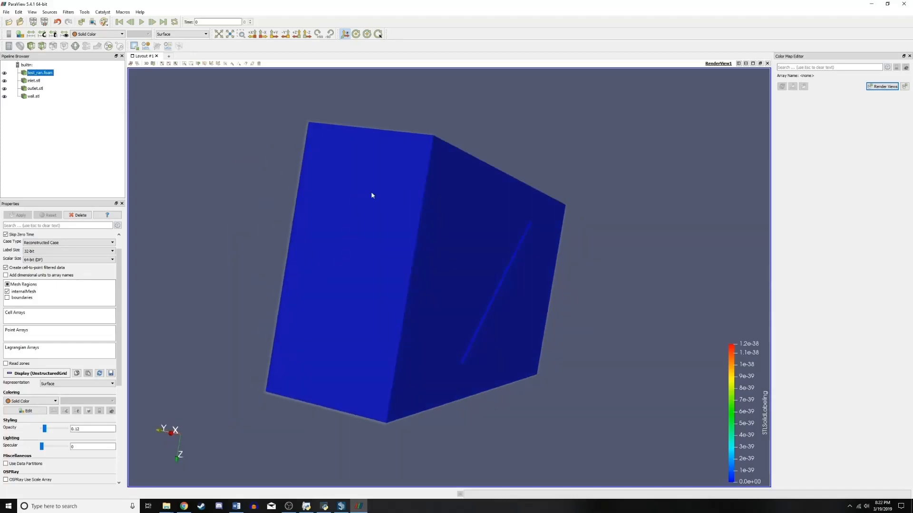
pyautogui.moveTo(369, 215); pyautogui.dragTo(309, 122)
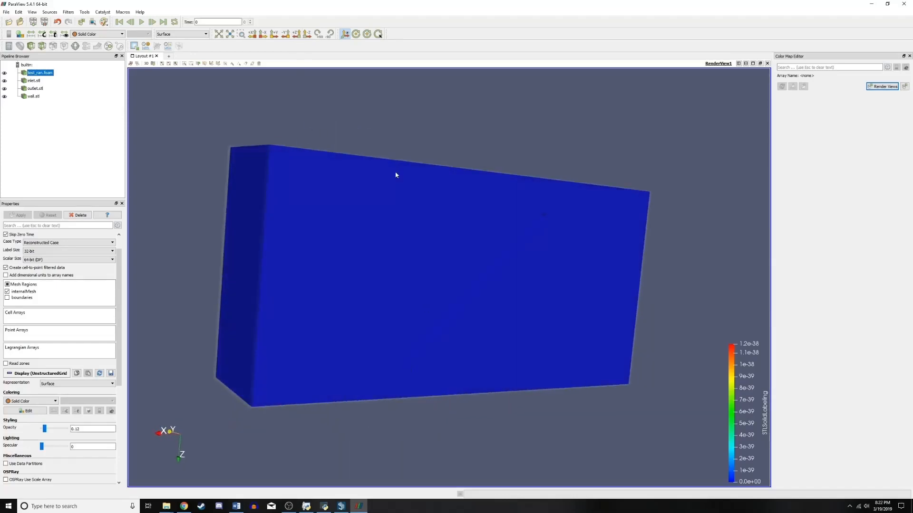
# - Make the wall.stl surface semi-transparent by setting its opacity to 0.4
pyautogui.moveTo(396, 175); pyautogui.dragTo(191, 129)
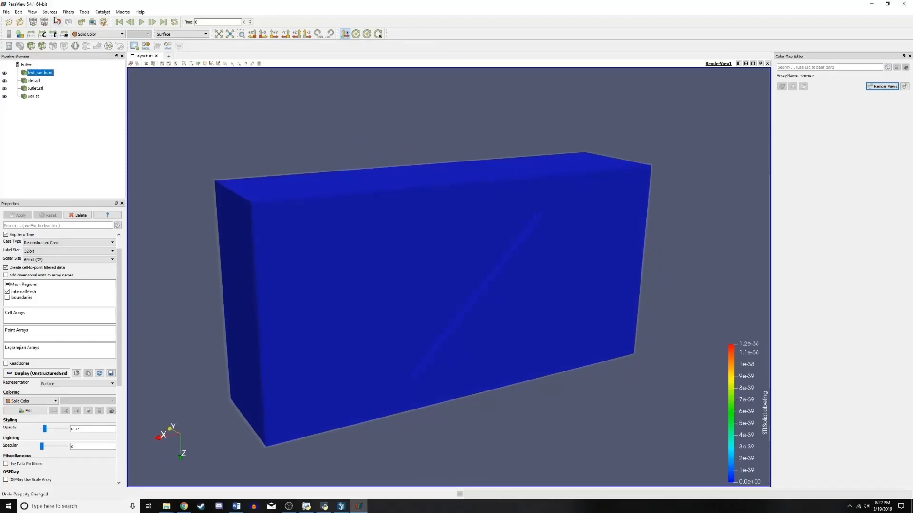
pyautogui.click(33, 96)
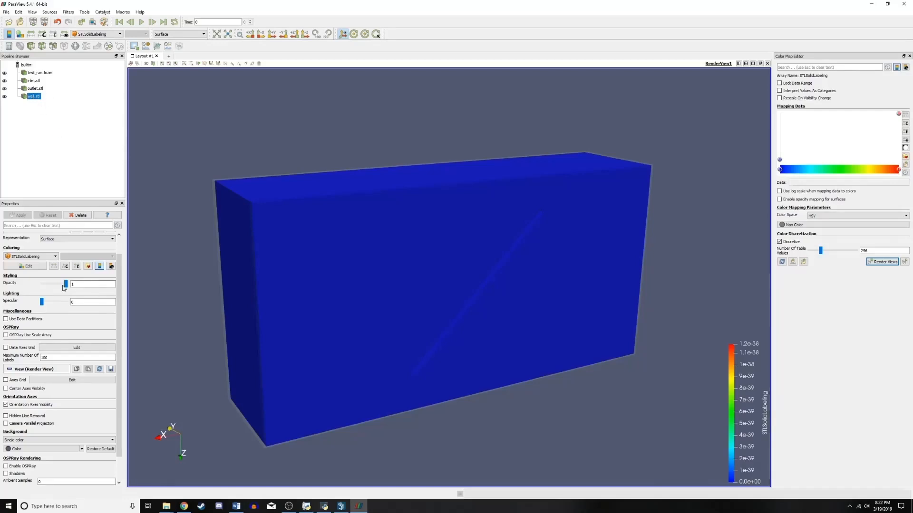
pyautogui.moveTo(66, 284); pyautogui.dragTo(51, 285)
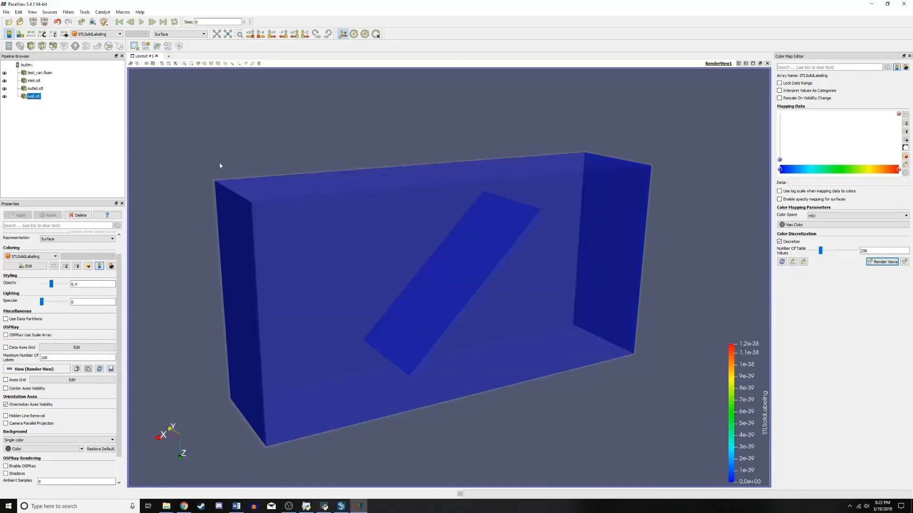
pyautogui.moveTo(220, 162); pyautogui.dragTo(198, 127)
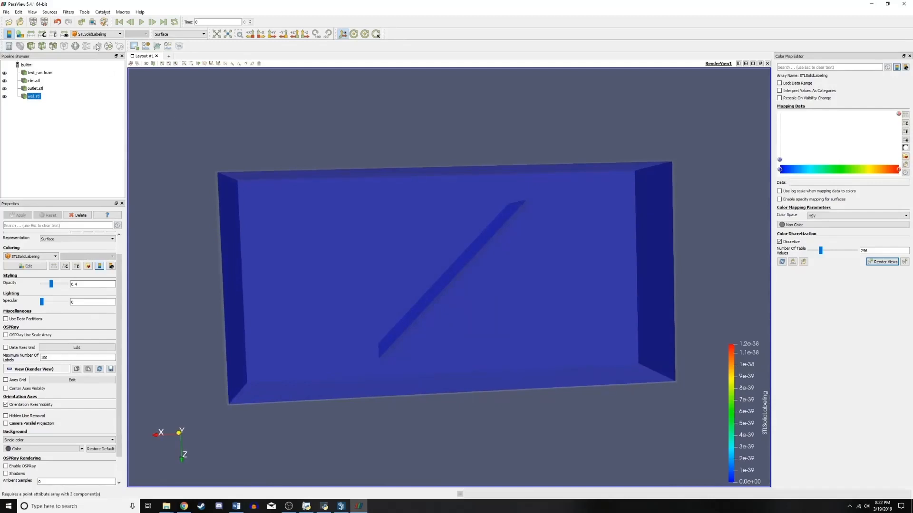
# - Add a Sphere source to the scene with its default settings
pyautogui.click(47, 13)
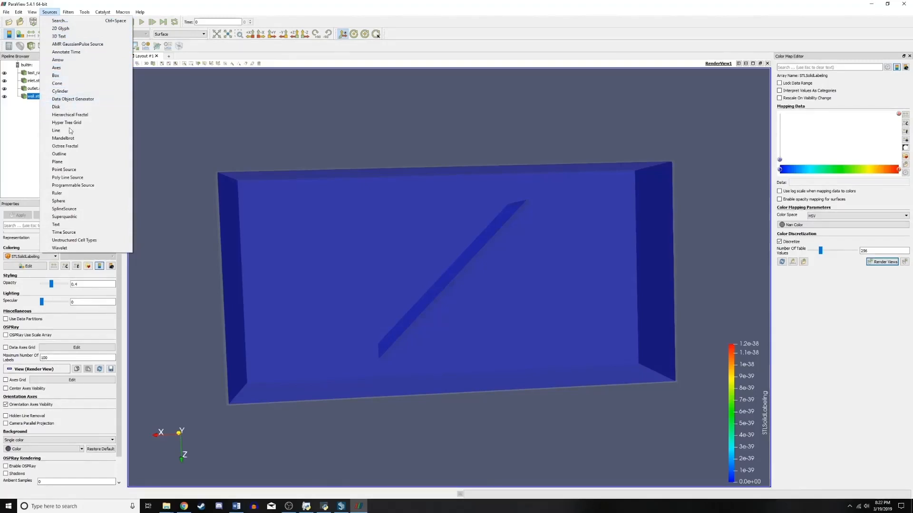
pyautogui.click(65, 203)
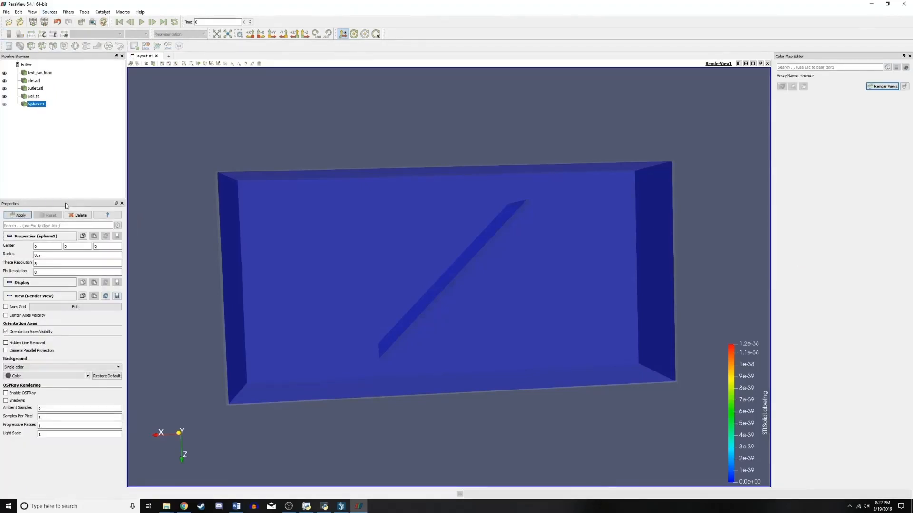
pyautogui.click(21, 215)
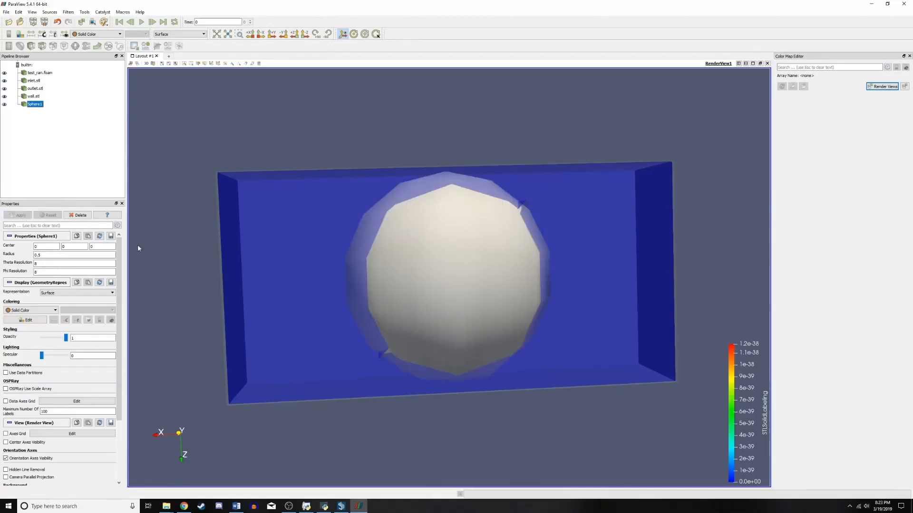
# - Shrink the sphere by setting its radius to 0.05
pyautogui.click(78, 247)
pyautogui.moveTo(395, 141); pyautogui.dragTo(433, 241)
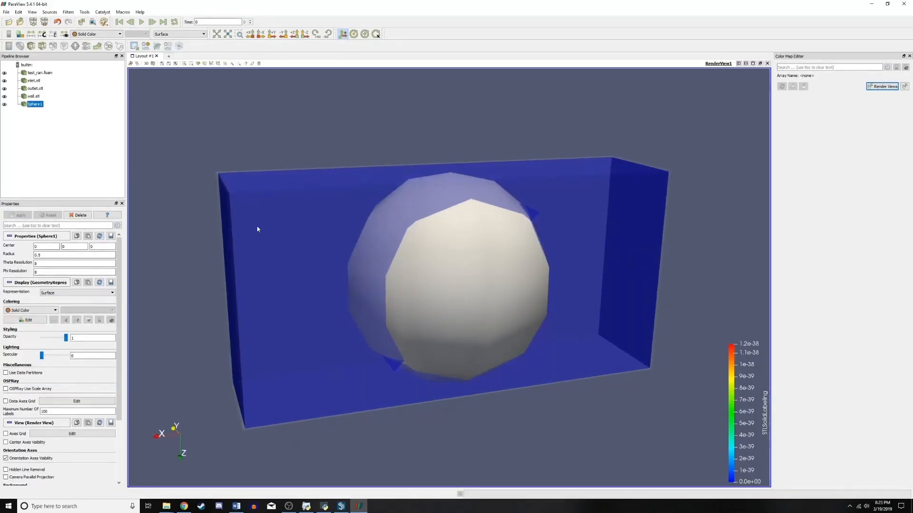
pyautogui.moveTo(256, 228); pyautogui.dragTo(466, 199)
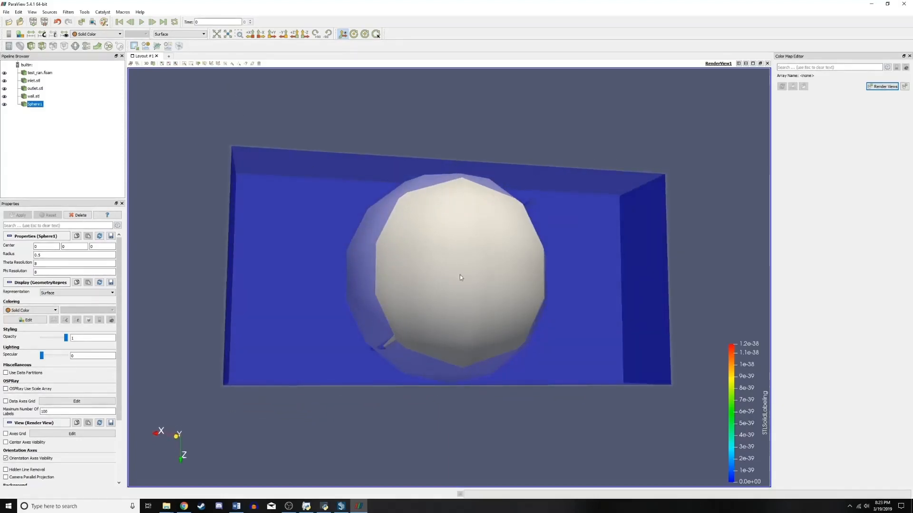
pyautogui.click(41, 255)
pyautogui.write('0')
pyautogui.click(24, 217)
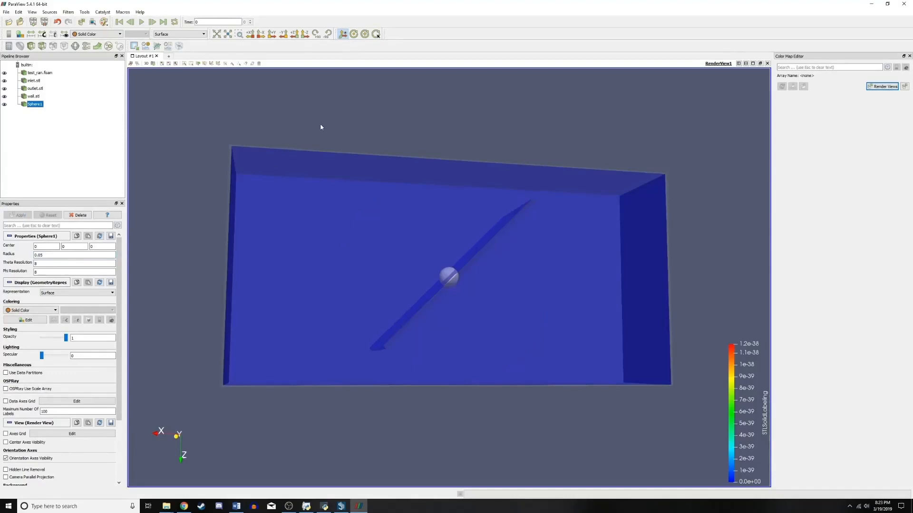
# - Offset the sphere from the damper plate by setting its center X coordinate to 0.2
pyautogui.moveTo(369, 102); pyautogui.dragTo(467, 315)
pyautogui.moveTo(253, 157); pyautogui.dragTo(358, 106)
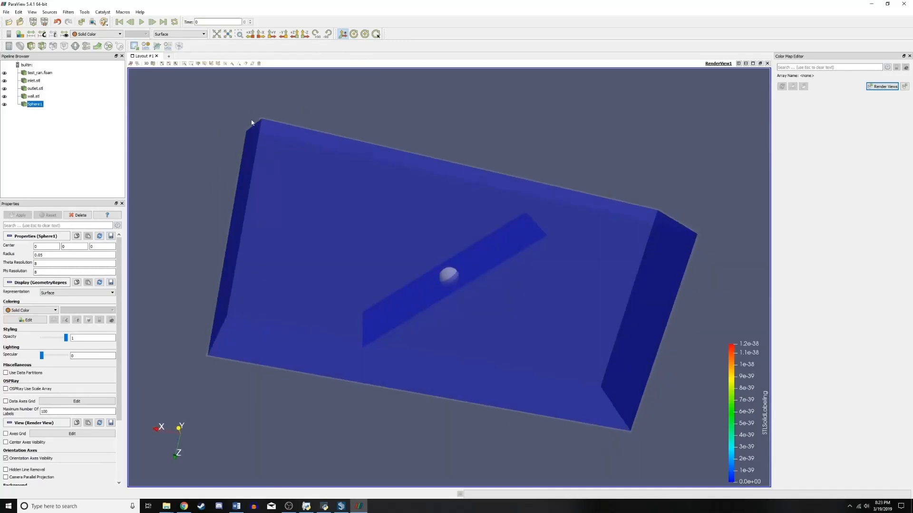
pyautogui.moveTo(252, 123); pyautogui.dragTo(260, 107)
pyautogui.moveTo(422, 104); pyautogui.dragTo(273, 155)
pyautogui.click(45, 247)
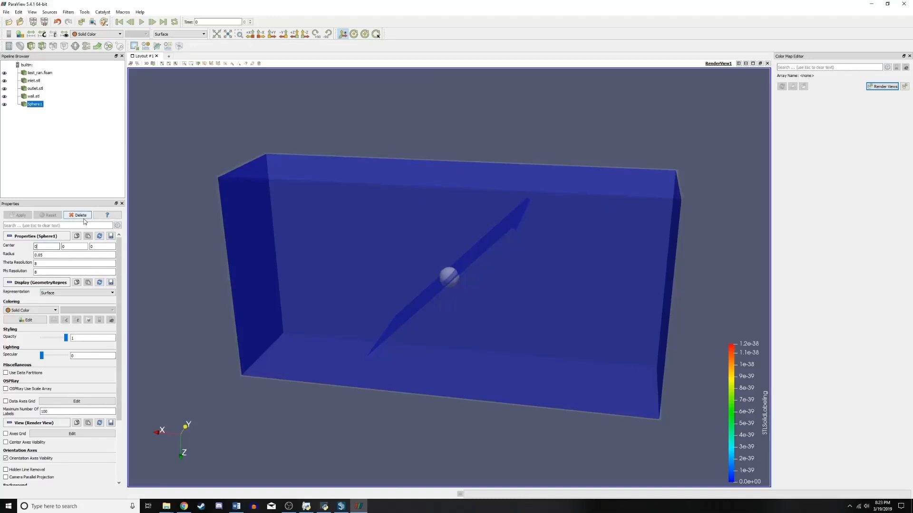
pyautogui.write('.2')
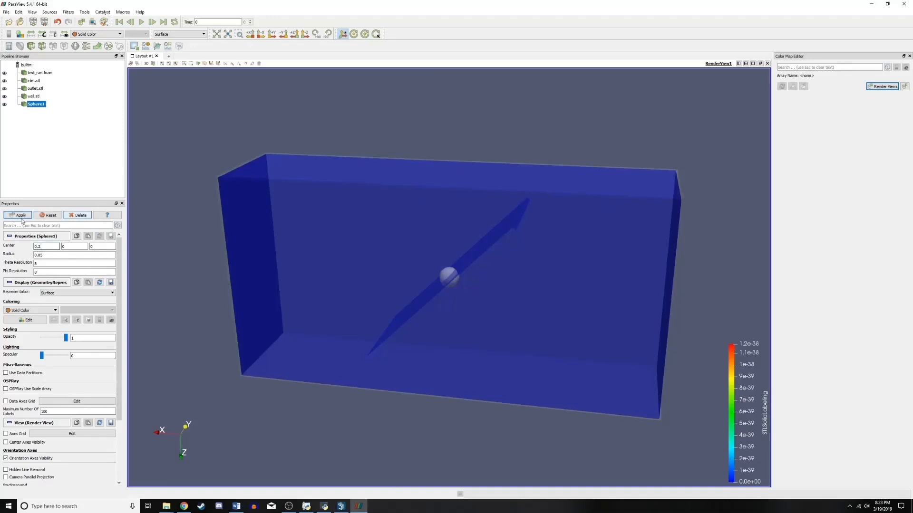
pyautogui.click(20, 220)
# - Examine from several angles whether the sphere lies inside the duct and clear of the damper plate
pyautogui.moveTo(418, 81); pyautogui.dragTo(501, 95)
pyautogui.moveTo(472, 193); pyautogui.dragTo(408, 138)
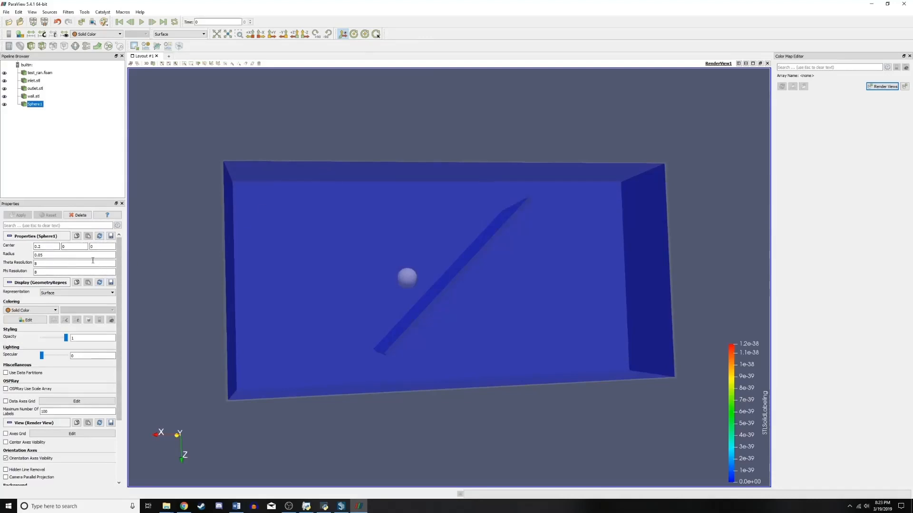
pyautogui.moveTo(245, 161); pyautogui.dragTo(312, 191)
pyautogui.moveTo(357, 239); pyautogui.dragTo(426, 169)
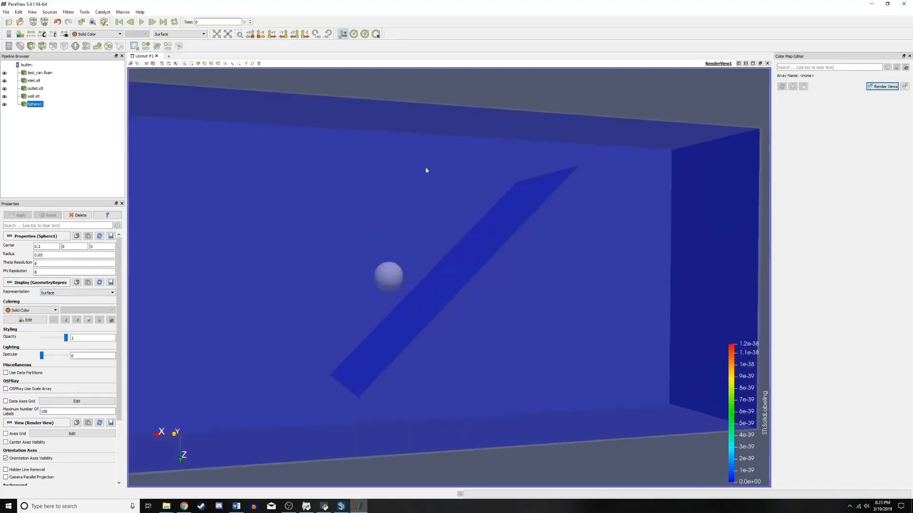
pyautogui.moveTo(480, 104); pyautogui.dragTo(405, 228)
pyautogui.scroll(3, 406, 225)
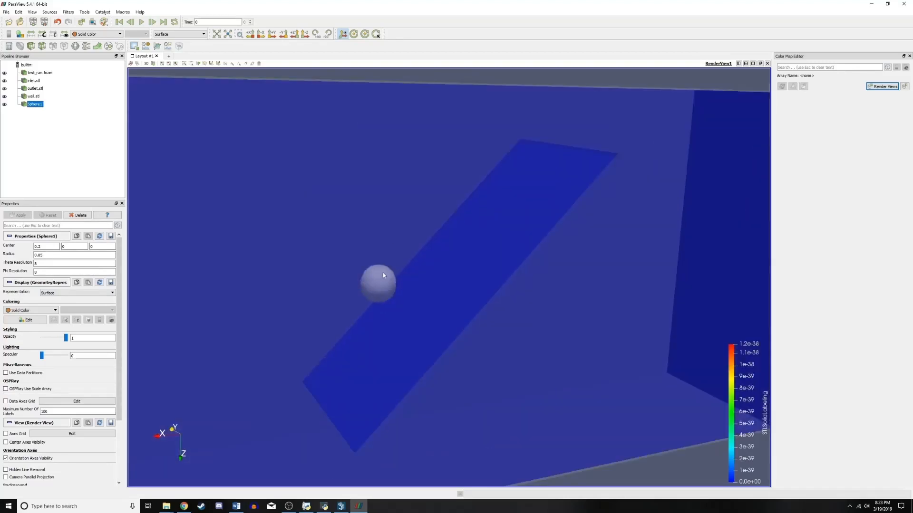
pyautogui.moveTo(333, 285); pyautogui.dragTo(358, 220)
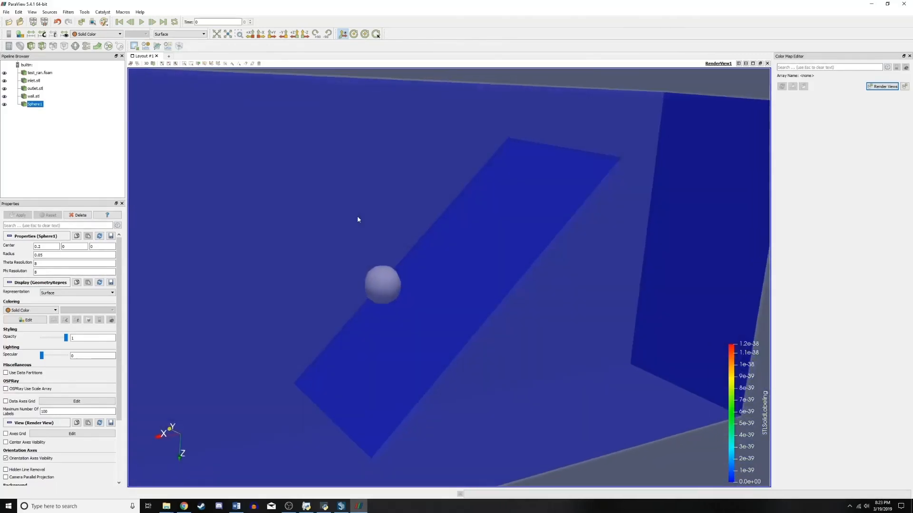
pyautogui.moveTo(420, 182); pyautogui.dragTo(410, 194)
pyautogui.moveTo(350, 225); pyautogui.dragTo(409, 220)
pyautogui.moveTo(360, 244); pyautogui.dragTo(353, 224)
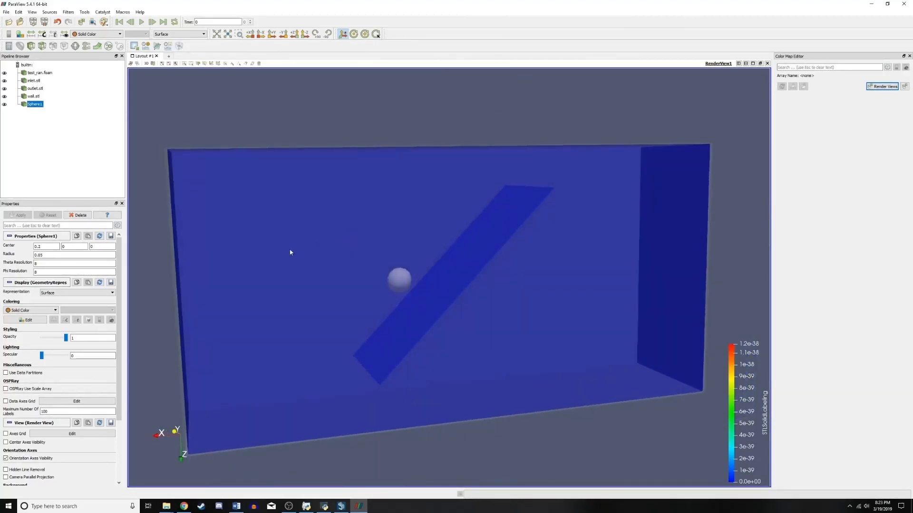
# - Open the snappyHexMeshDict file from the system folder of test_ran in Notepad2
pyautogui.moveTo(166, 506)
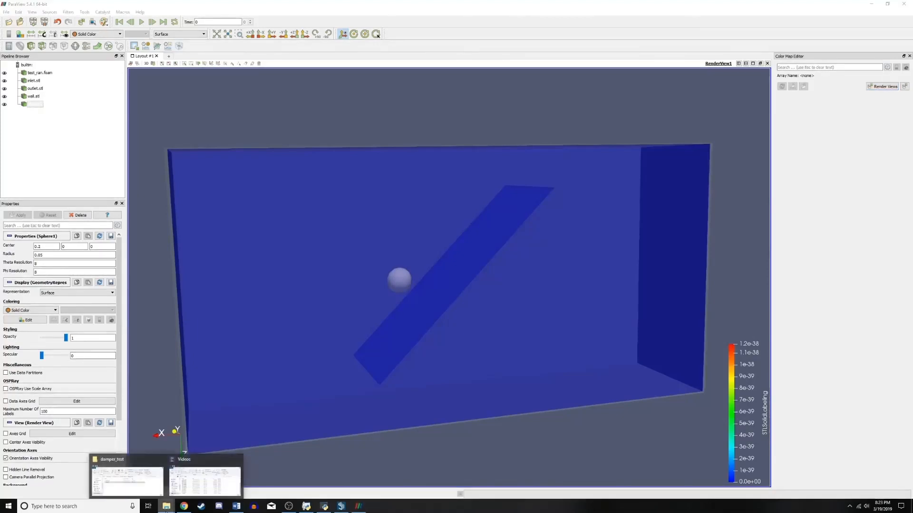
pyautogui.click(127, 476)
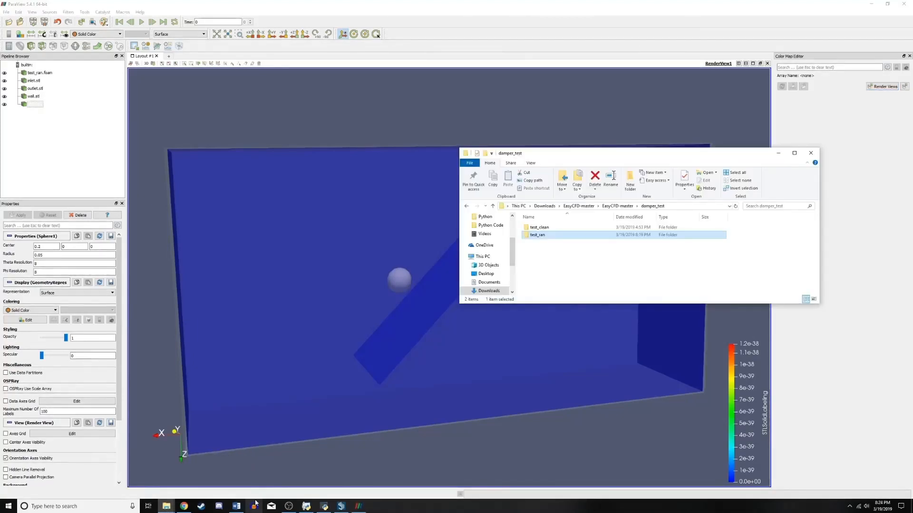
pyautogui.doubleClick(565, 236)
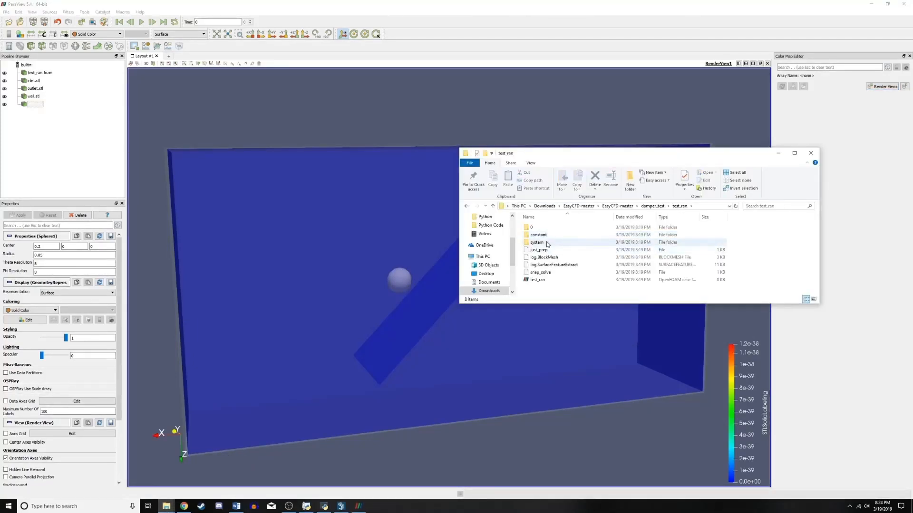
pyautogui.doubleClick(547, 243)
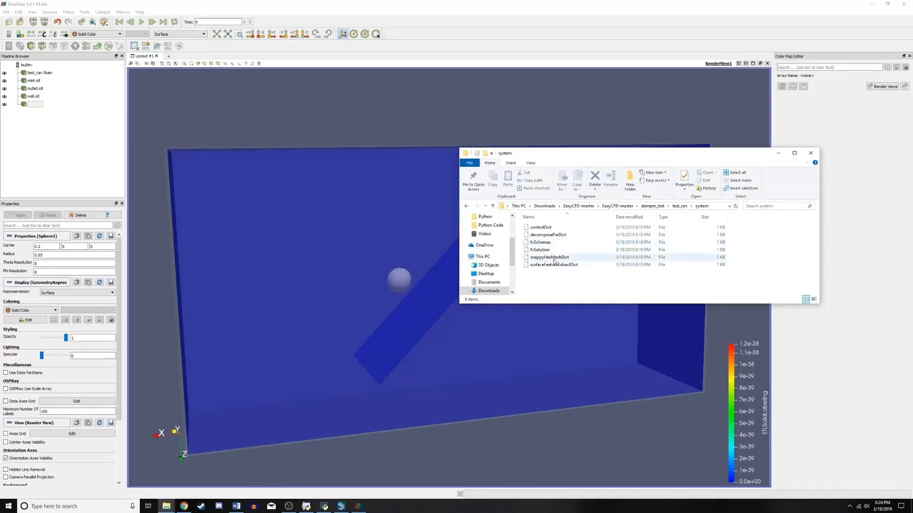
pyautogui.click(557, 258)
pyautogui.rightClick(558, 259)
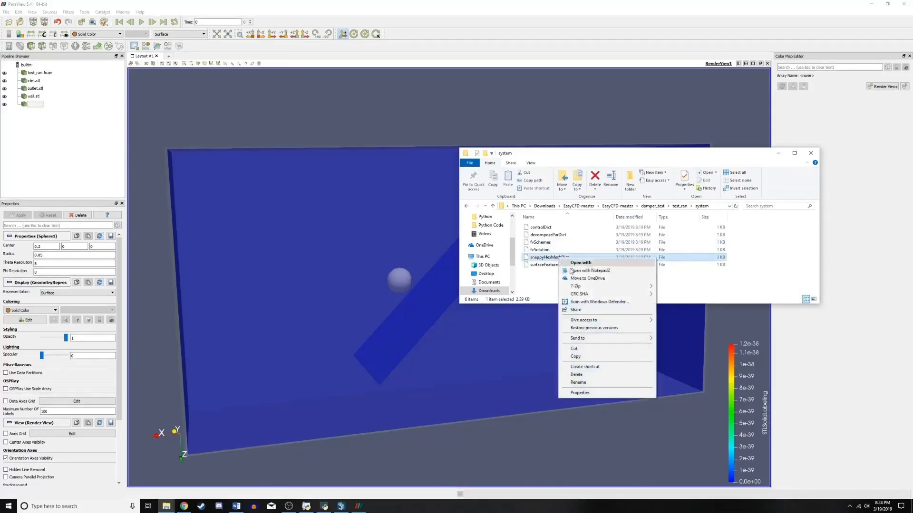
pyautogui.click(572, 270)
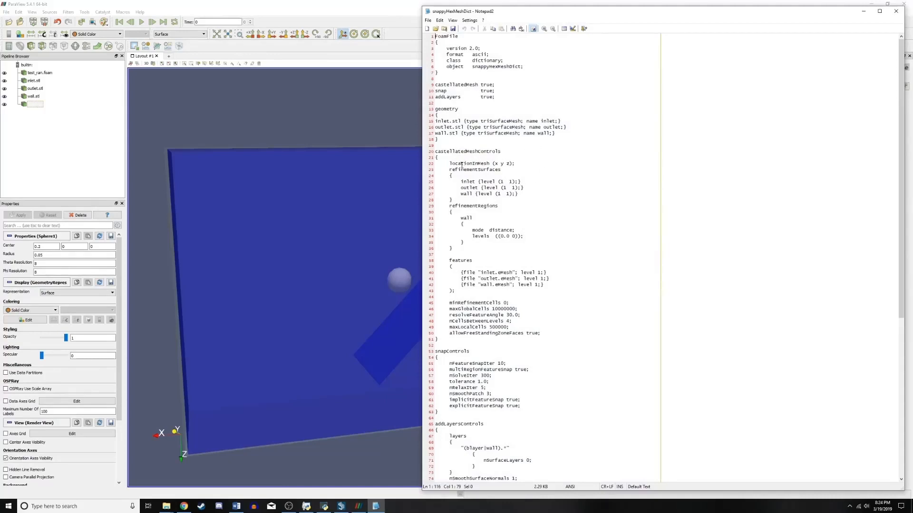
# - Set locationInMesh to (0.2 0 0) in castellatedMeshControls, then save and close the file
pyautogui.moveTo(450, 163); pyautogui.dragTo(514, 163)
pyautogui.click(497, 163)
pyautogui.hotkey('shift', 'Left')
pyautogui.write('0.2')
pyautogui.rightClick(510, 164)
pyautogui.press('Escape')
pyautogui.moveTo(509, 165); pyautogui.dragTo(517, 165)
pyautogui.write('0')
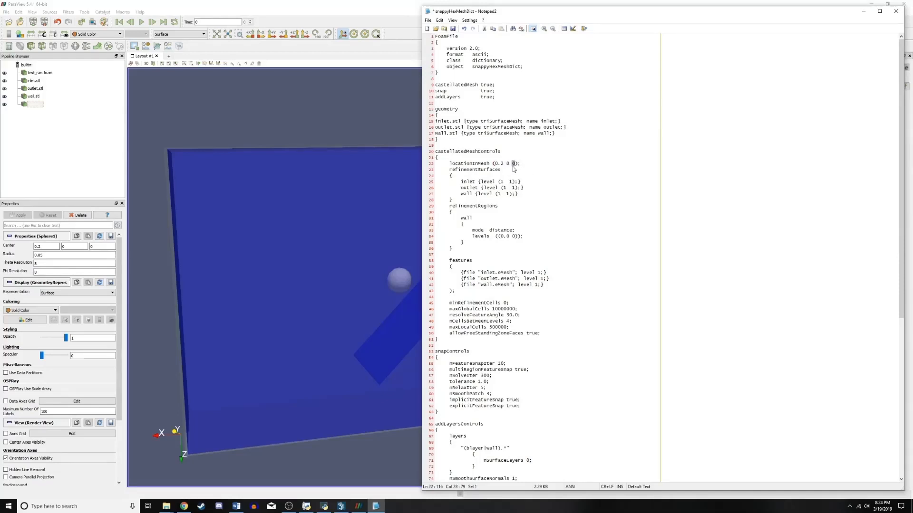
pyautogui.click(453, 29)
pyautogui.click(896, 11)
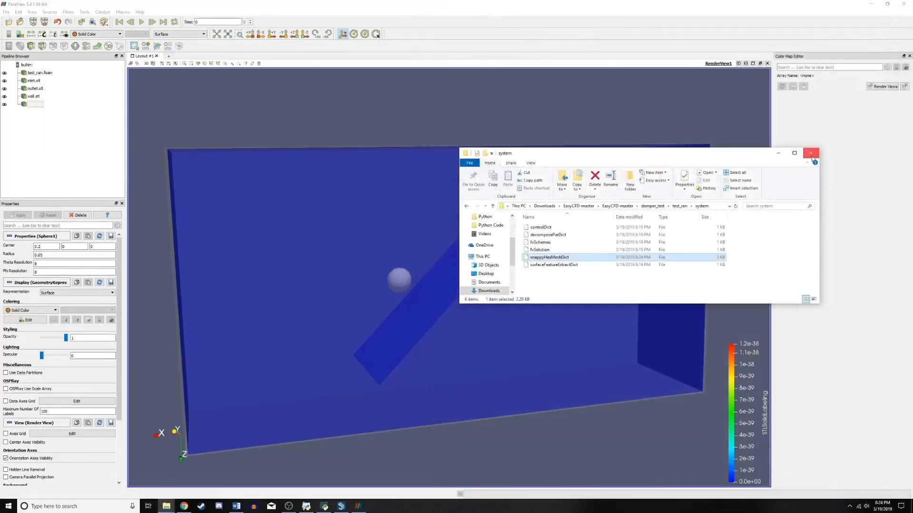
# - Close the system folder and ParaView, then run ./snap_solve in the OpenFOAM terminal for the test_ran case
pyautogui.click(810, 156)
pyautogui.click(909, 4)
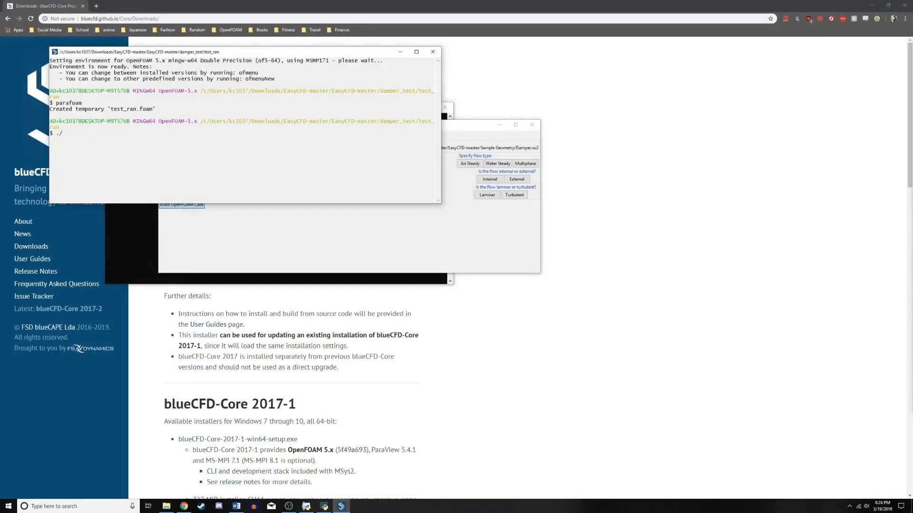
pyautogui.write('snap_solve')
# - In a new File Explorer window, browse through Downloads, EasyCFD-master and damper_test to the processor0 folder of test_ran
pyautogui.click(167, 508)
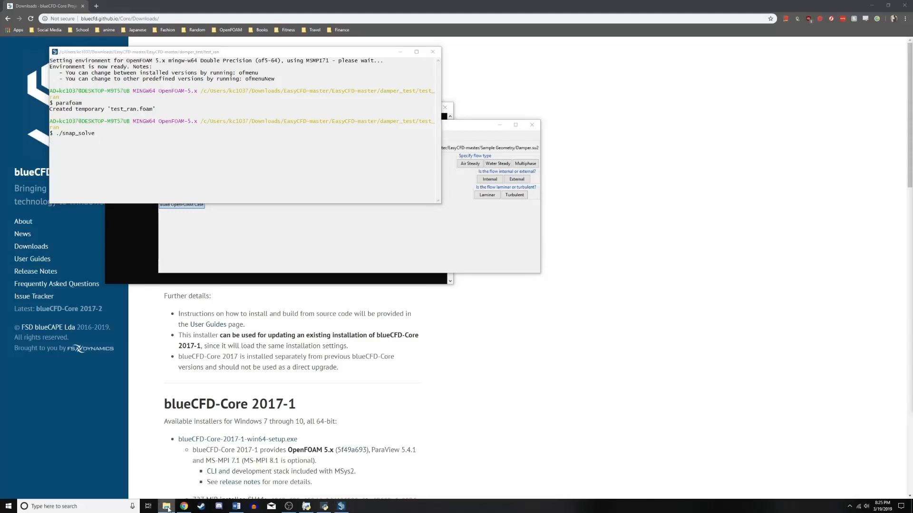
pyautogui.rightClick(168, 507)
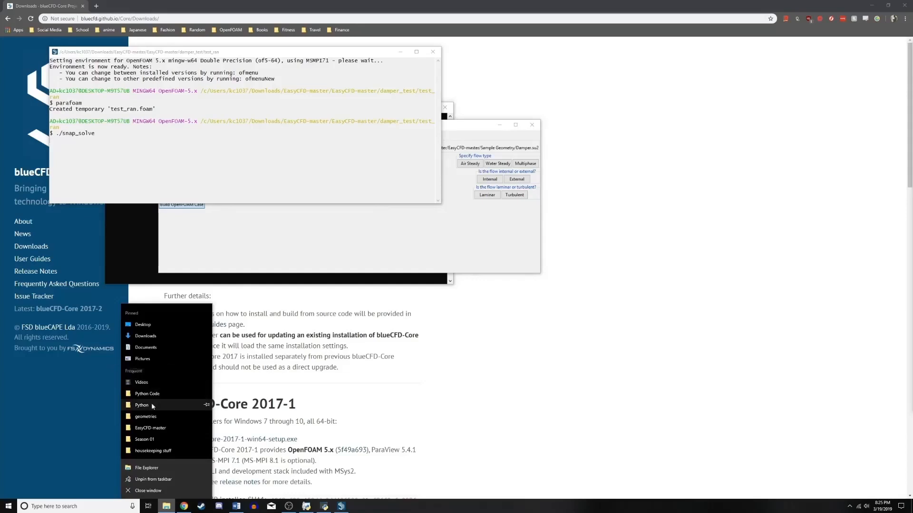
pyautogui.click(156, 467)
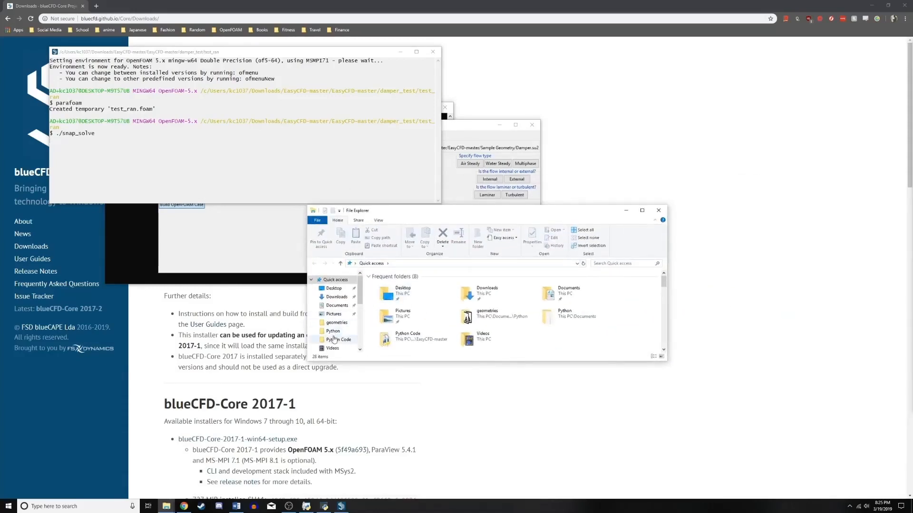
pyautogui.click(340, 297)
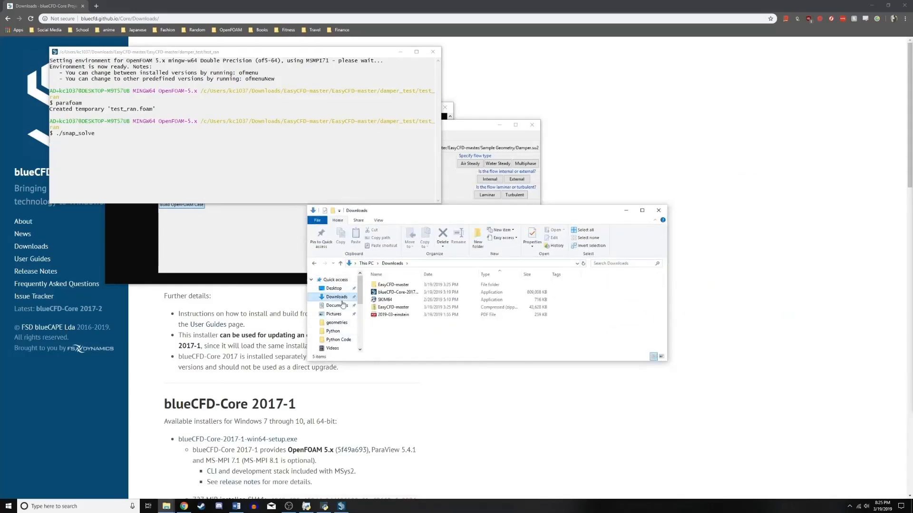
pyautogui.doubleClick(404, 286)
pyautogui.doubleClick(404, 286)
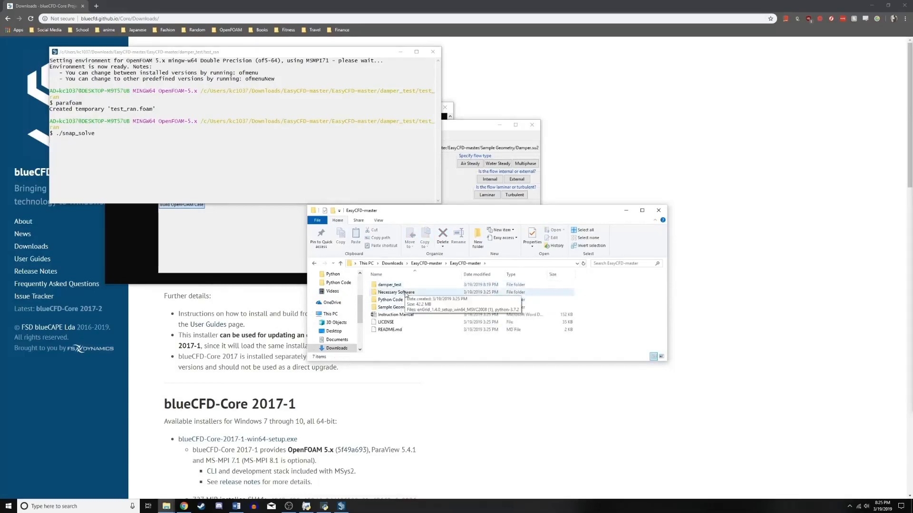
pyautogui.doubleClick(394, 285)
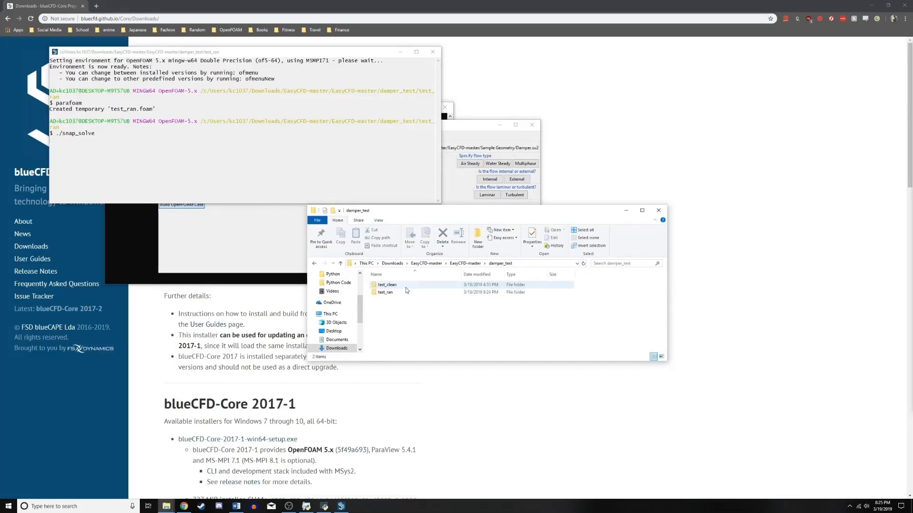
pyautogui.doubleClick(403, 292)
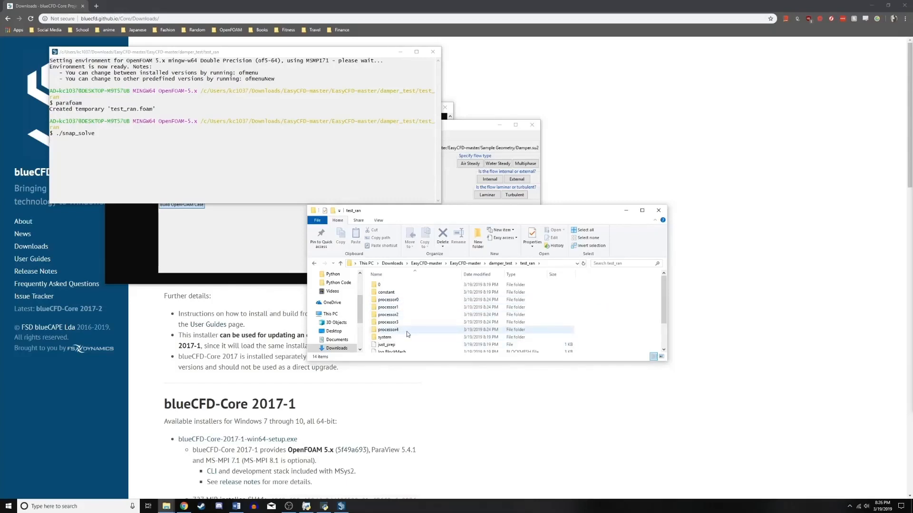
pyautogui.doubleClick(399, 300)
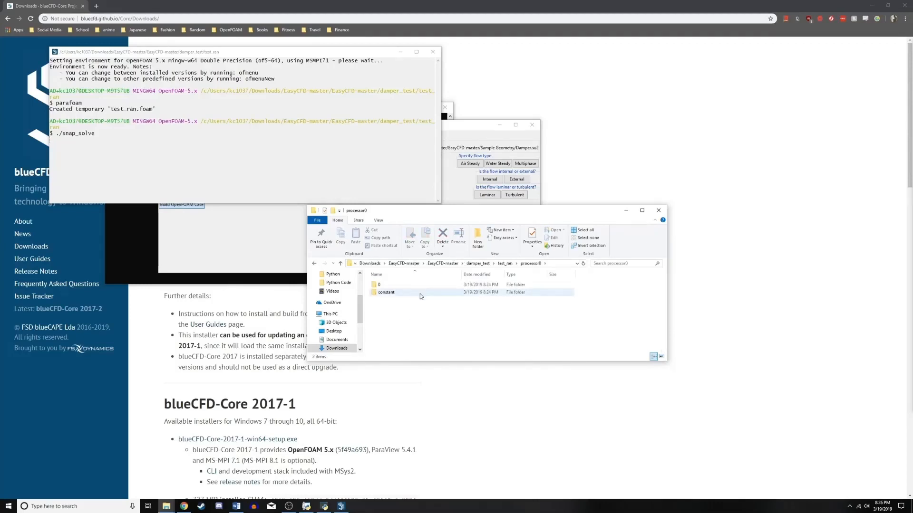
# - Go back up from processor0 to damper_test and reopen the test_ran folder to check its contents
pyautogui.doubleClick(420, 294)
pyautogui.click(501, 265)
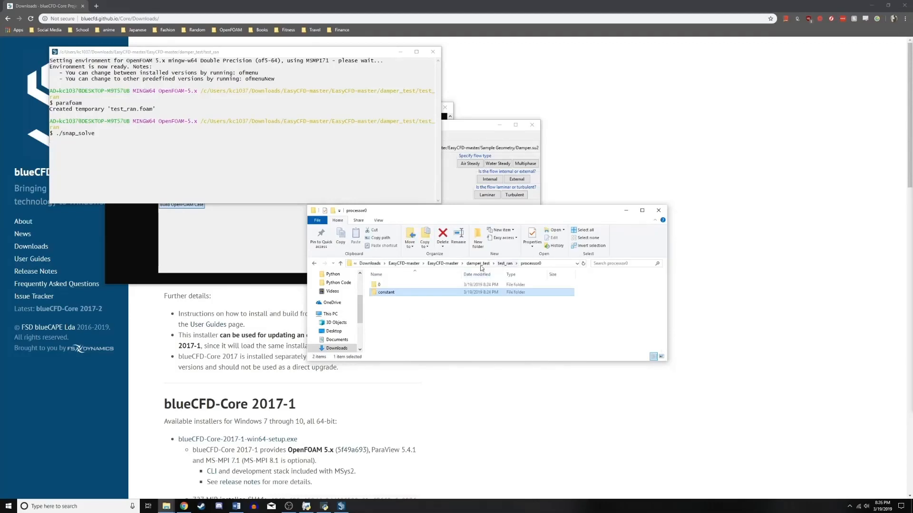
pyautogui.click(479, 264)
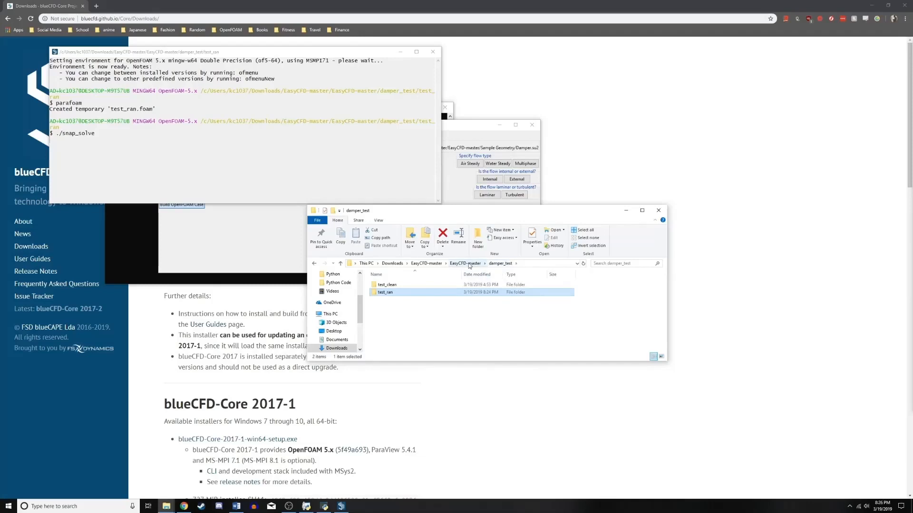
pyautogui.doubleClick(417, 293)
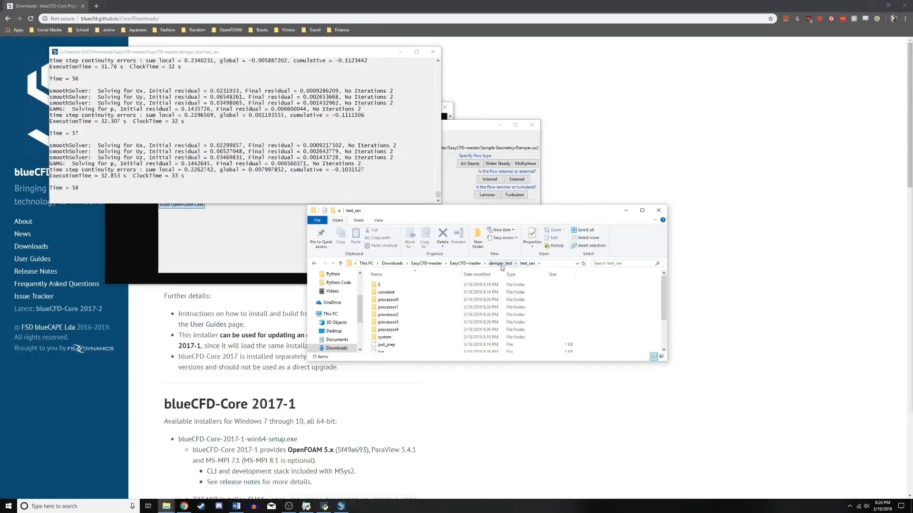
pyautogui.click(500, 264)
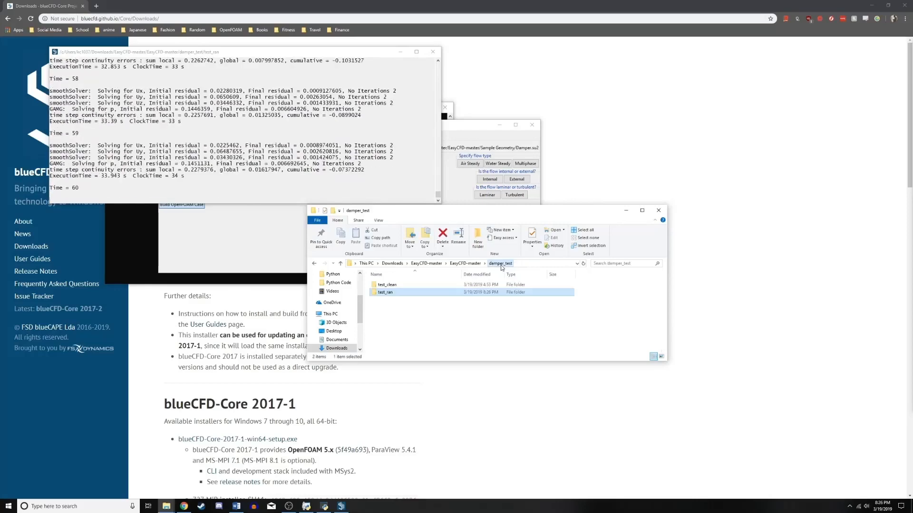
pyautogui.doubleClick(399, 293)
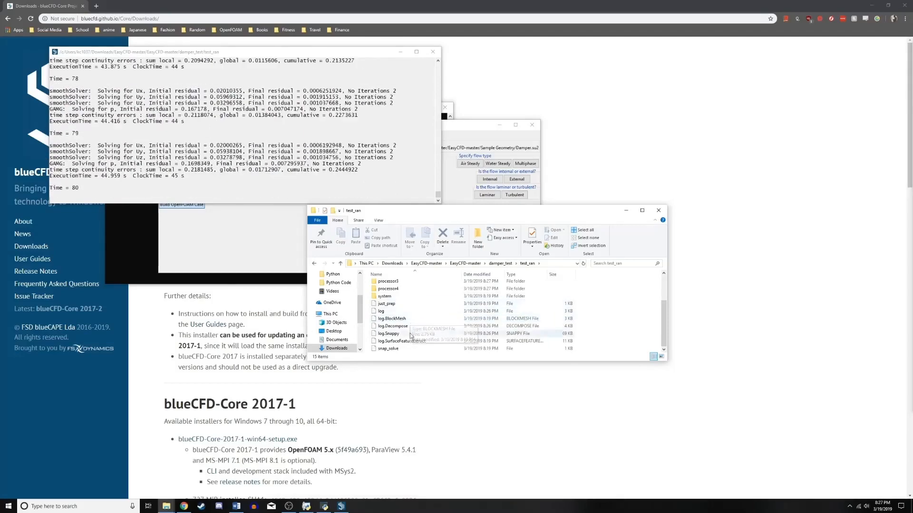
# - Open log.BlockMesh from test_ran in Notepad2, look through the block mesh log, and close it
pyautogui.rightClick(412, 318)
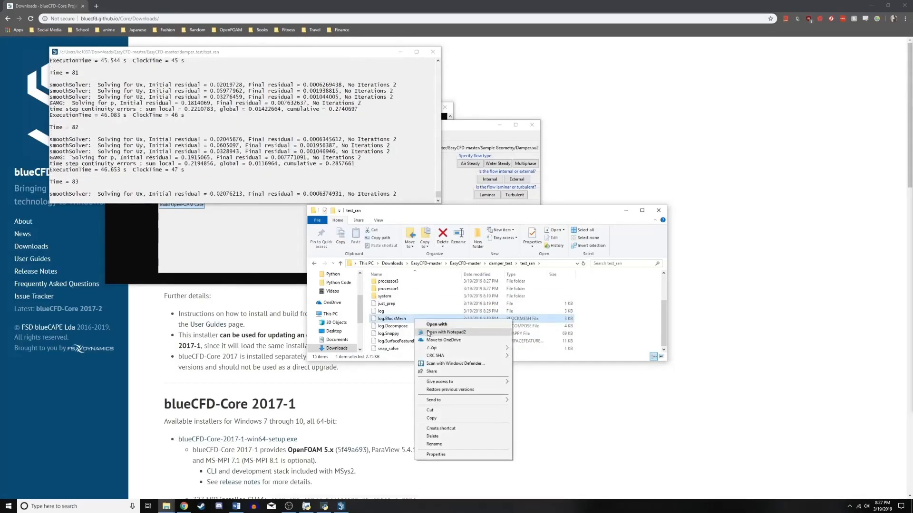
pyautogui.click(426, 333)
pyautogui.scroll(-2, 505, 141)
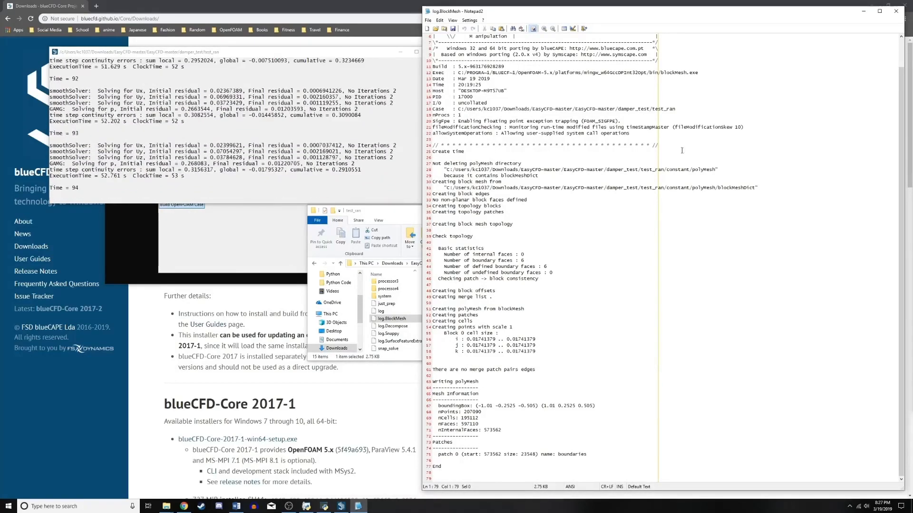
pyautogui.click(896, 11)
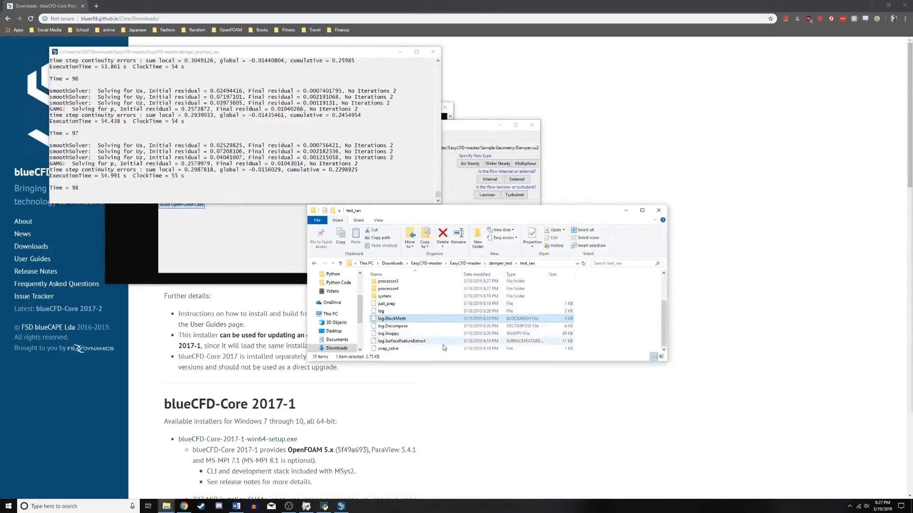
# - Open the just_prep script in Notepad2, review its copy, surfaceFeatureExtract and blockMesh commands, and close it
pyautogui.rightClick(395, 305)
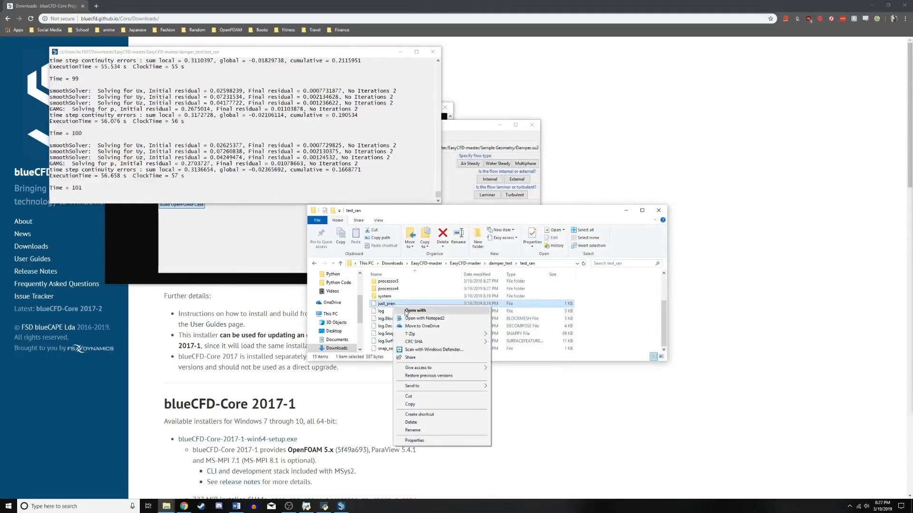
pyautogui.click(408, 320)
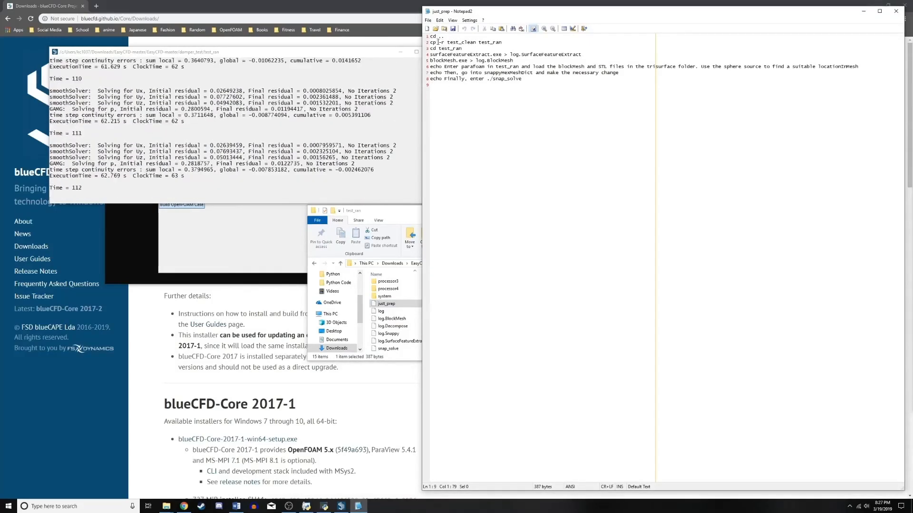
pyautogui.click(460, 43)
pyautogui.moveTo(461, 43); pyautogui.dragTo(510, 55)
pyautogui.click(495, 43)
pyautogui.moveTo(430, 60); pyautogui.dragTo(473, 60)
pyautogui.click(467, 94)
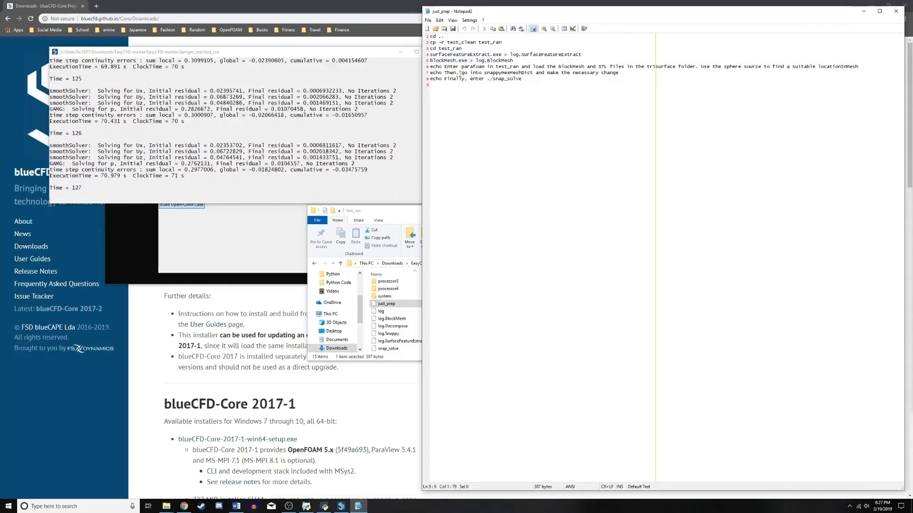
pyautogui.click(895, 11)
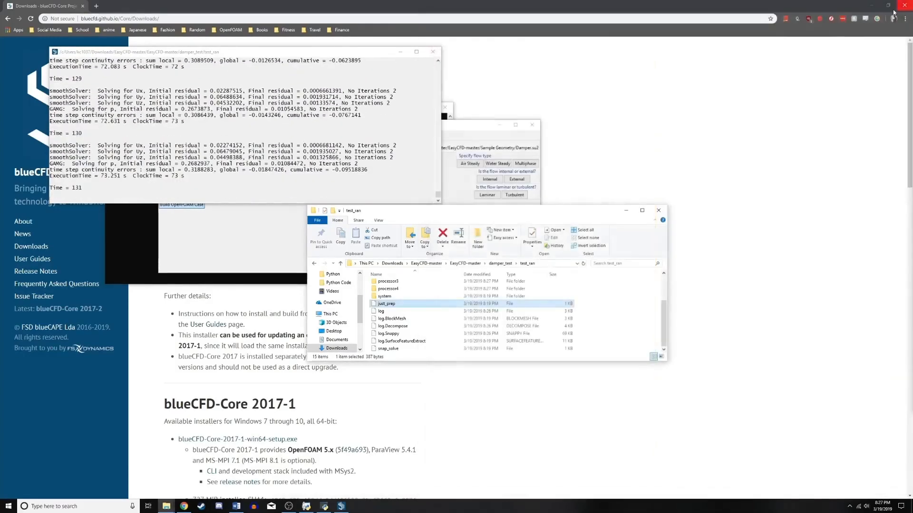
# - Open the snap_solve script in Notepad2 and review its decomposePar, snappyHexMesh and reconstructParMesh lines
pyautogui.click(396, 349)
pyautogui.rightClick(396, 349)
pyautogui.click(412, 360)
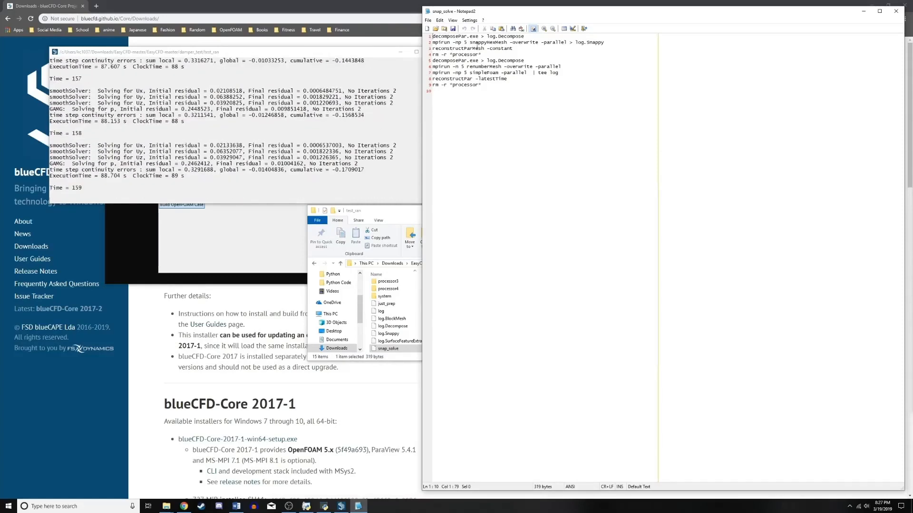
pyautogui.moveTo(475, 43); pyautogui.dragTo(501, 43)
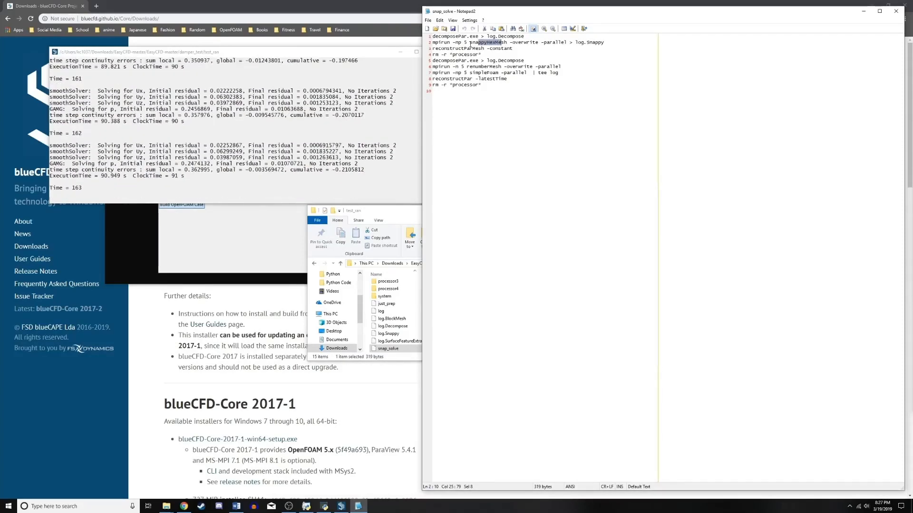
pyautogui.click(470, 43)
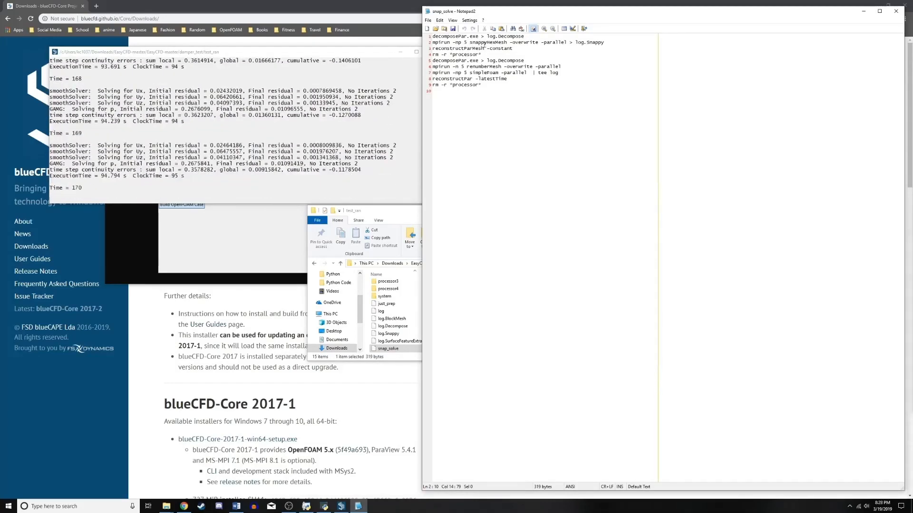
pyautogui.moveTo(482, 42); pyautogui.dragTo(498, 43)
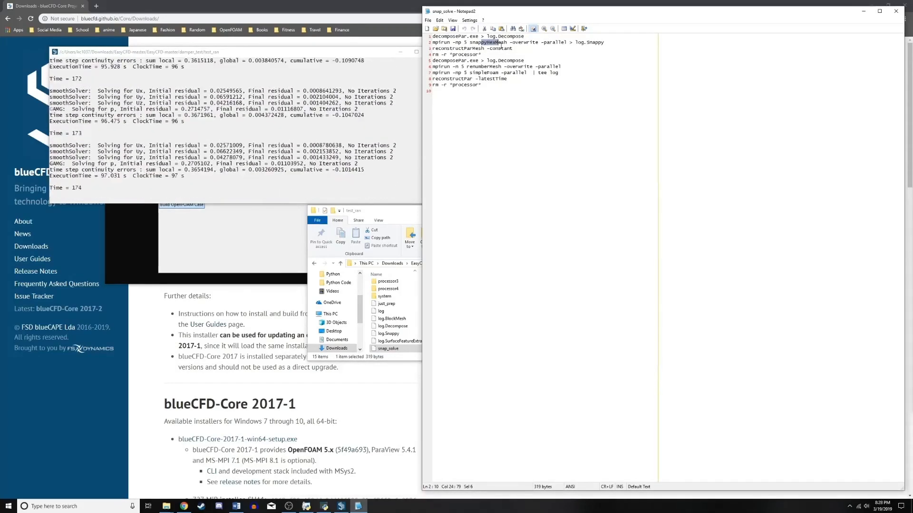
pyautogui.click(501, 44)
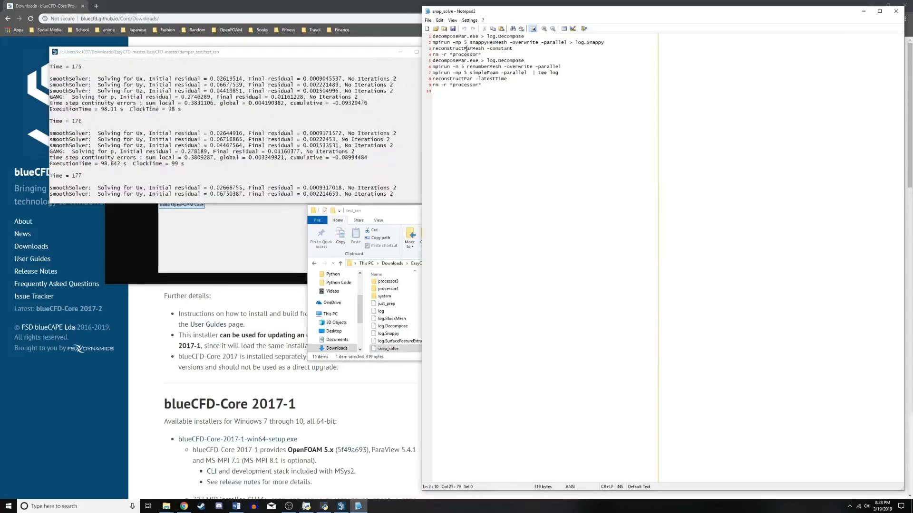
pyautogui.click(439, 49)
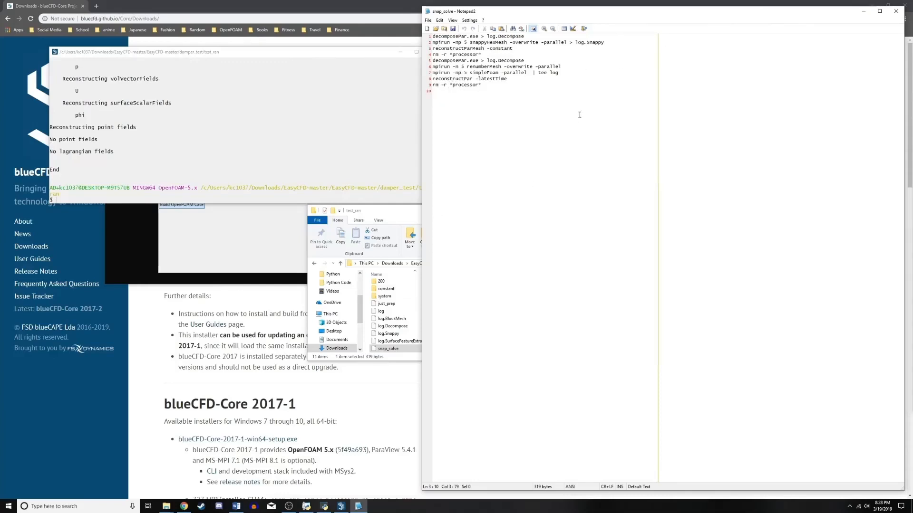
# - Run parafoam in the OpenFOAM terminal for test_ran, load test_ran.foam in ParaView, and inspect the duct's pressure field
pyautogui.click(386, 289)
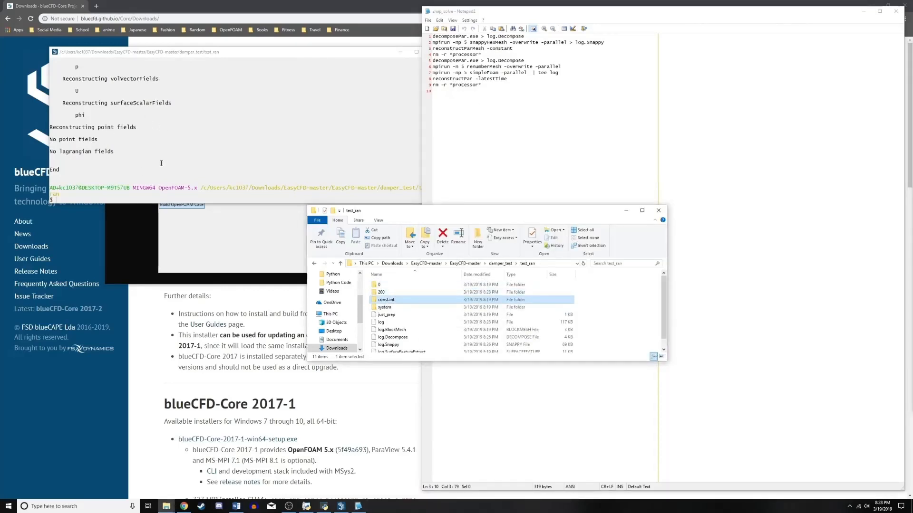
pyautogui.click(327, 154)
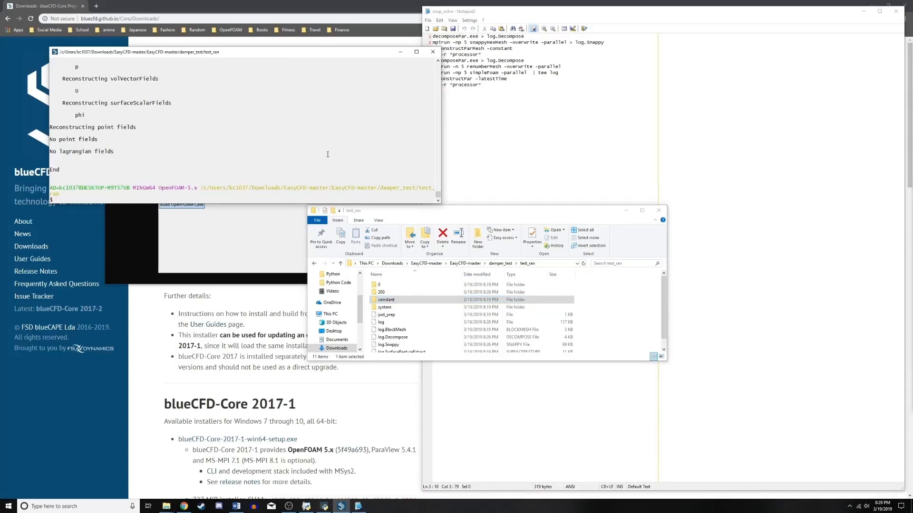
pyautogui.write('parafoam')
pyautogui.press('Return')
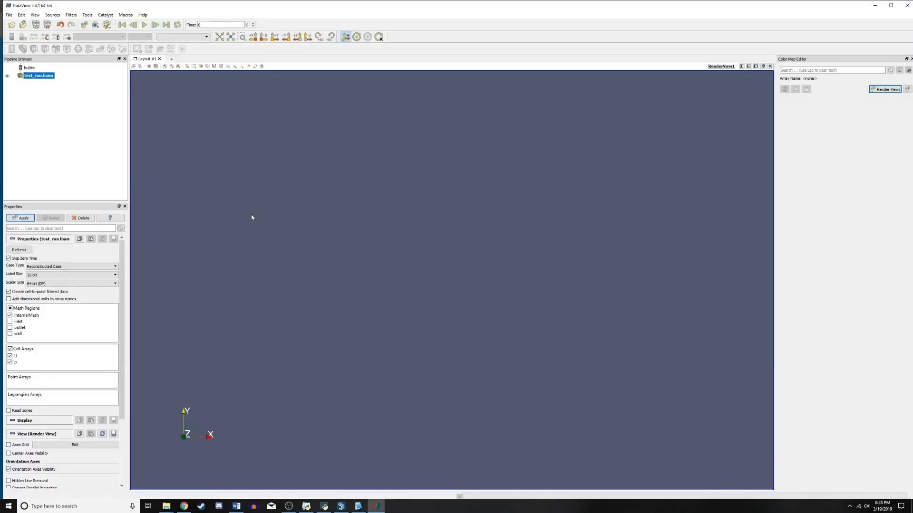
pyautogui.click(29, 218)
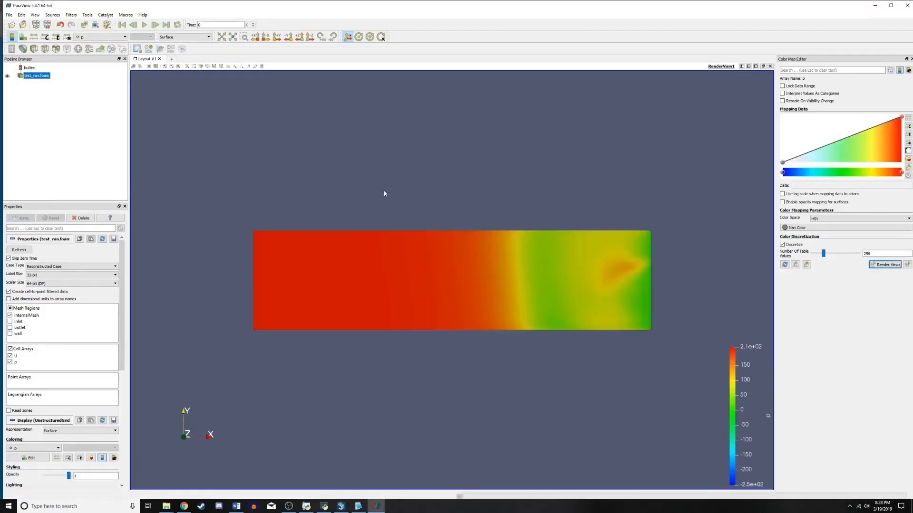
pyautogui.moveTo(383, 194); pyautogui.dragTo(469, 295)
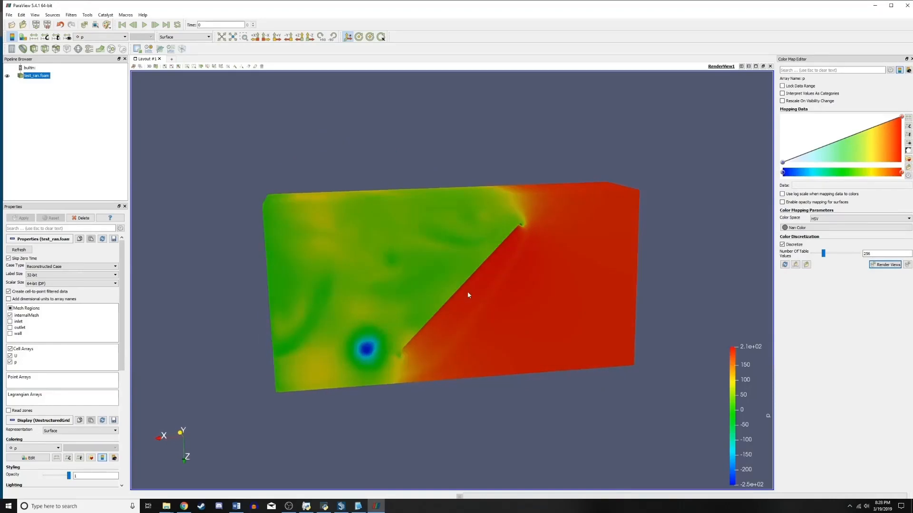
pyautogui.moveTo(383, 171); pyautogui.dragTo(409, 183)
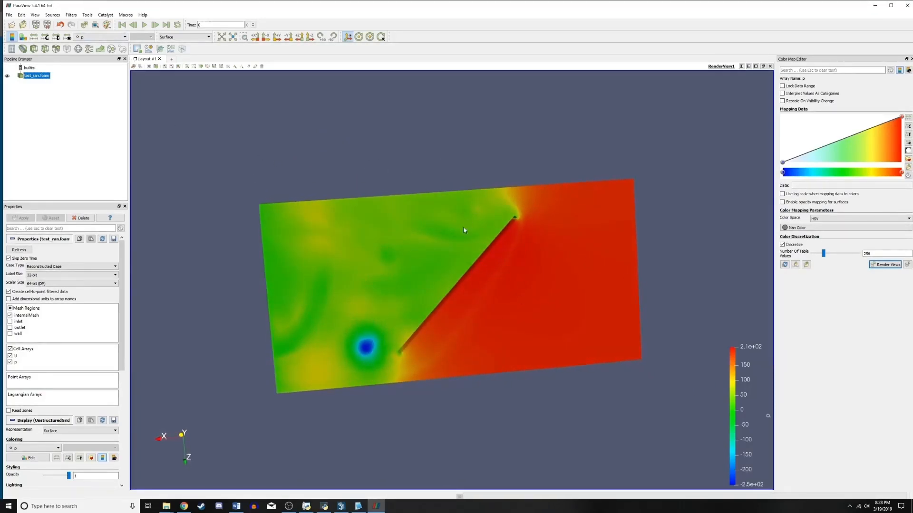
pyautogui.moveTo(463, 229); pyautogui.dragTo(417, 267)
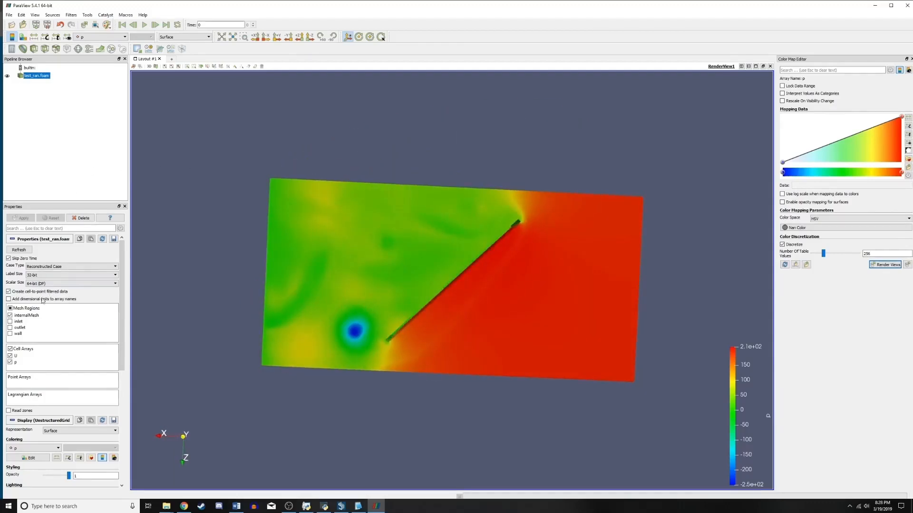
# - Display only the inlet mesh region of test_ran.foam by enabling inlet and disabling internalMesh
pyautogui.click(10, 321)
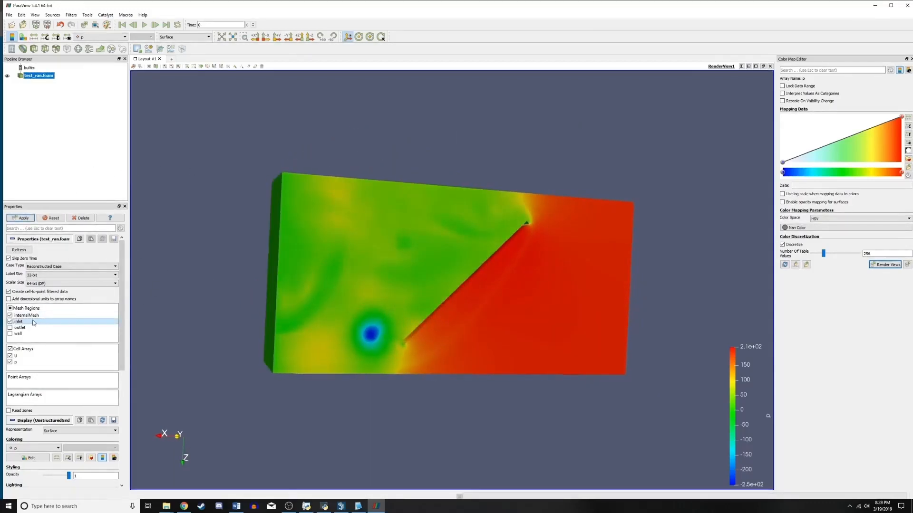
pyautogui.click(10, 315)
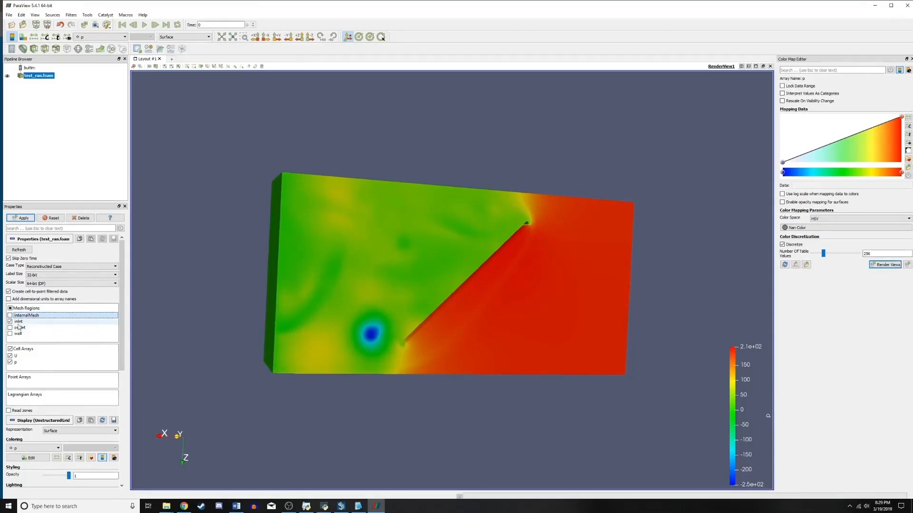
pyautogui.click(25, 221)
pyautogui.moveTo(315, 257); pyautogui.dragTo(509, 295)
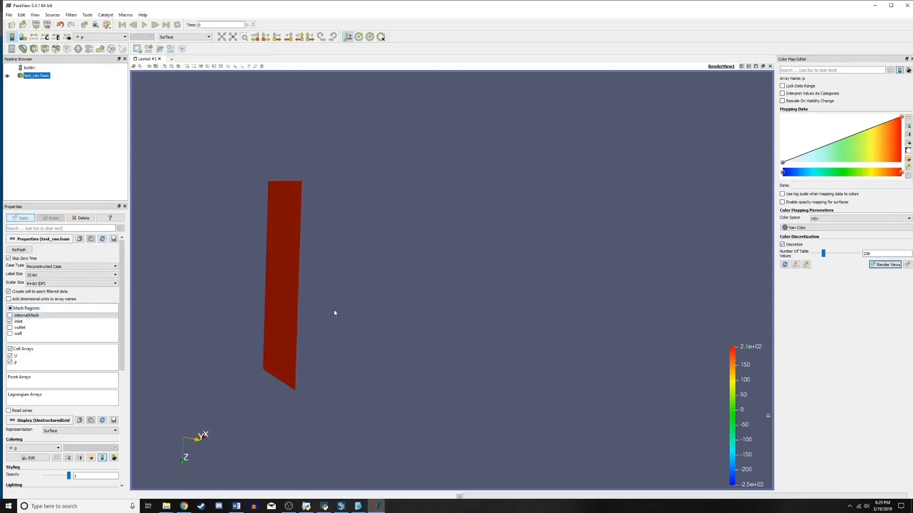
# - Re-enable the internalMesh region alongside inlet, apply it, and view the duct from the inlet side
pyautogui.click(10, 316)
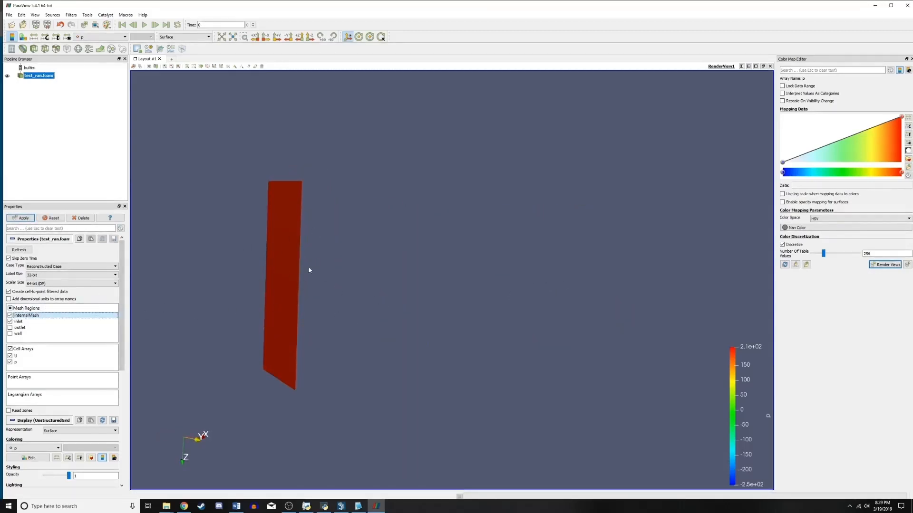
pyautogui.click(19, 218)
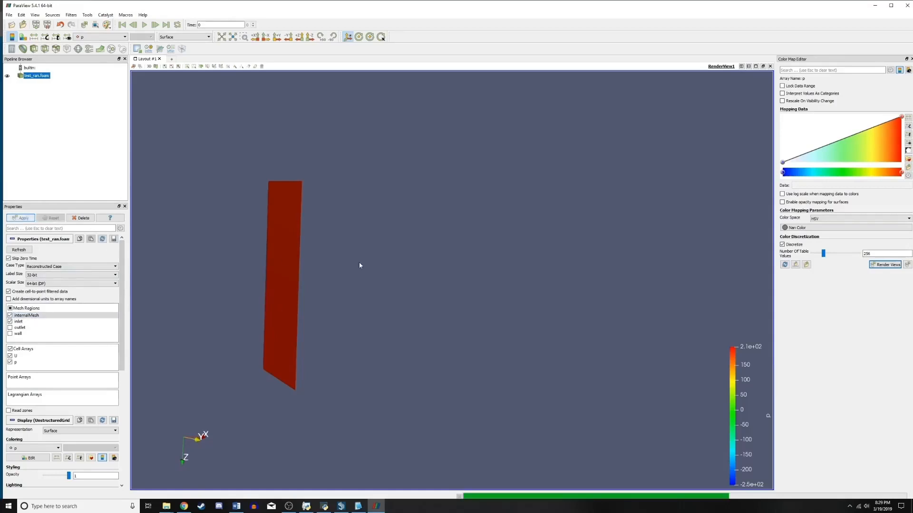
pyautogui.moveTo(361, 266); pyautogui.dragTo(487, 258)
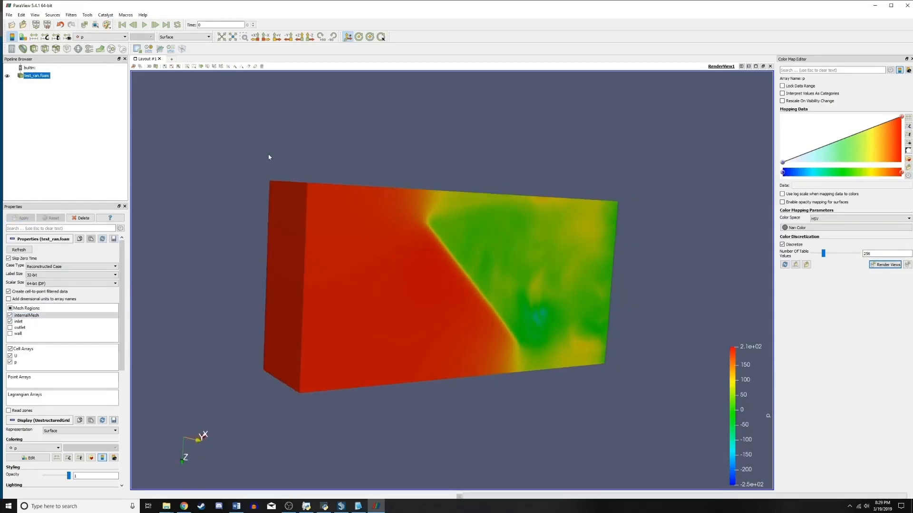
pyautogui.moveTo(268, 157); pyautogui.dragTo(287, 121)
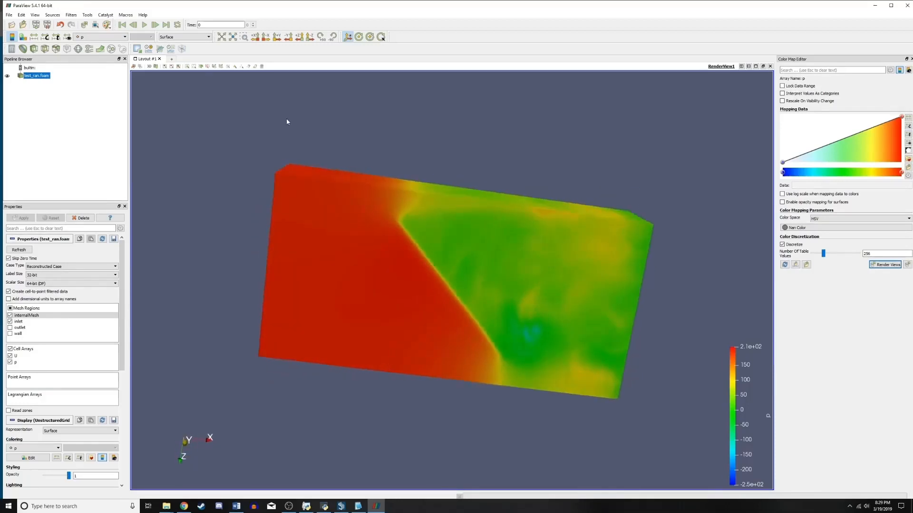
# - Add a Y-normal plane slice through the test_ran.foam duct at origin 0, 0, 0 and apply it
pyautogui.click(45, 50)
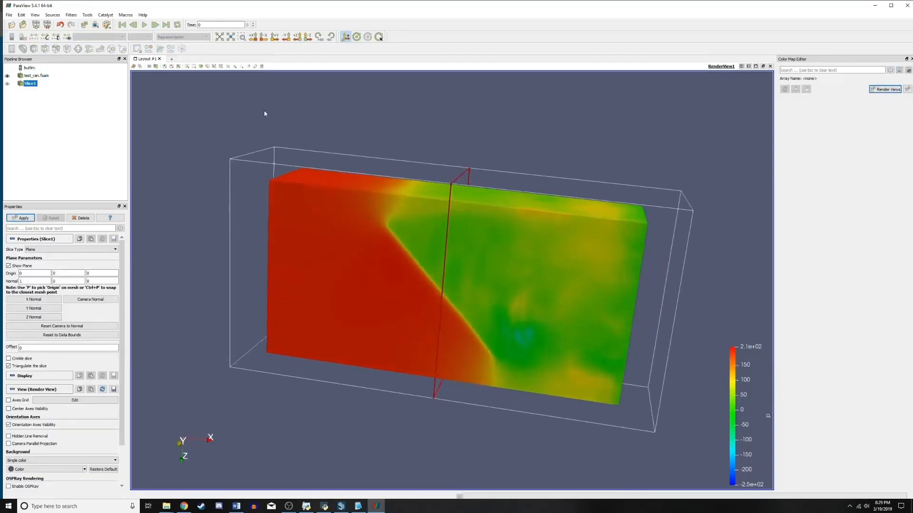
pyautogui.moveTo(265, 114); pyautogui.dragTo(173, 153)
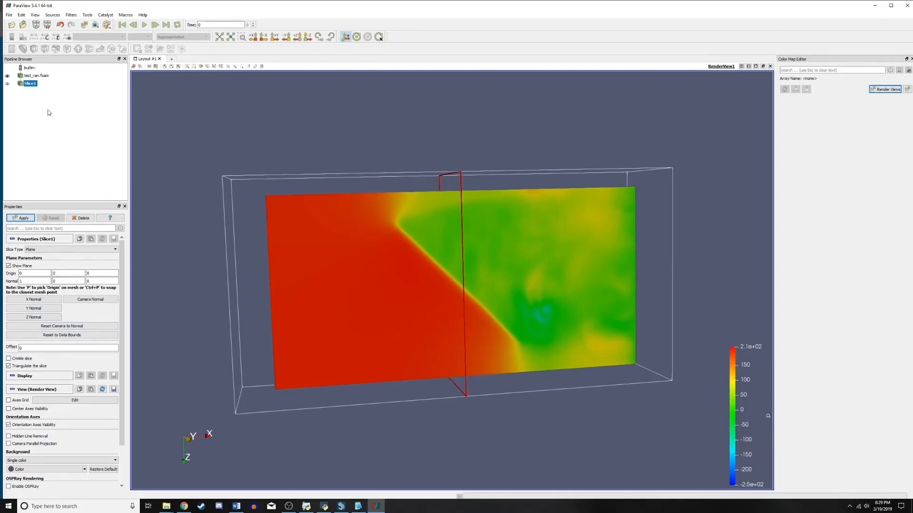
pyautogui.click(39, 309)
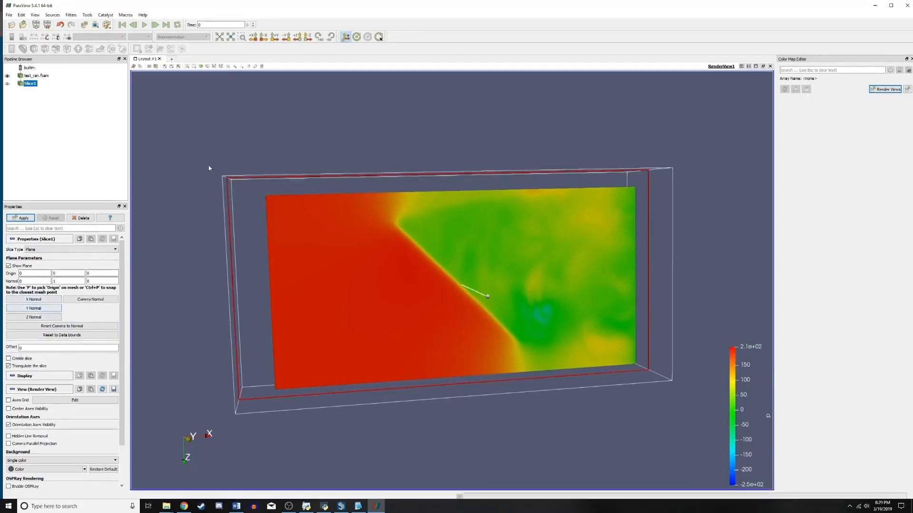
pyautogui.moveTo(210, 167); pyautogui.dragTo(216, 144)
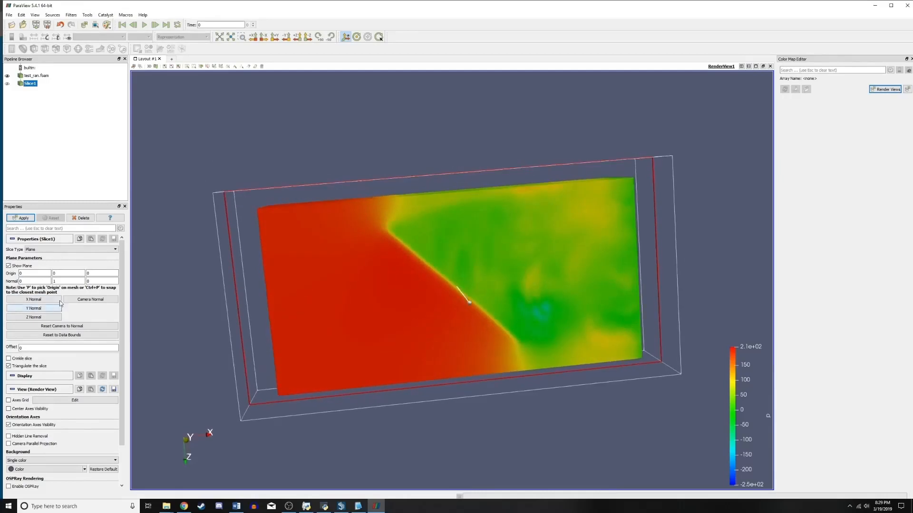
pyautogui.click(22, 219)
pyautogui.moveTo(208, 202); pyautogui.dragTo(289, 146)
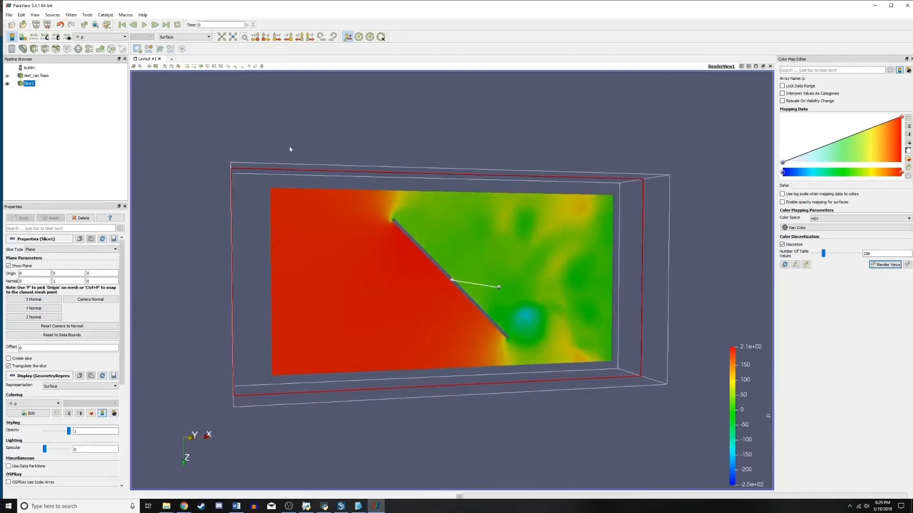
# - Colour the slice by the cell-based p array and examine the pressure around both ends of the damper plate
pyautogui.click(91, 38)
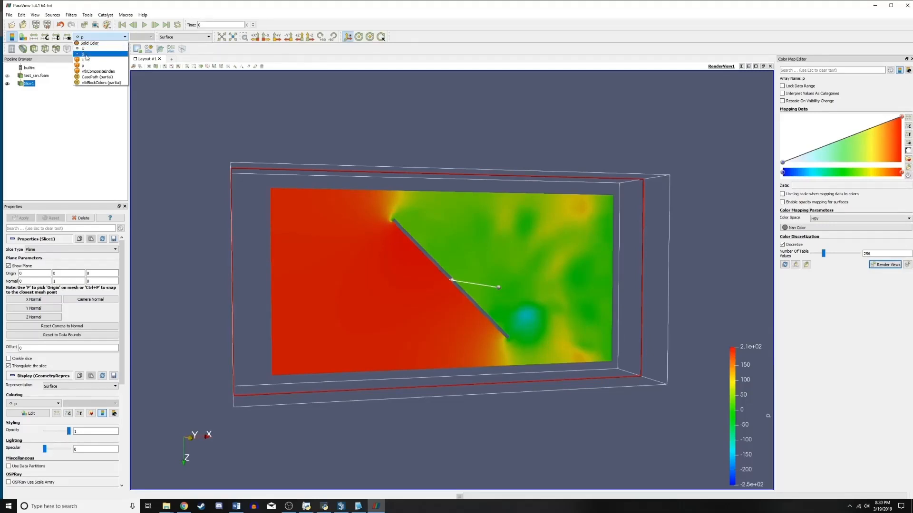
pyautogui.click(86, 65)
pyautogui.scroll(4, 386, 204)
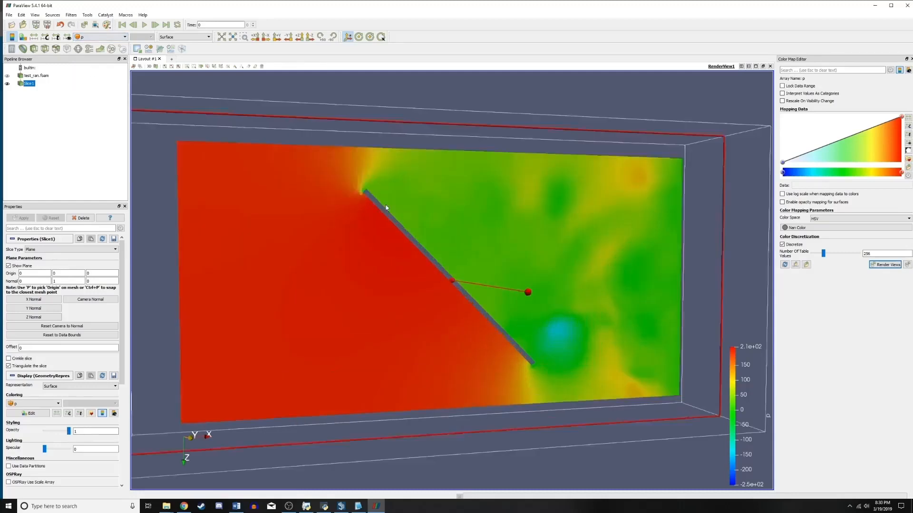
pyautogui.scroll(3, 386, 204)
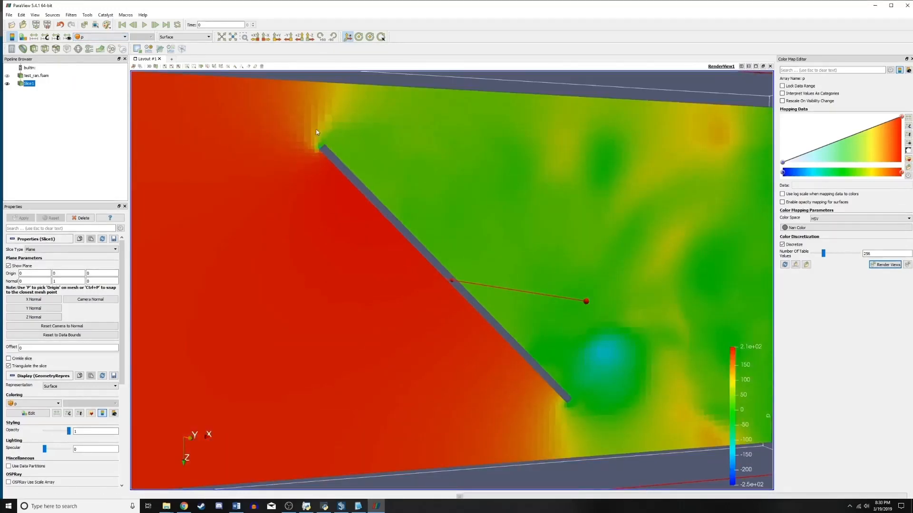
pyautogui.scroll(-3, 351, 136)
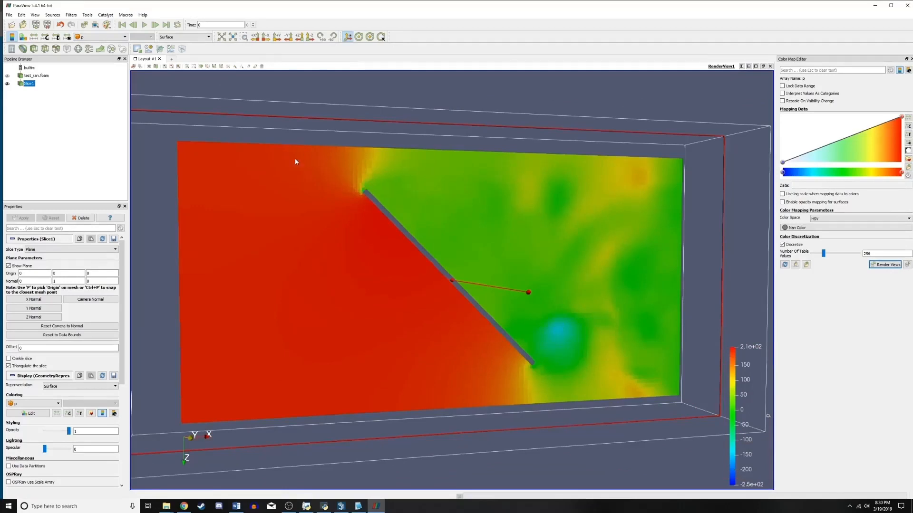
pyautogui.scroll(-5, 434, 111)
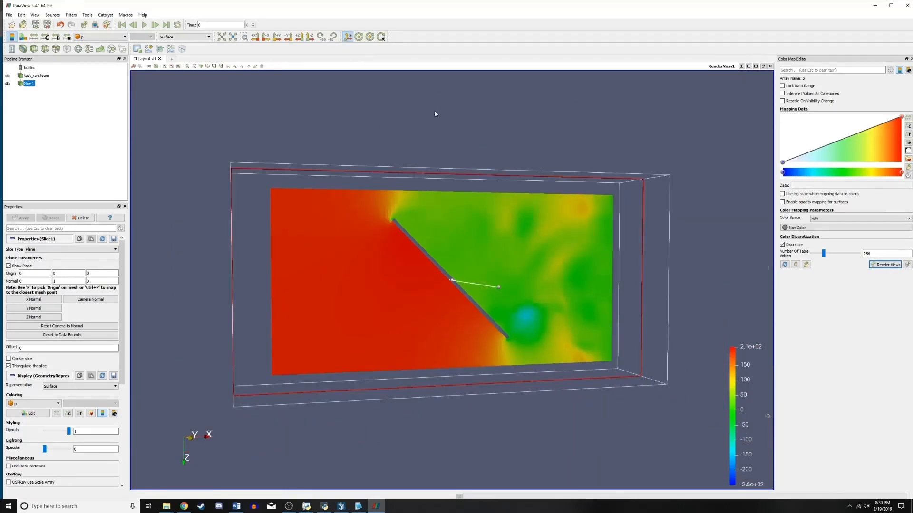
pyautogui.scroll(3, 394, 174)
# - Switch the slice colouring to the point-based p array, and from there to the magnitude of the point-based velocity array U
pyautogui.click(101, 37)
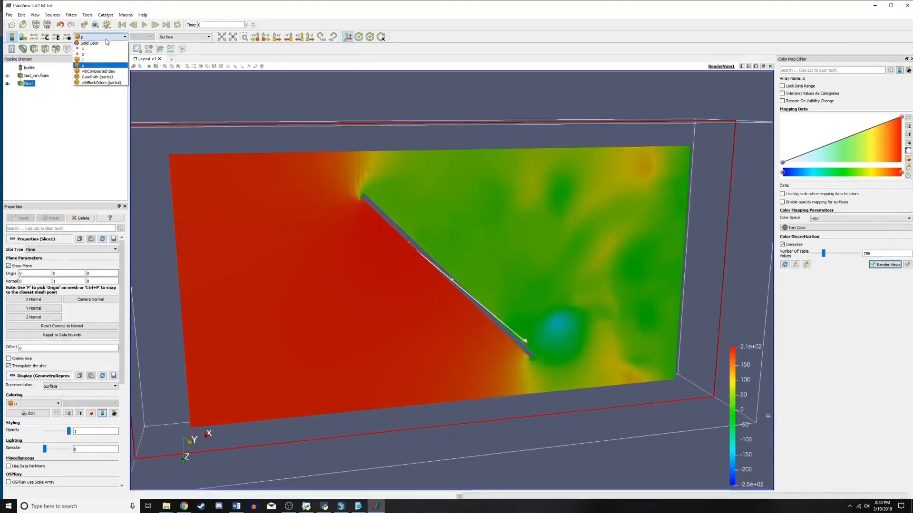
pyautogui.click(94, 55)
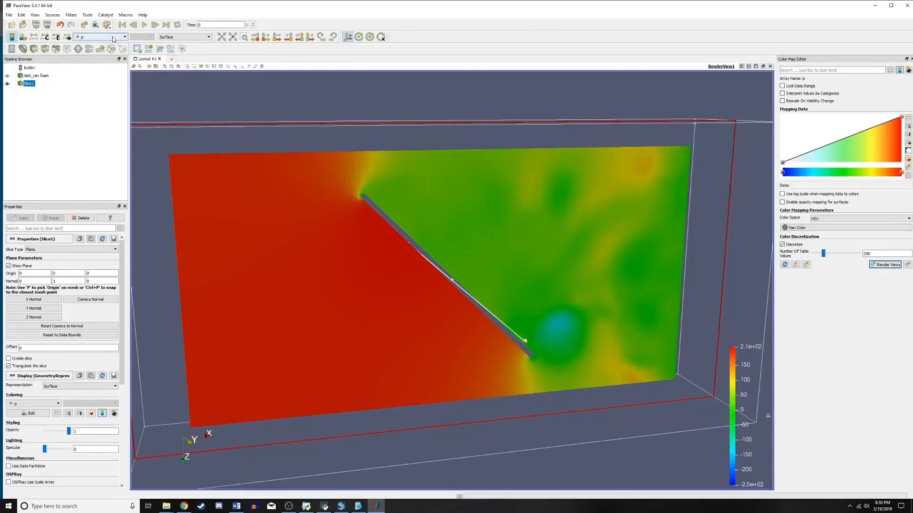
pyautogui.click(108, 38)
pyautogui.click(87, 50)
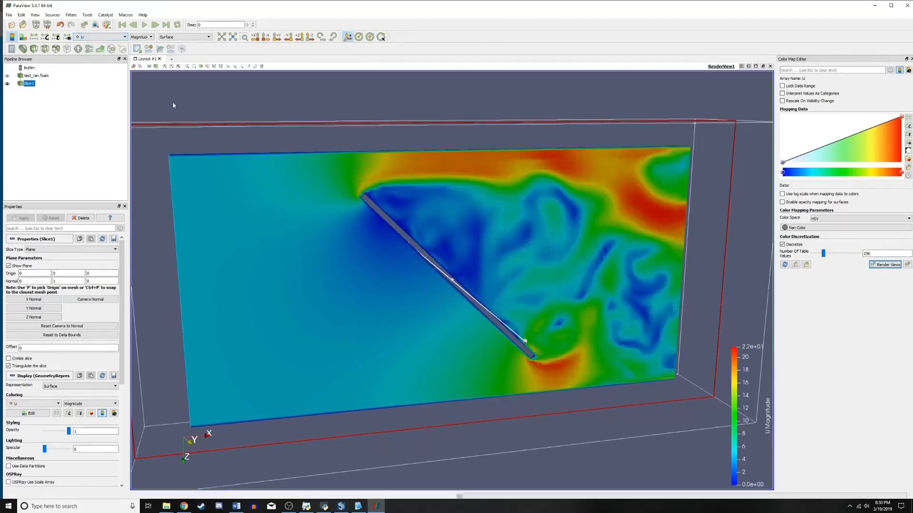
# - Examine the slice's velocity magnitude field upstream and downstream of the damper from both sides of the plane
pyautogui.scroll(-4, 278, 127)
pyautogui.moveTo(340, 97); pyautogui.dragTo(399, 92)
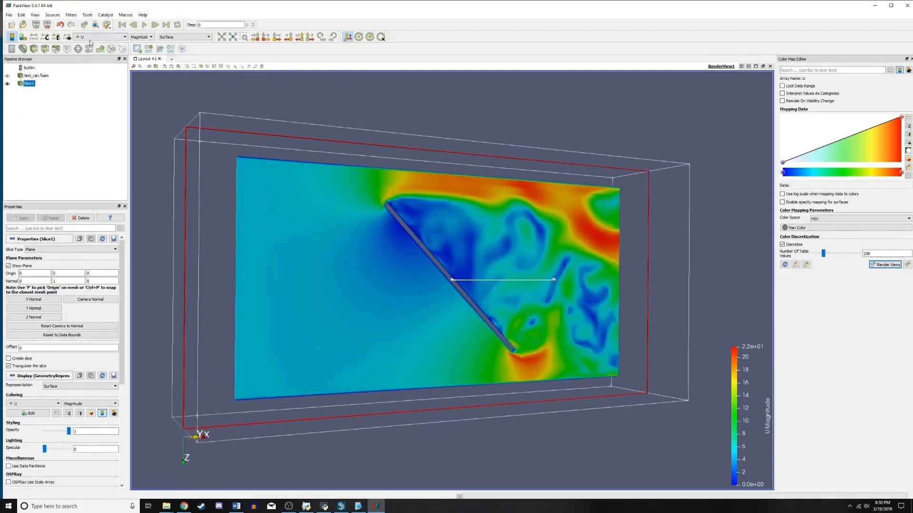
pyautogui.moveTo(409, 127); pyautogui.dragTo(177, 122)
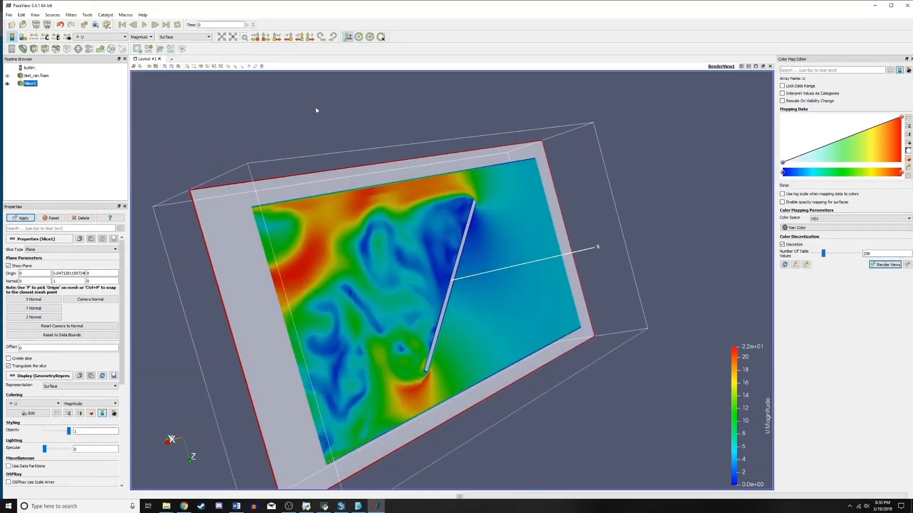
pyautogui.moveTo(316, 111); pyautogui.dragTo(565, 100)
pyautogui.moveTo(406, 116); pyautogui.dragTo(633, 113)
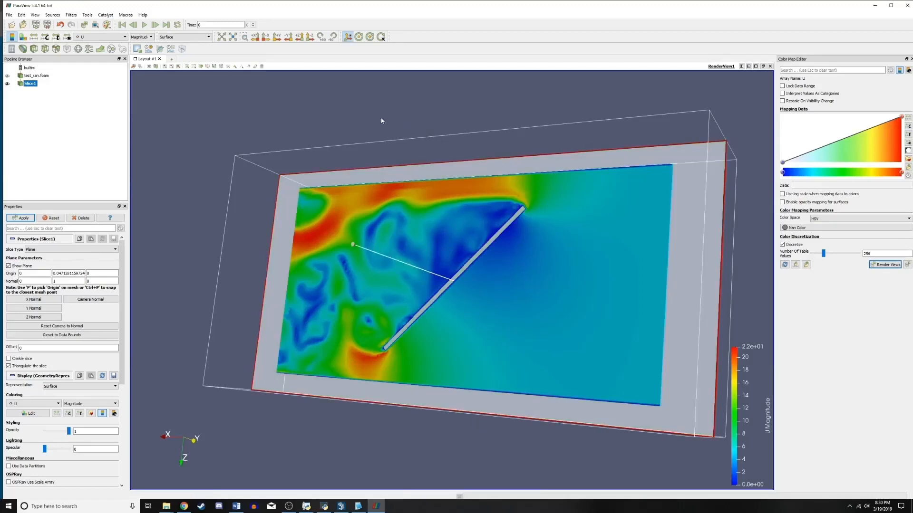
pyautogui.moveTo(381, 122); pyautogui.dragTo(203, 114)
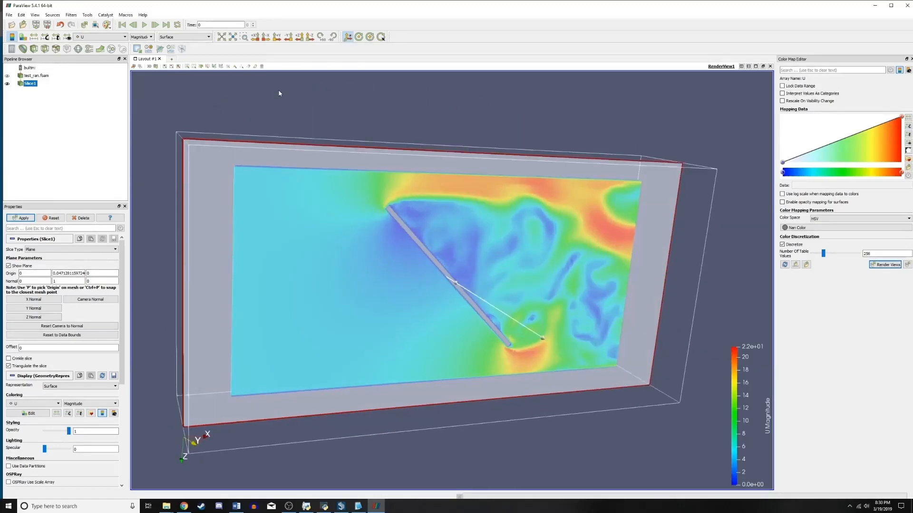
pyautogui.moveTo(280, 93); pyautogui.dragTo(333, 83)
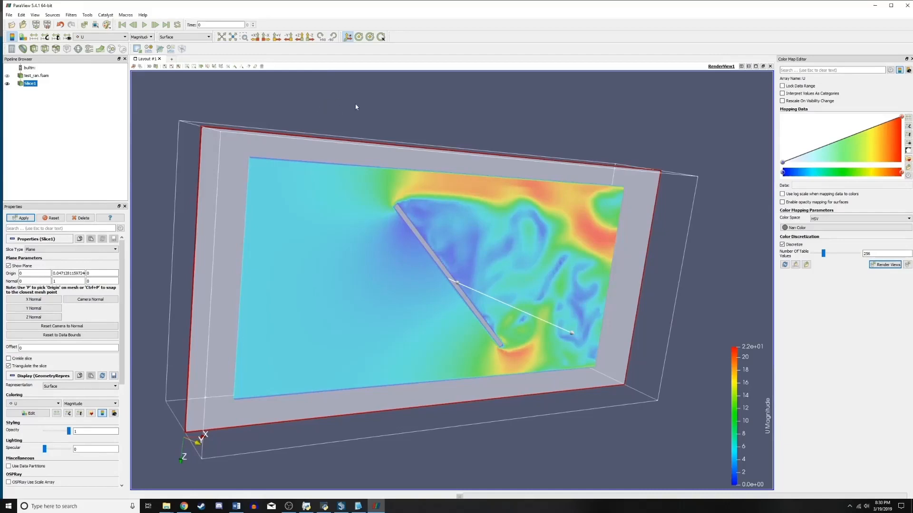
# - Close ParaView, the snap_solve script, the OpenFOAM terminal, the test_ran folder window and the ezFOAM form
pyautogui.click(905, 6)
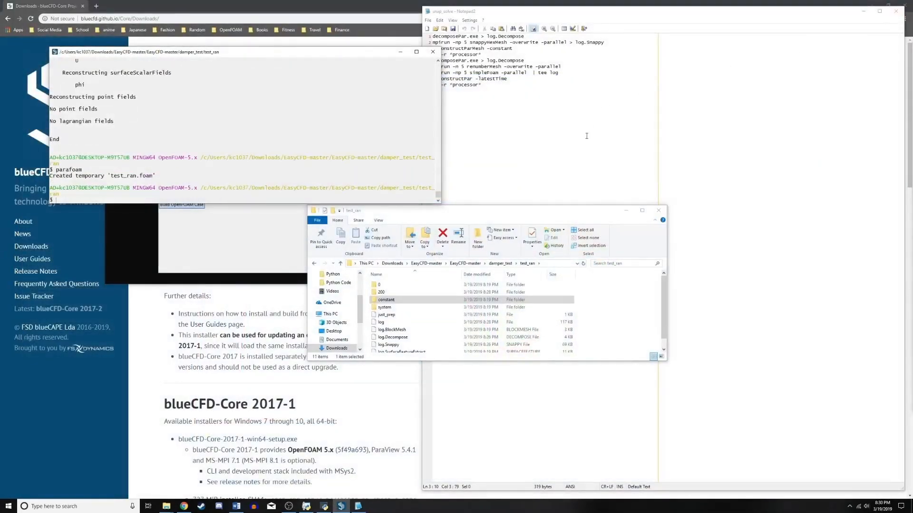
pyautogui.click(641, 110)
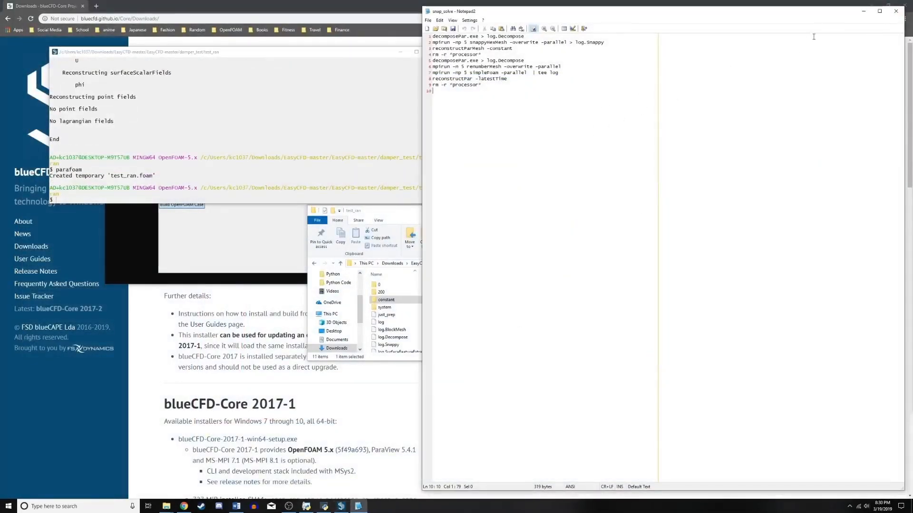
pyautogui.click(895, 11)
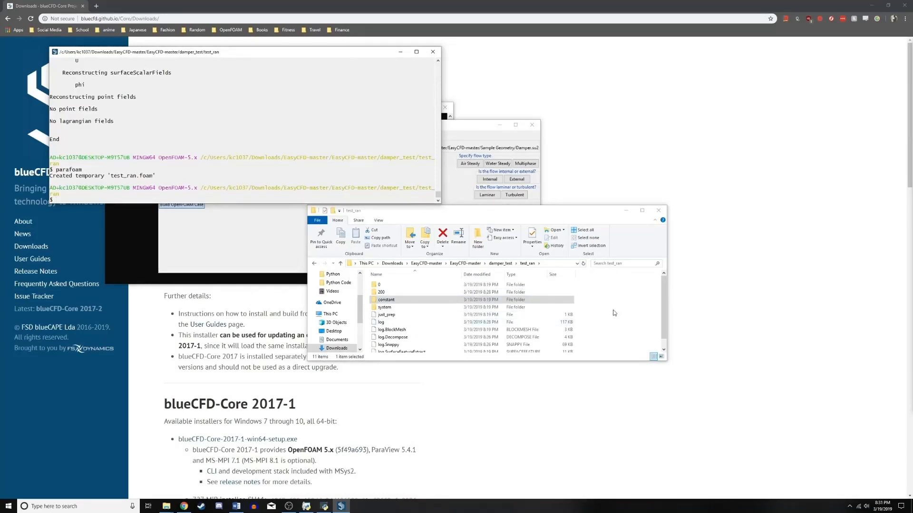
pyautogui.moveTo(576, 216); pyautogui.dragTo(646, 167)
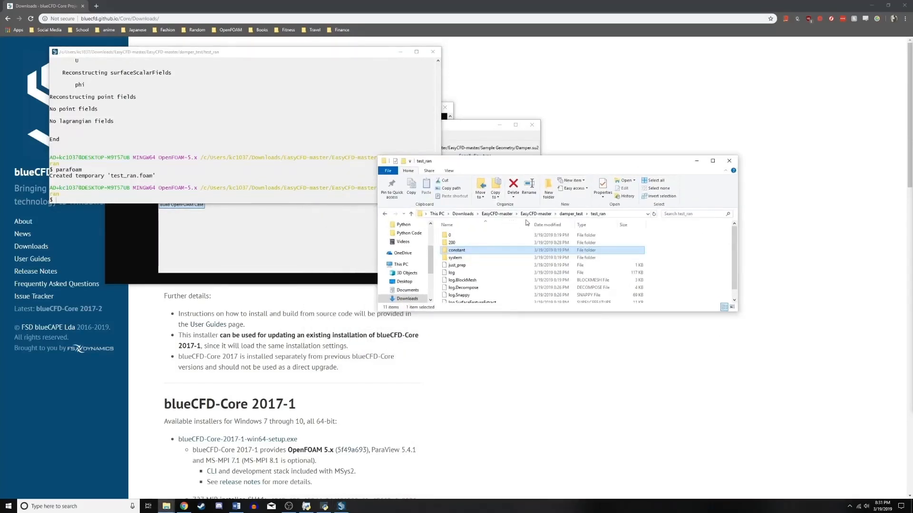
pyautogui.click(433, 52)
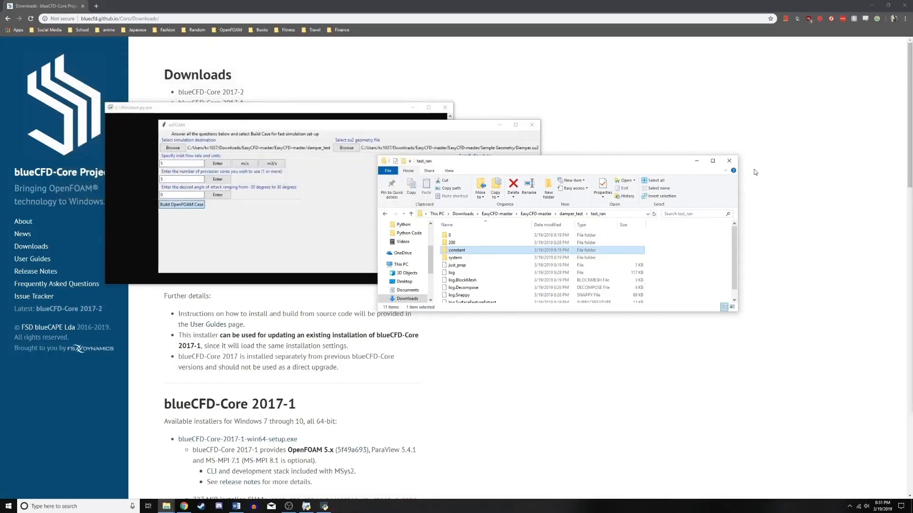
pyautogui.click(729, 162)
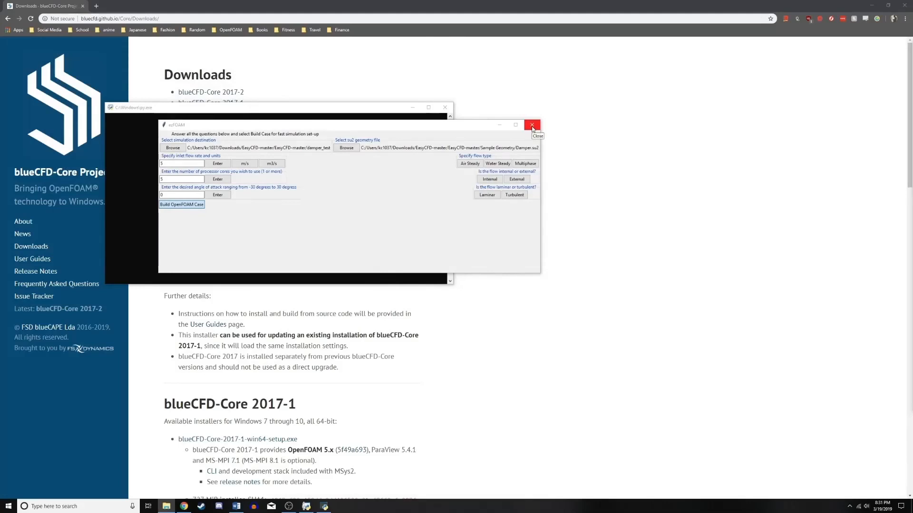
pyautogui.click(531, 125)
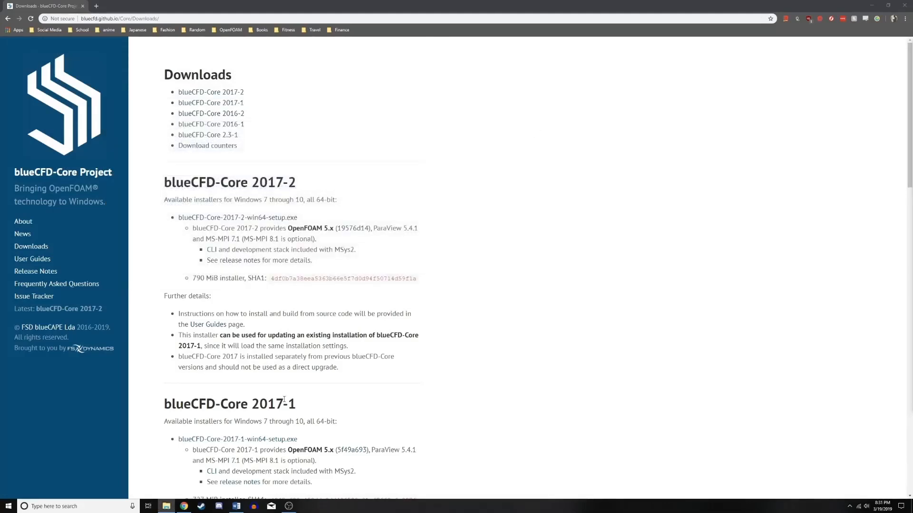
# - Browse in File Explorer from Downloads through EasyCFD-master to the Python Code folder and launch the ezFOAM script
pyautogui.rightClick(184, 506)
pyautogui.click(153, 468)
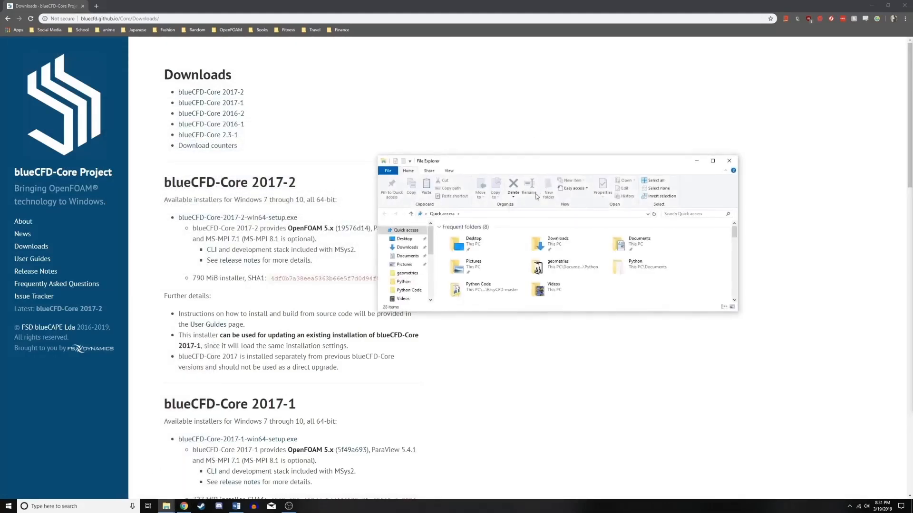
pyautogui.moveTo(518, 158); pyautogui.dragTo(426, 130)
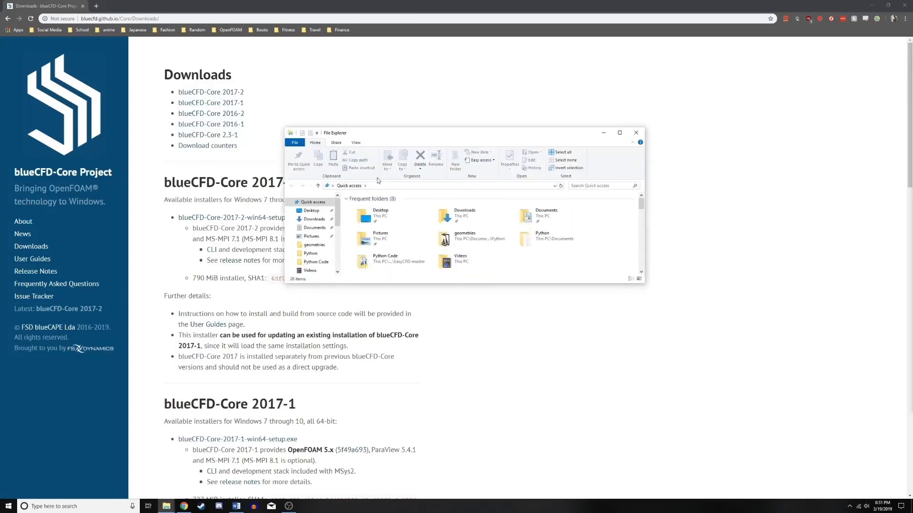
pyautogui.click(316, 220)
pyautogui.doubleClick(366, 207)
pyautogui.doubleClick(367, 207)
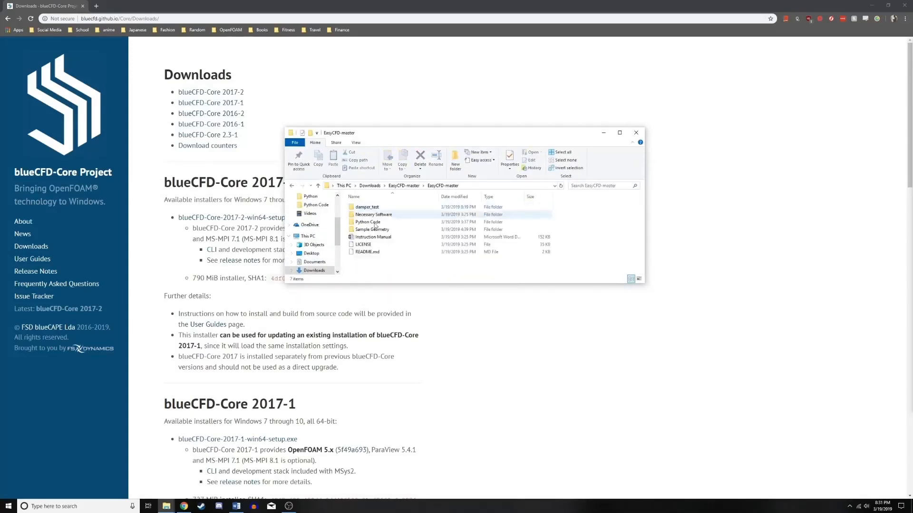
pyautogui.doubleClick(369, 222)
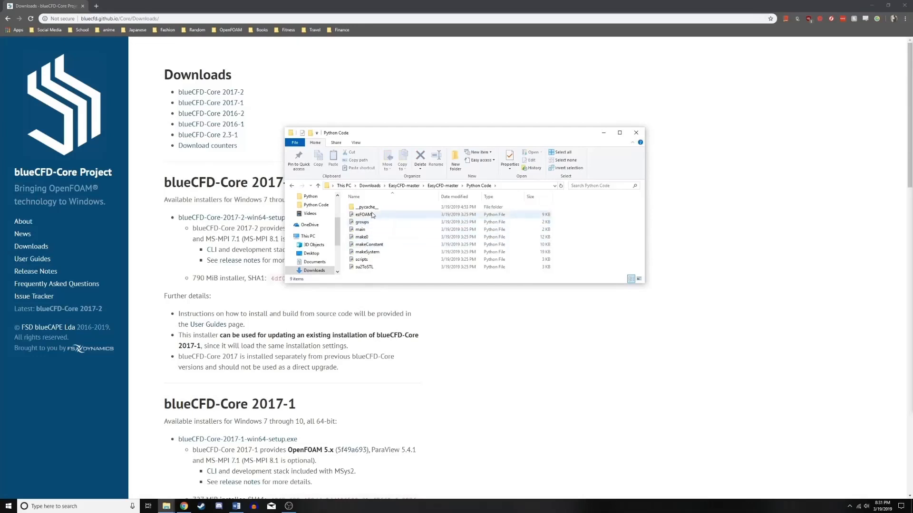
pyautogui.click(373, 215)
pyautogui.doubleClick(373, 215)
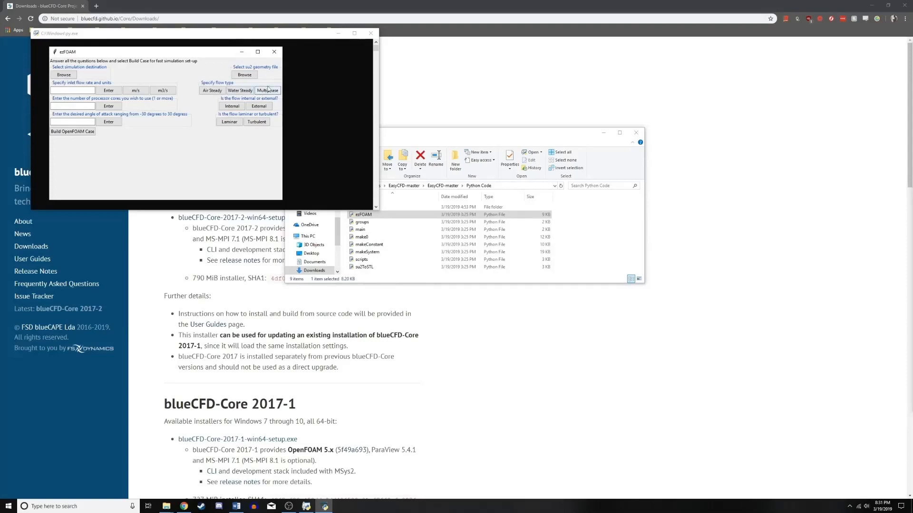
pyautogui.moveTo(214, 58); pyautogui.dragTo(257, 58)
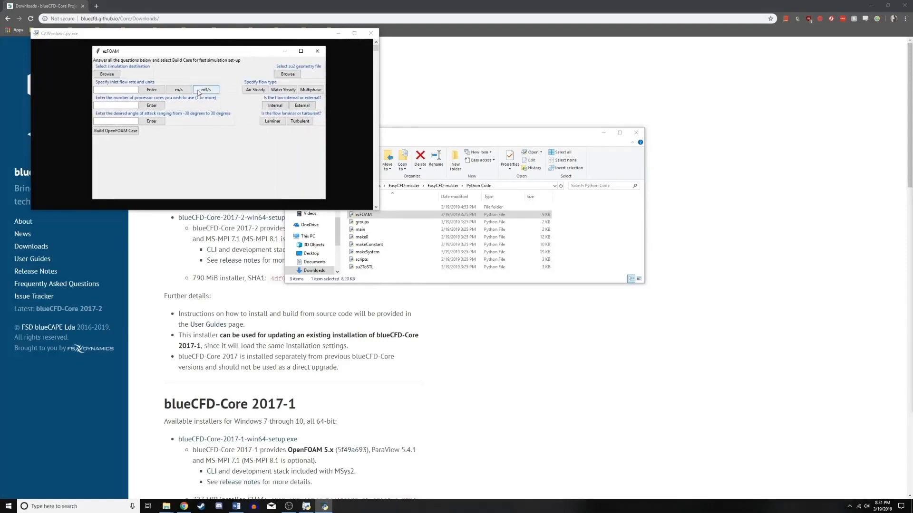
# - Create a wingtip_test folder inside the inner EasyCFD-master folder and select it as the simulation destination
pyautogui.click(107, 75)
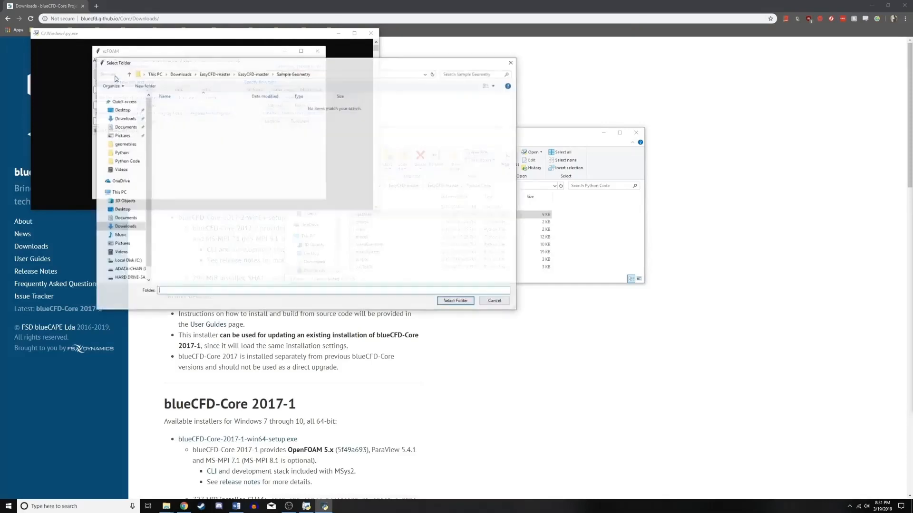
pyautogui.click(252, 74)
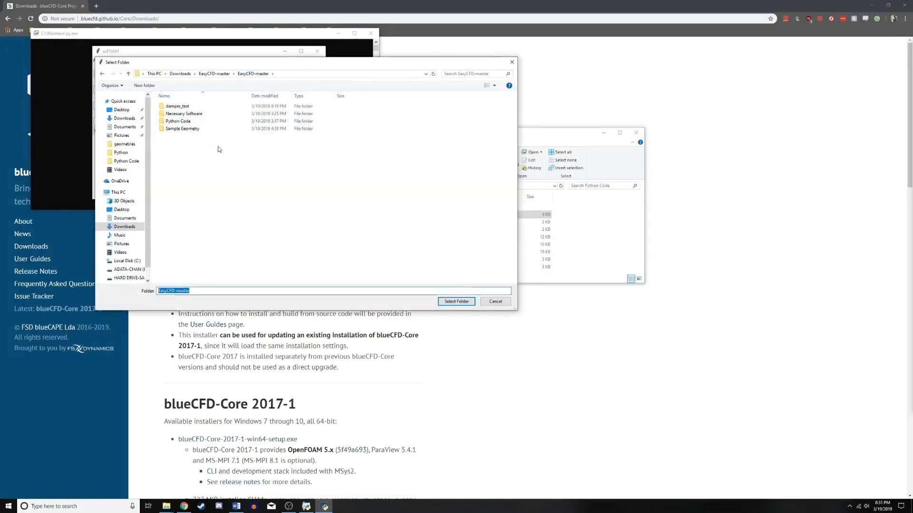
pyautogui.click(144, 85)
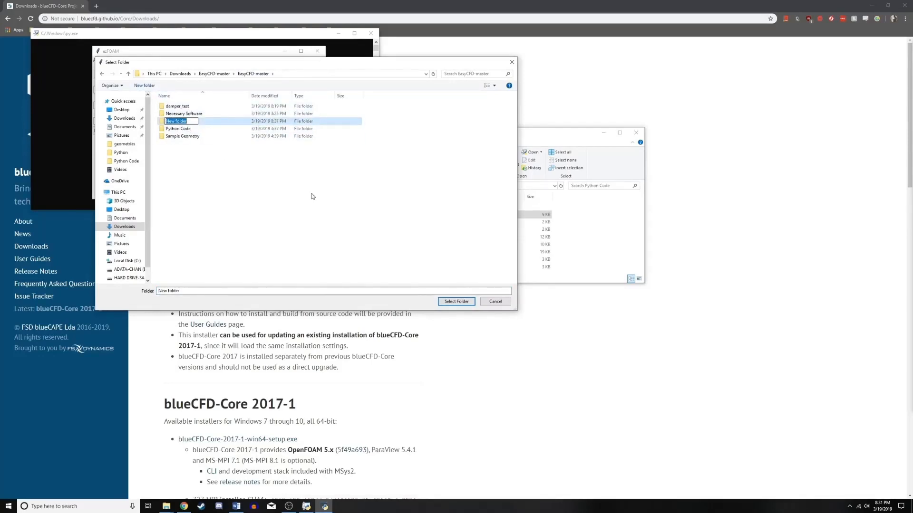
pyautogui.write('wingtip_test')
pyautogui.press('Return')
pyautogui.click(450, 302)
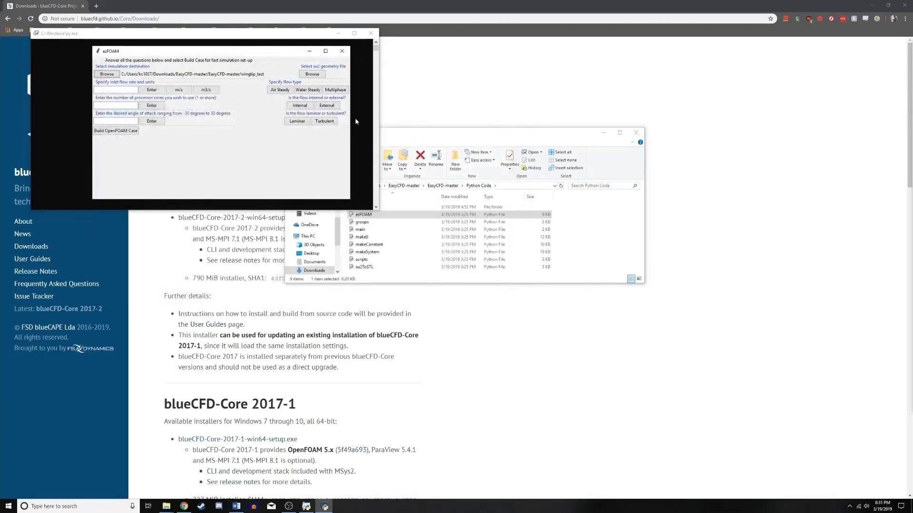
# - Select Foil0deg.su2 from the Sample Geometry folder in the inner EasyCFD-master folder as the su2 geometry file
pyautogui.click(320, 75)
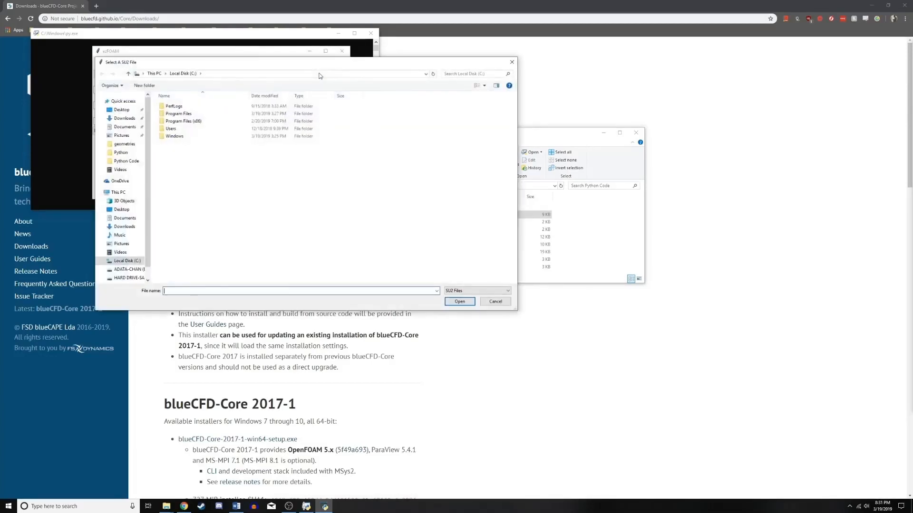
pyautogui.click(124, 144)
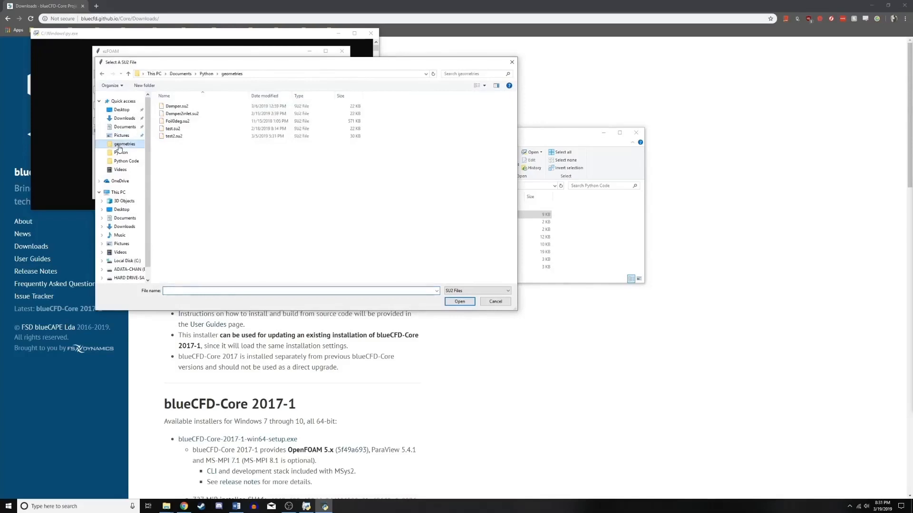
pyautogui.click(124, 119)
pyautogui.click(183, 107)
pyautogui.doubleClick(183, 107)
pyautogui.doubleClick(183, 107)
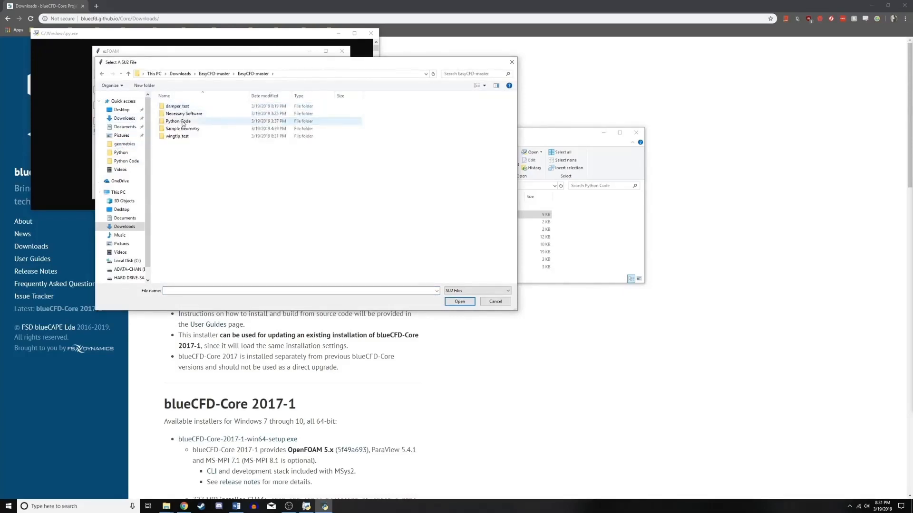
pyautogui.doubleClick(183, 133)
pyautogui.click(180, 114)
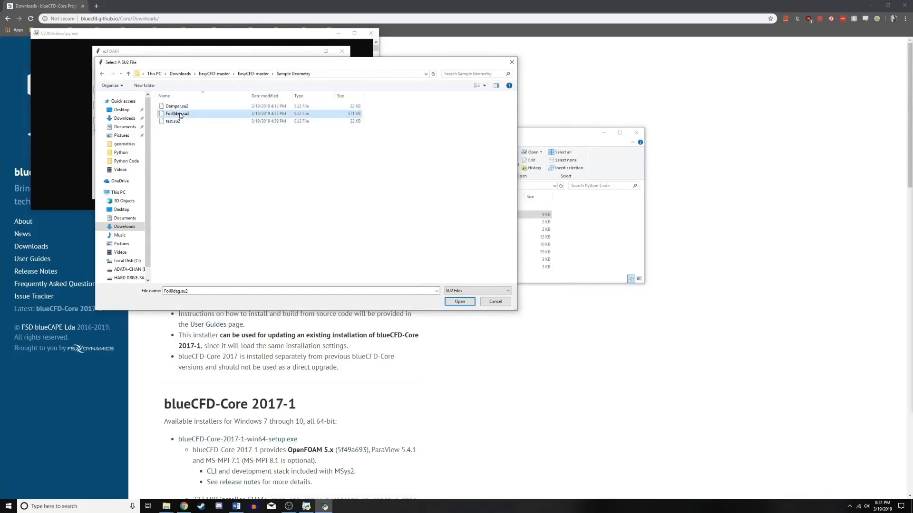
pyautogui.click(459, 301)
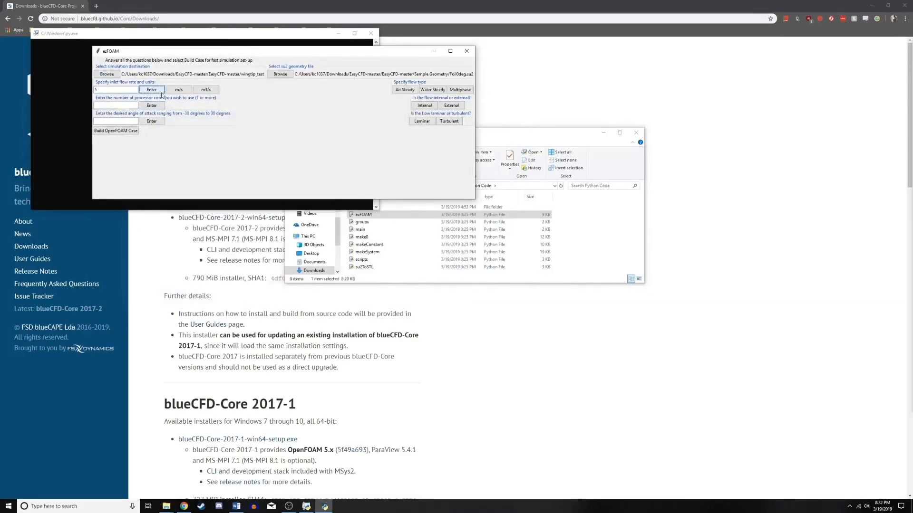
# - Set the inlet flow unit to m/s, the flow type to Air Steady external, and the processor cores to 8
pyautogui.click(179, 90)
pyautogui.click(404, 90)
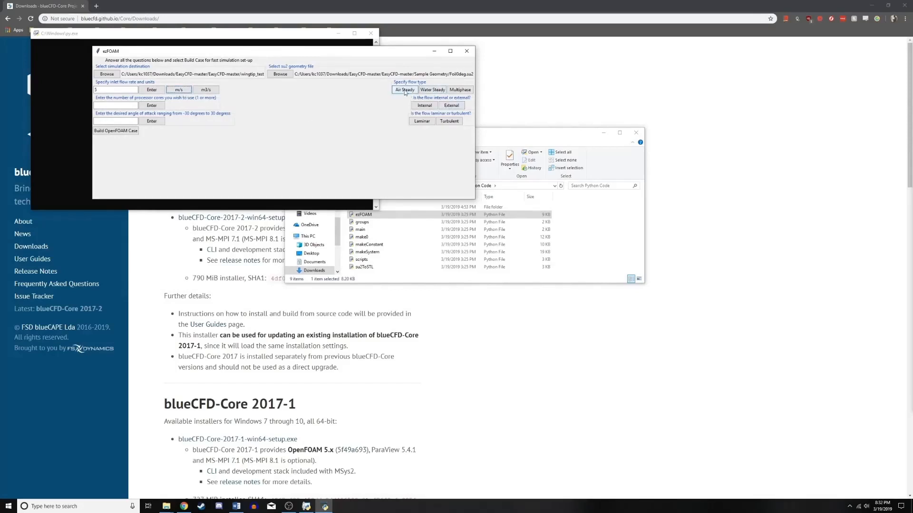
pyautogui.click(124, 104)
pyautogui.write('8')
pyautogui.click(152, 106)
pyautogui.click(451, 105)
# - Set the angle of attack to 10 degrees with laminar flow, and build the OpenFOAM case
pyautogui.click(125, 121)
pyautogui.write('10')
pyautogui.click(158, 123)
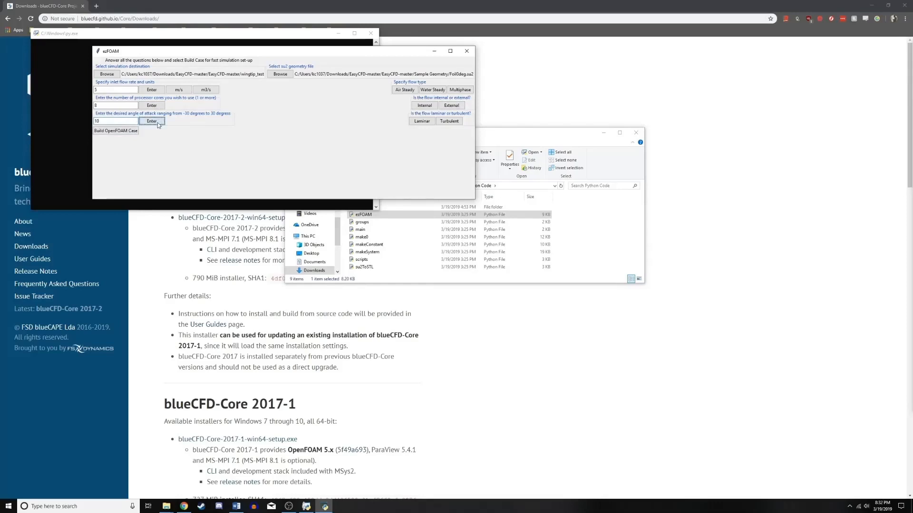
pyautogui.click(419, 124)
pyautogui.click(117, 132)
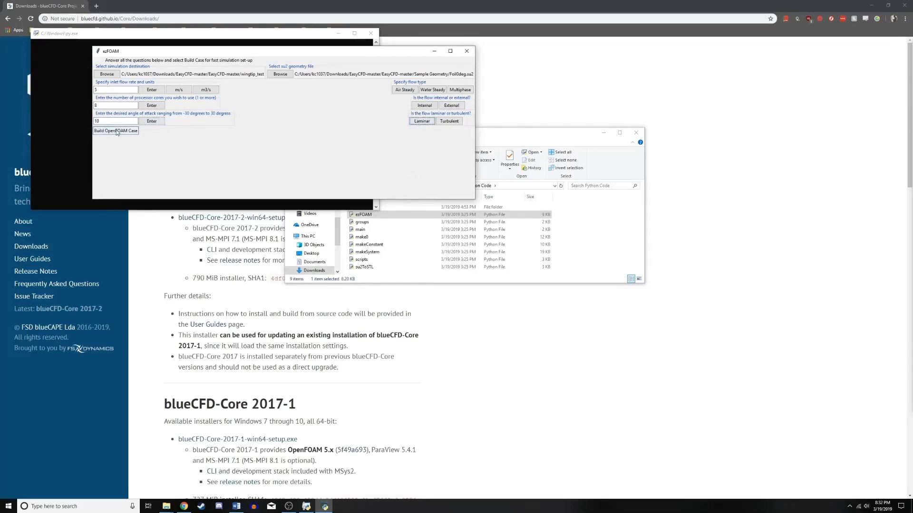
pyautogui.click(473, 279)
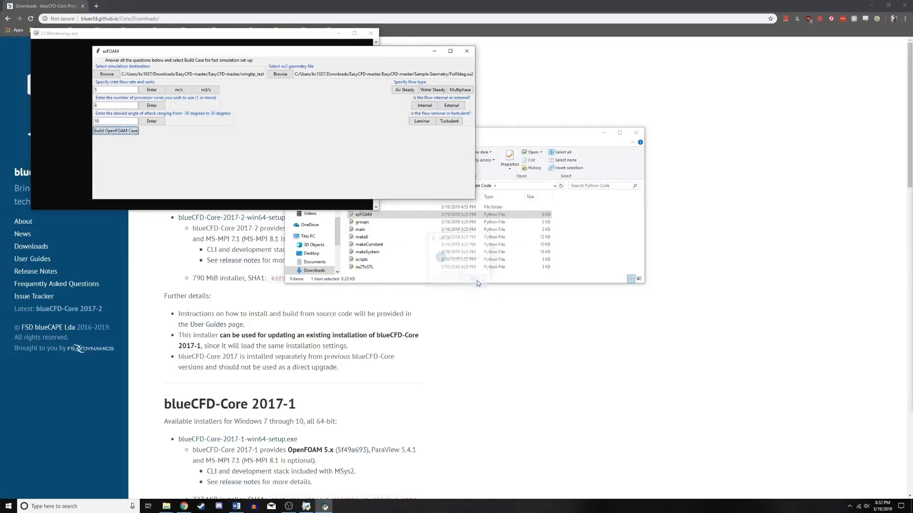
# - Open the test_clean folder of wingtip_test in a blueCFD terminal and run its script whose name starts with ./just
pyautogui.click(590, 236)
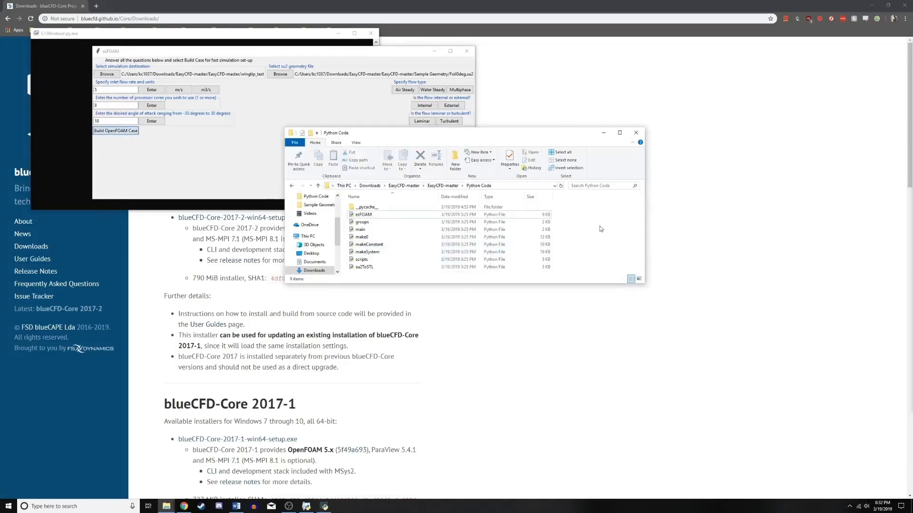
pyautogui.click(442, 186)
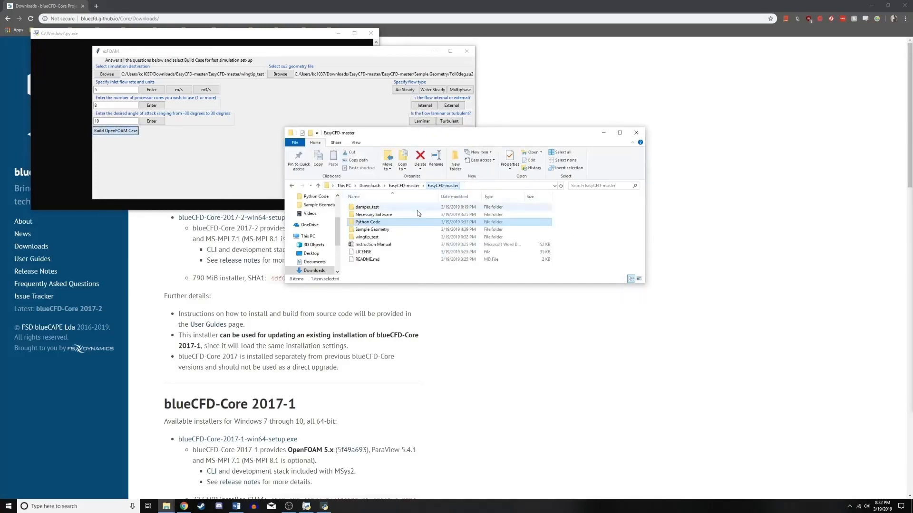
pyautogui.doubleClick(381, 237)
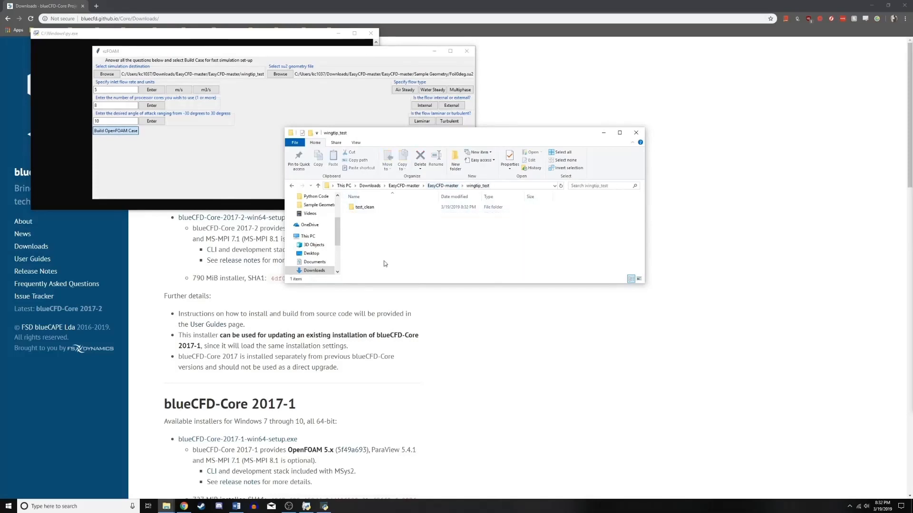
pyautogui.rightClick(375, 208)
pyautogui.click(404, 328)
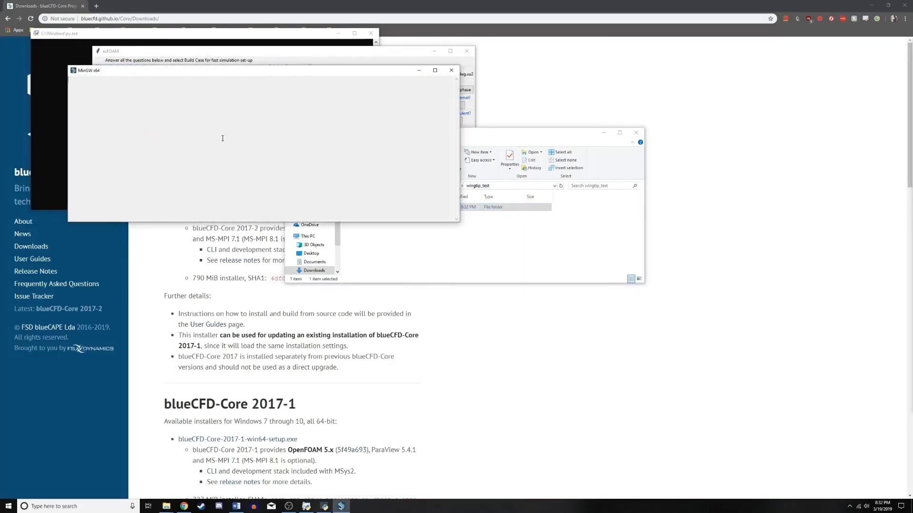
pyautogui.write('./just')
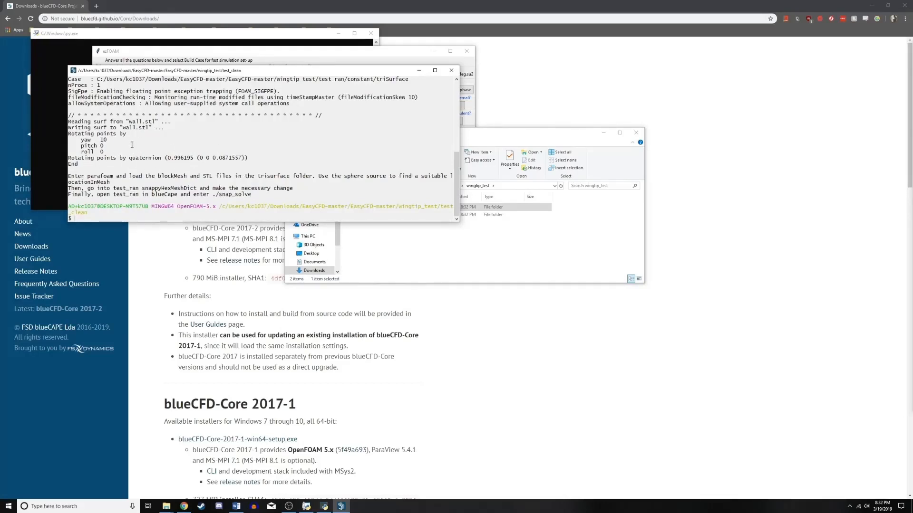
pyautogui.click(451, 70)
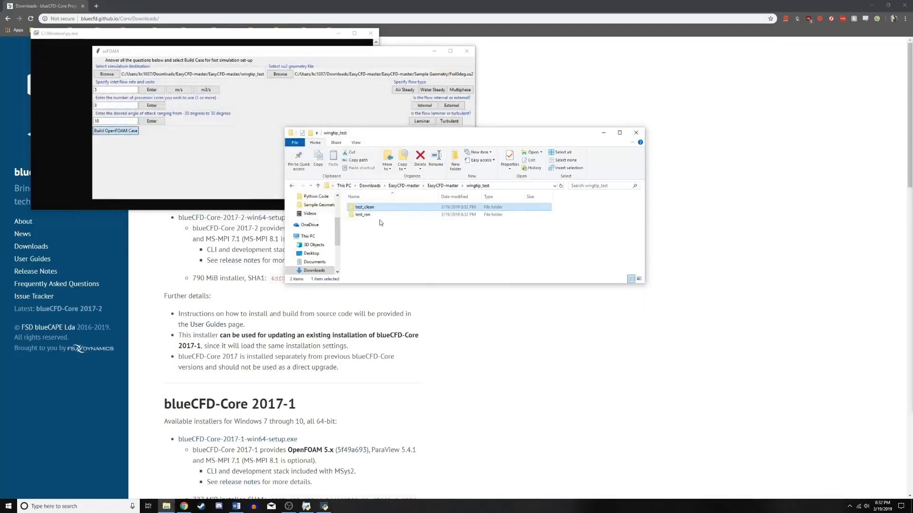
# - Close ezFOAM, open a blueCFD terminal in the test_ran folder and launch ParaView with parafoam
pyautogui.click(466, 51)
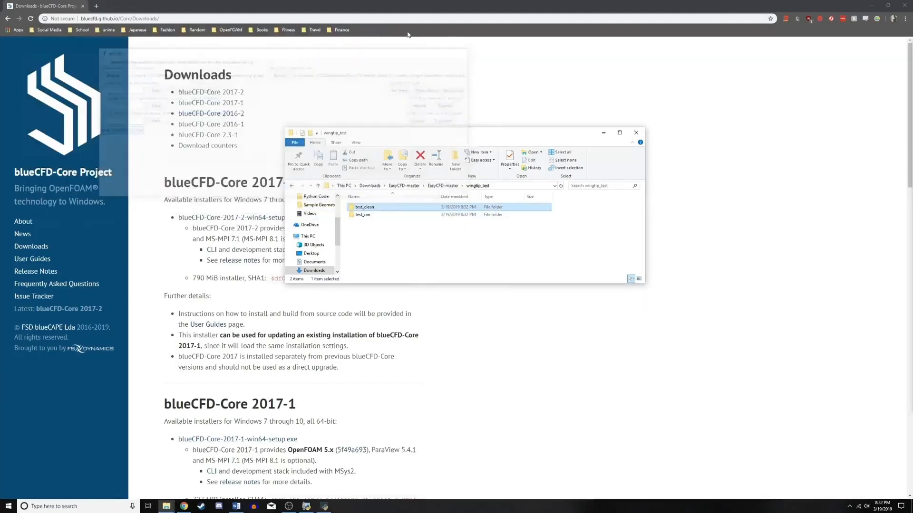
pyautogui.click(382, 215)
pyautogui.rightClick(383, 216)
pyautogui.click(385, 227)
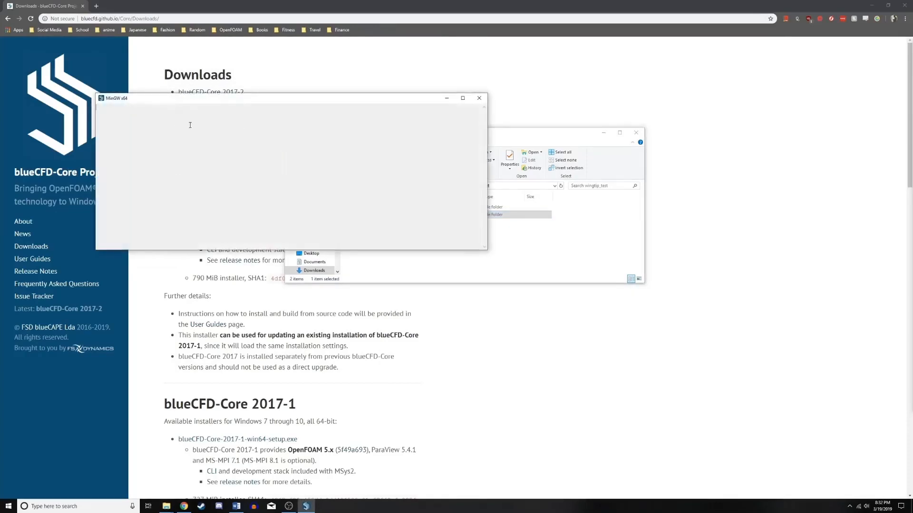
pyautogui.write('parafoa')
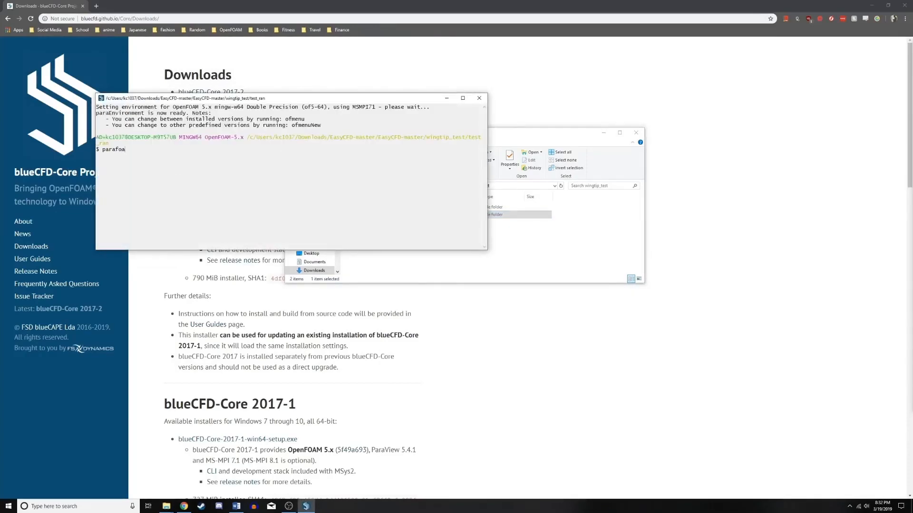
pyautogui.write('m')
pyautogui.press('Return')
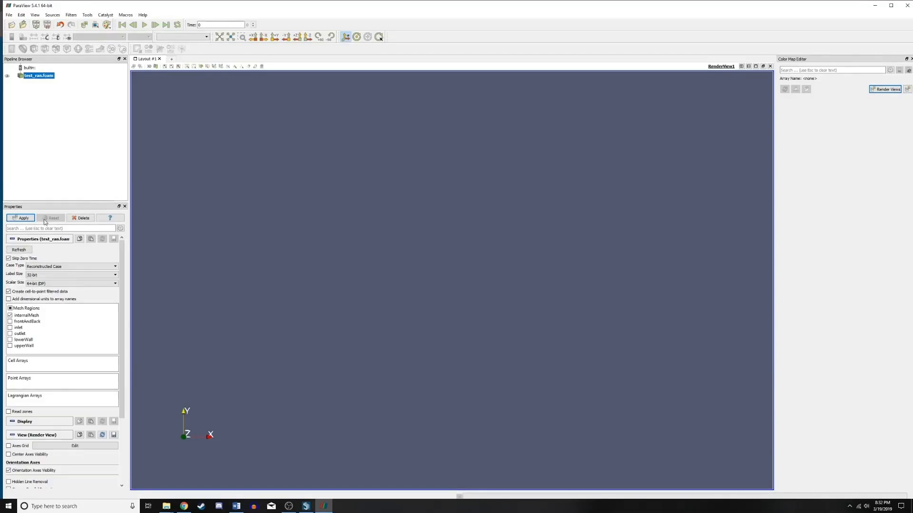
# - Load the test_ran.foam internal mesh and add the wall.stl surface of the wing to the scene
pyautogui.click(23, 218)
pyautogui.moveTo(301, 190); pyautogui.dragTo(385, 206)
pyautogui.click(11, 24)
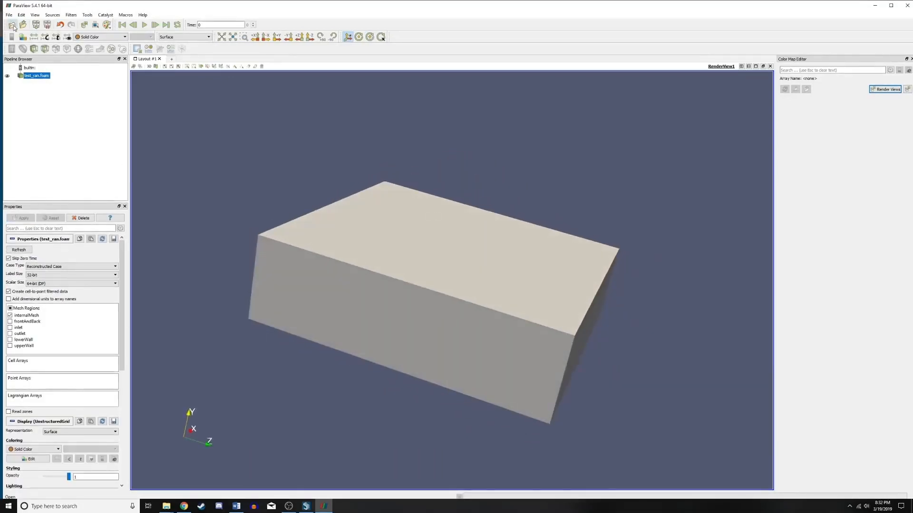
pyautogui.doubleClick(162, 50)
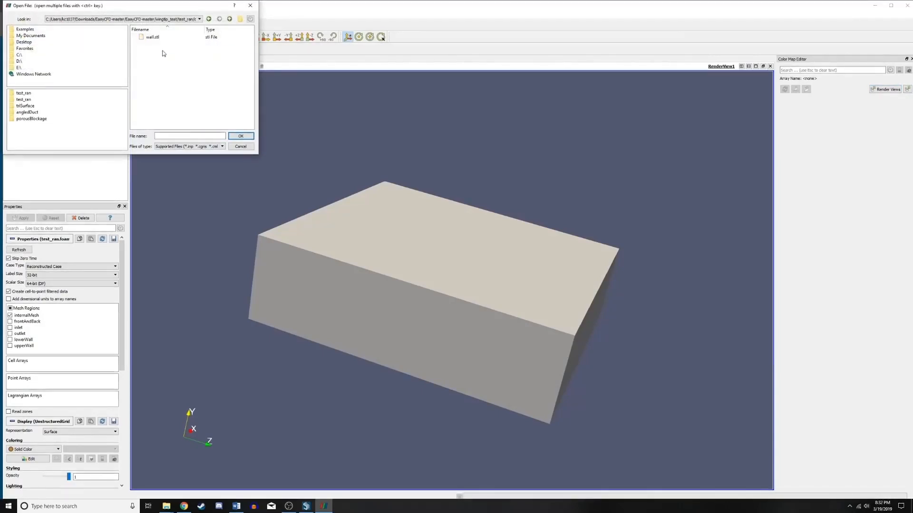
pyautogui.click(156, 39)
pyautogui.click(240, 136)
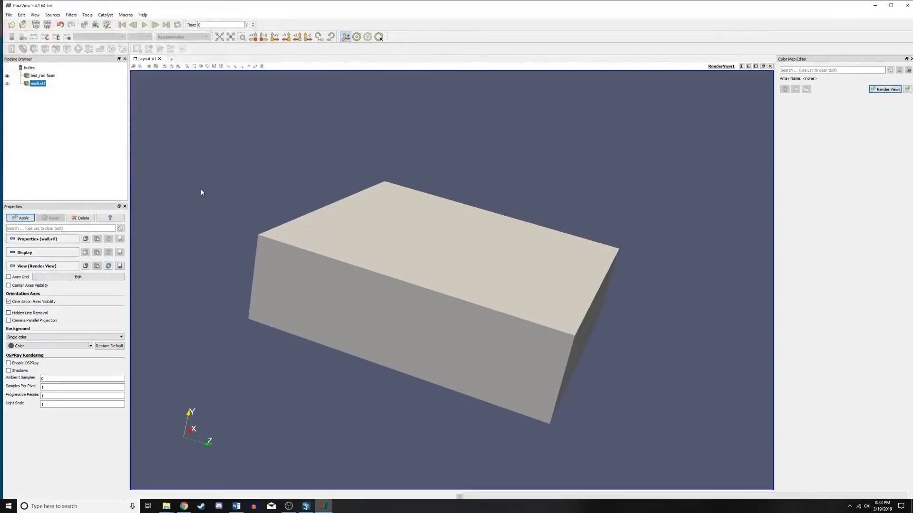
pyautogui.click(23, 218)
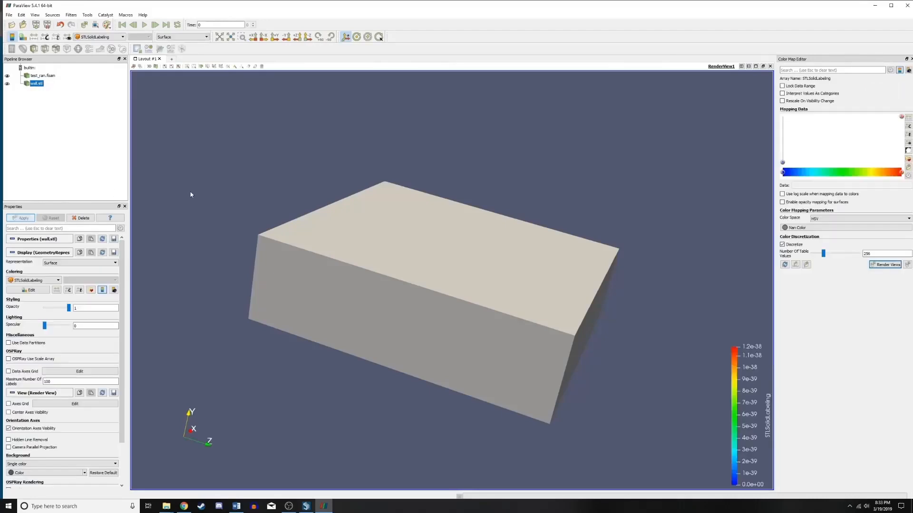
pyautogui.moveTo(189, 194); pyautogui.dragTo(202, 160)
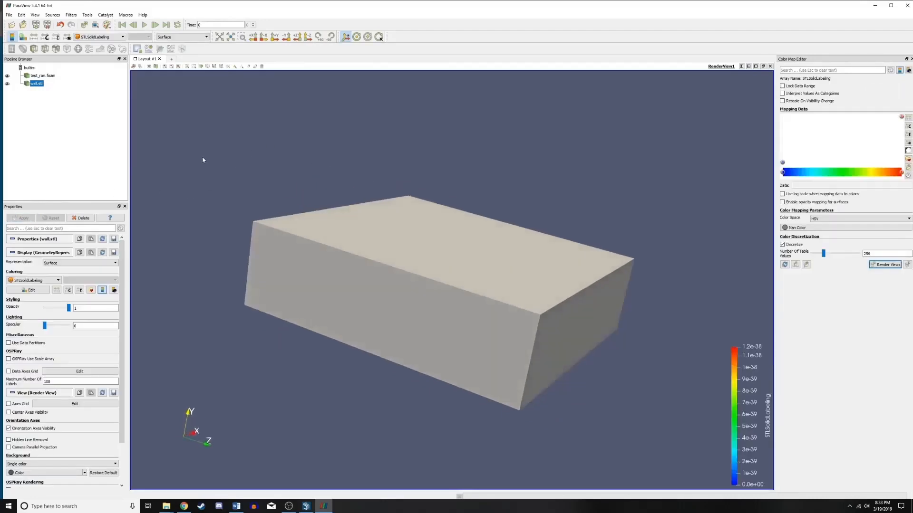
# - Set the opacity of the test_ran.foam mesh block to 0.4 so the wing inside can be seen
pyautogui.click(42, 76)
pyautogui.scroll(-5, 70, 370)
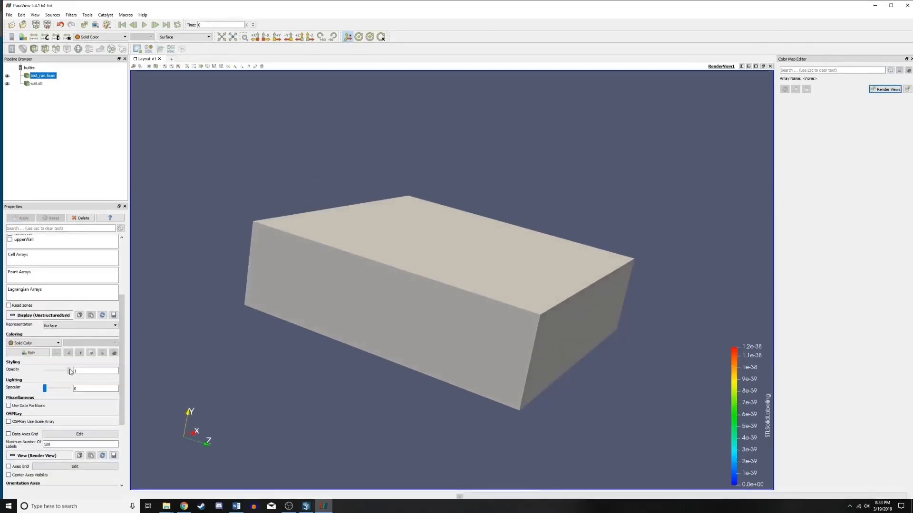
pyautogui.moveTo(71, 371); pyautogui.dragTo(54, 371)
pyautogui.moveTo(397, 386); pyautogui.dragTo(526, 294)
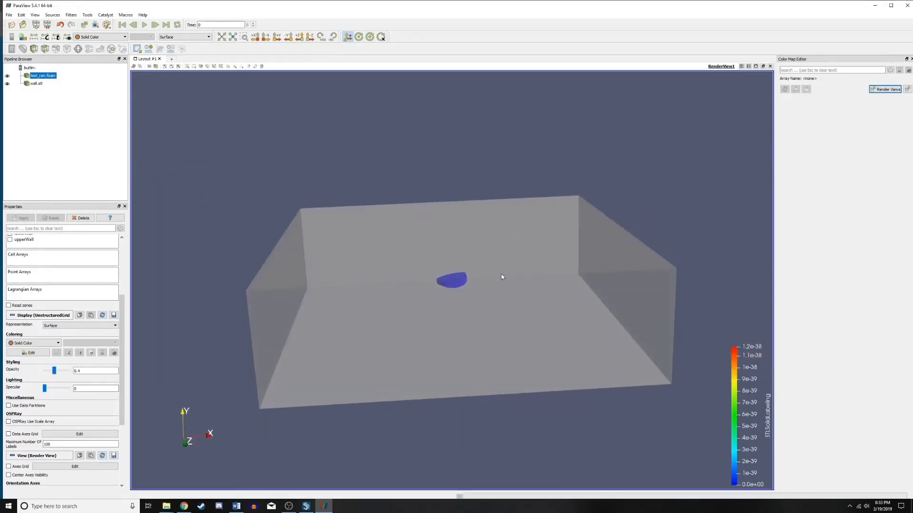
# - Examine the wing's position and angle of attack inside the transparent domain from several axis-aligned and oblique views
pyautogui.moveTo(632, 271); pyautogui.dragTo(464, 278)
pyautogui.moveTo(465, 216); pyautogui.dragTo(595, 165)
pyautogui.moveTo(414, 224); pyautogui.dragTo(520, 163)
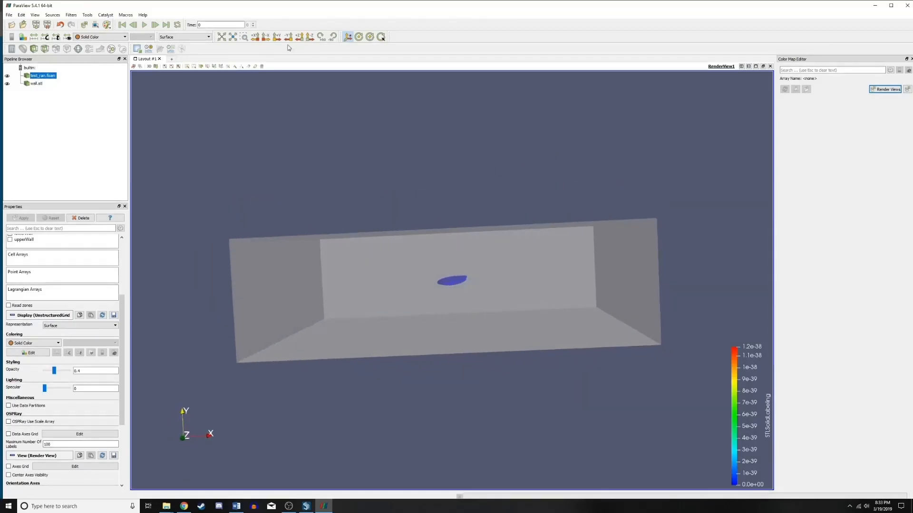
pyautogui.click(265, 37)
pyautogui.click(280, 39)
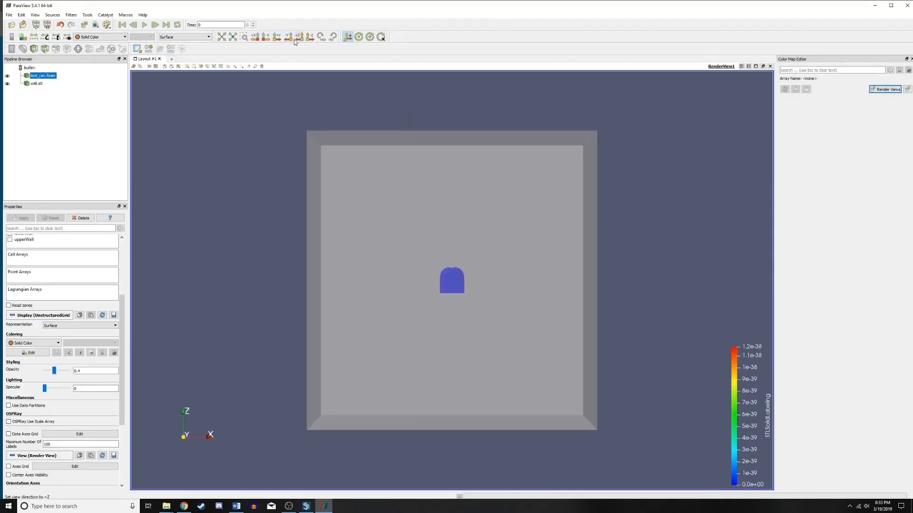
pyautogui.click(299, 37)
pyautogui.scroll(5, 395, 227)
pyautogui.scroll(4, 398, 233)
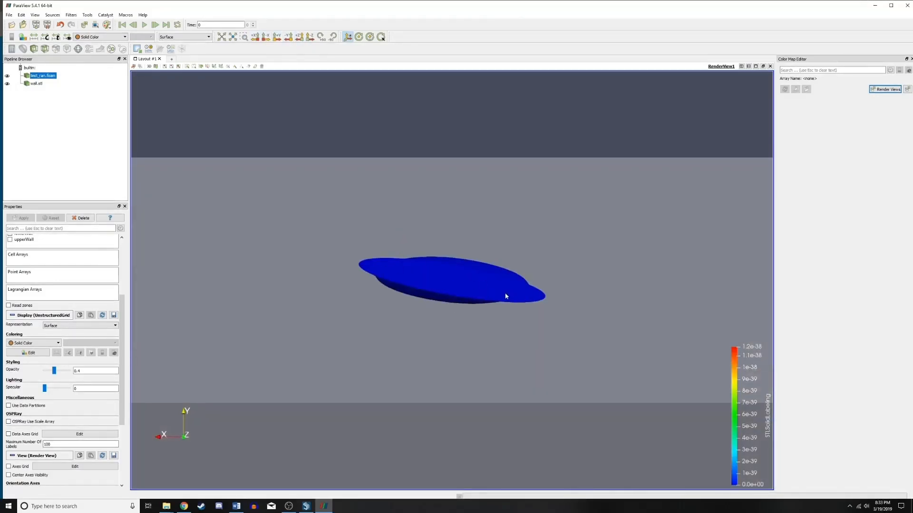
pyautogui.scroll(-6, 511, 302)
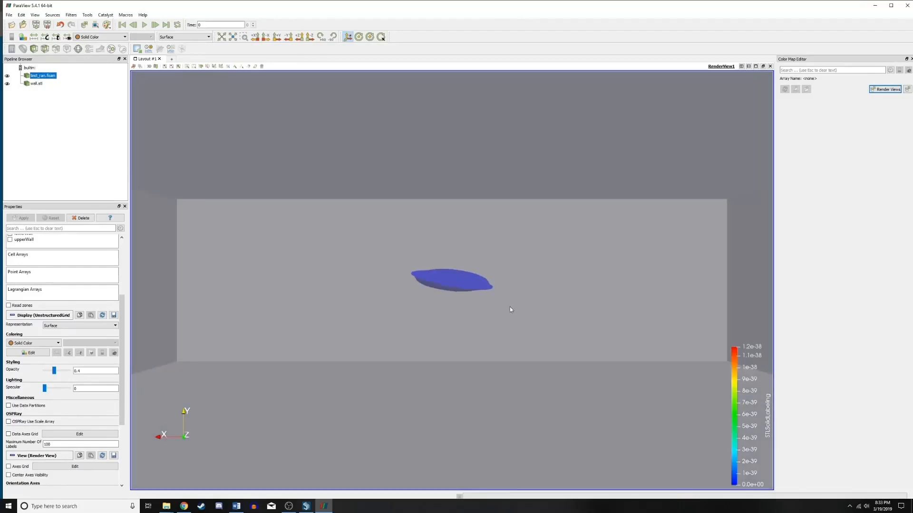
pyautogui.scroll(-3, 511, 307)
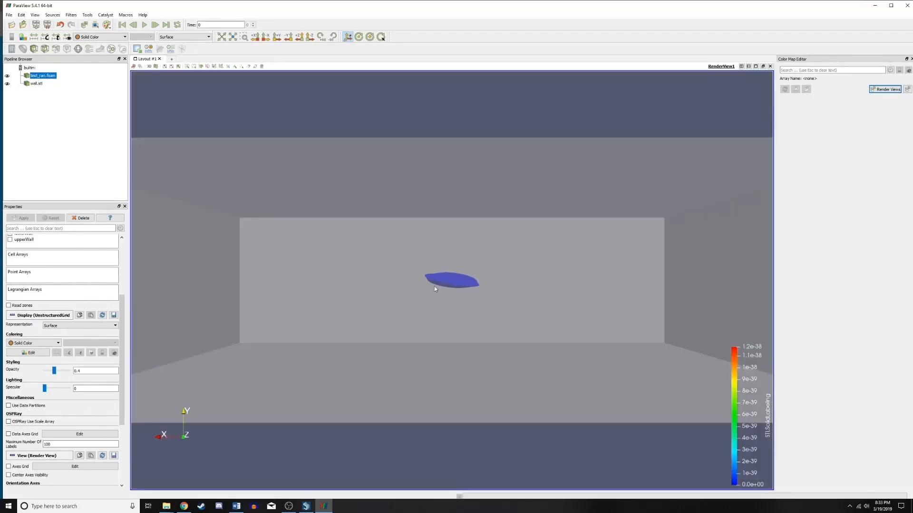
pyautogui.scroll(-3, 460, 262)
pyautogui.moveTo(346, 365); pyautogui.dragTo(509, 381)
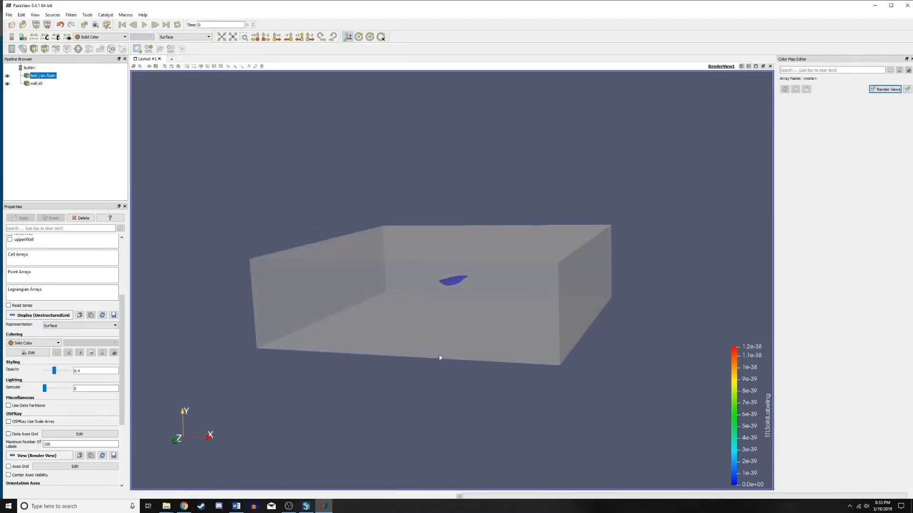
# - Add a sphere source with radius 0.5 centred at 0, 0, 0 to the scene
pyautogui.click(52, 14)
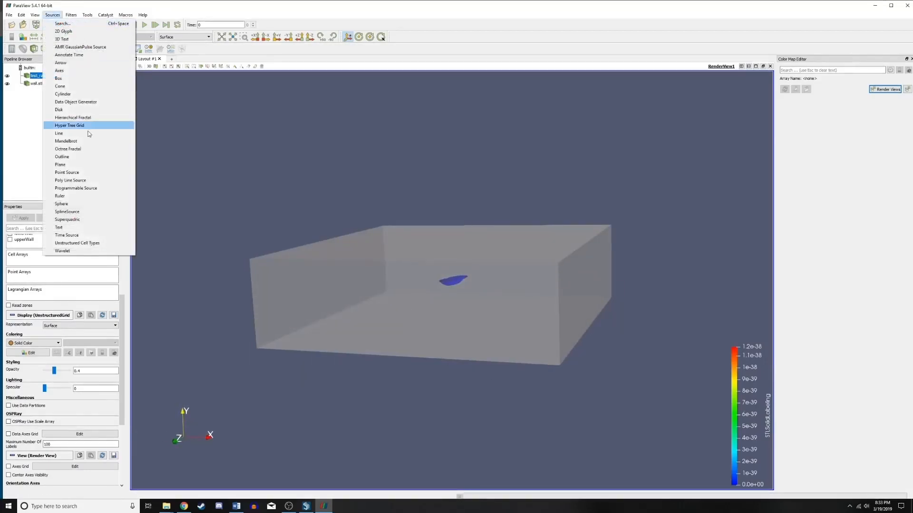
pyautogui.click(81, 203)
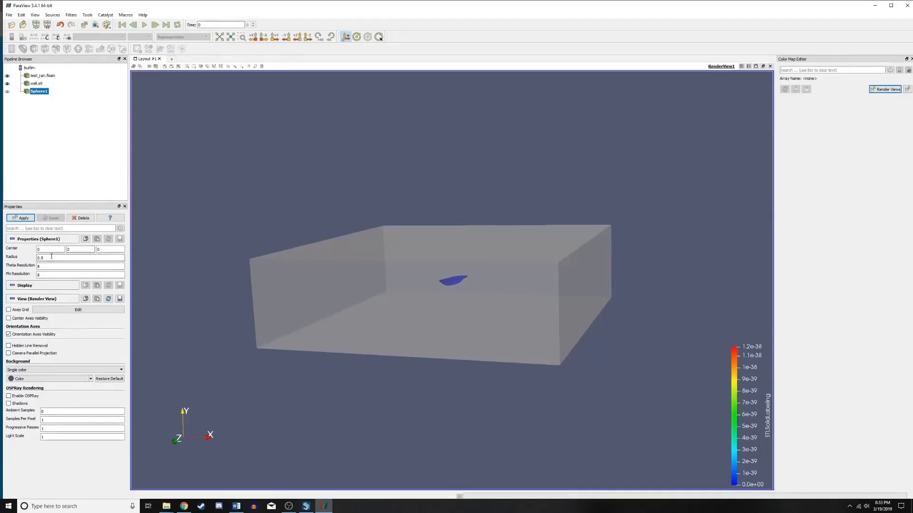
pyautogui.click(19, 219)
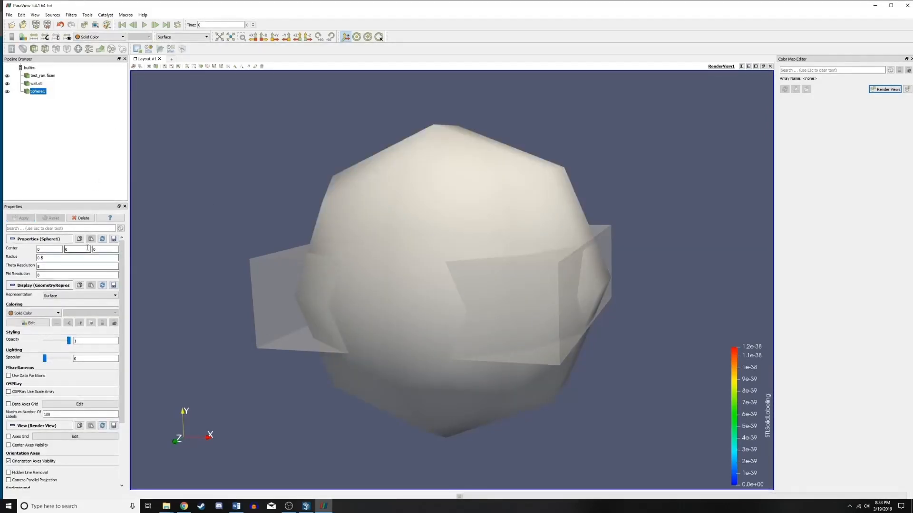
# - Set the sphere's radius to 0.05 and its centre's X coordinate to 0.1, placing it clear of the wing
pyautogui.write('0')
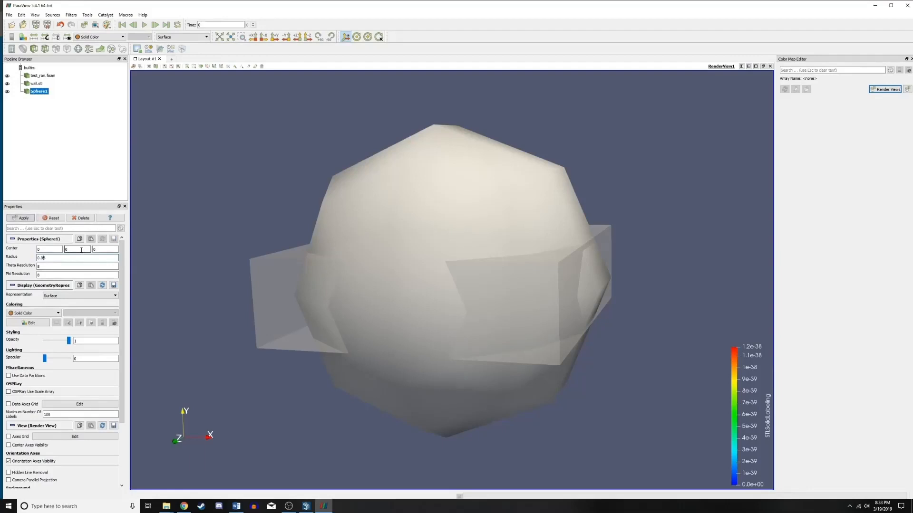
pyautogui.click(22, 219)
pyautogui.moveTo(381, 201); pyautogui.dragTo(496, 241)
pyautogui.click(59, 249)
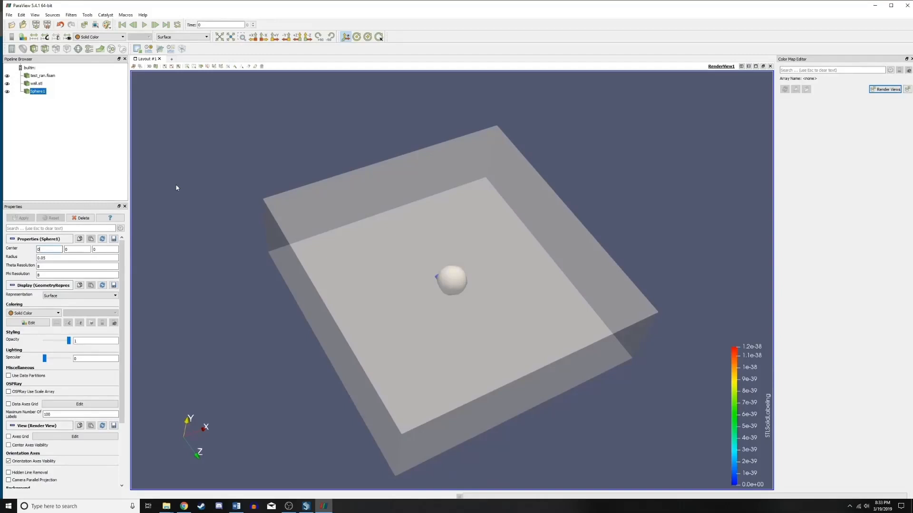
pyautogui.write('.1')
pyautogui.click(22, 218)
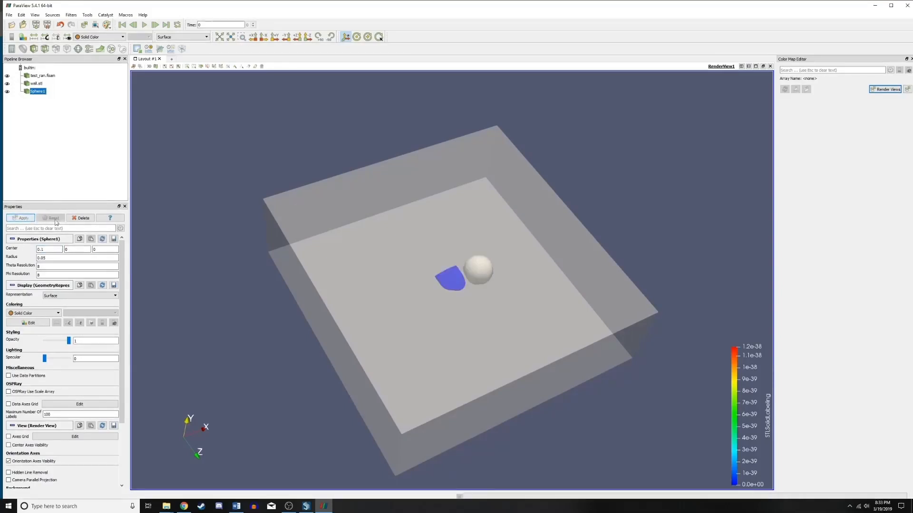
pyautogui.moveTo(285, 162); pyautogui.dragTo(277, 133)
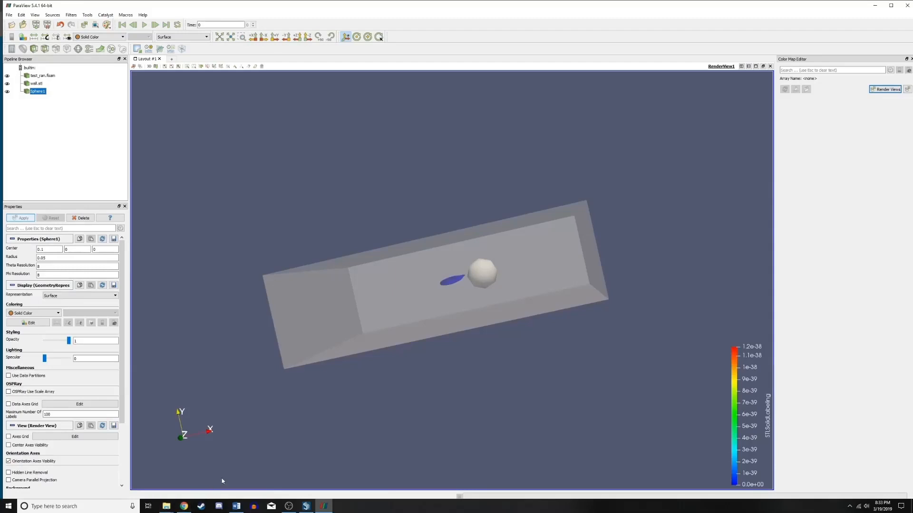
# - Open the snappyHexMeshDict file from the case's system folder in Notepad2
pyautogui.click(169, 508)
pyautogui.click(118, 477)
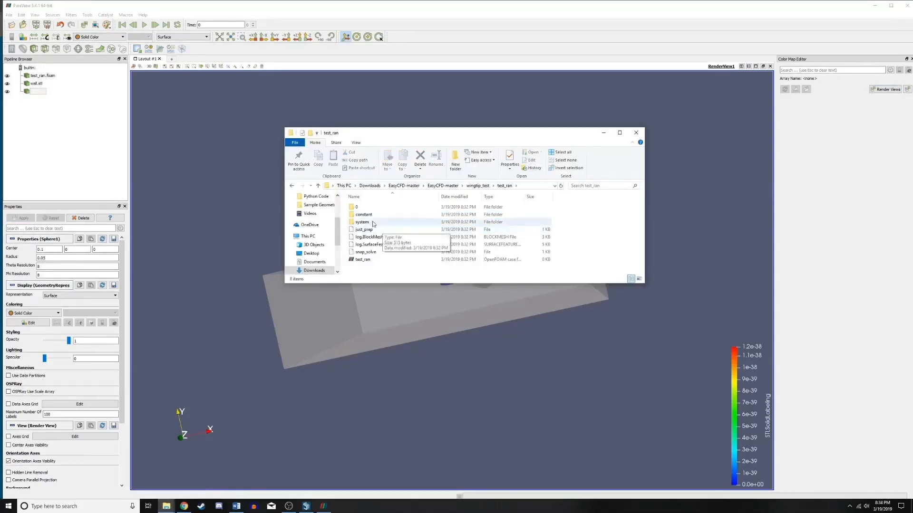
pyautogui.doubleClick(388, 221)
pyautogui.click(383, 239)
pyautogui.rightClick(384, 241)
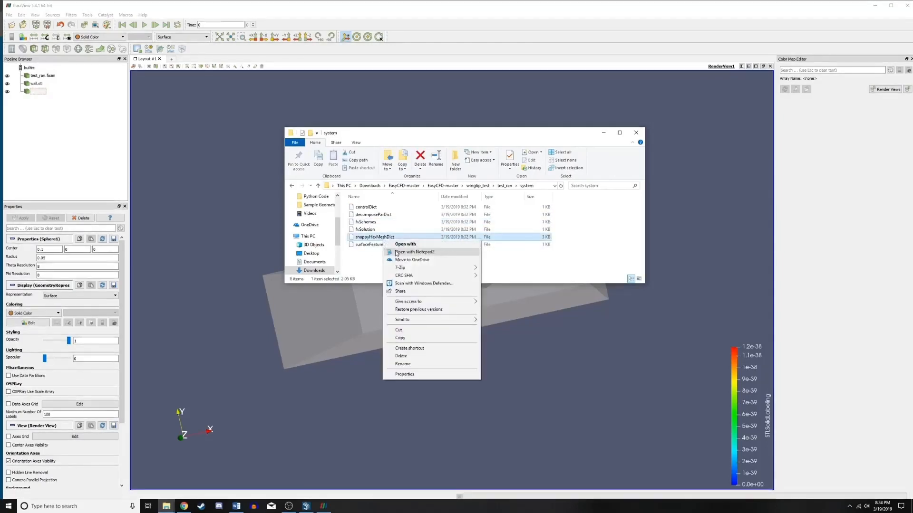
pyautogui.click(404, 252)
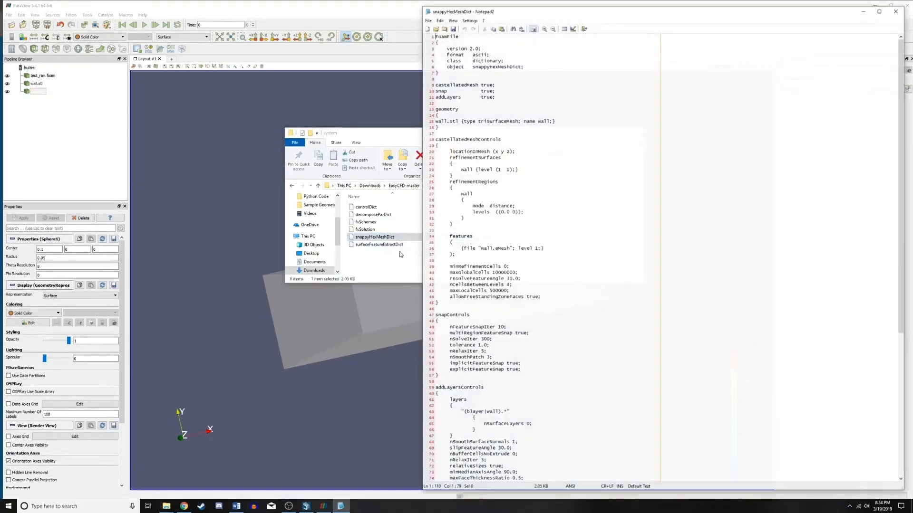
# - Set locationInMesh to (0.1 0 0) in snappyHexMeshDict, then save and close the file
pyautogui.doubleClick(495, 151)
pyautogui.write('0.')
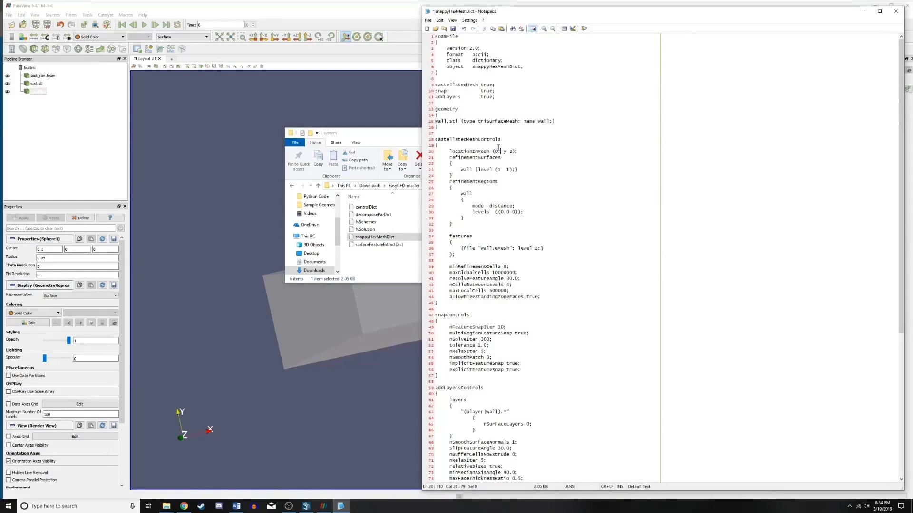
pyautogui.write('1')
pyautogui.doubleClick(507, 151)
pyautogui.write('0')
pyautogui.doubleClick(515, 151)
pyautogui.write('0')
pyautogui.click(454, 29)
pyautogui.click(891, 11)
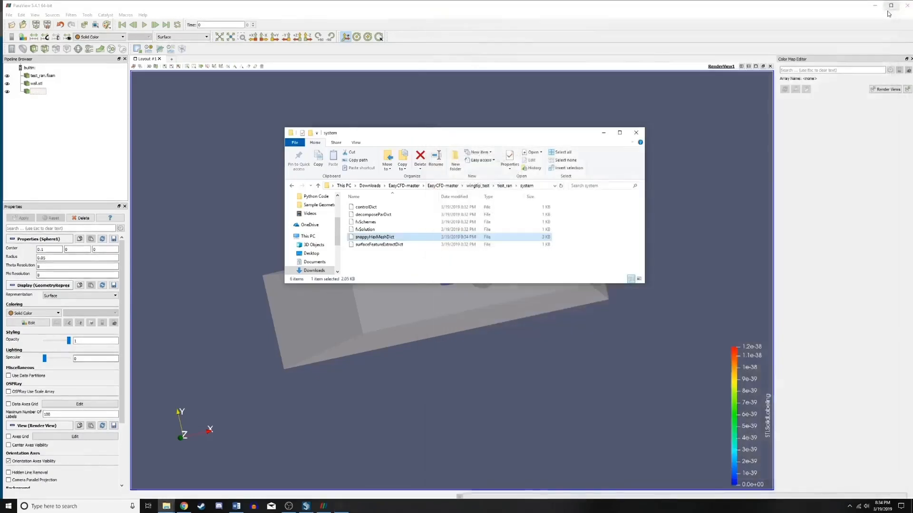
# - Close the file browser and ParaView, and run ./snap_solve in the blueCFD terminal
pyautogui.click(636, 133)
pyautogui.click(907, 5)
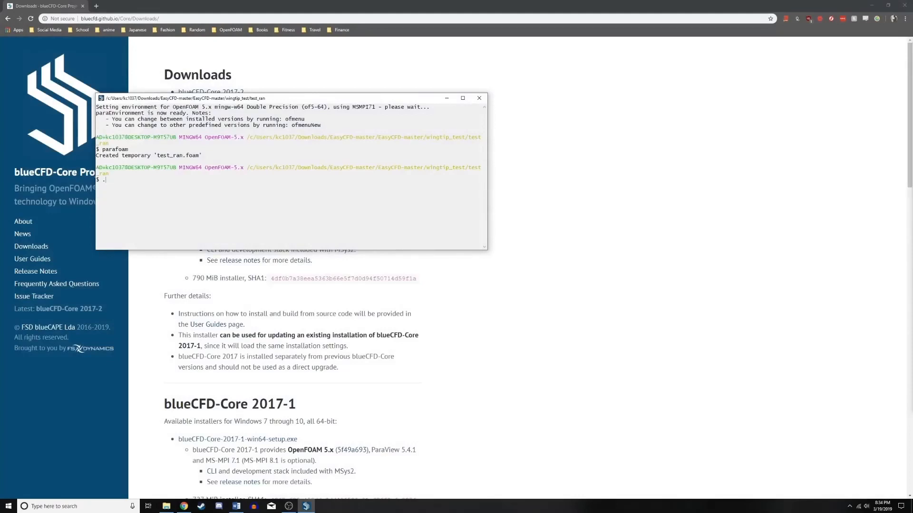
pyautogui.write('/snap_solve')
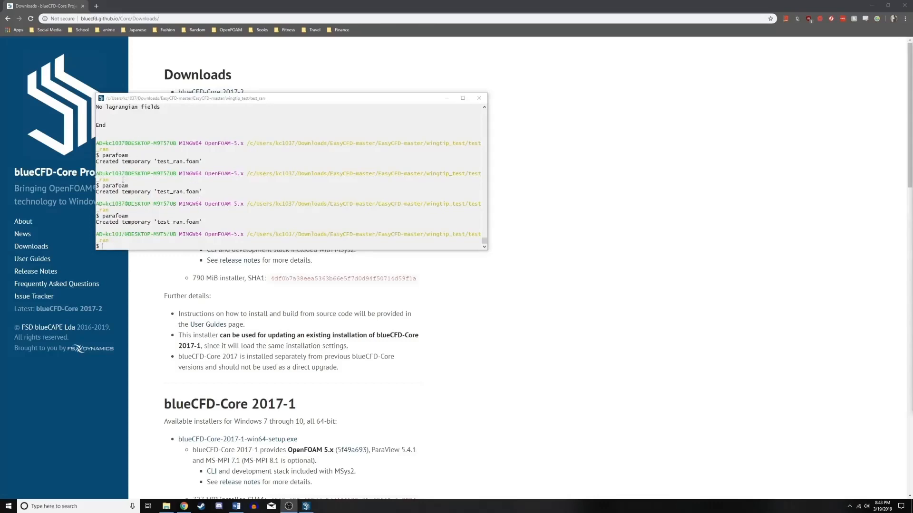
# - Review the end of the solver run's field reconstruction output in the terminal
pyautogui.scroll(7, 122, 179)
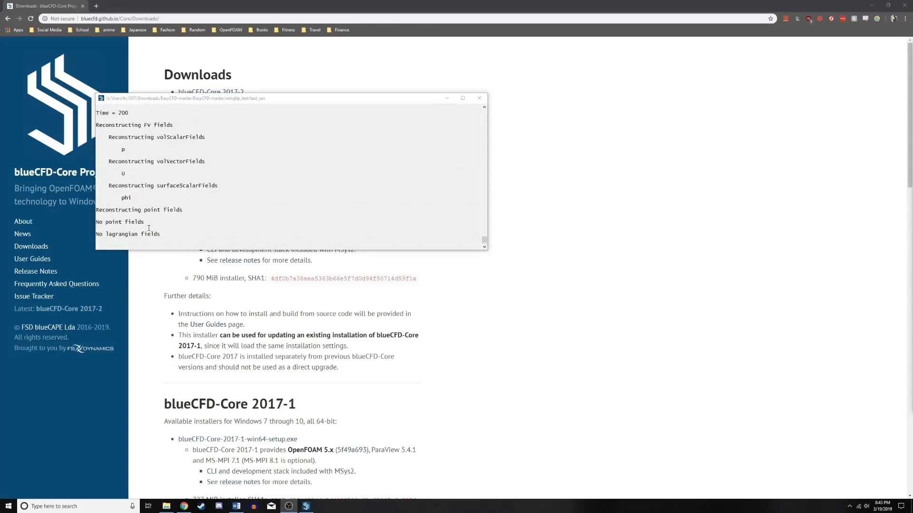
pyautogui.scroll(-7, 149, 228)
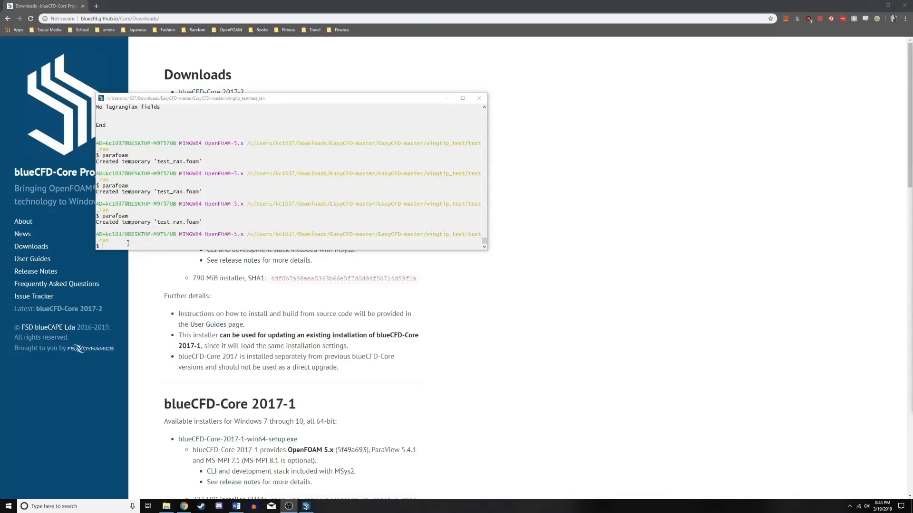
pyautogui.scroll(3, 128, 243)
pyautogui.scroll(-3, 166, 242)
pyautogui.scroll(2, 212, 242)
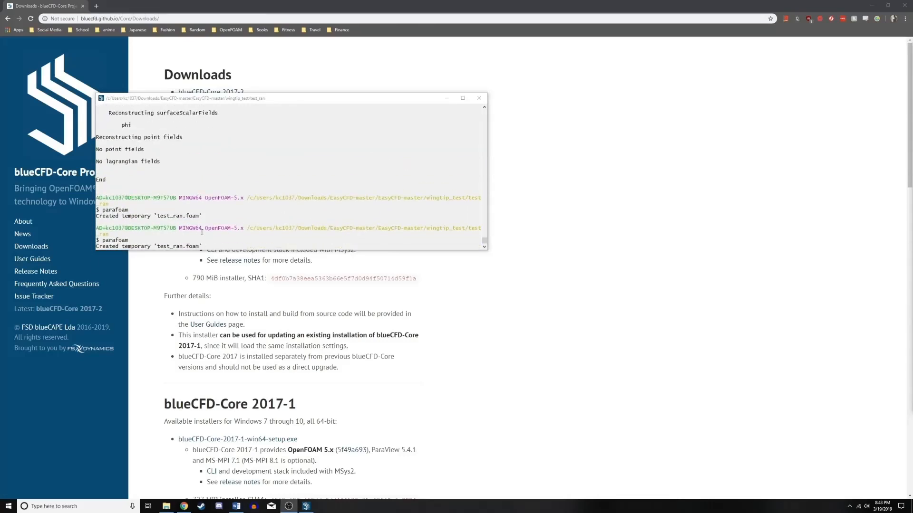
pyautogui.scroll(-3, 201, 232)
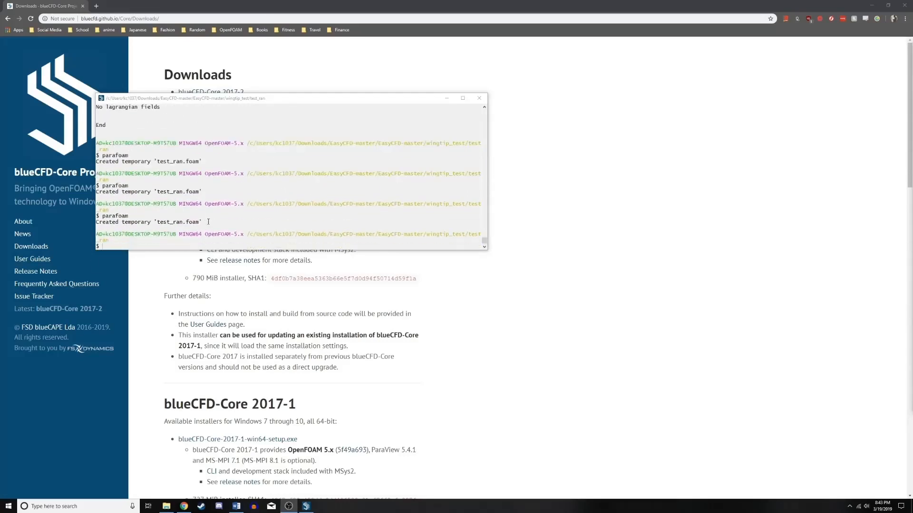
# - Open the solved case in ParaView with the parafoam command and load its internal mesh
pyautogui.click(157, 233)
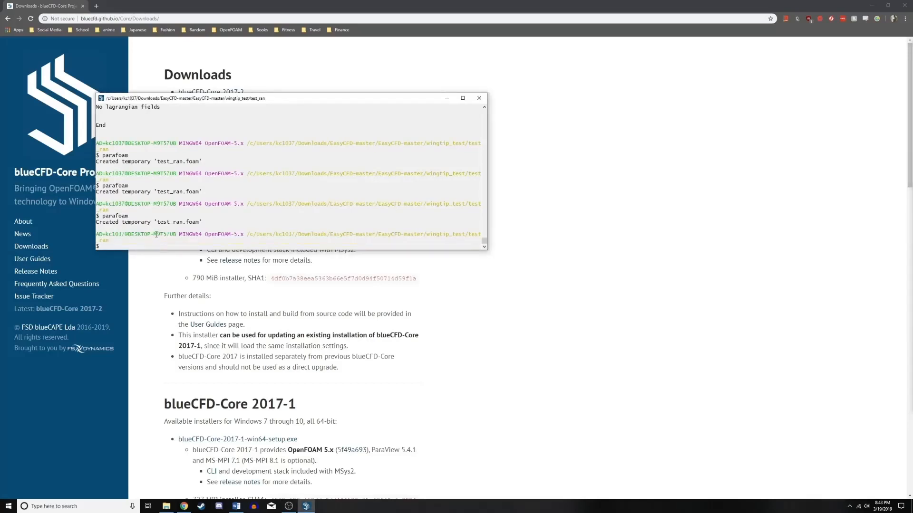
pyautogui.write('parafoam')
pyautogui.press('Return')
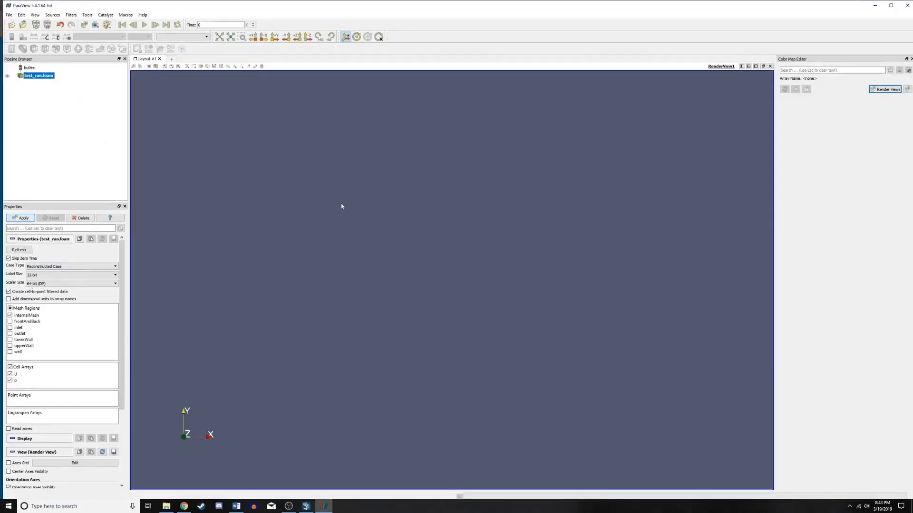
pyautogui.hotkey('alt', 'a')
pyautogui.moveTo(345, 151); pyautogui.dragTo(360, 189)
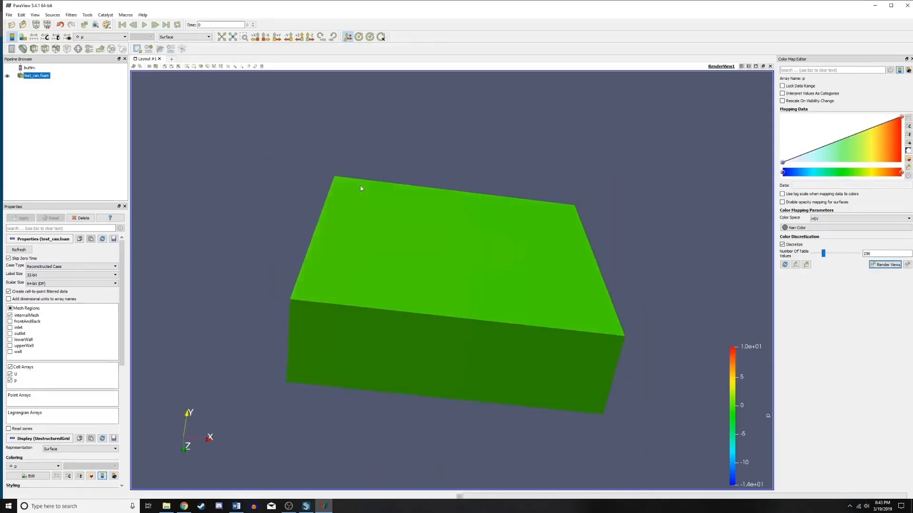
pyautogui.moveTo(355, 158); pyautogui.dragTo(188, 214)
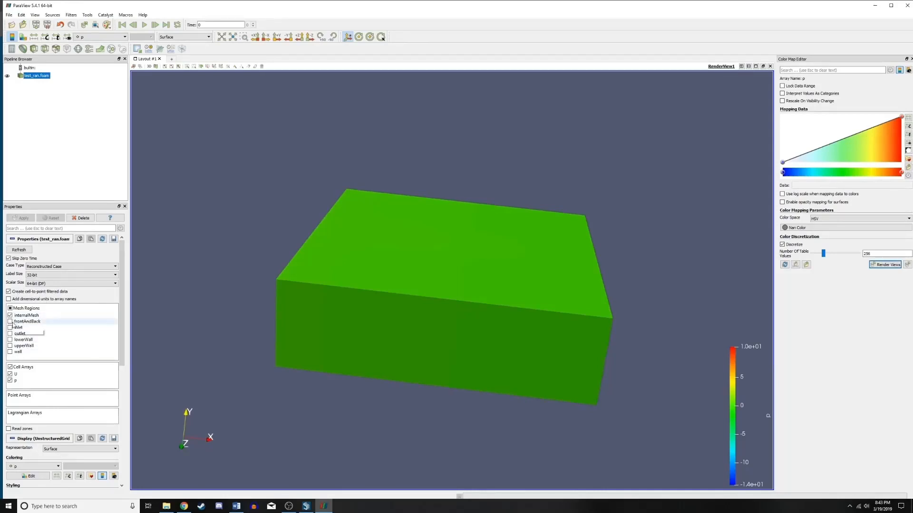
# - Display only the wall region instead of internalMesh and examine the pressure on the wing surface from several sides
pyautogui.click(10, 352)
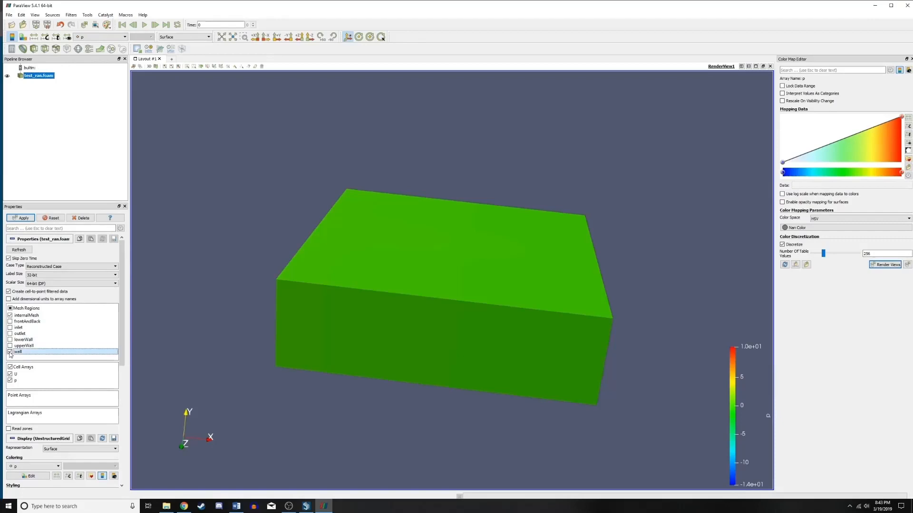
pyautogui.click(10, 315)
pyautogui.click(23, 219)
pyautogui.scroll(10, 352, 294)
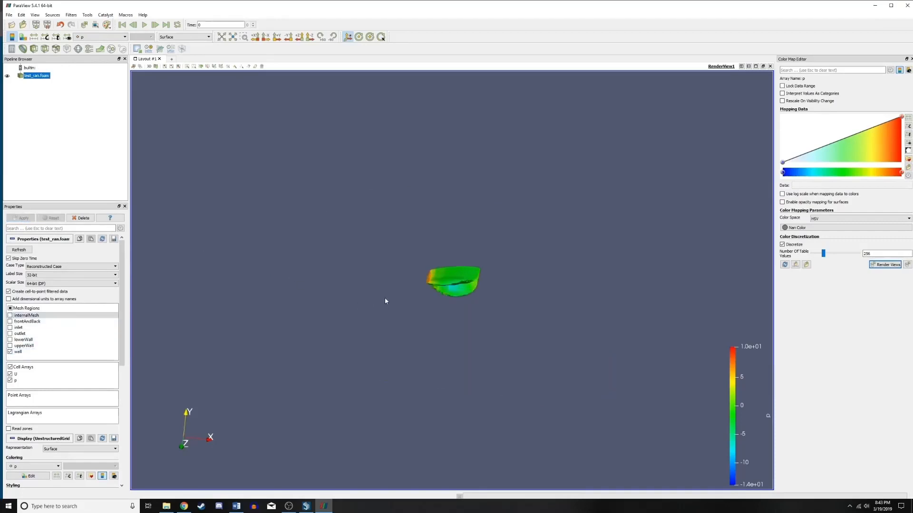
pyautogui.moveTo(315, 332); pyautogui.dragTo(361, 326)
pyautogui.scroll(3, 361, 326)
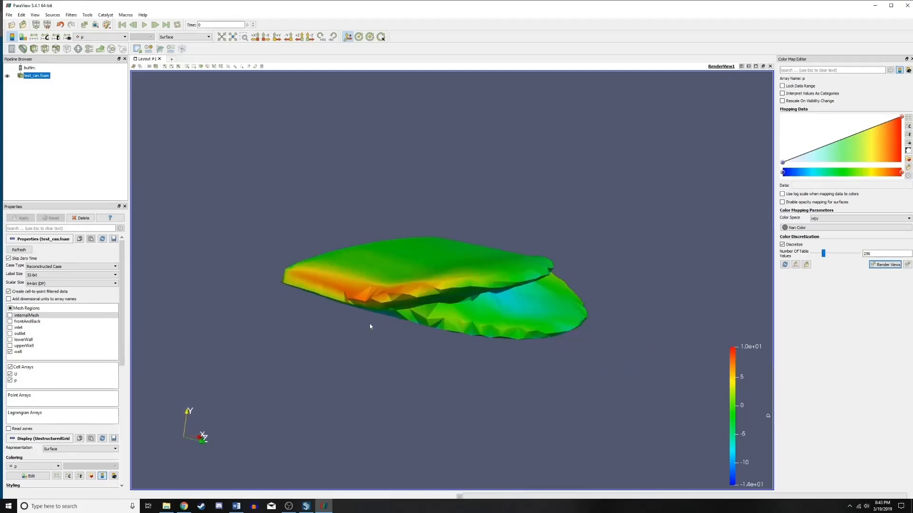
pyautogui.moveTo(334, 277); pyautogui.dragTo(286, 313)
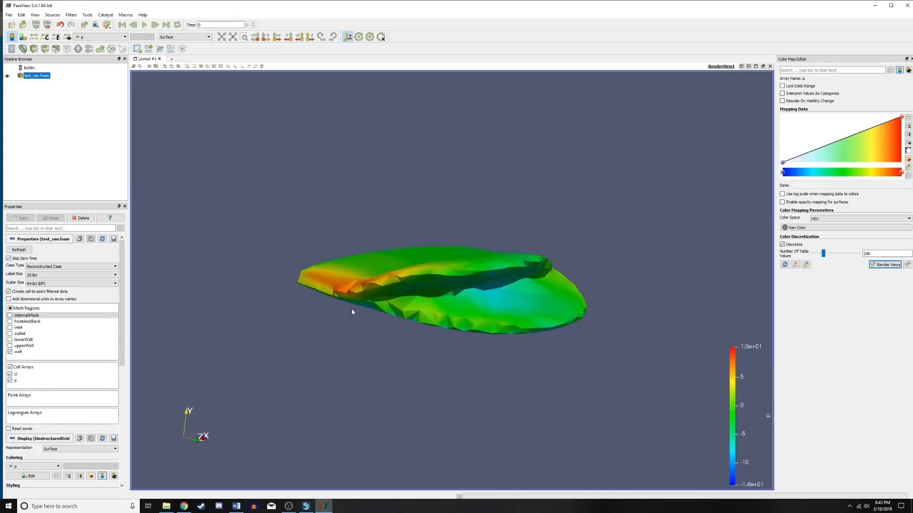
pyautogui.moveTo(352, 273); pyautogui.dragTo(477, 334)
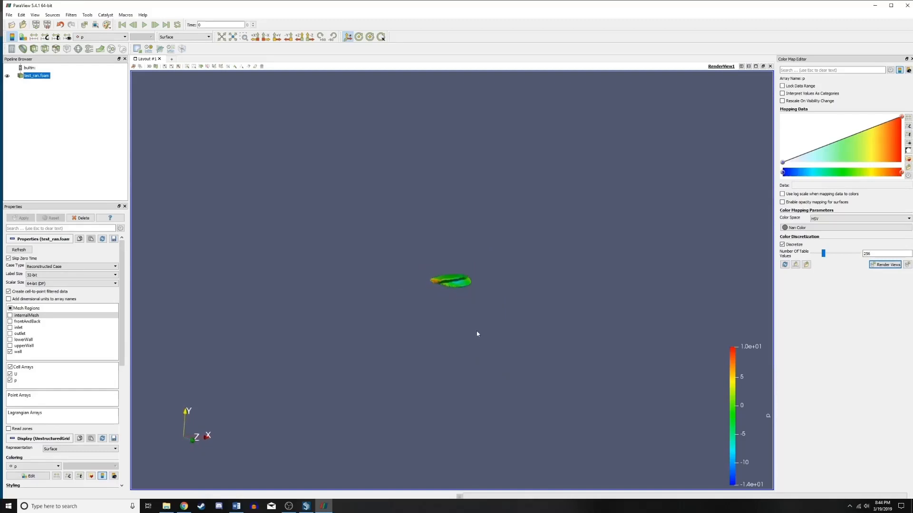
# - Switch the displayed mesh region from wall back to internalMesh
pyautogui.click(10, 352)
pyautogui.click(10, 315)
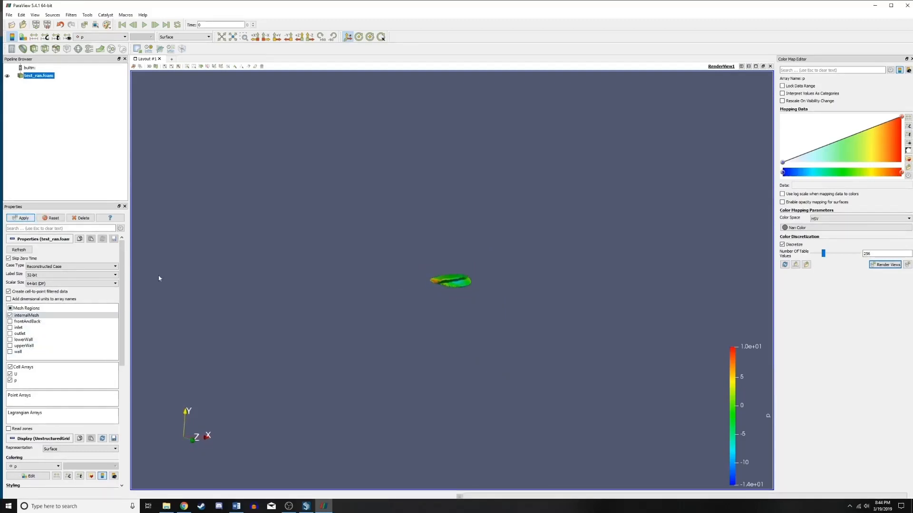
pyautogui.scroll(-3, 229, 286)
pyautogui.moveTo(323, 190); pyautogui.dragTo(298, 190)
pyautogui.moveTo(134, 245); pyautogui.dragTo(247, 193)
# - Try an opacity of 0.62 on the internal mesh to look inside the domain, and restore it to 1
pyautogui.scroll(-1, 95, 266)
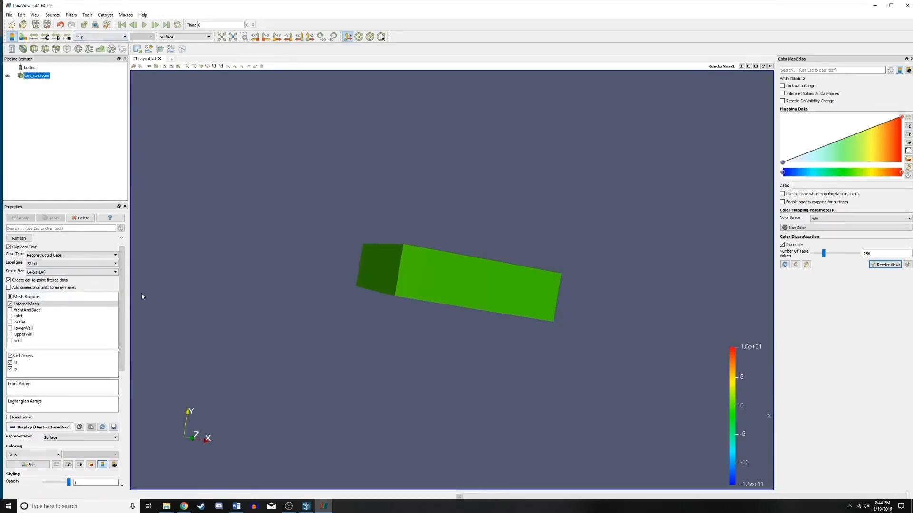
pyautogui.scroll(-3, 123, 303)
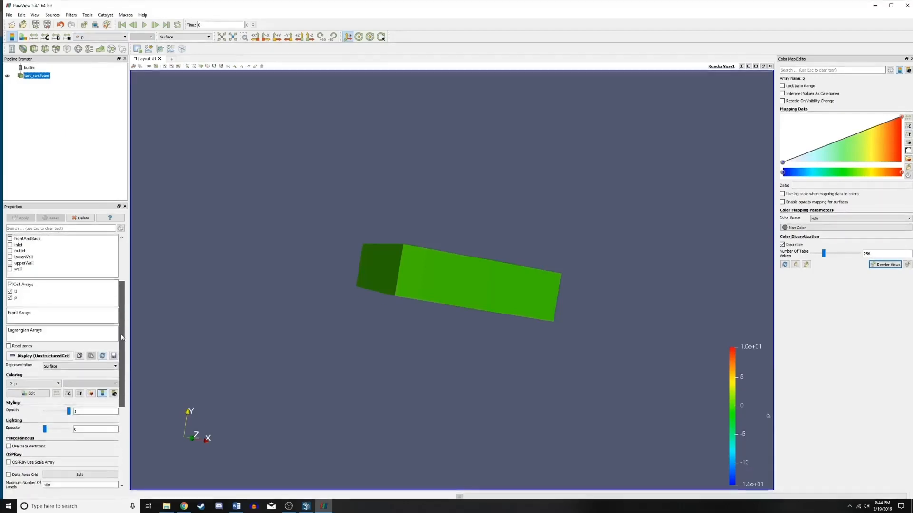
pyautogui.moveTo(68, 436); pyautogui.dragTo(58, 437)
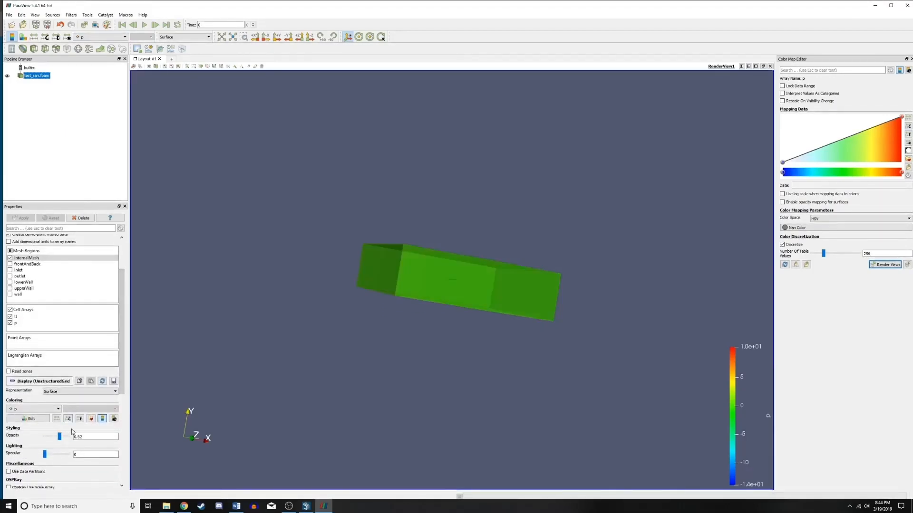
pyautogui.moveTo(285, 364); pyautogui.dragTo(364, 279)
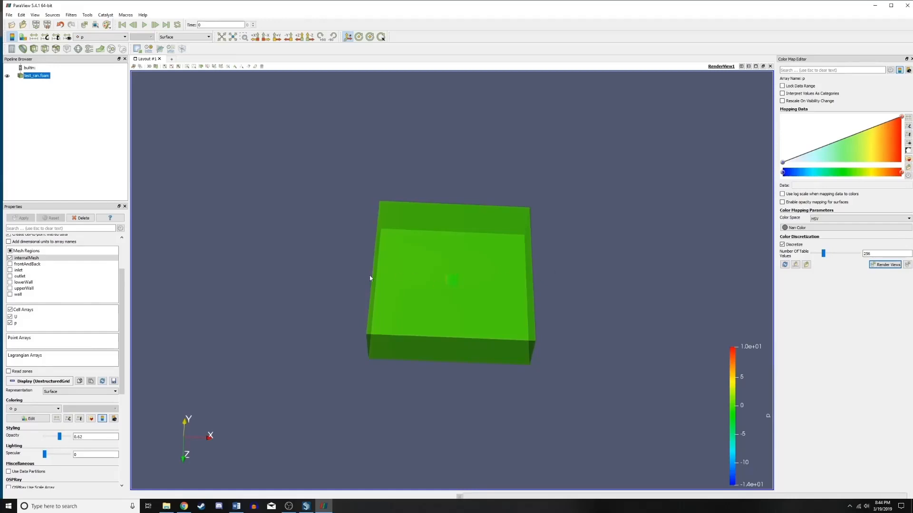
pyautogui.moveTo(204, 373); pyautogui.dragTo(219, 366)
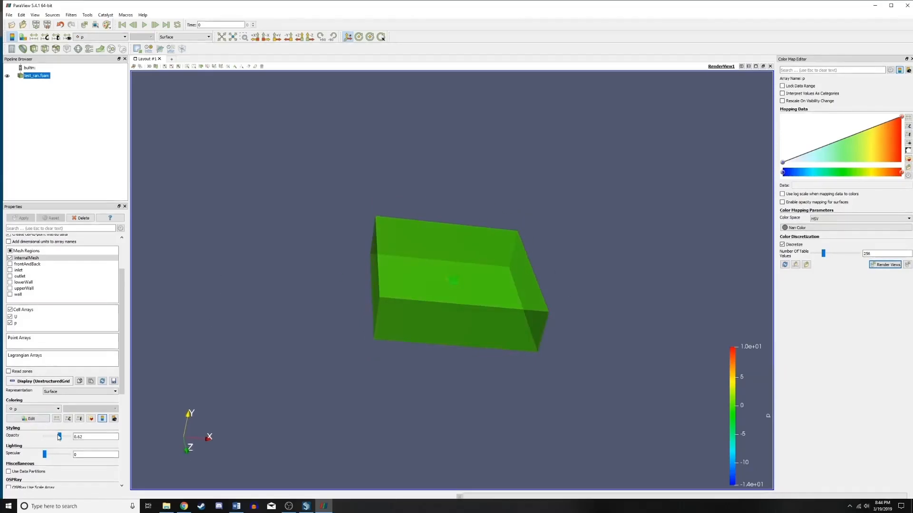
pyautogui.moveTo(60, 436); pyautogui.dragTo(88, 431)
pyautogui.moveTo(266, 322); pyautogui.dragTo(240, 332)
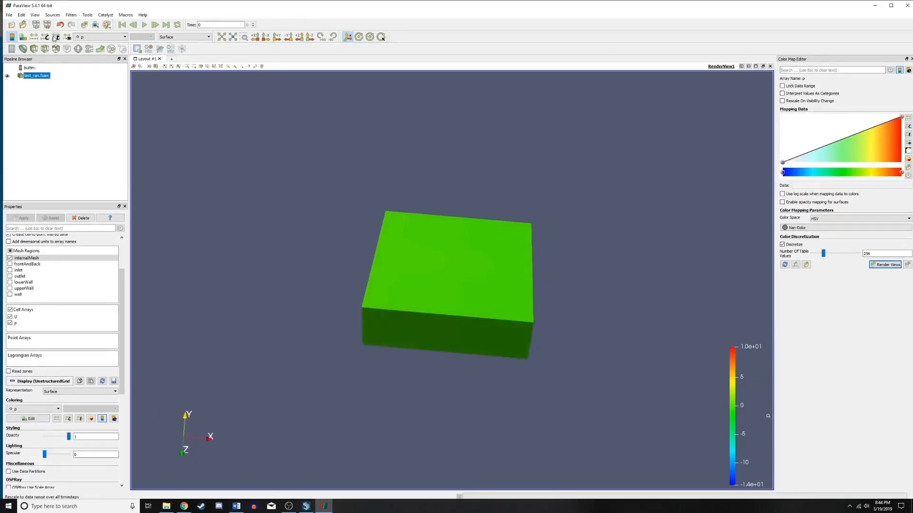
# - Slice the internal mesh with a Z-normal plane and examine the pressure around the wing section
pyautogui.click(45, 49)
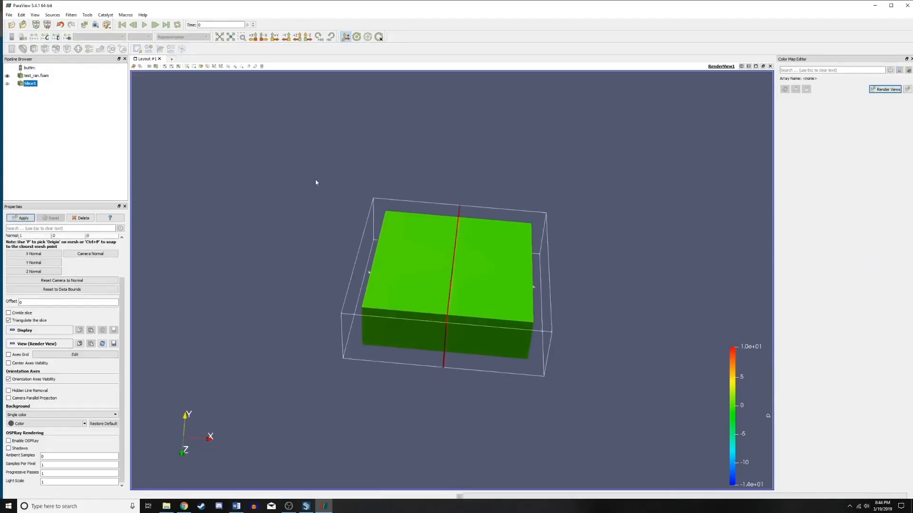
pyautogui.moveTo(316, 183); pyautogui.dragTo(306, 189)
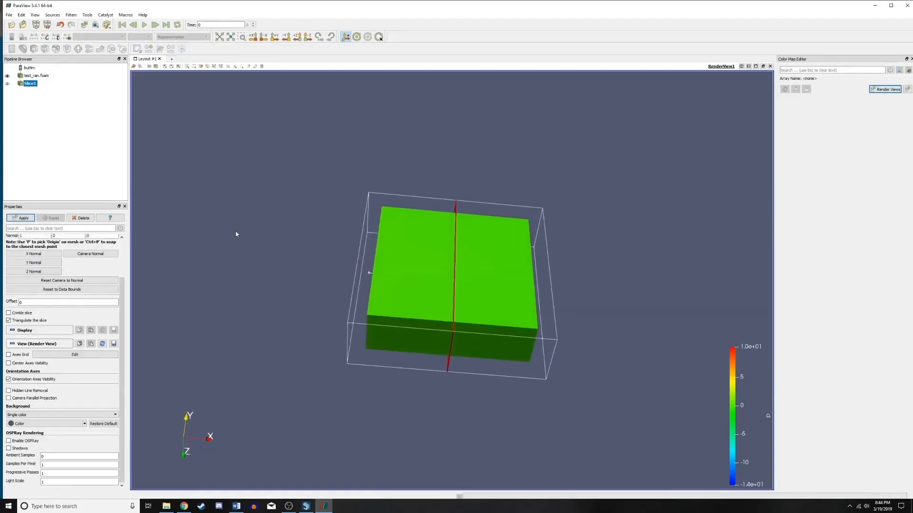
pyautogui.click(33, 262)
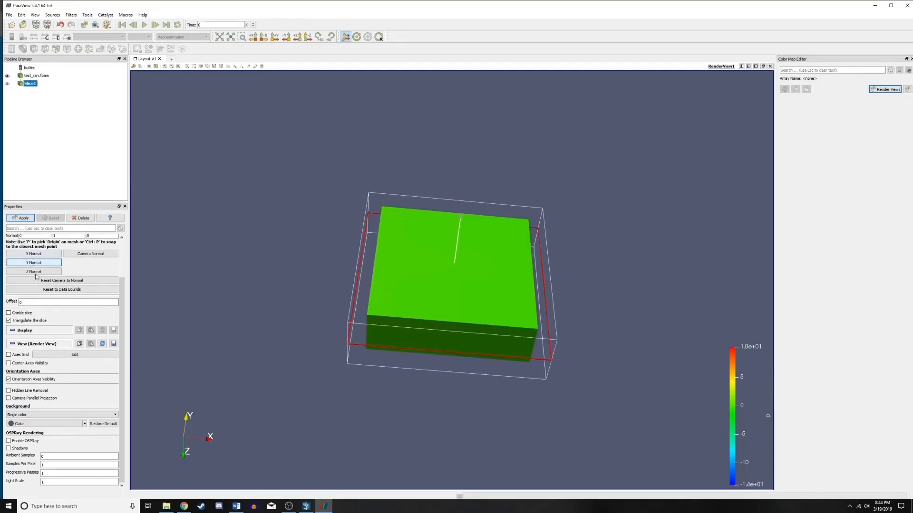
pyautogui.click(34, 271)
pyautogui.moveTo(209, 238); pyautogui.dragTo(179, 245)
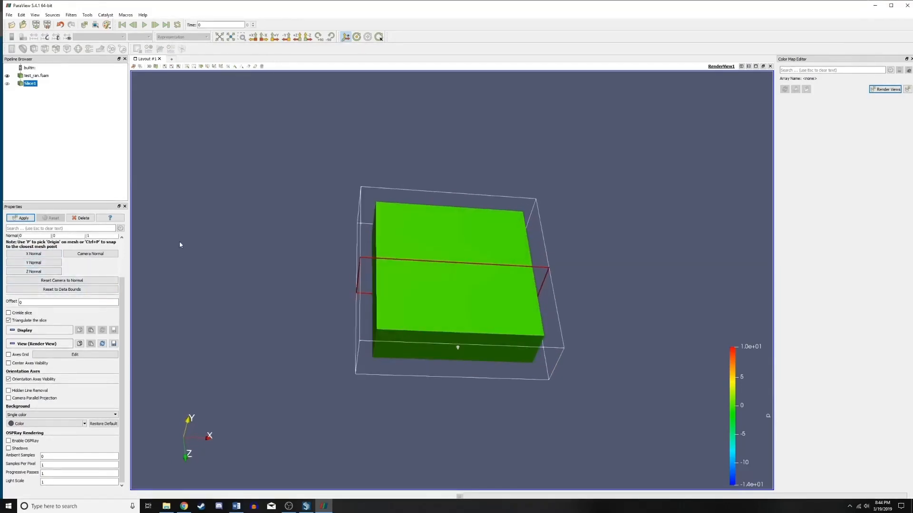
pyautogui.click(22, 219)
pyautogui.moveTo(279, 222)
pyautogui.mouseDown()
pyautogui.moveTo(289, 193)
pyautogui.moveTo(279, 216)
pyautogui.mouseUp()
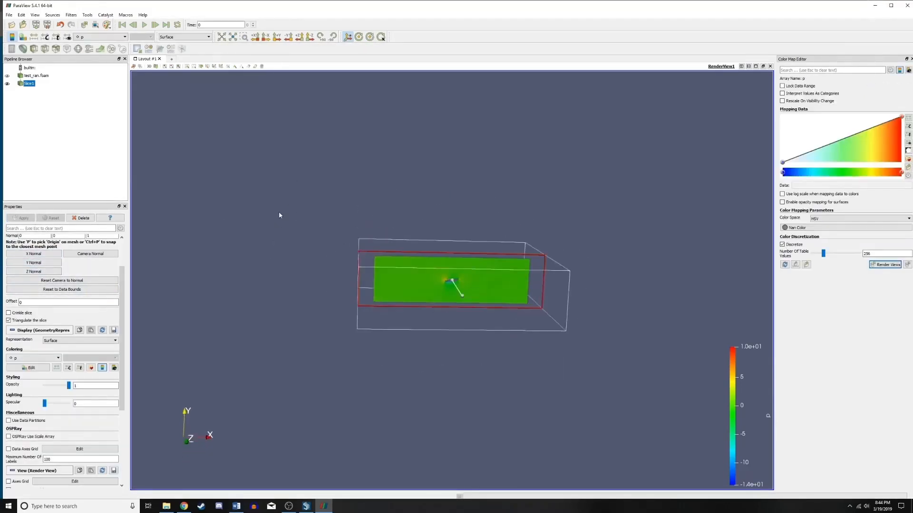
pyautogui.scroll(10, 455, 278)
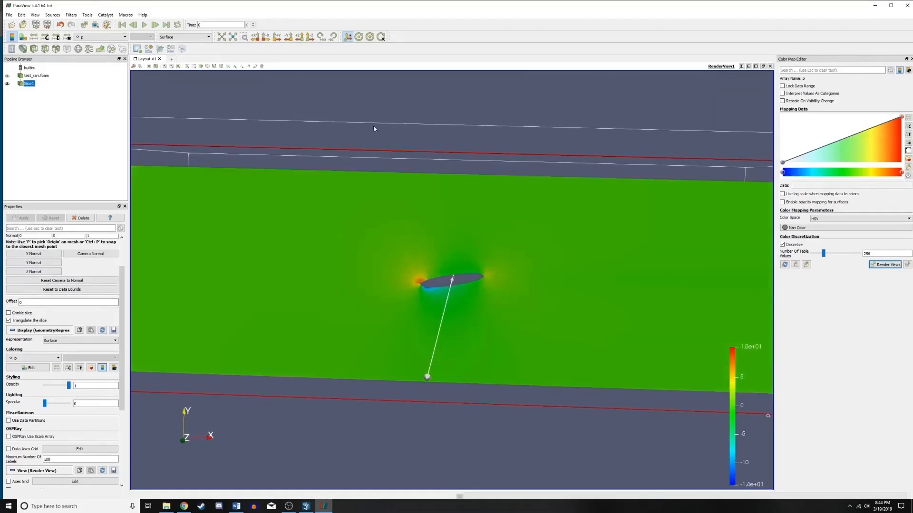
pyautogui.moveTo(375, 126); pyautogui.dragTo(409, 102)
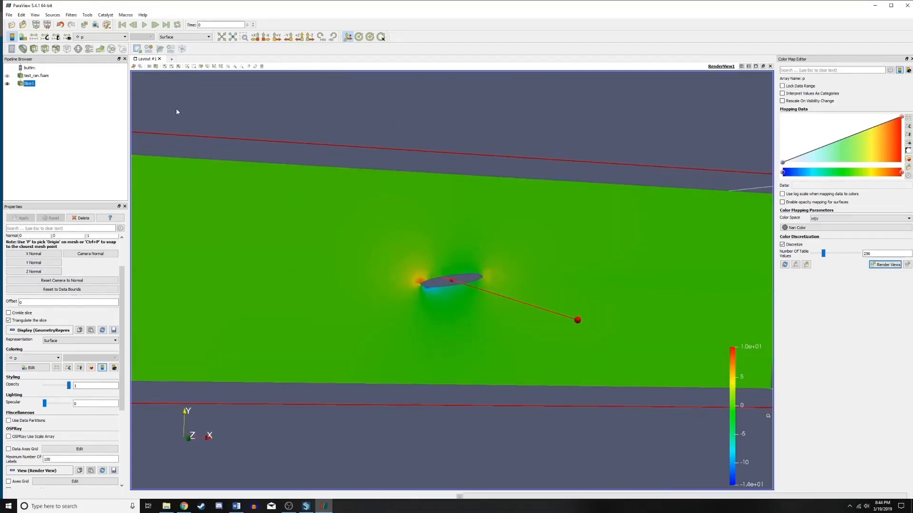
# - Color the slice by velocity U magnitude and examine the flow field around the airfoil section
pyautogui.click(98, 36)
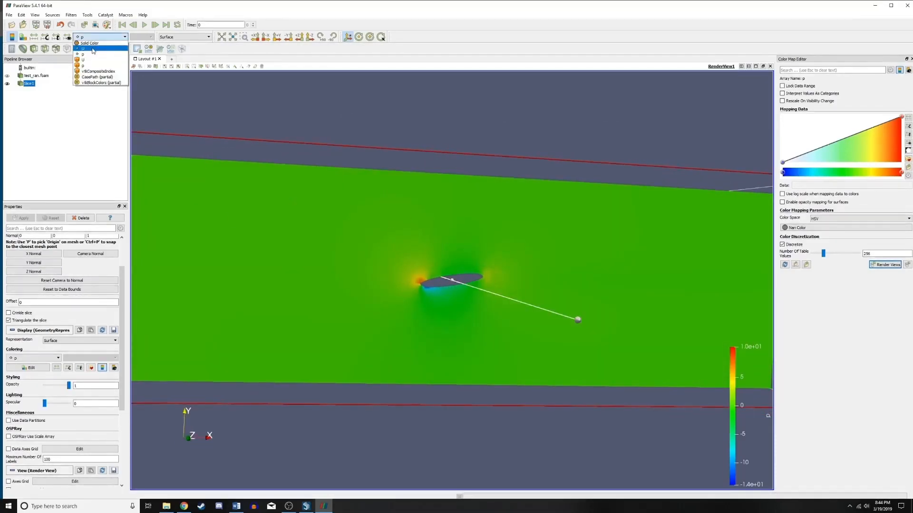
pyautogui.click(93, 49)
pyautogui.scroll(-5, 378, 149)
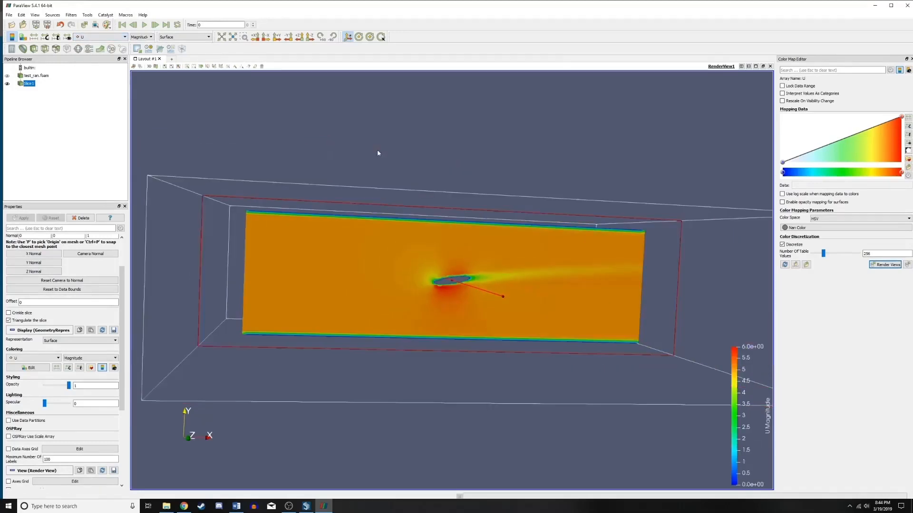
pyautogui.scroll(4, 462, 267)
pyautogui.scroll(-3, 512, 259)
pyautogui.moveTo(465, 181); pyautogui.dragTo(481, 216)
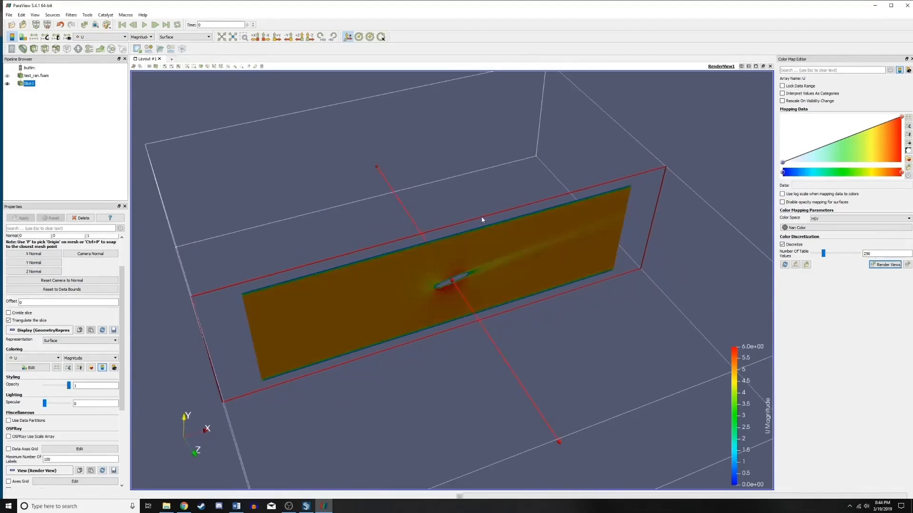
pyautogui.moveTo(473, 178); pyautogui.dragTo(460, 145)
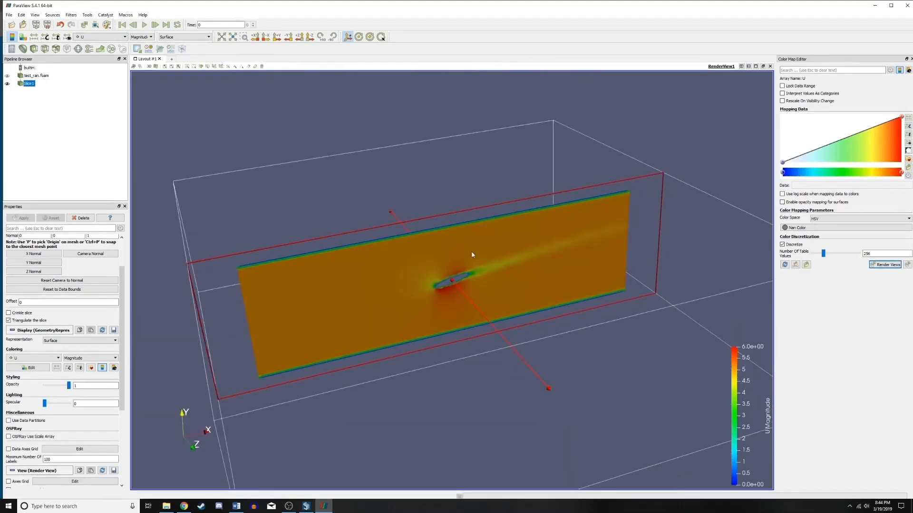
# - Move the slice plane along Z to the split wingtip and regenerate the slice there
pyautogui.moveTo(429, 155); pyautogui.dragTo(477, 269)
pyautogui.moveTo(432, 202); pyautogui.dragTo(194, 112)
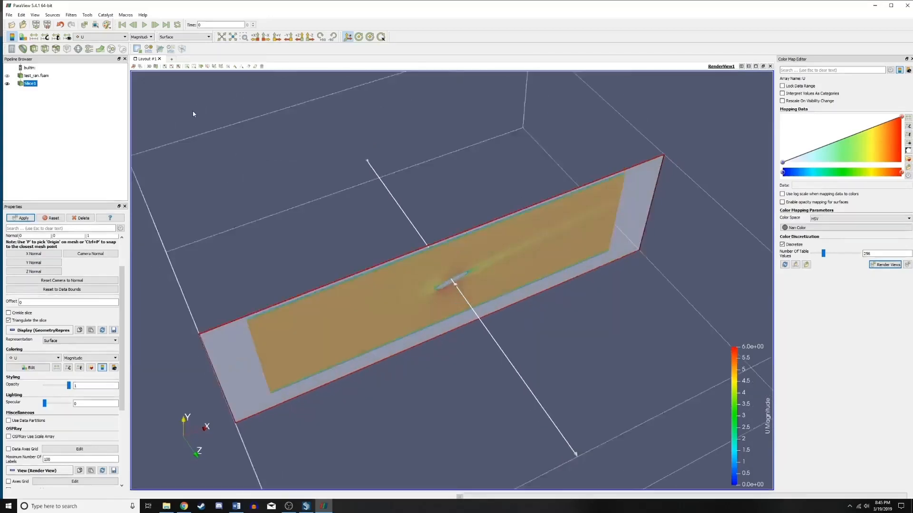
pyautogui.click(20, 217)
pyautogui.moveTo(178, 219); pyautogui.dragTo(381, 321)
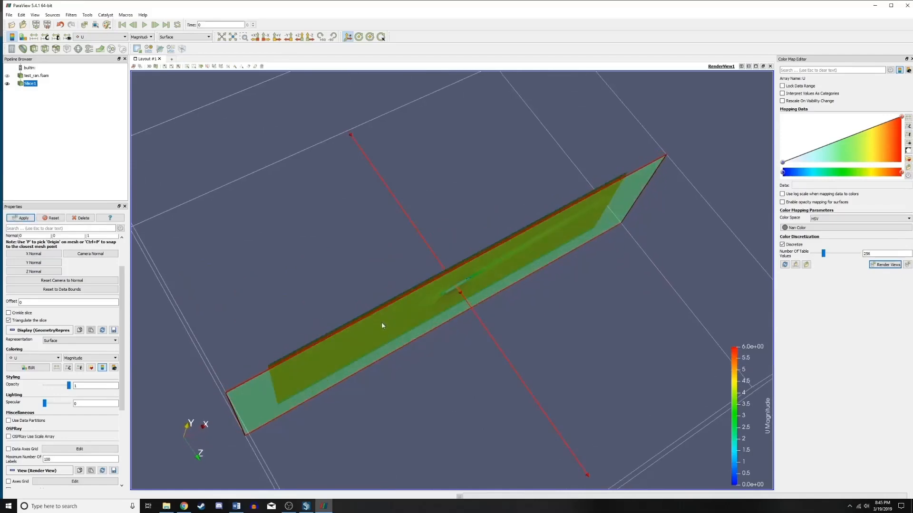
pyautogui.moveTo(332, 274); pyautogui.dragTo(315, 199)
pyautogui.click(23, 218)
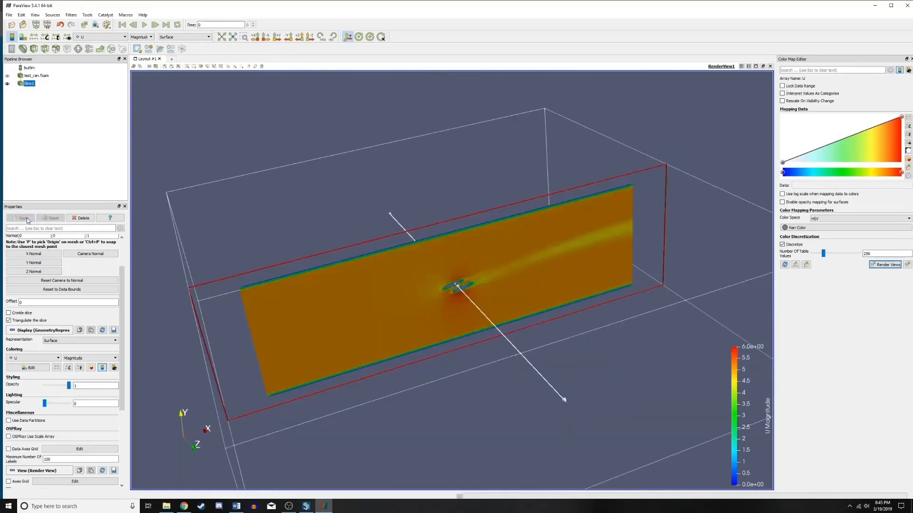
# - Examine the velocity around the two wingtip sections and along their wake to the outlet
pyautogui.moveTo(167, 161); pyautogui.dragTo(193, 171)
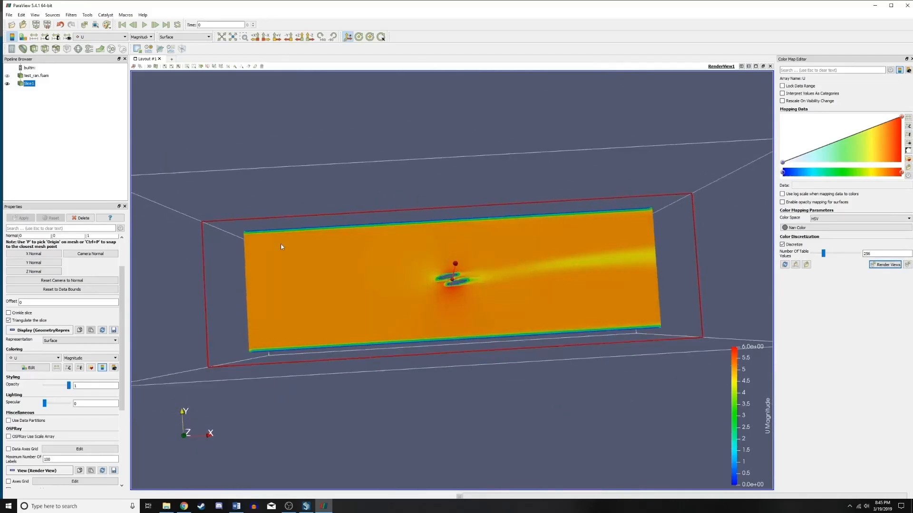
pyautogui.scroll(8, 281, 249)
pyautogui.scroll(6, 459, 280)
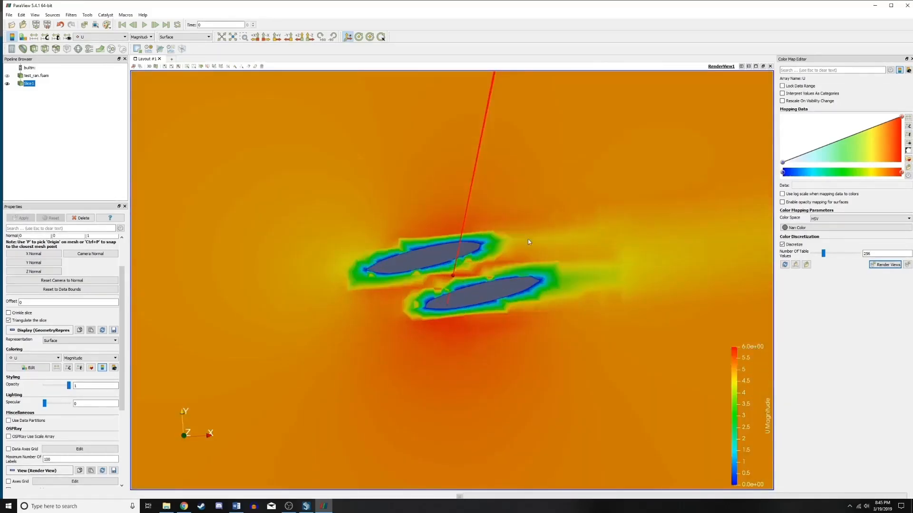
pyautogui.scroll(-5, 505, 241)
pyautogui.scroll(-5, 491, 281)
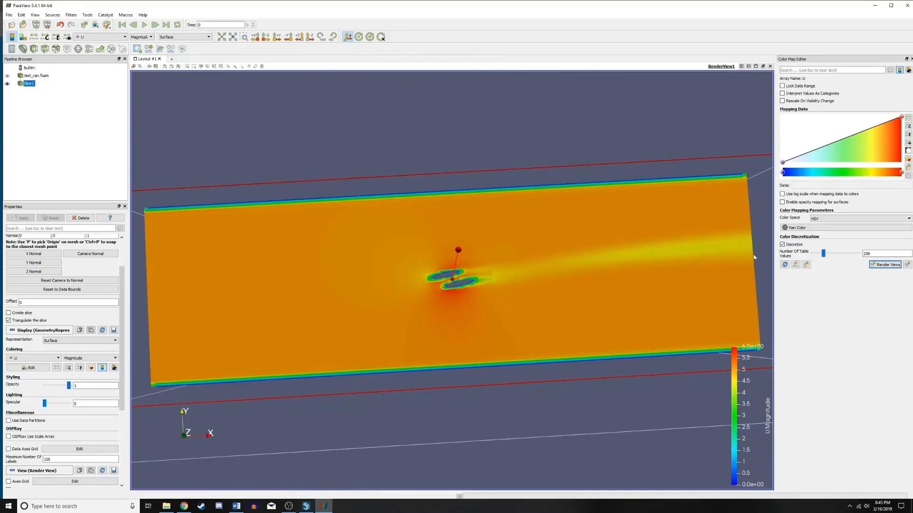
pyautogui.scroll(5, 558, 238)
pyautogui.scroll(-6, 539, 244)
pyautogui.moveTo(540, 244); pyautogui.dragTo(490, 179)
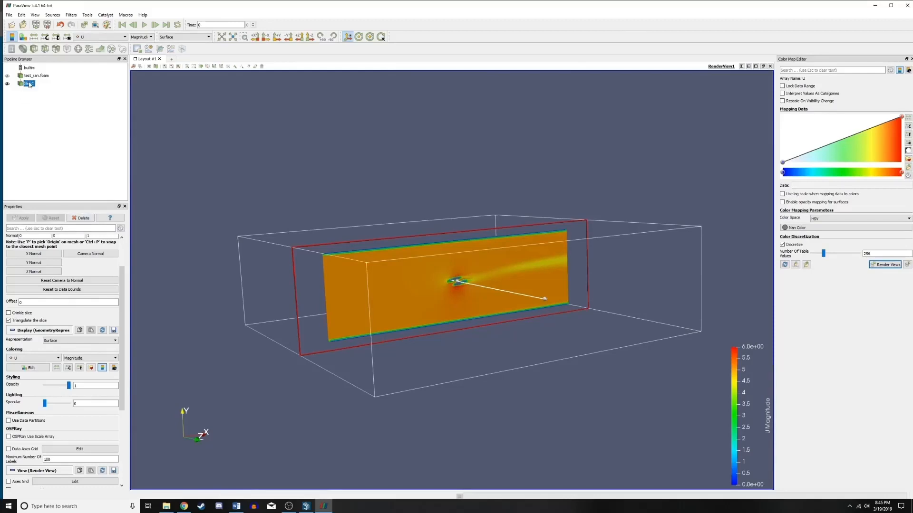
# - Delete the slice from the pipeline
pyautogui.click(82, 218)
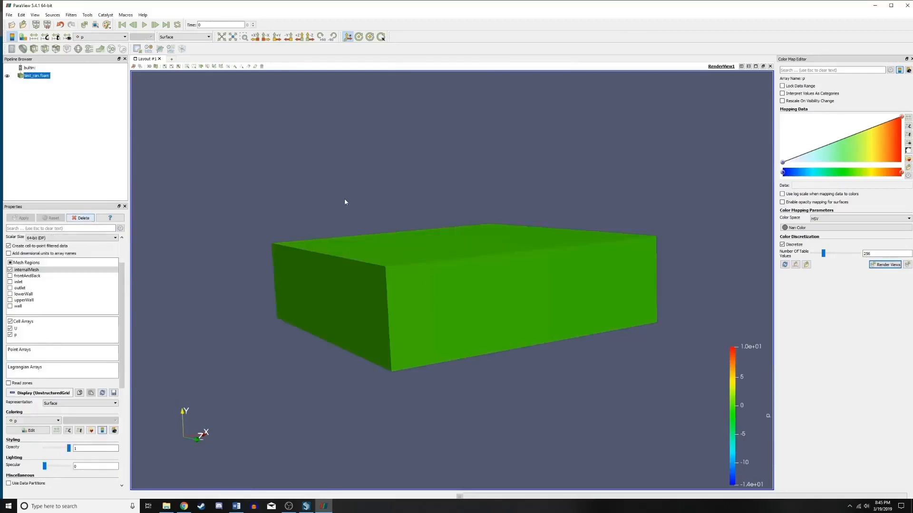
pyautogui.moveTo(344, 200); pyautogui.dragTo(237, 155)
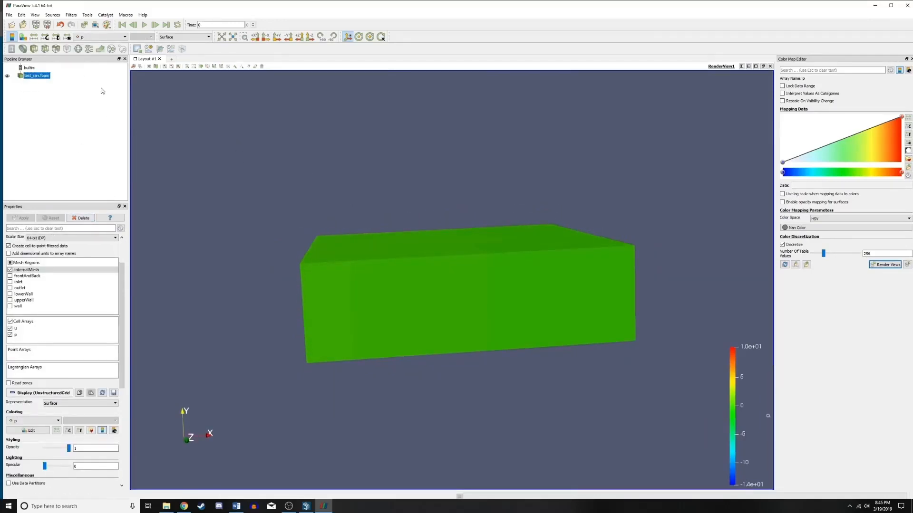
pyautogui.moveTo(205, 242); pyautogui.dragTo(287, 219)
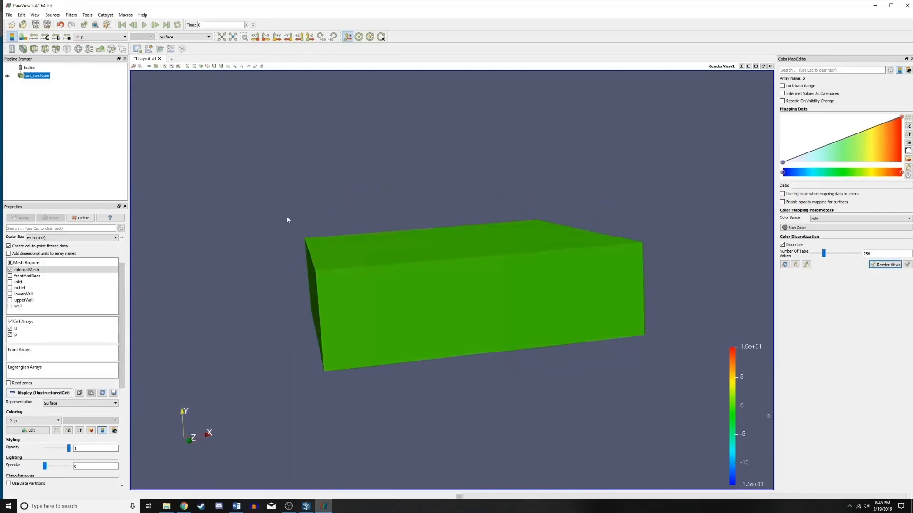
# - Add a Stream Tracer to the test_ran.foam case and set its seed type to Point Source
pyautogui.click(89, 50)
pyautogui.moveTo(200, 302); pyautogui.dragTo(244, 243)
pyautogui.moveTo(258, 207); pyautogui.dragTo(261, 220)
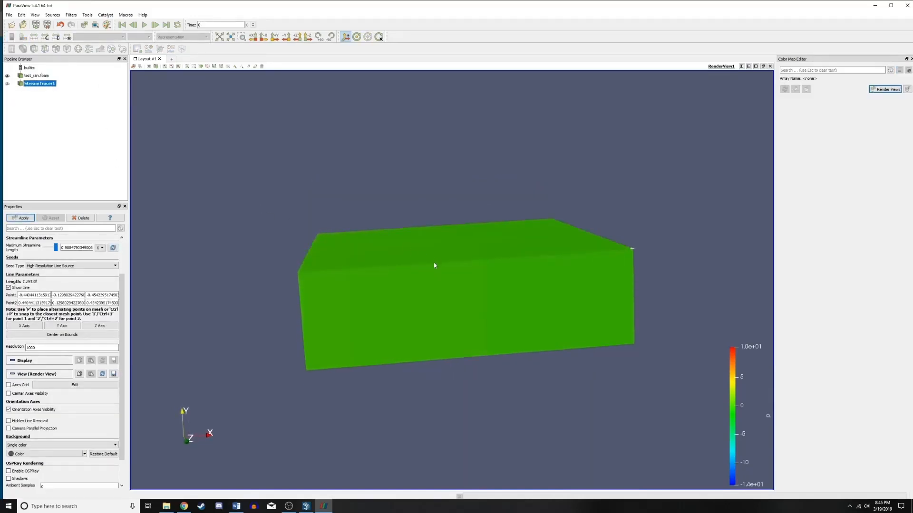
pyautogui.moveTo(434, 263); pyautogui.dragTo(362, 415, button='right')
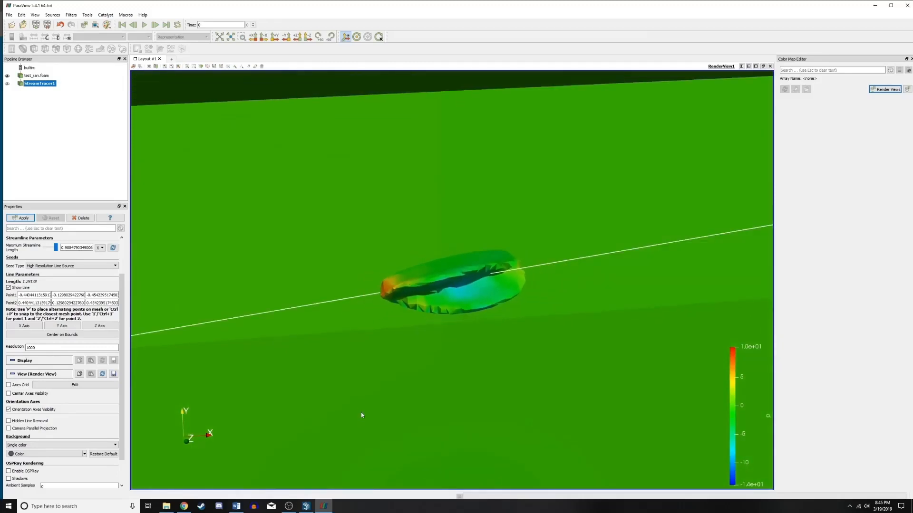
pyautogui.moveTo(362, 415); pyautogui.dragTo(198, 323)
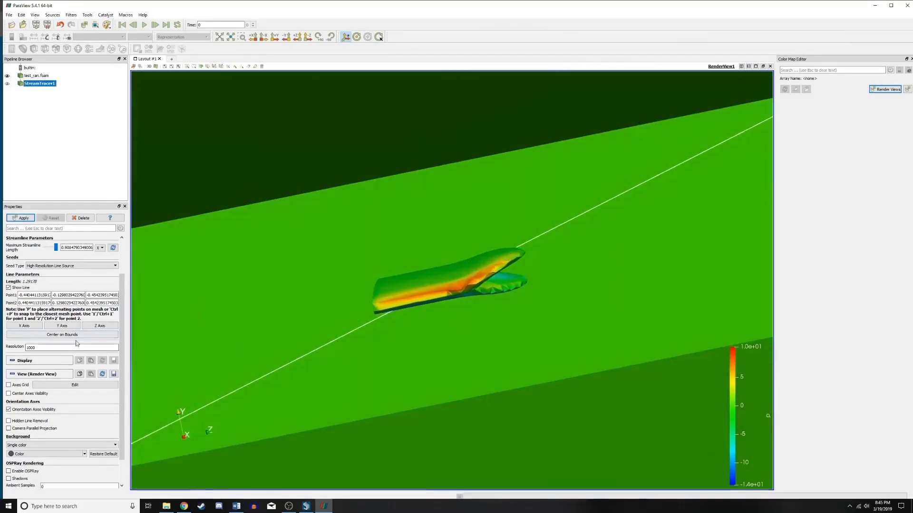
pyautogui.click(70, 266)
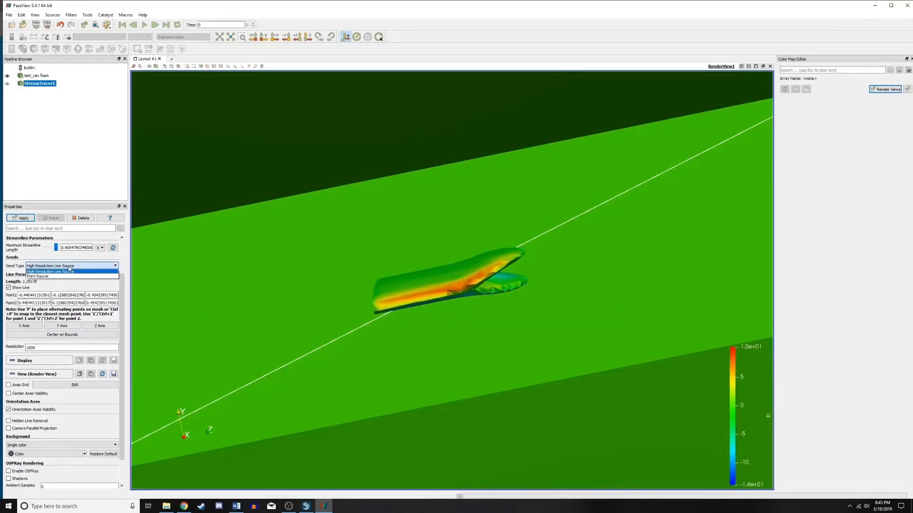
pyautogui.click(48, 277)
pyautogui.moveTo(200, 252); pyautogui.dragTo(238, 281)
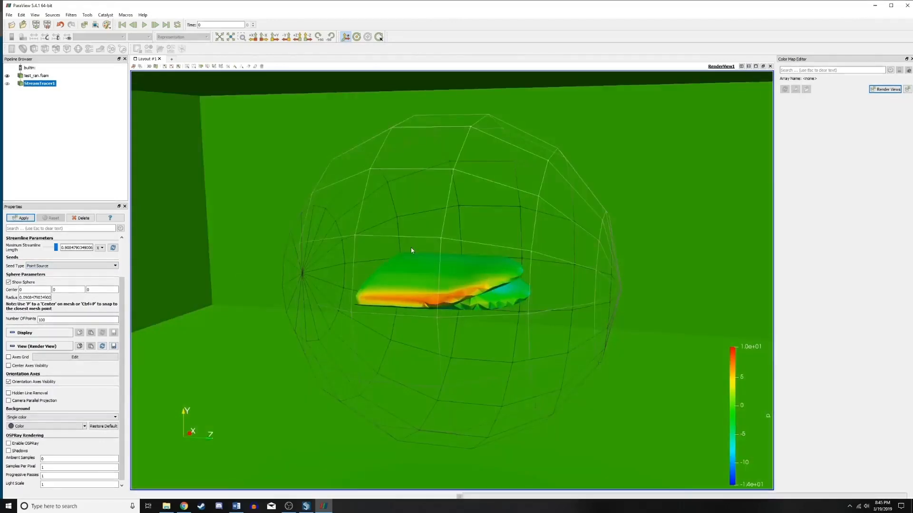
# - Center the seed sphere on the split wingtip with a radius of about 0.0508 and generate the streamlines
pyautogui.press('p')
pyautogui.moveTo(389, 252); pyautogui.dragTo(407, 241)
pyautogui.moveTo(244, 275); pyautogui.dragTo(204, 290)
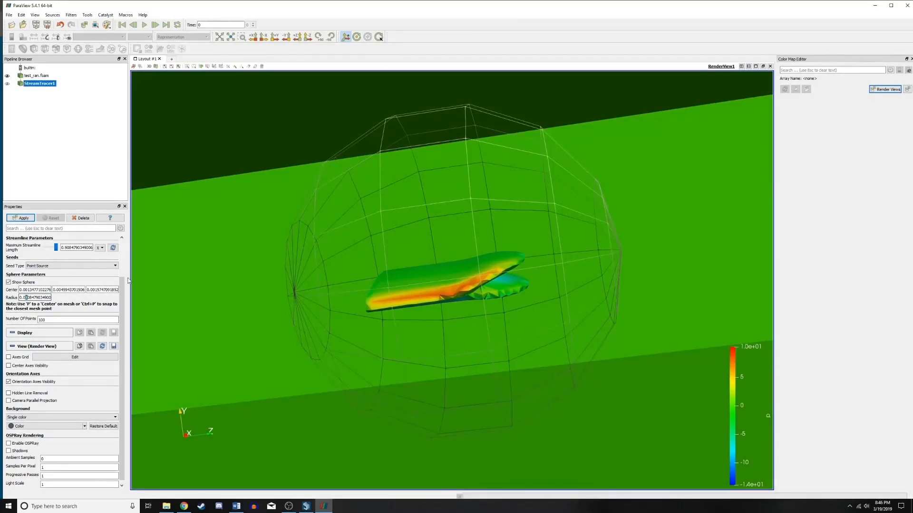
pyautogui.click(23, 219)
pyautogui.moveTo(171, 240); pyautogui.dragTo(225, 288)
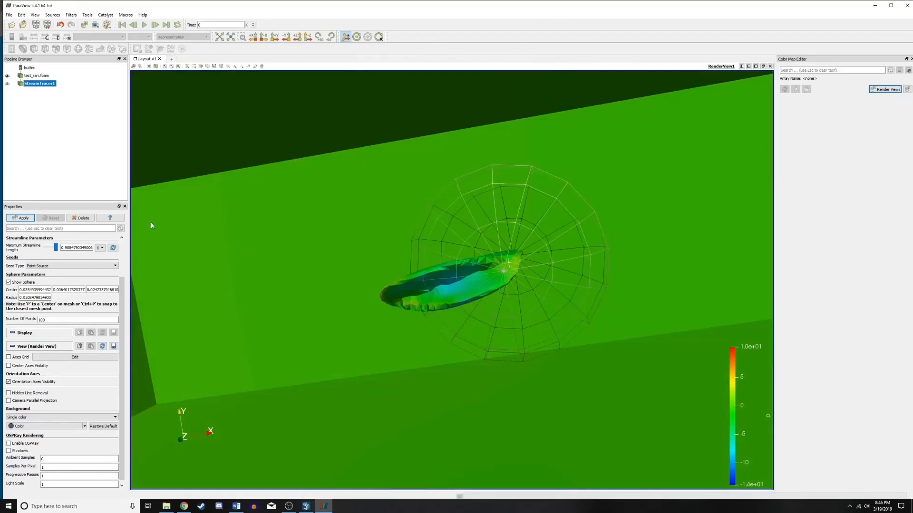
pyautogui.moveTo(125, 314); pyautogui.dragTo(114, 268)
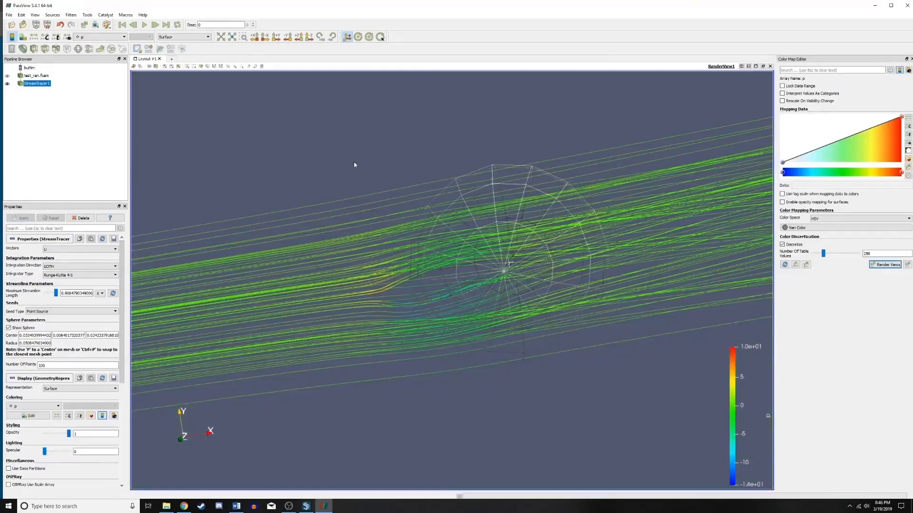
# - Color the streamlines by velocity U magnitude
pyautogui.moveTo(354, 163); pyautogui.dragTo(383, 152)
pyautogui.click(100, 38)
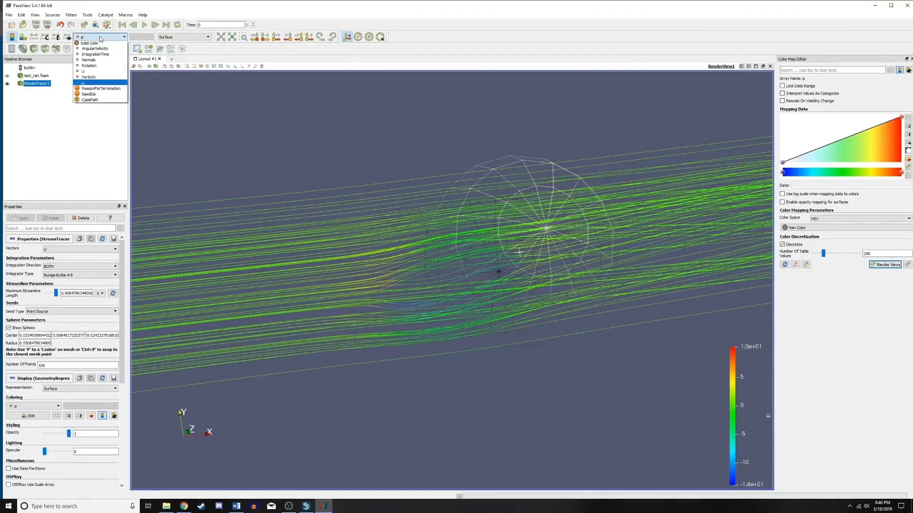
pyautogui.click(92, 74)
pyautogui.moveTo(320, 108); pyautogui.dragTo(373, 113)
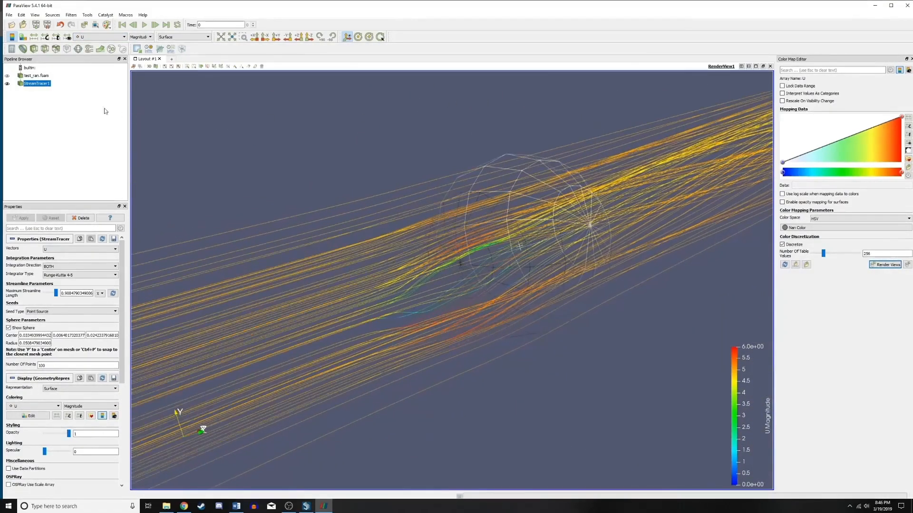
# - Show the test_ran.foam mesh together with the streamlines and examine the flow around the wing from several sides
pyautogui.click(7, 77)
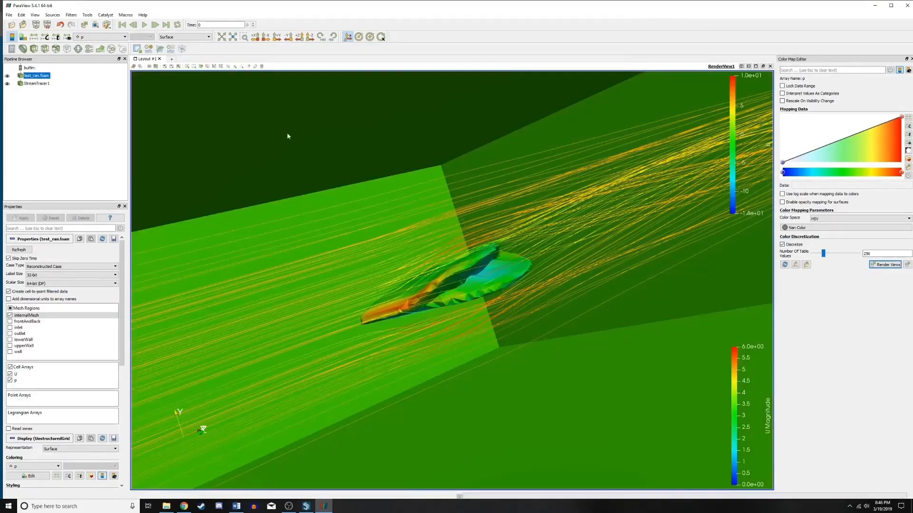
pyautogui.moveTo(495, 408); pyautogui.dragTo(223, 227)
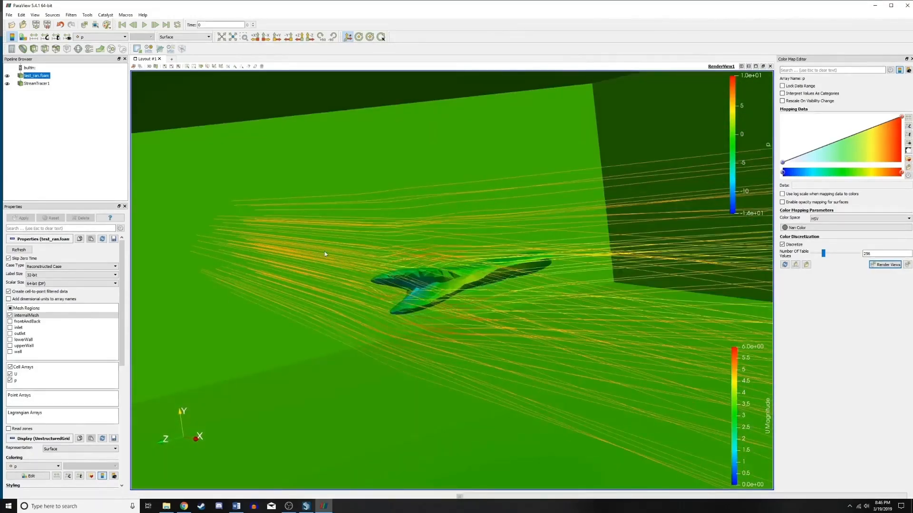
pyautogui.moveTo(302, 270); pyautogui.dragTo(428, 260)
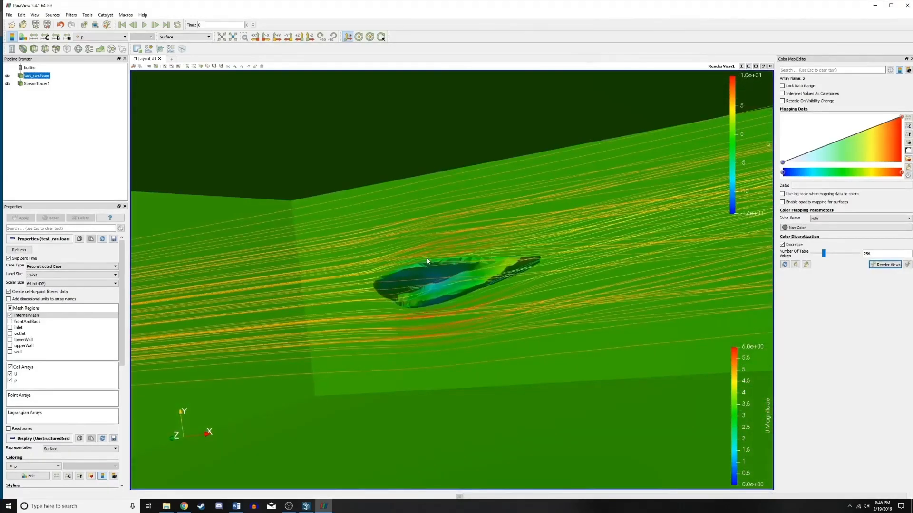
pyautogui.moveTo(454, 394); pyautogui.dragTo(731, 372)
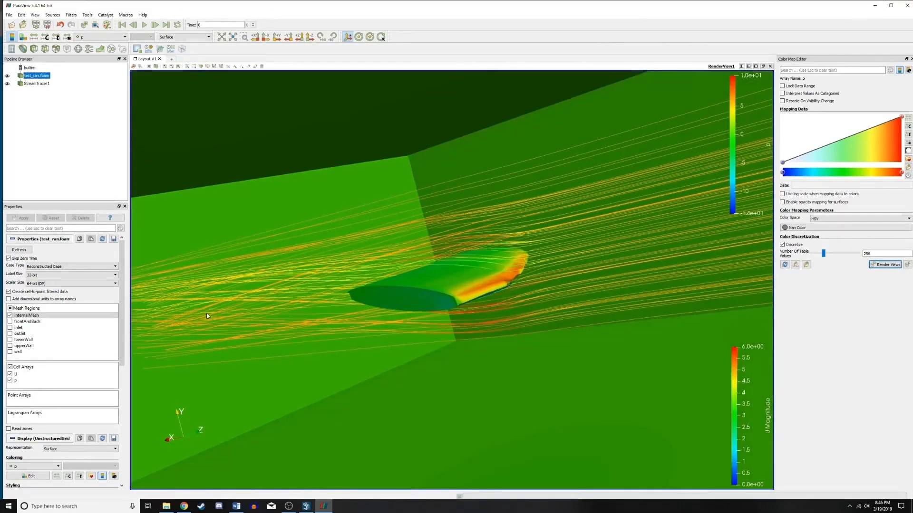
# - Examine the pressure-colored split wingtip and the surrounding streamlines from the front, the rear and above
pyautogui.moveTo(206, 313); pyautogui.dragTo(491, 346)
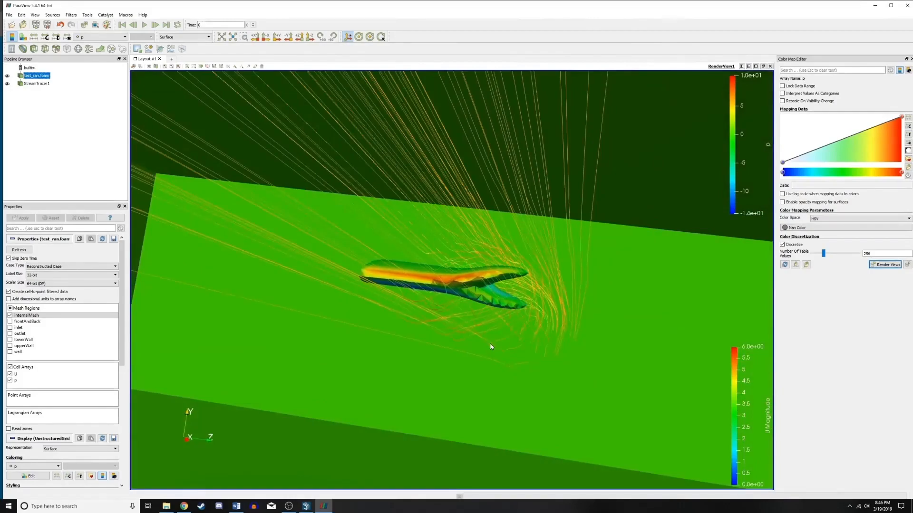
pyautogui.moveTo(551, 355); pyautogui.dragTo(518, 354)
pyautogui.moveTo(445, 354); pyautogui.dragTo(241, 357)
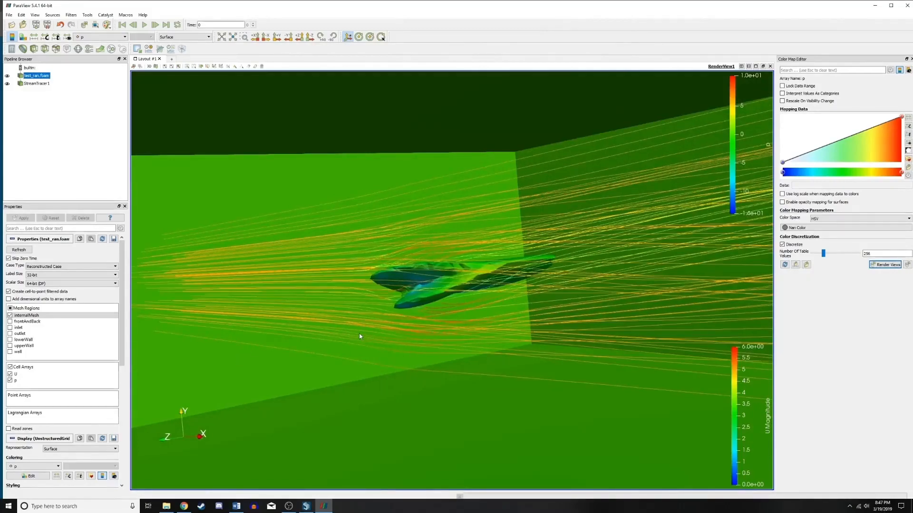
pyautogui.moveTo(355, 335); pyautogui.dragTo(618, 349)
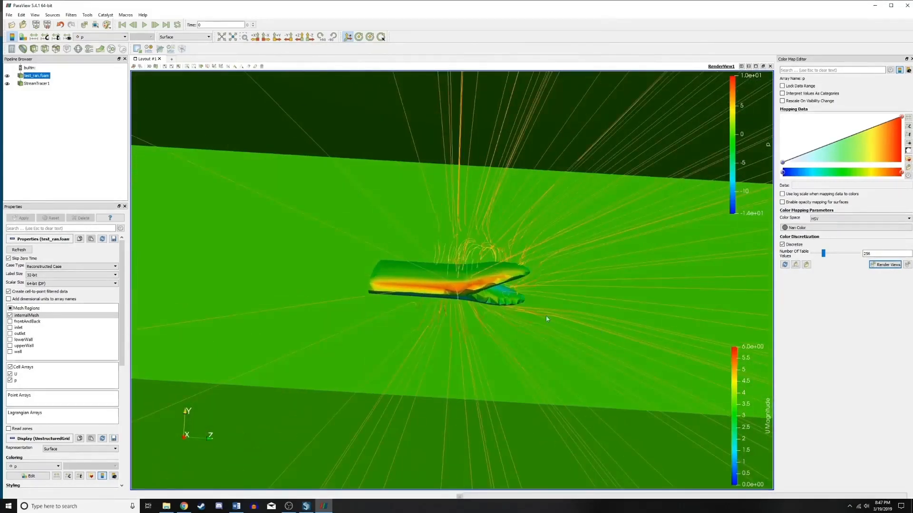
pyautogui.moveTo(452, 298); pyautogui.dragTo(422, 329)
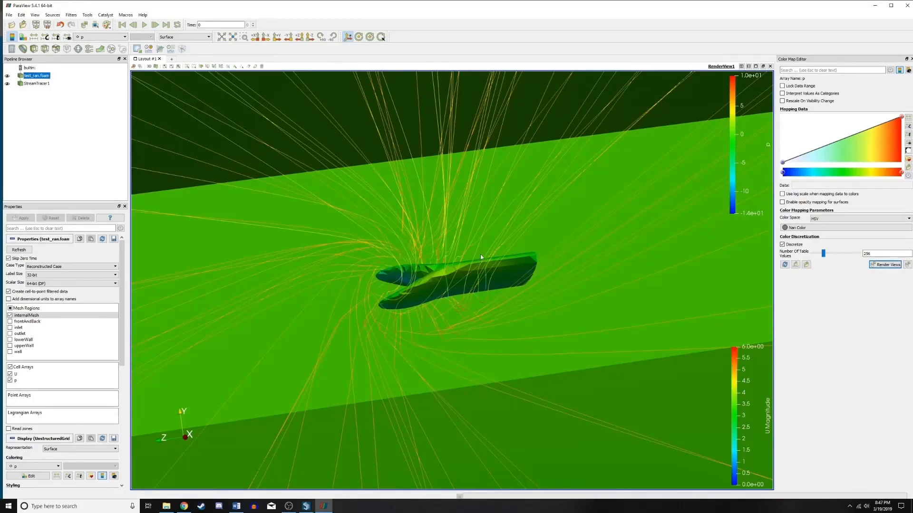
pyautogui.moveTo(468, 258); pyautogui.dragTo(596, 255)
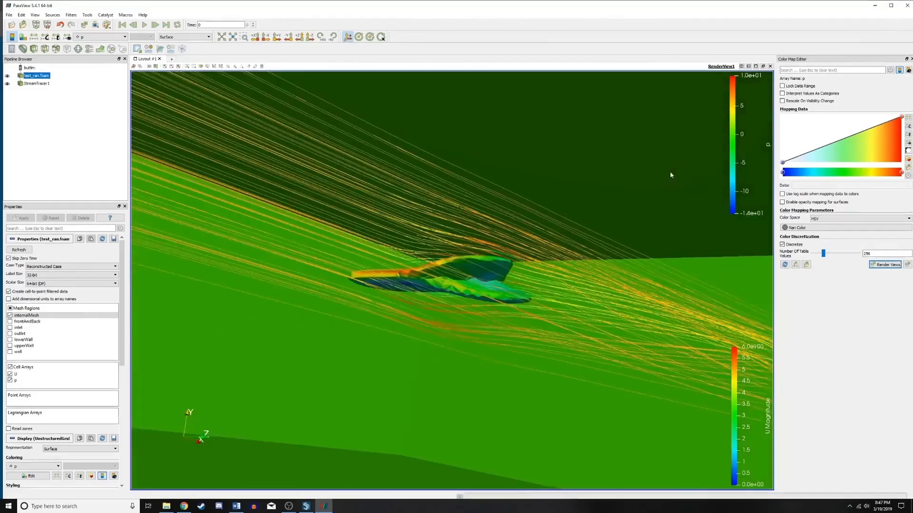
pyautogui.moveTo(669, 171); pyautogui.dragTo(659, 265)
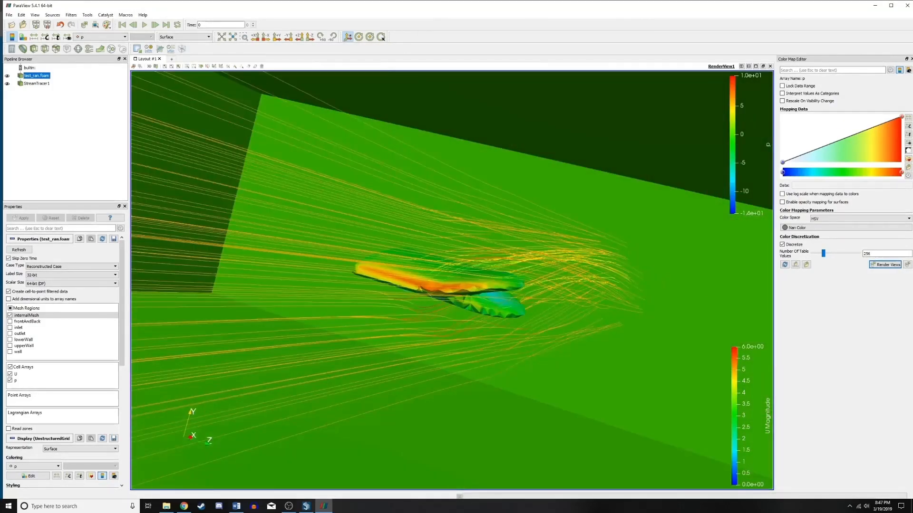